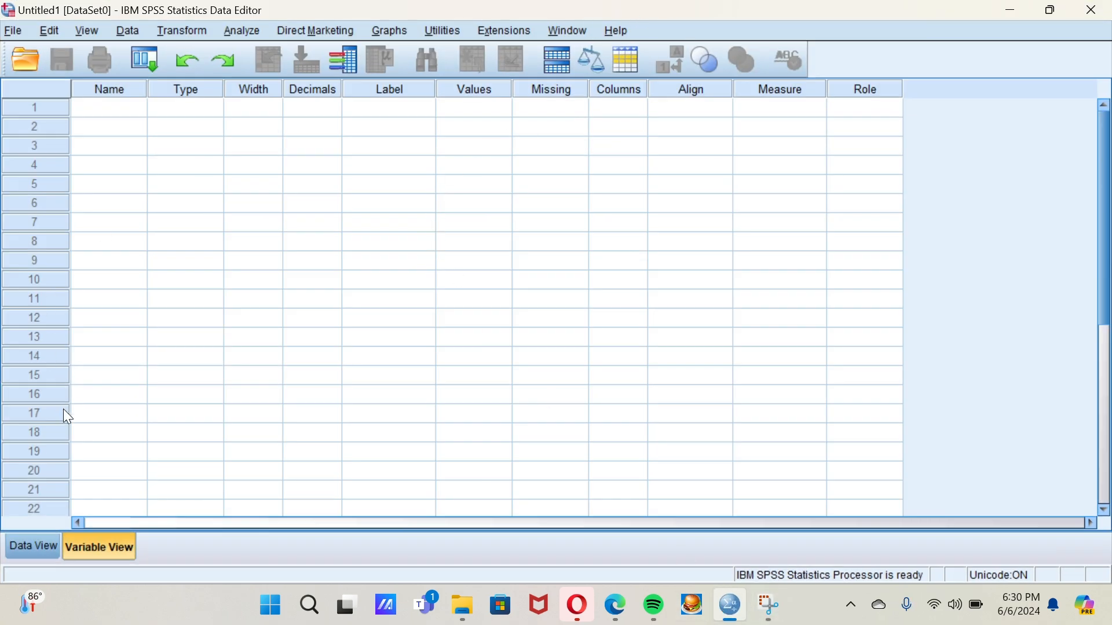
key(XF86MonBrightnessDown)
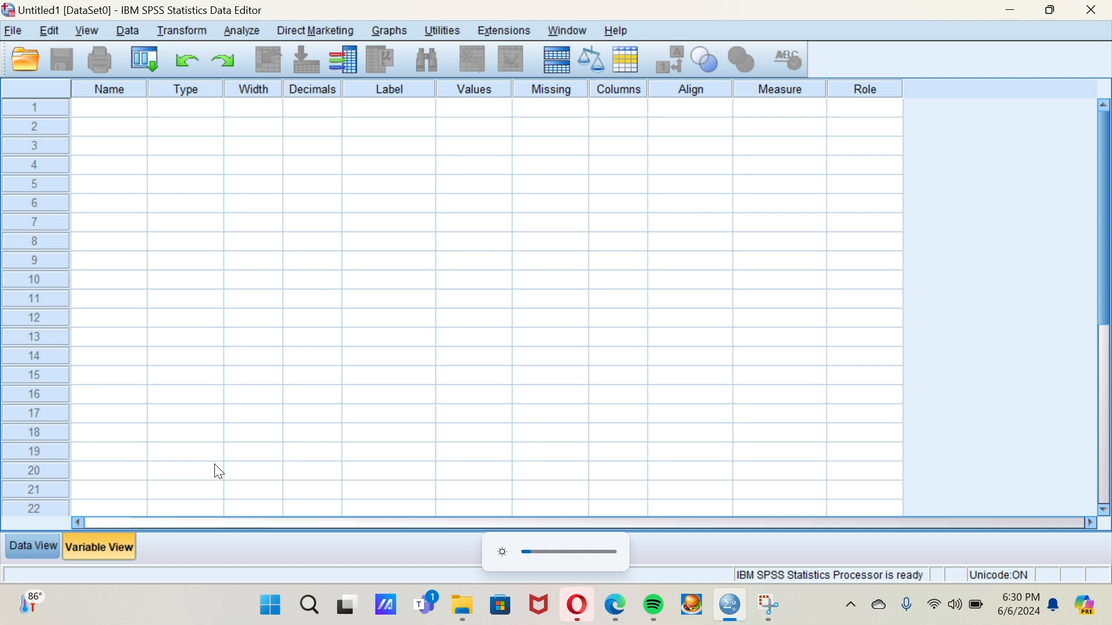
click(35, 546)
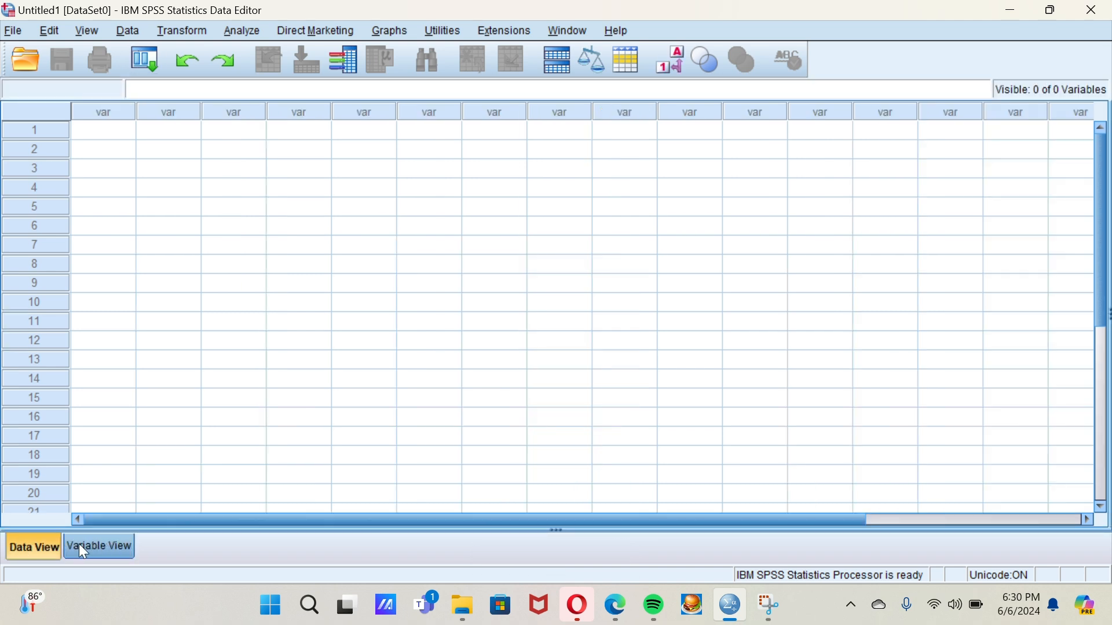
click(82, 549)
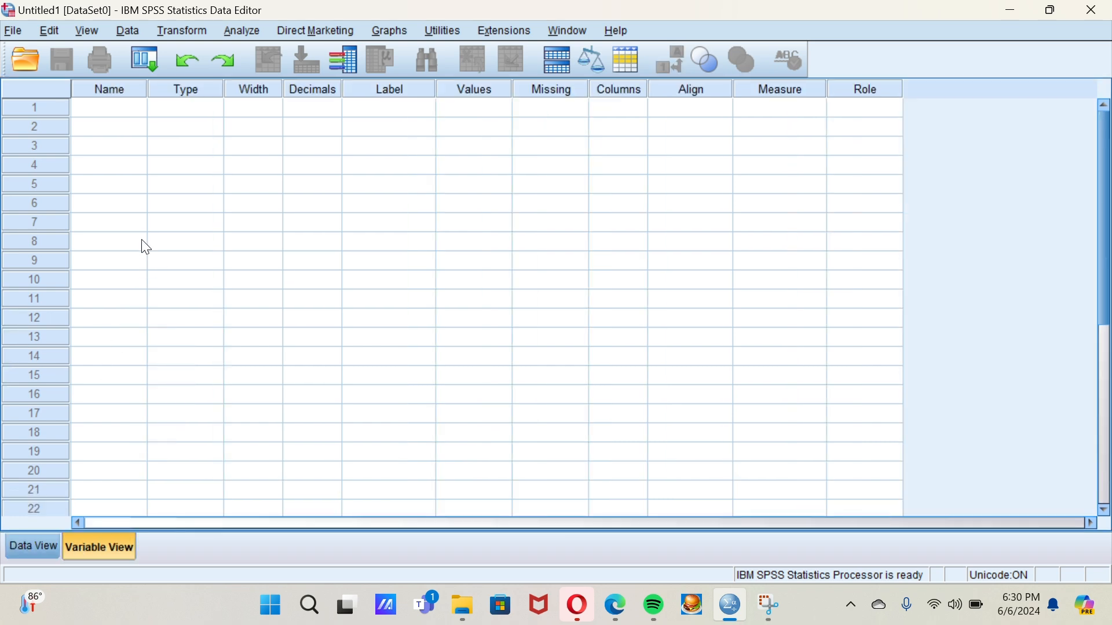
Define the first four variables, in rows 1 to 4, as X1.1, X1.2, X1.3 and X1
click(115, 116)
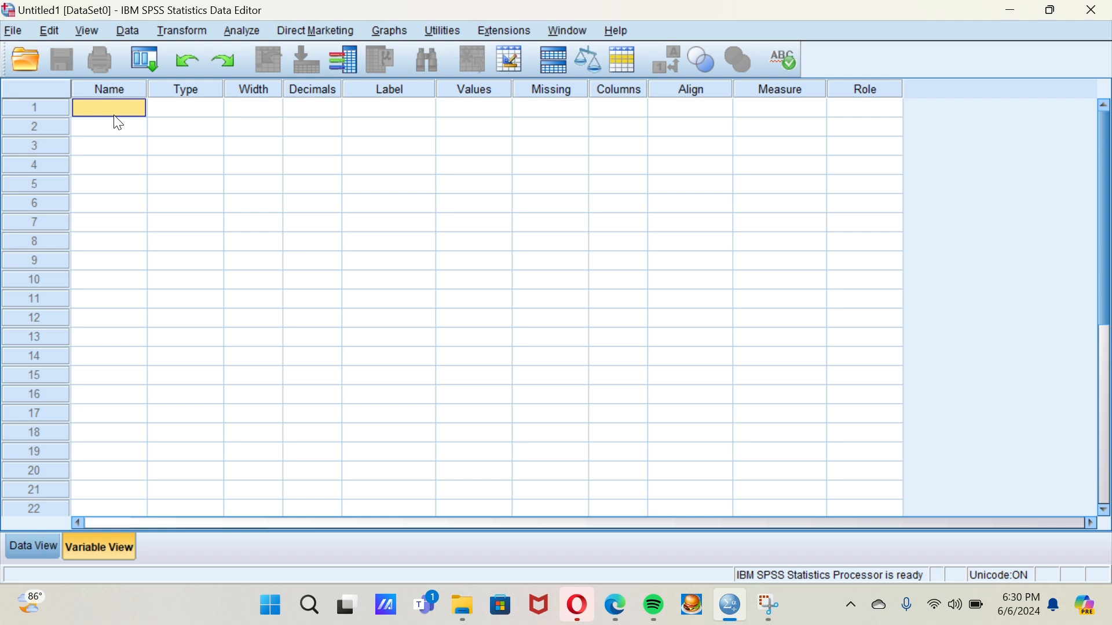
text(s)
key(BackSpace)
text(X1.1)
key(Return)
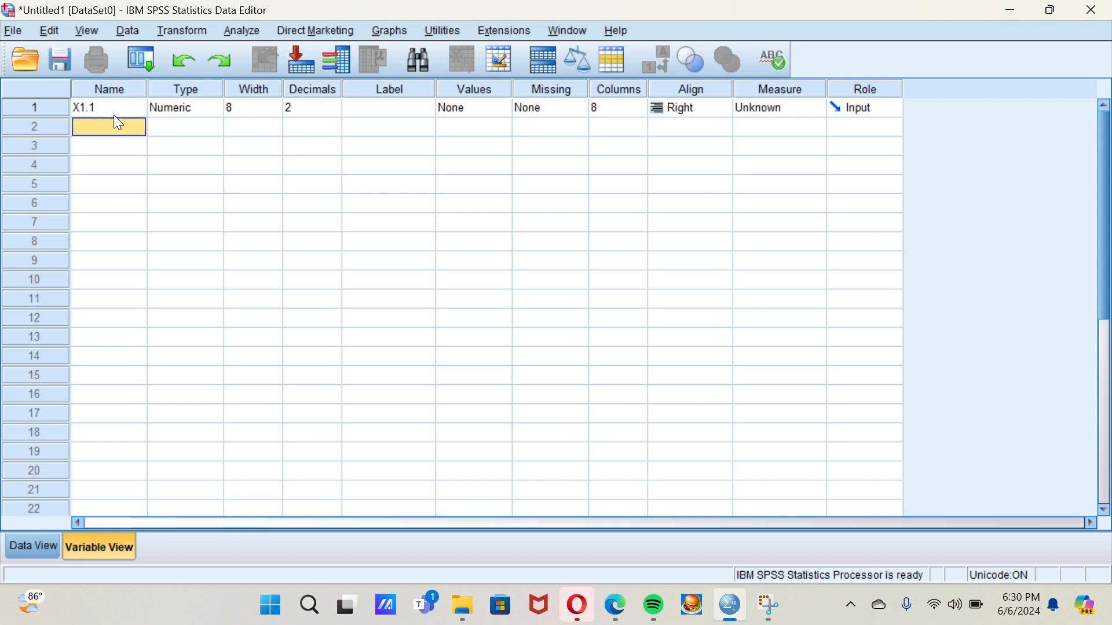
text(X1.2)
key(Return)
text(X)
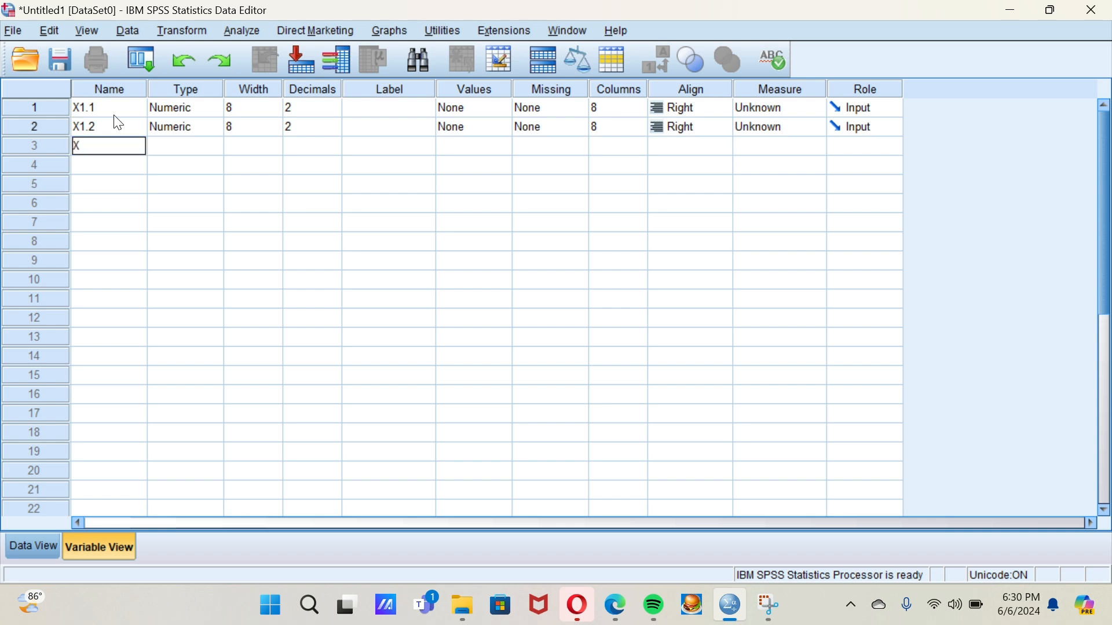
text(1.3)
key(Return)
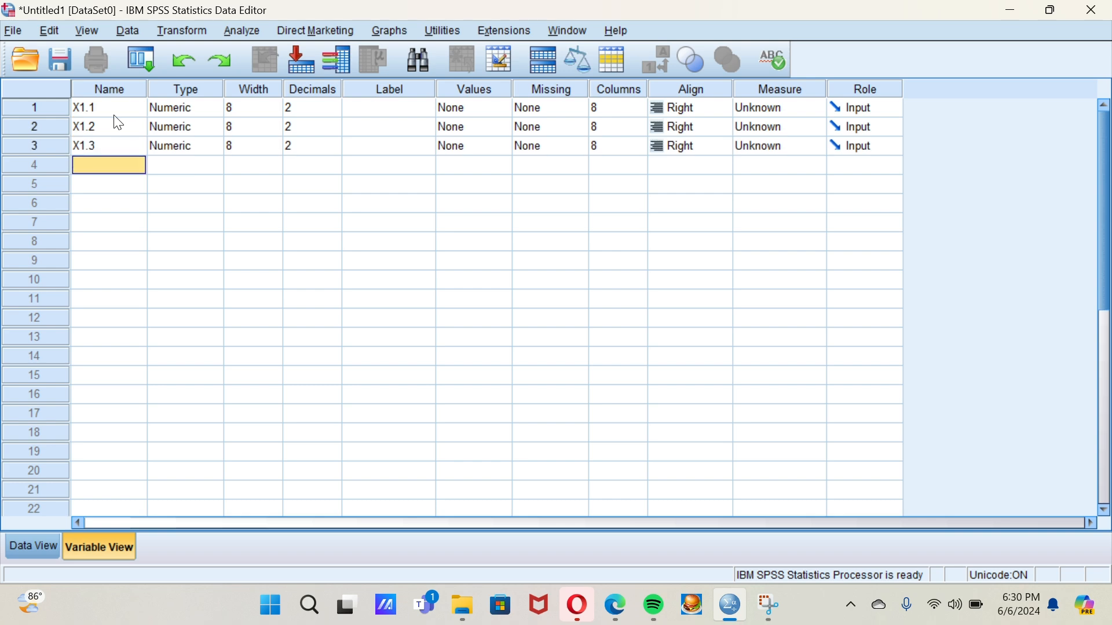
text(X1)
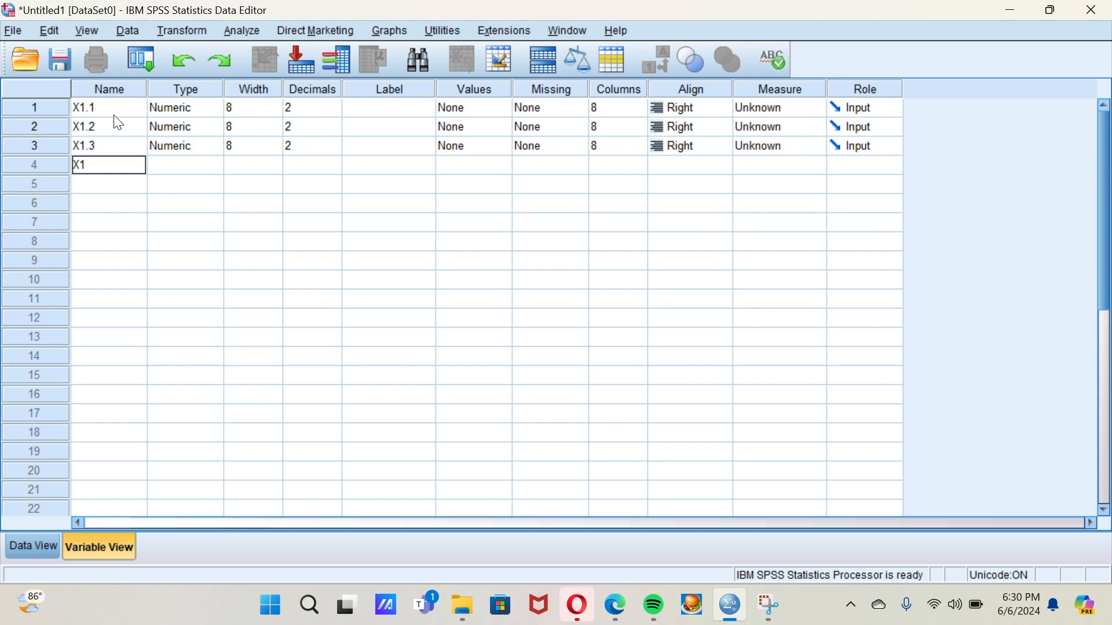
key(Return)
Add the variables X2.1, X2.2, X2.3 and X2 in rows 5 to 8
text(X)
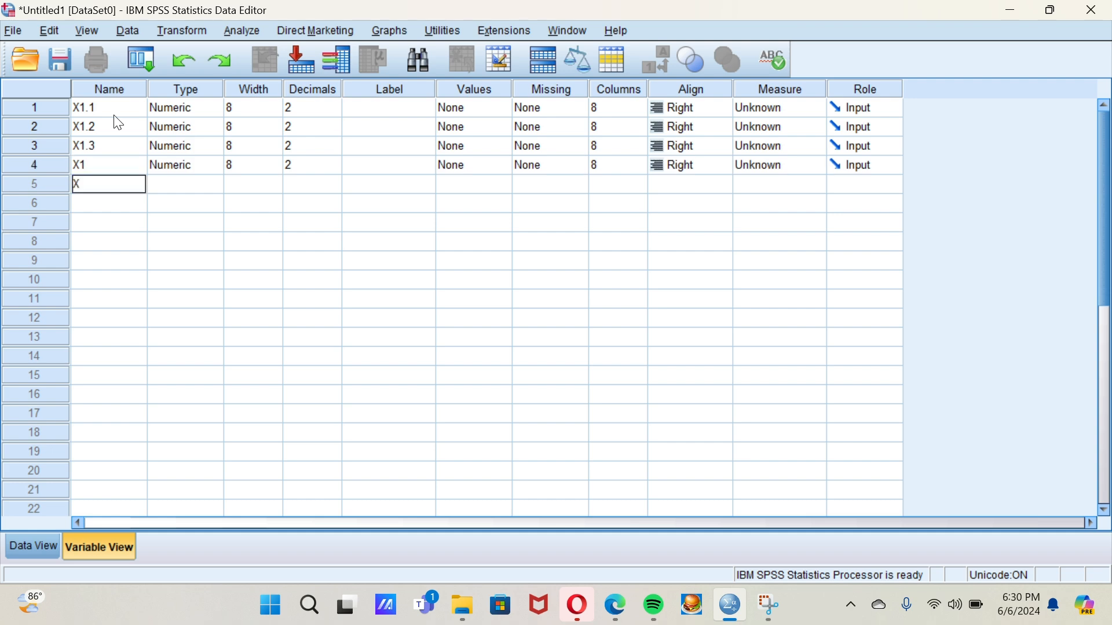
text(2.1)
key(Return)
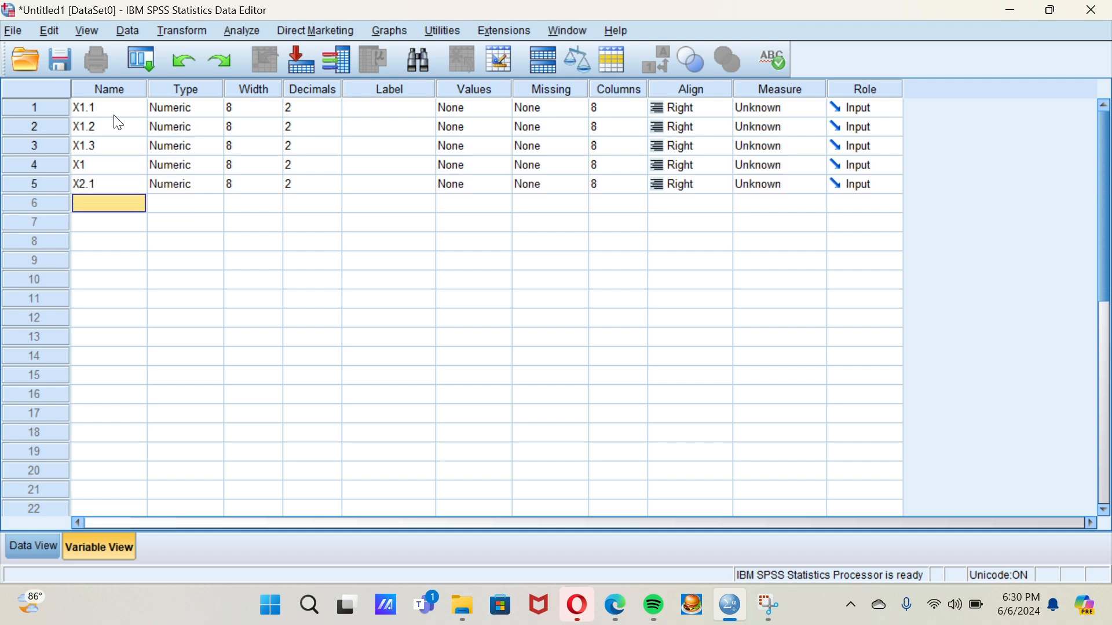
text(X2.2)
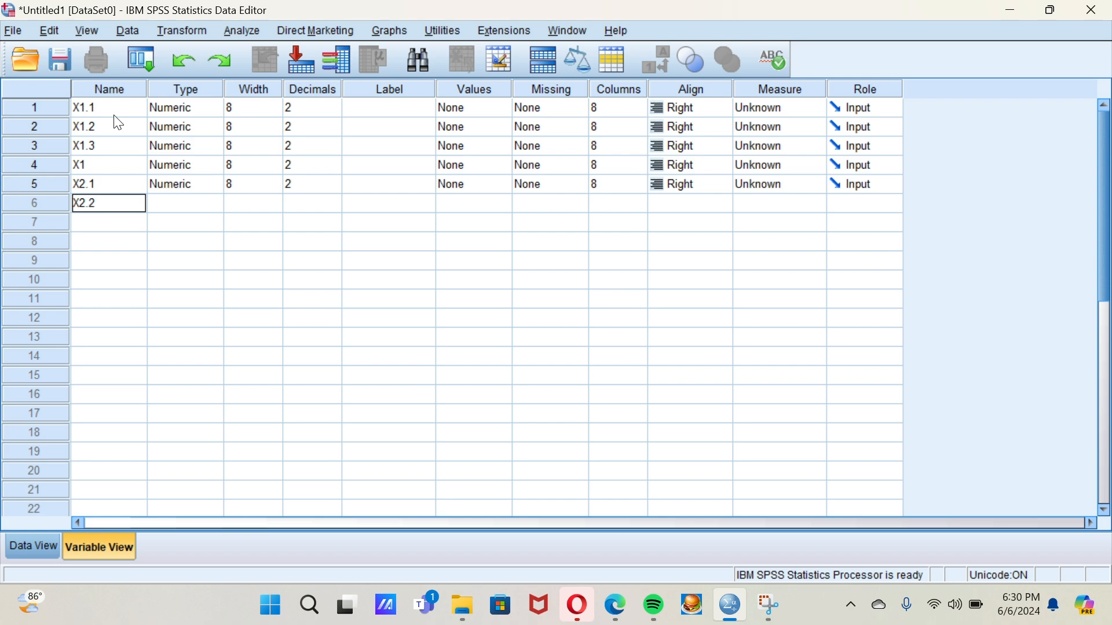
key(Return)
text(X2.3)
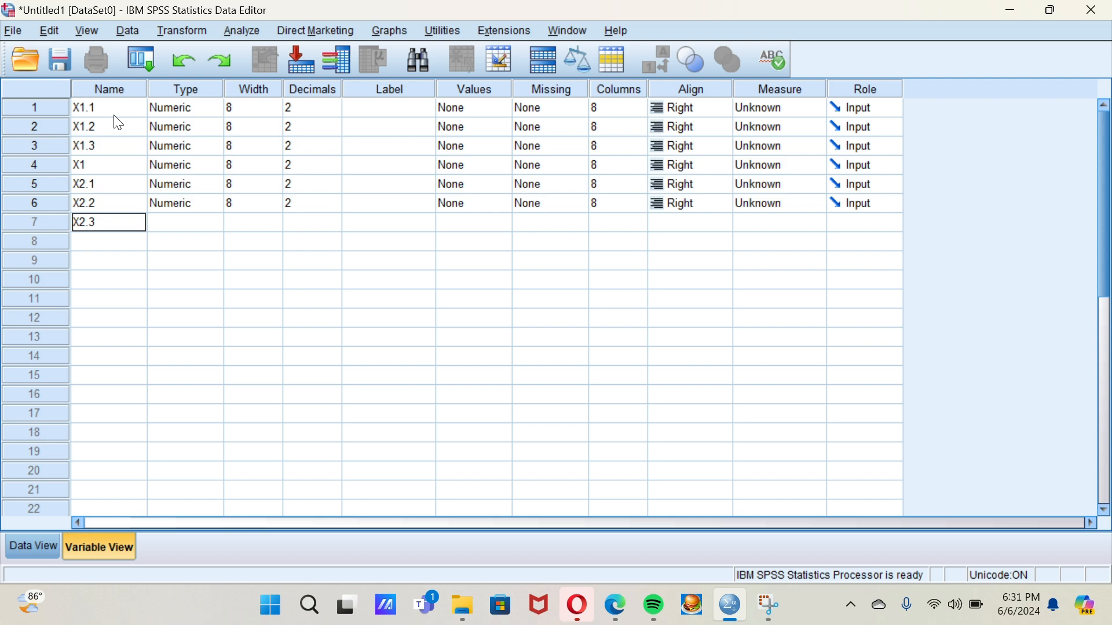
key(Return)
text(X)
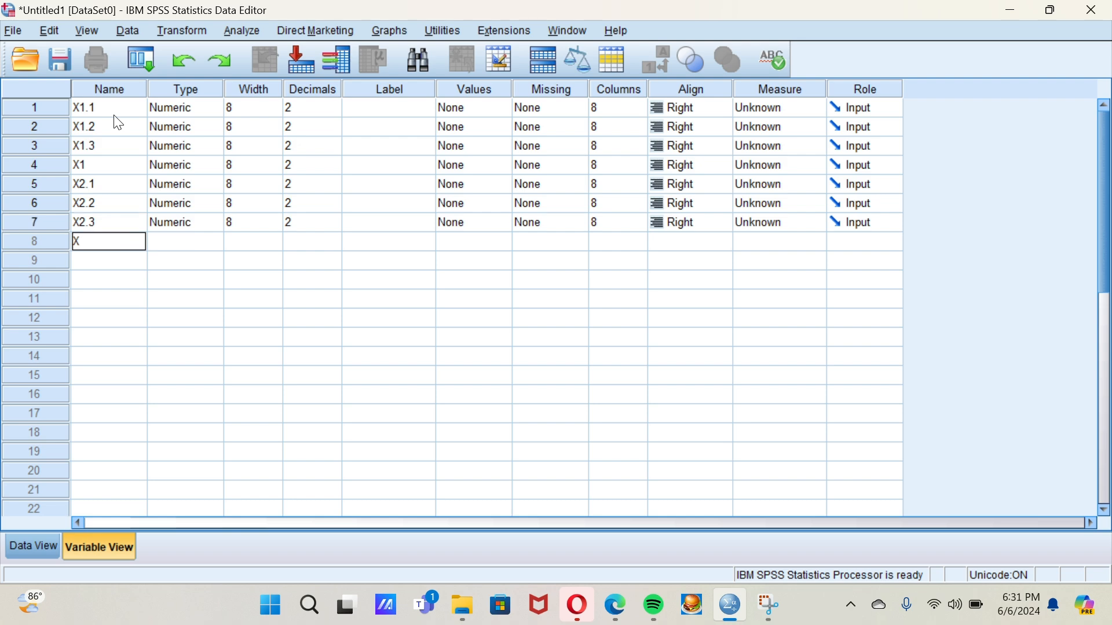
text(2)
key(Return)
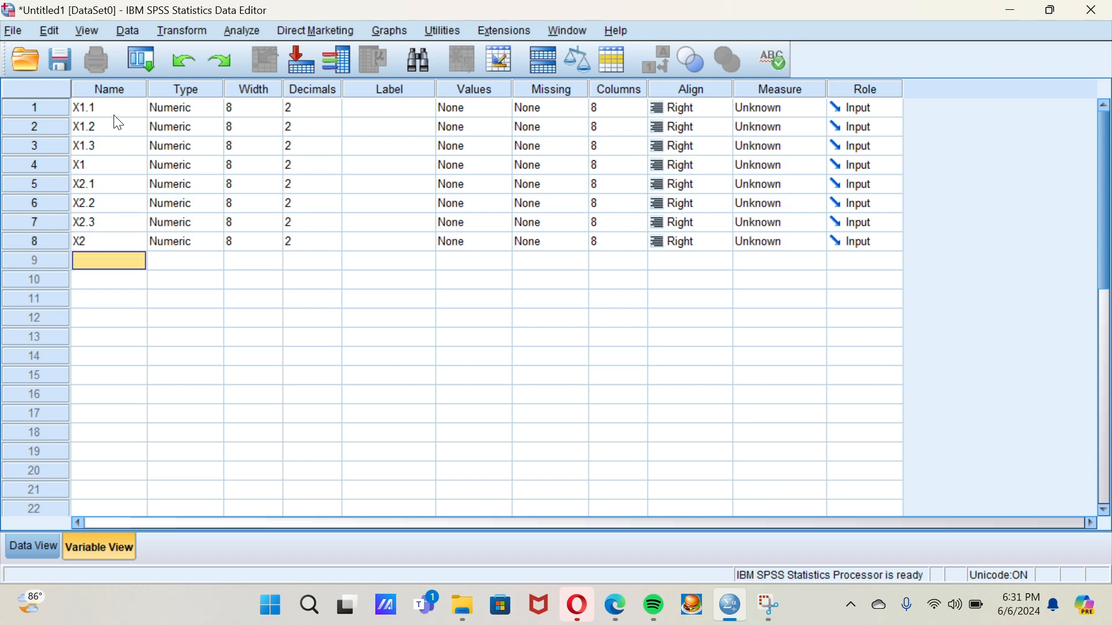
Add the variables X3.1, X3.2, X3.3 and X3 in rows 9 to 12
text(X3.1)
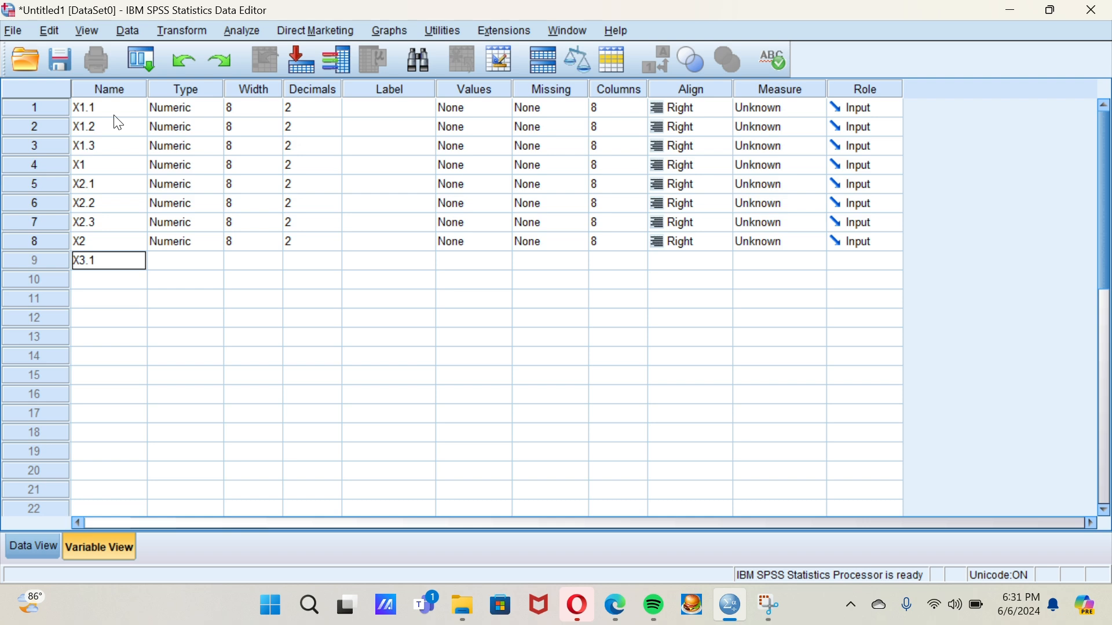
key(Return)
text(X3)
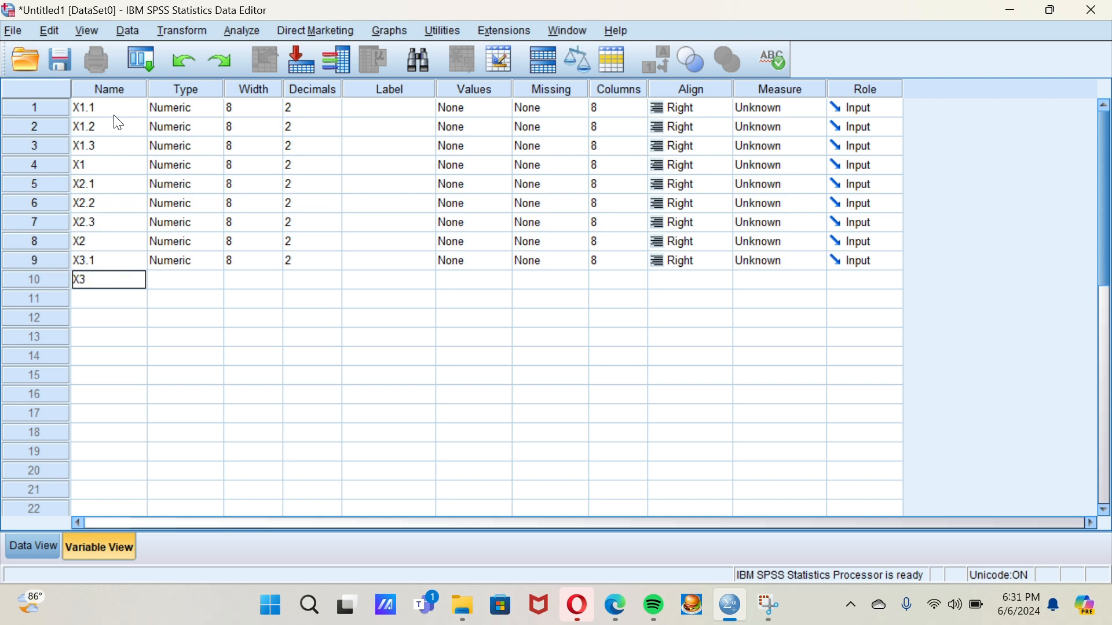
text(.2)
key(Return)
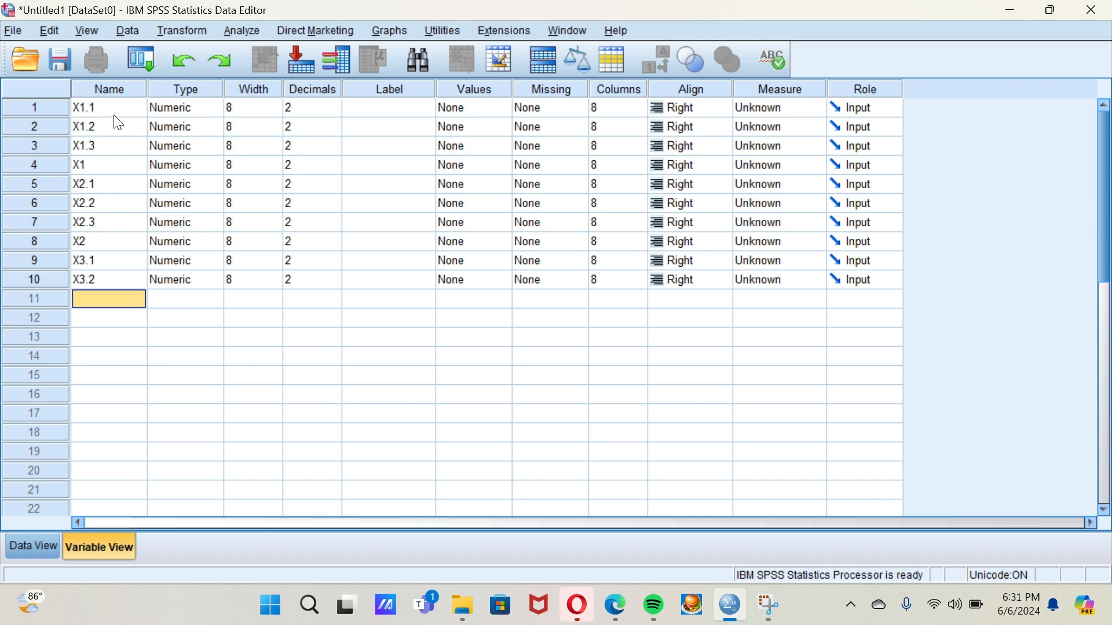
text(X3.3)
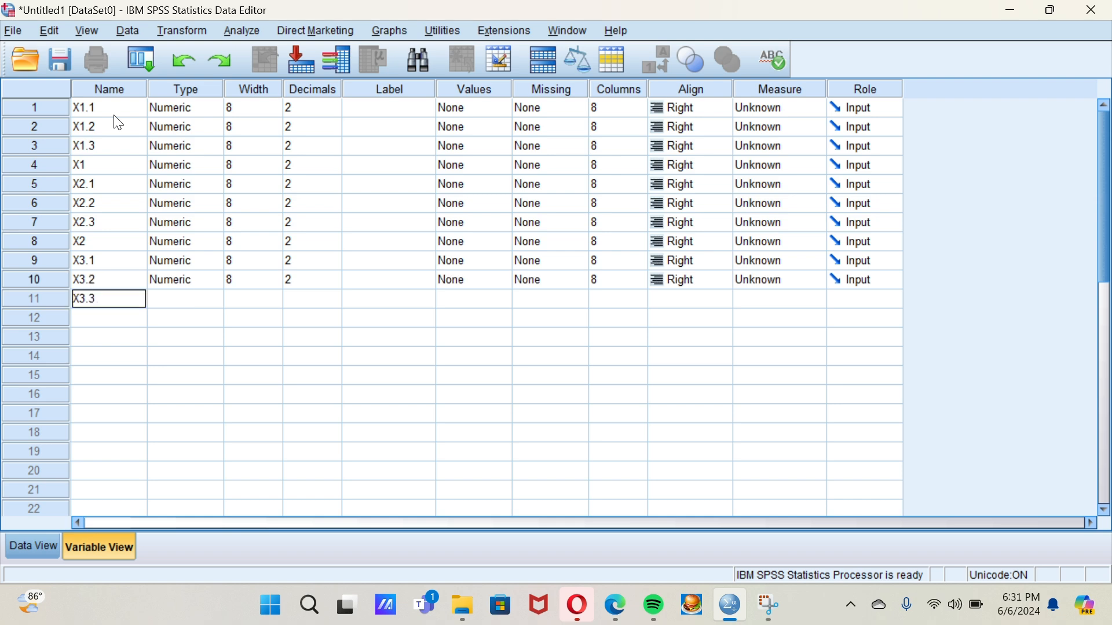
key(Return)
text(X3)
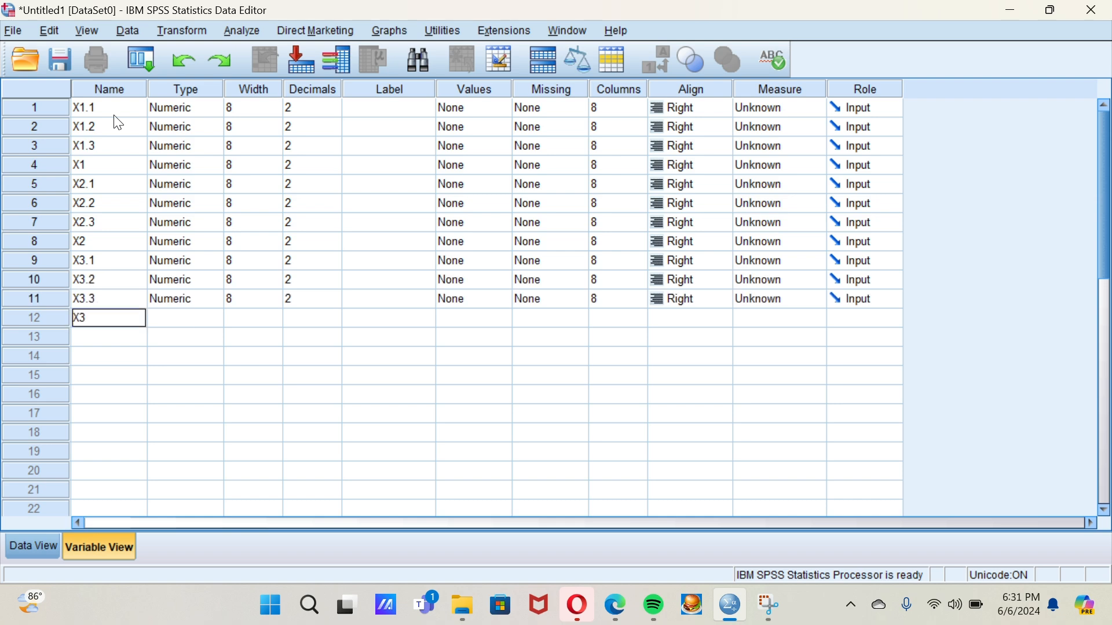
key(Return)
Add the variables Y1, Y2, Y3 and Y in rows 13 to 16
text(Y1)
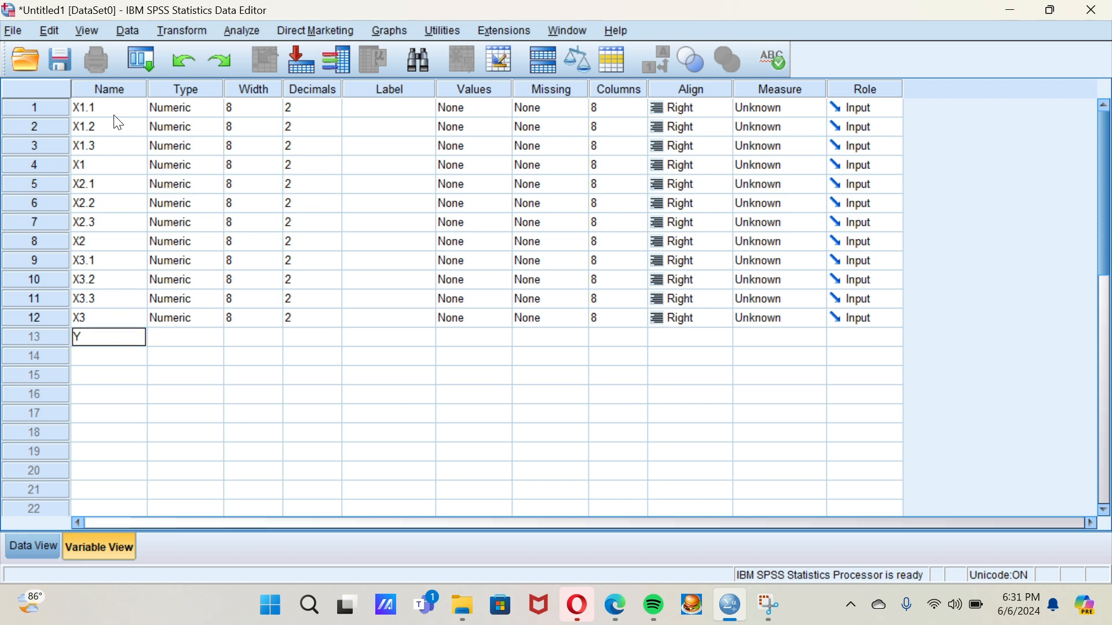
key(Return)
text(Y2)
key(Return)
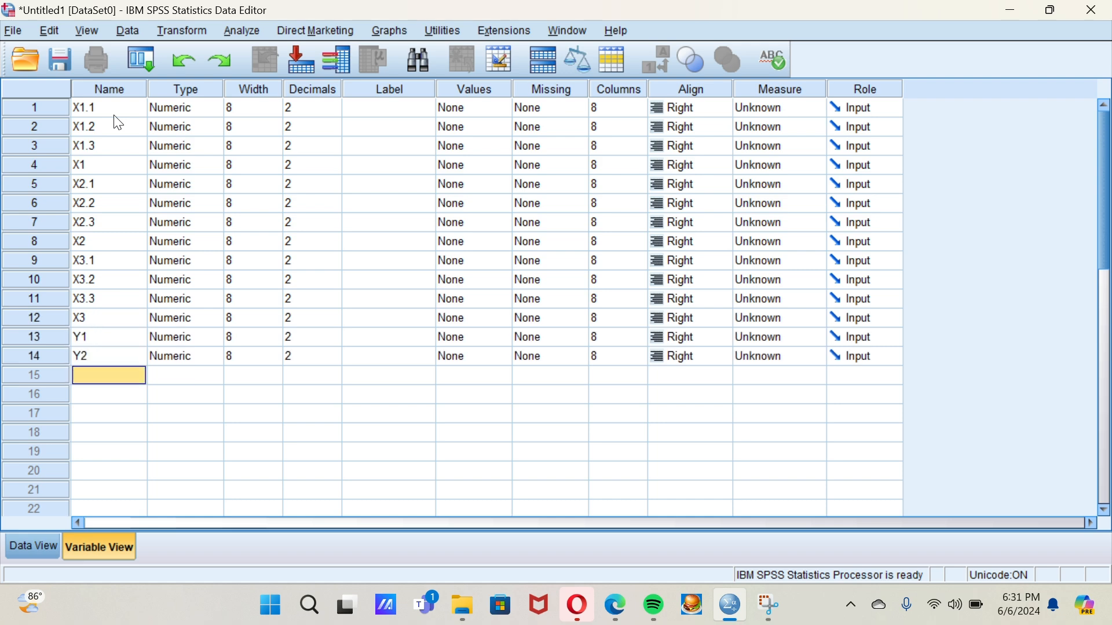
text(Y3)
key(Return)
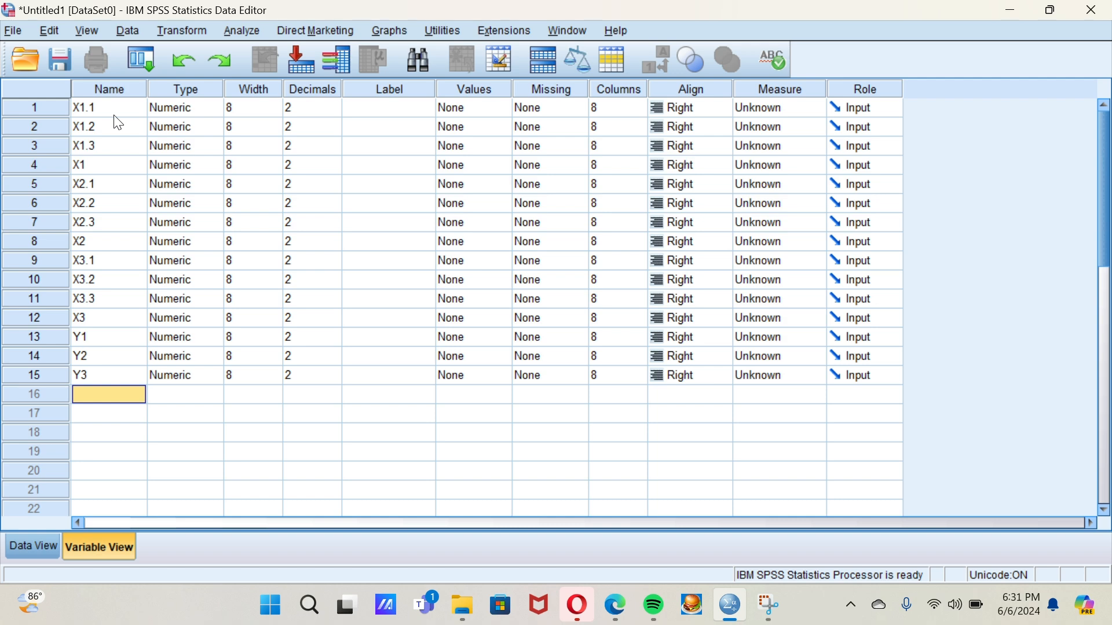
text(Y)
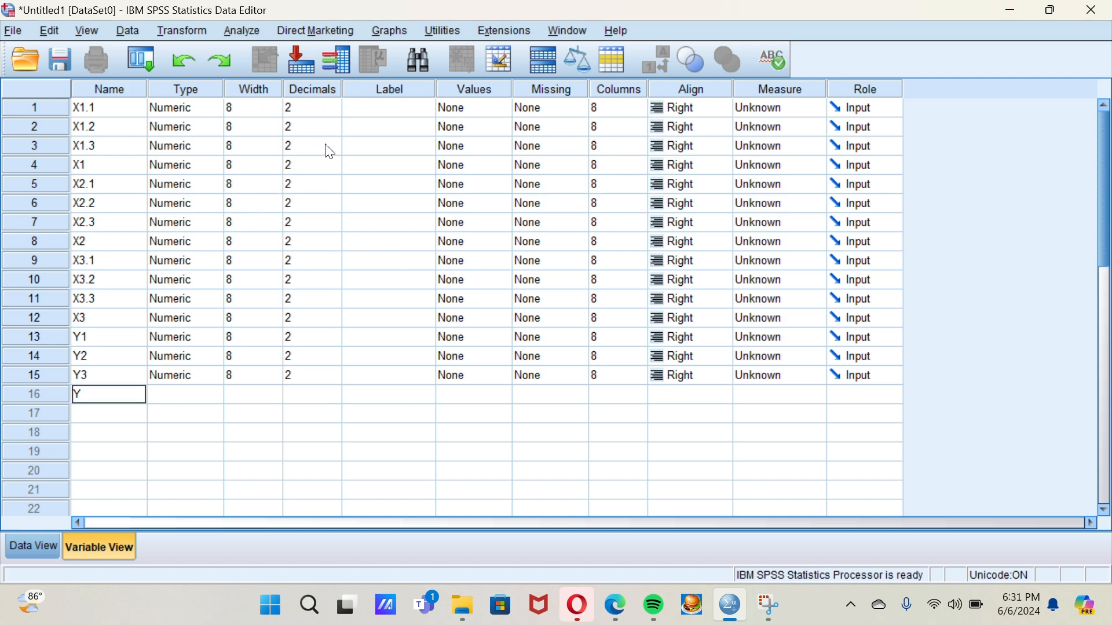
Open the value labels of variable X1.1 and add the label SANGAT TIDAK SETUJU for value 1
click(466, 114)
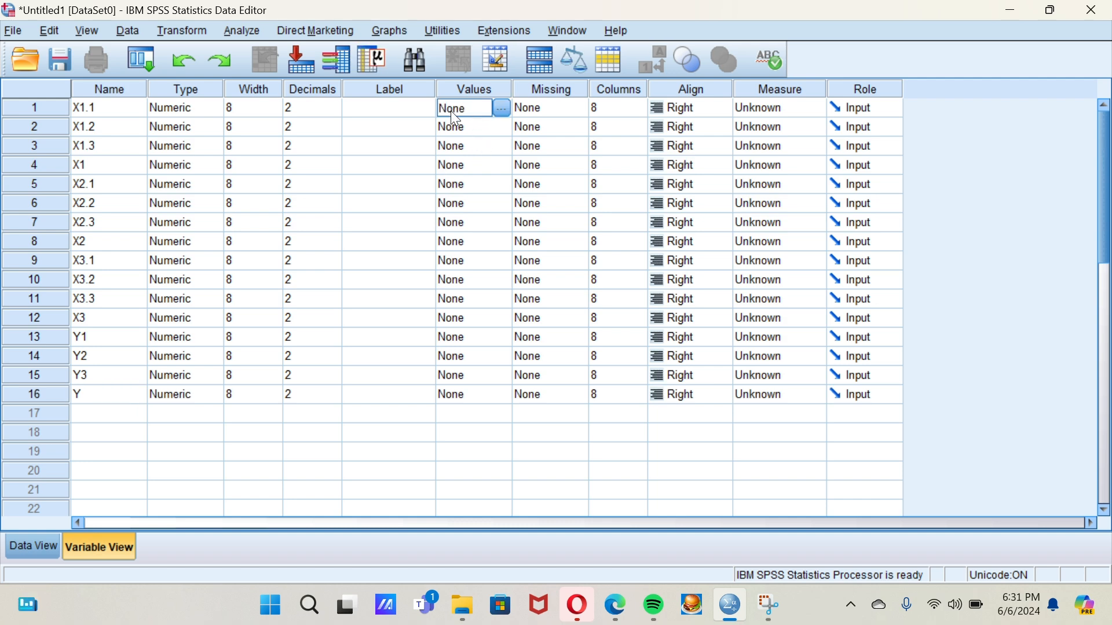
click(503, 109)
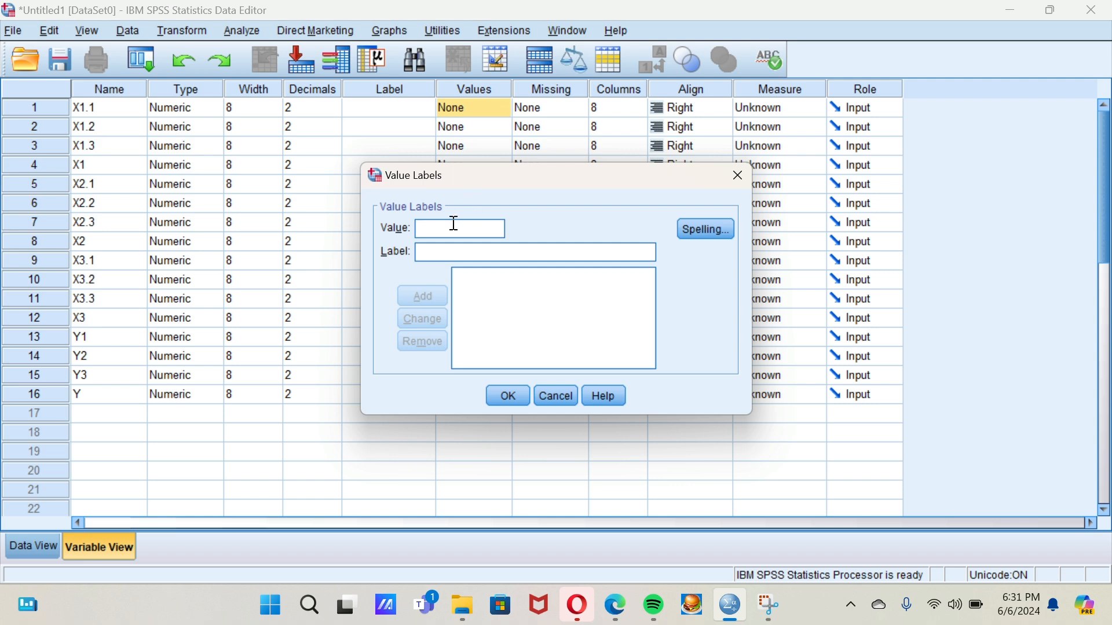
text(1)
click(456, 251)
text(SANGAT )
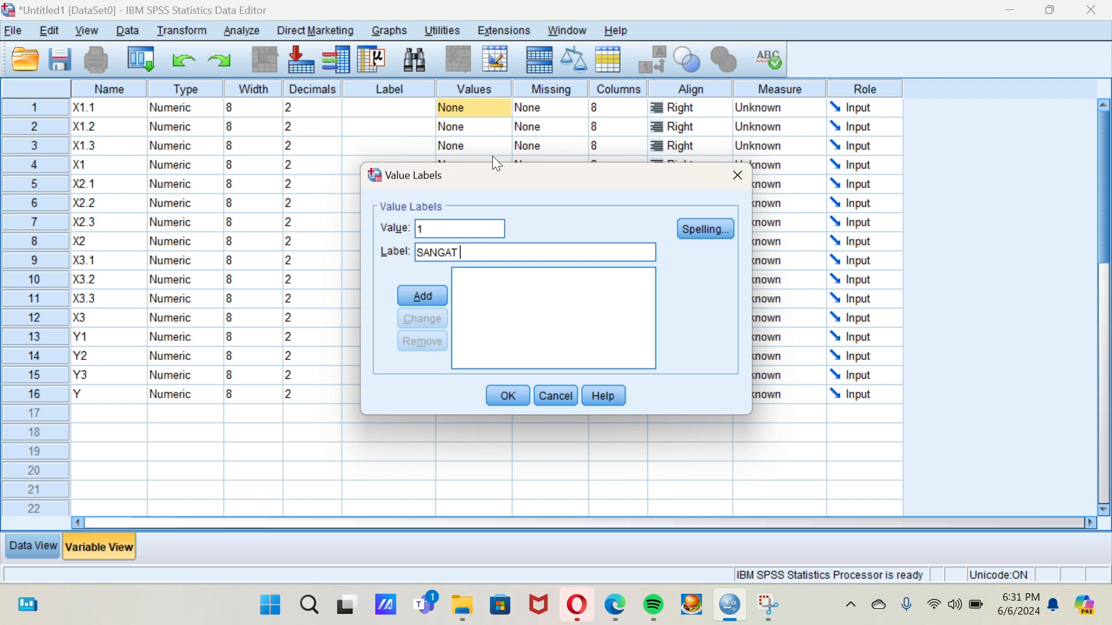
text(TIDAK SETUJU)
key(Return)
Add the value labels 2 = TIDAK SETUJU and 3 = RAGU RAGU for X1.1
text(2)
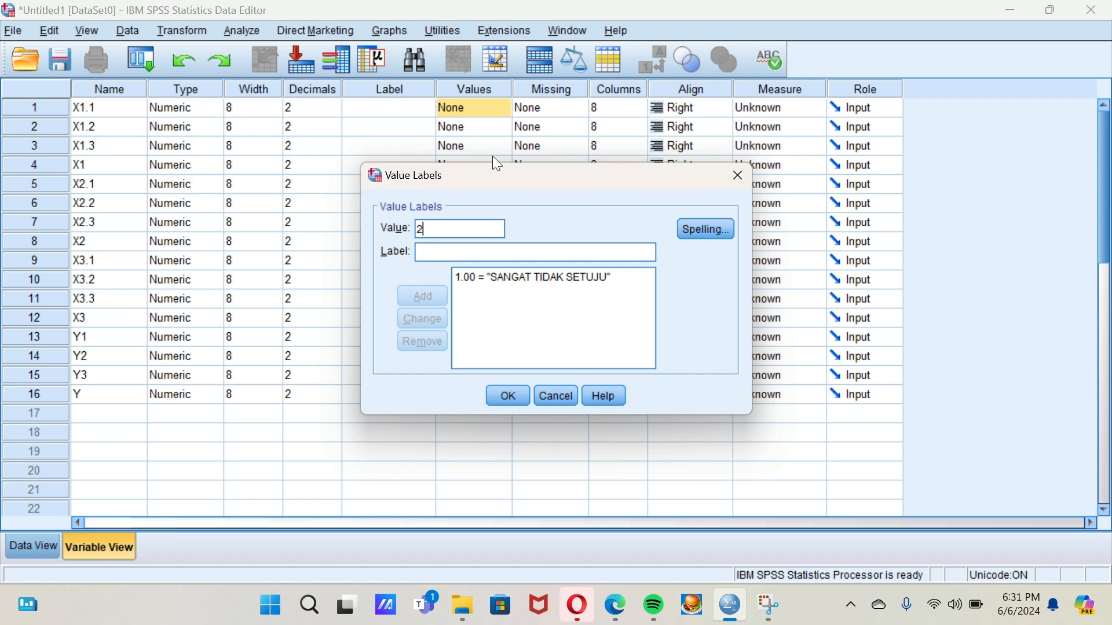
click(534, 253)
text(TIDAK S)
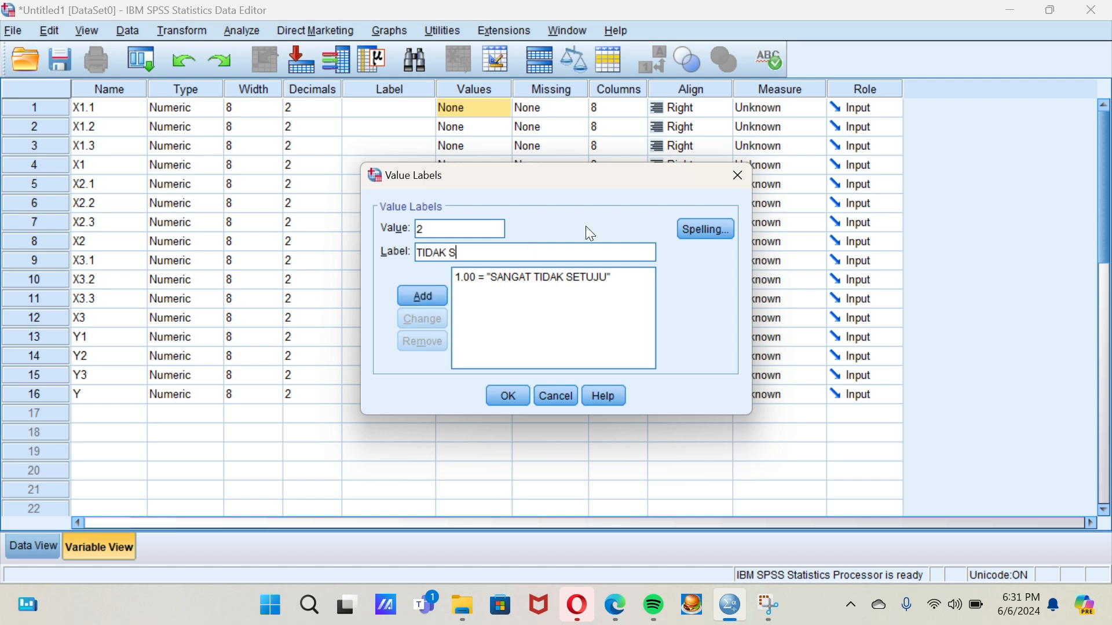
text(ETUJU)
key(Return)
text(3)
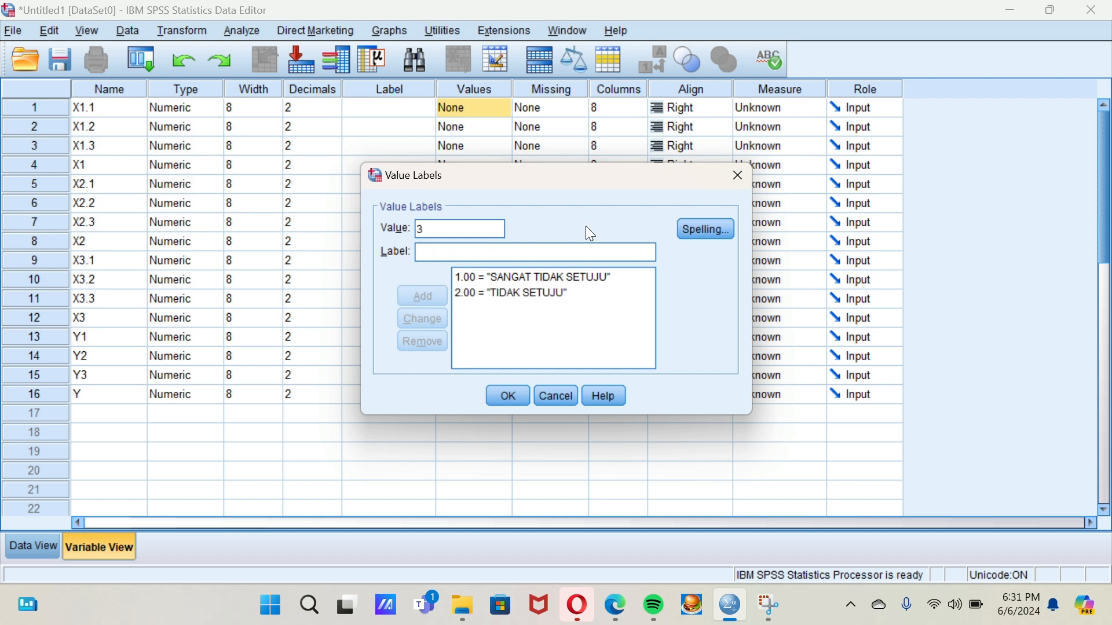
click(581, 252)
text(RAGU R)
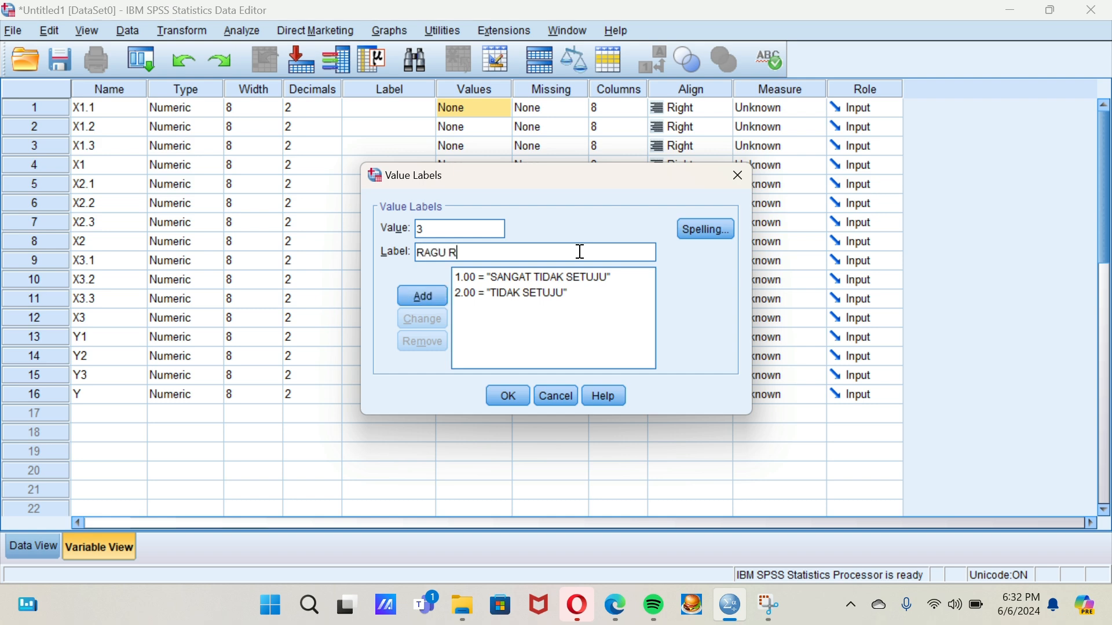
text(AGU)
key(Return)
Add the value labels 4 = SANGAT SETUJU and 5 = SETUJU for X1.1
text(4.)
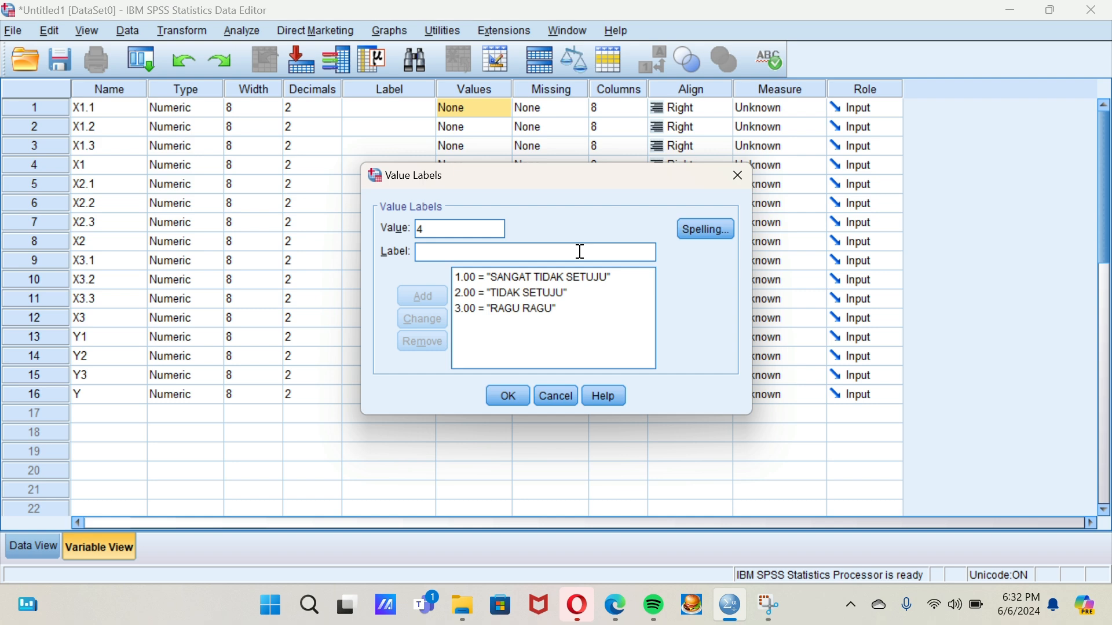
click(581, 252)
text(SAN)
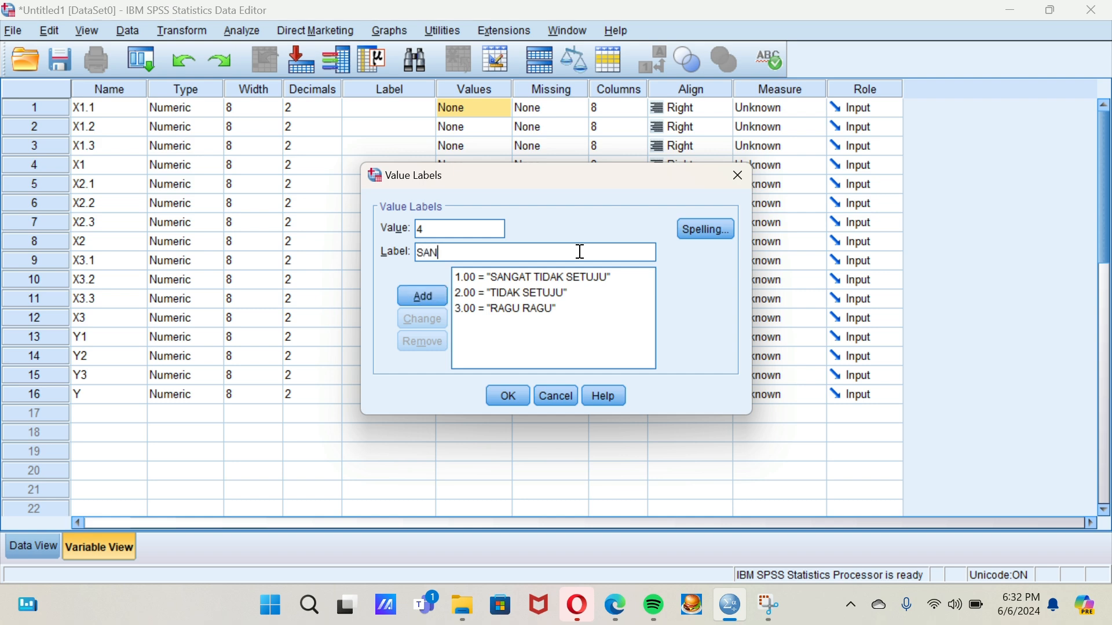
text(GAT SETUJU)
key(Return)
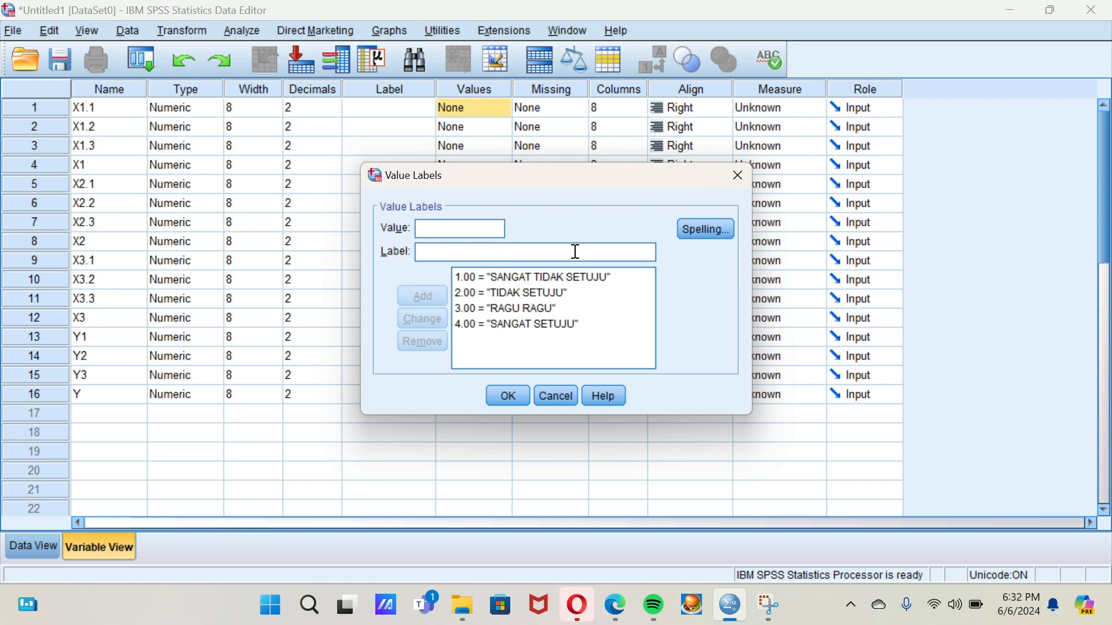
text(5)
click(527, 254)
text(SE)
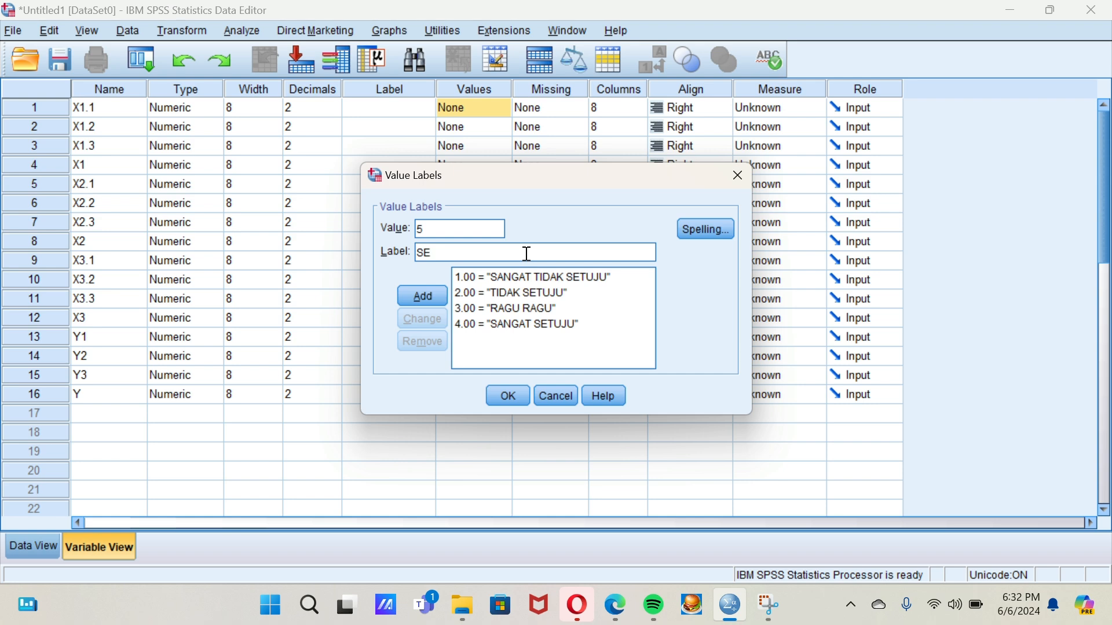
text(TUJU)
key(Return)
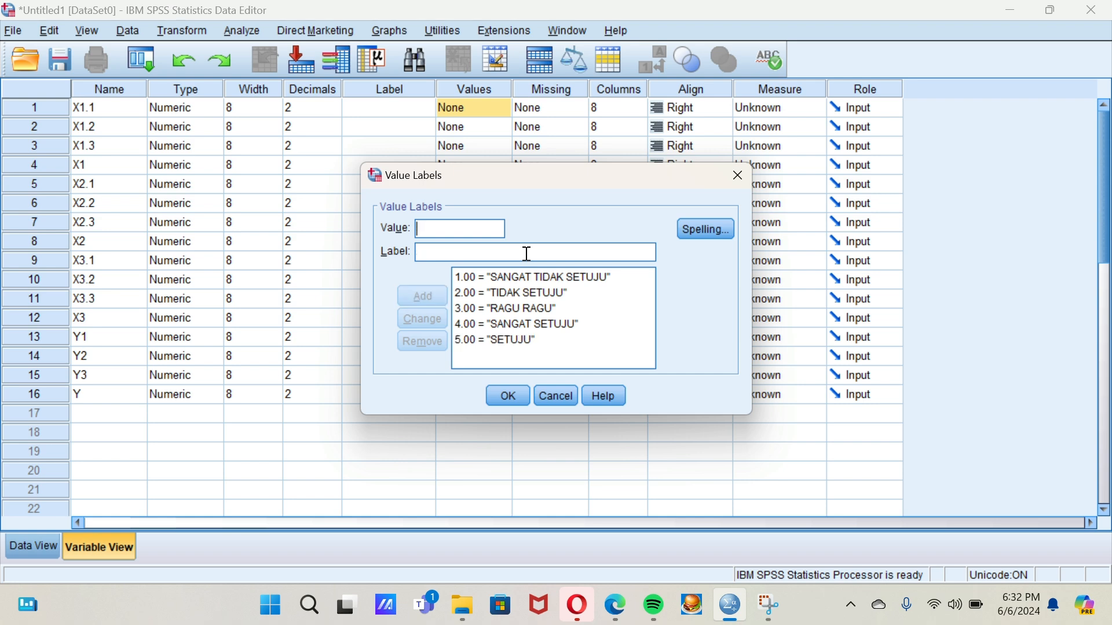
Save the five value labels of X1.1 and copy them to variables X1.2 and X1.3
click(505, 397)
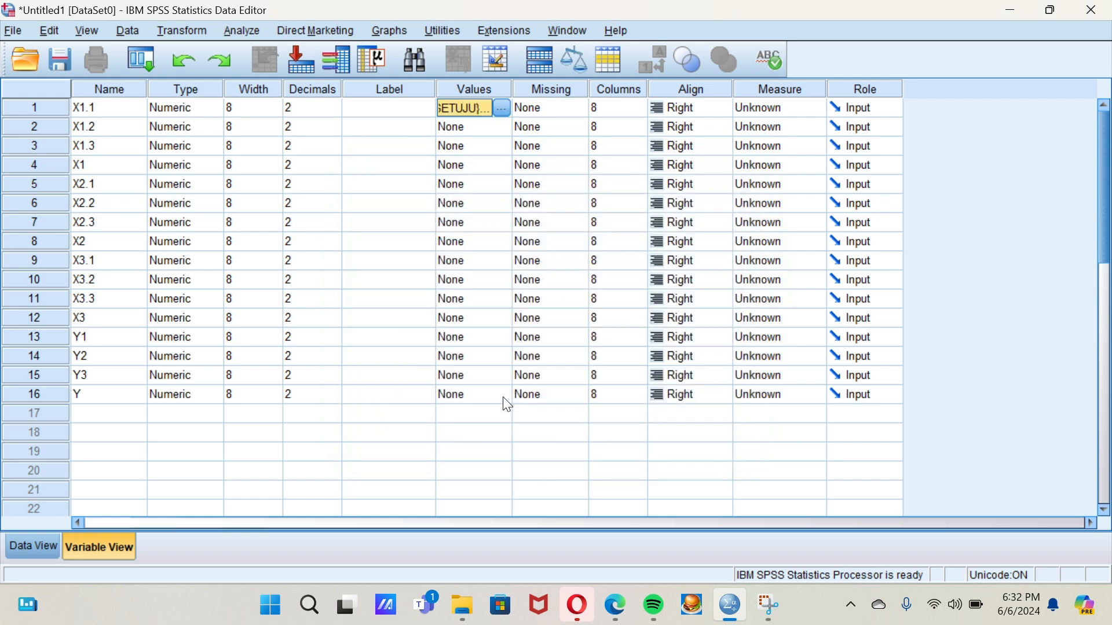
click(467, 130)
click(463, 108)
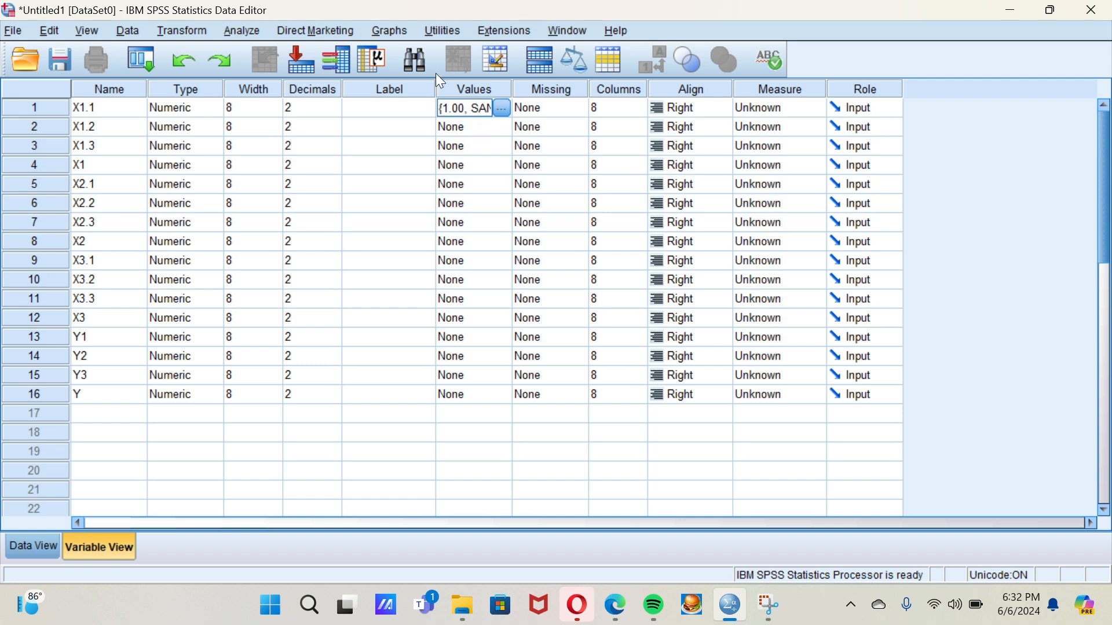
drag(474, 126, 486, 141)
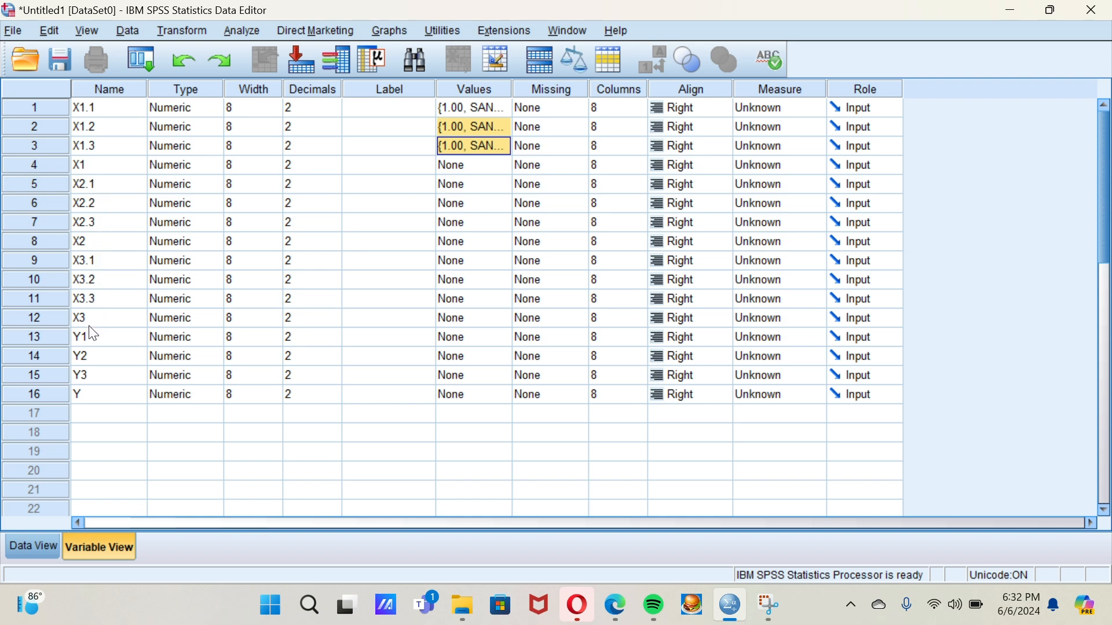
Paste the copied value labels to X2.1 to X2.3, X3.1 to X3.3 and Y1 to Y3
click(476, 189)
drag(476, 189, 479, 223)
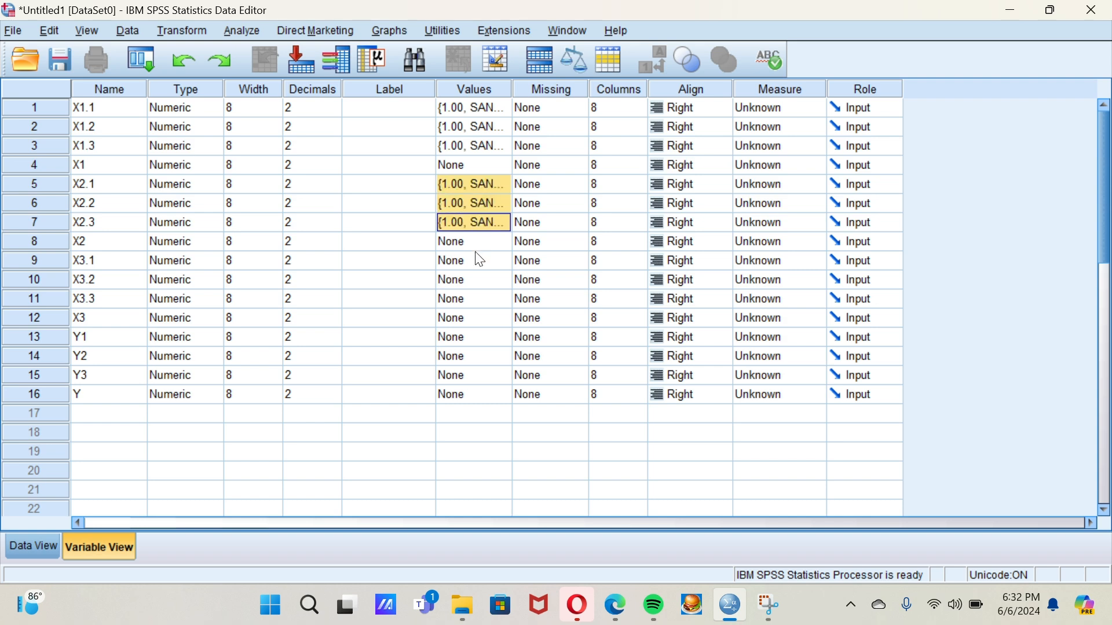
drag(476, 260, 486, 306)
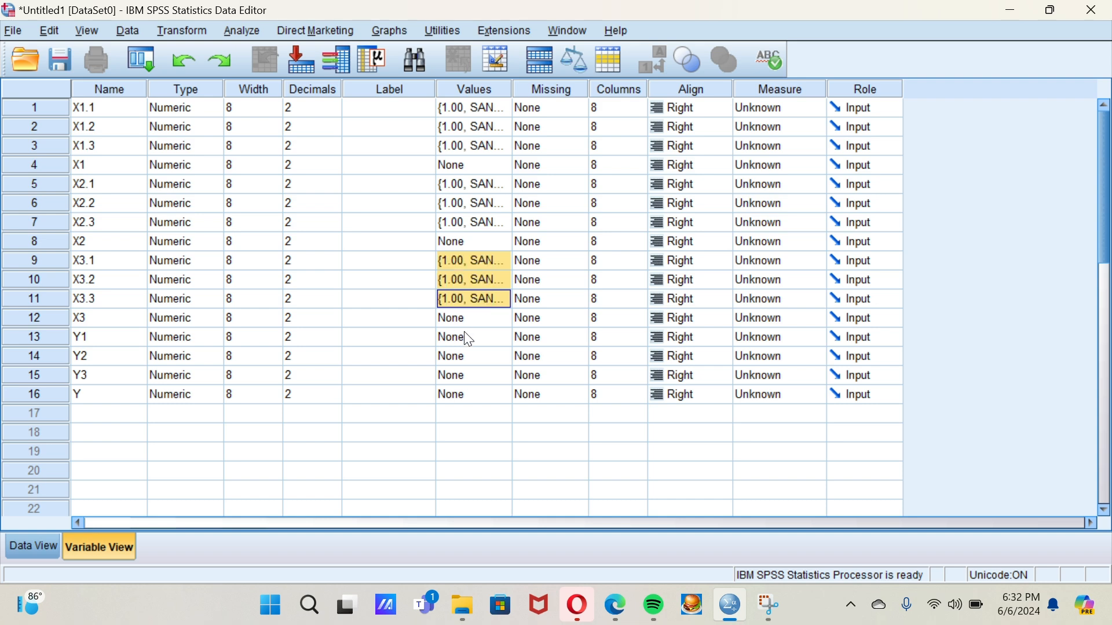
drag(469, 336, 480, 369)
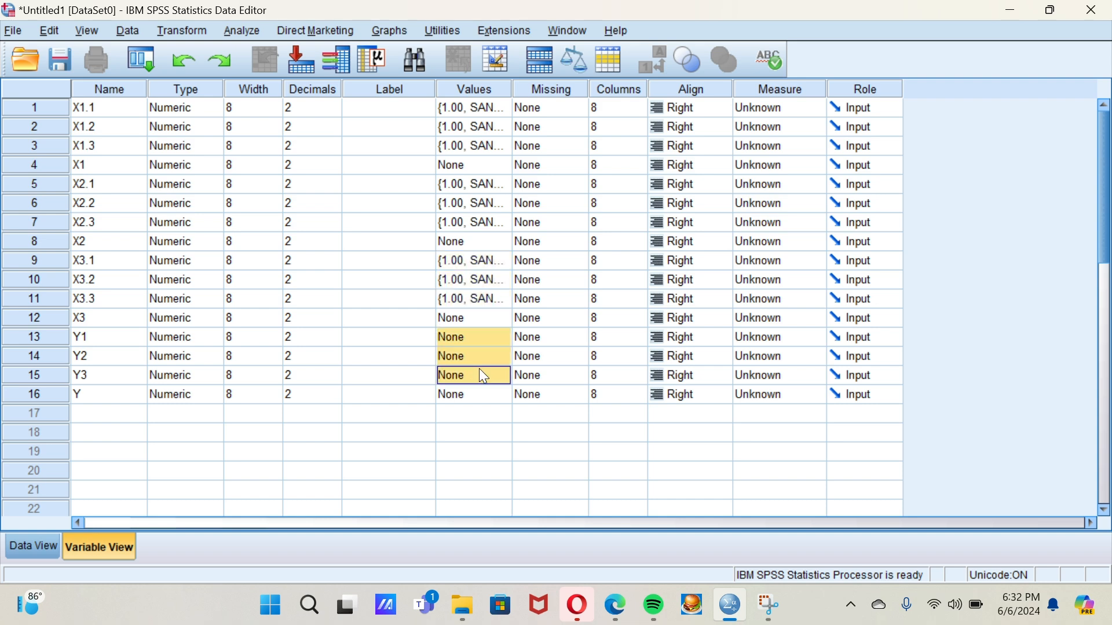
key(ctrl+v)
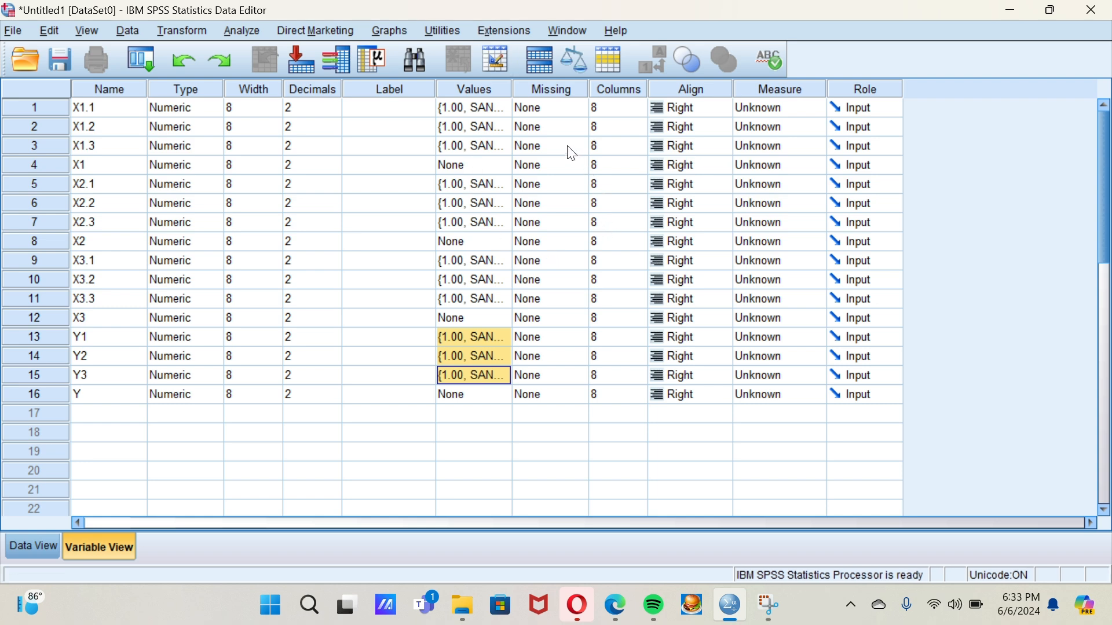
Set the measurement level of X1.1, X1.2 and X1.3 to Ordinal and that of X1 to Scale
click(780, 113)
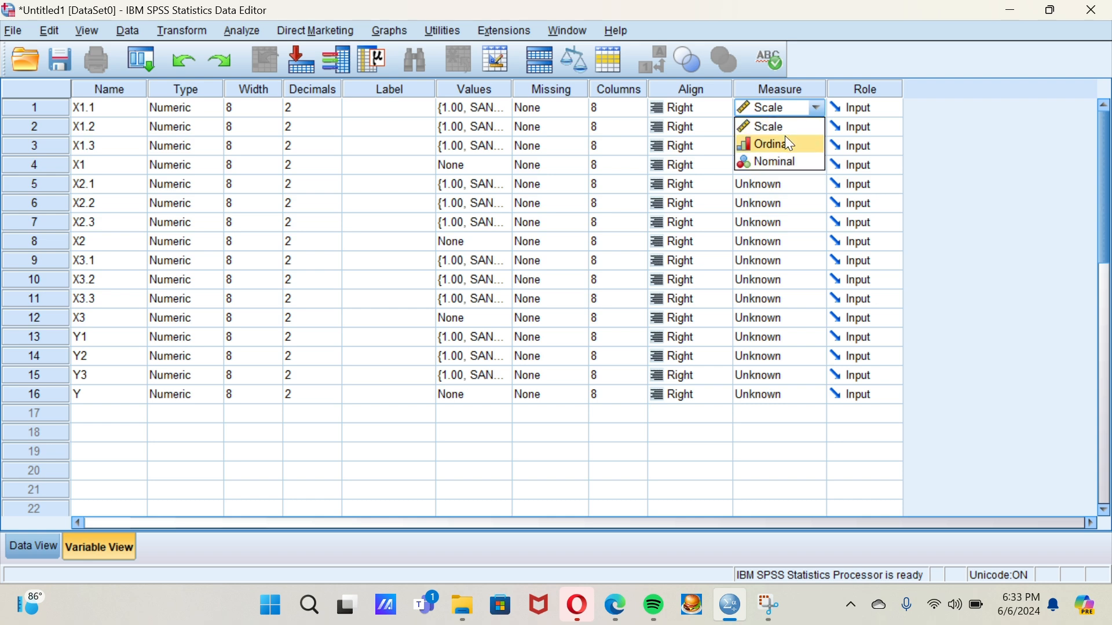
click(790, 150)
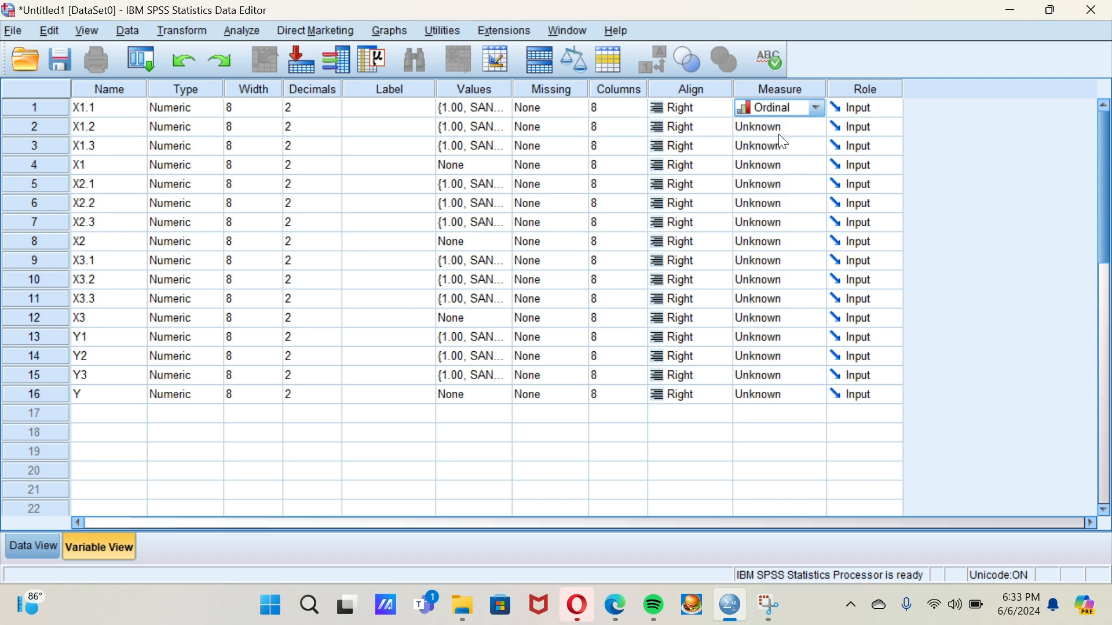
click(775, 129)
click(787, 161)
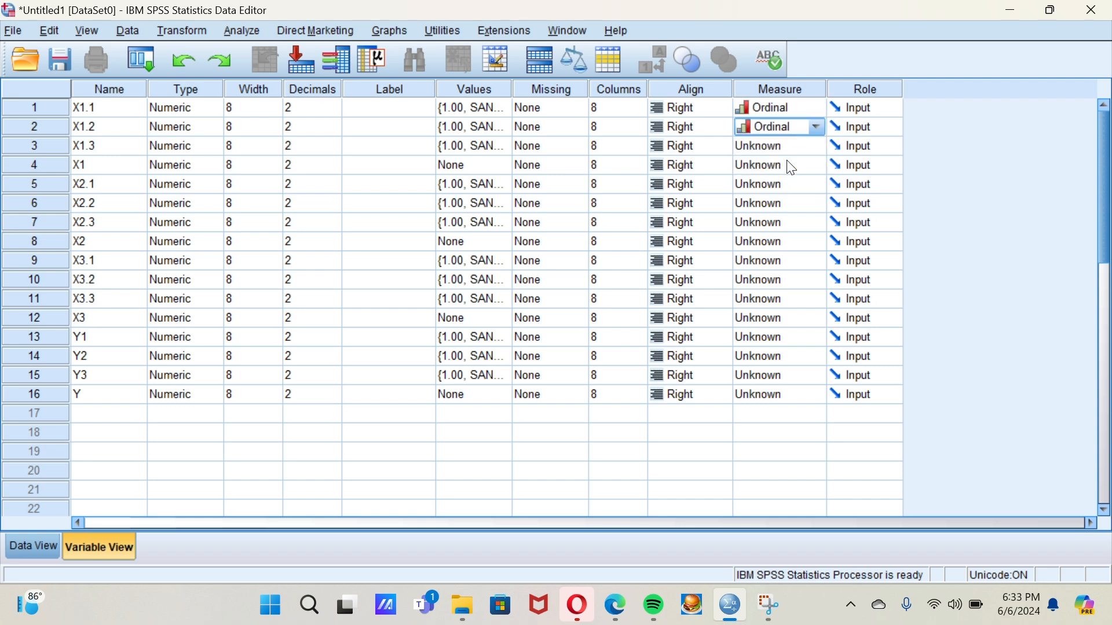
click(784, 148)
click(786, 179)
click(779, 167)
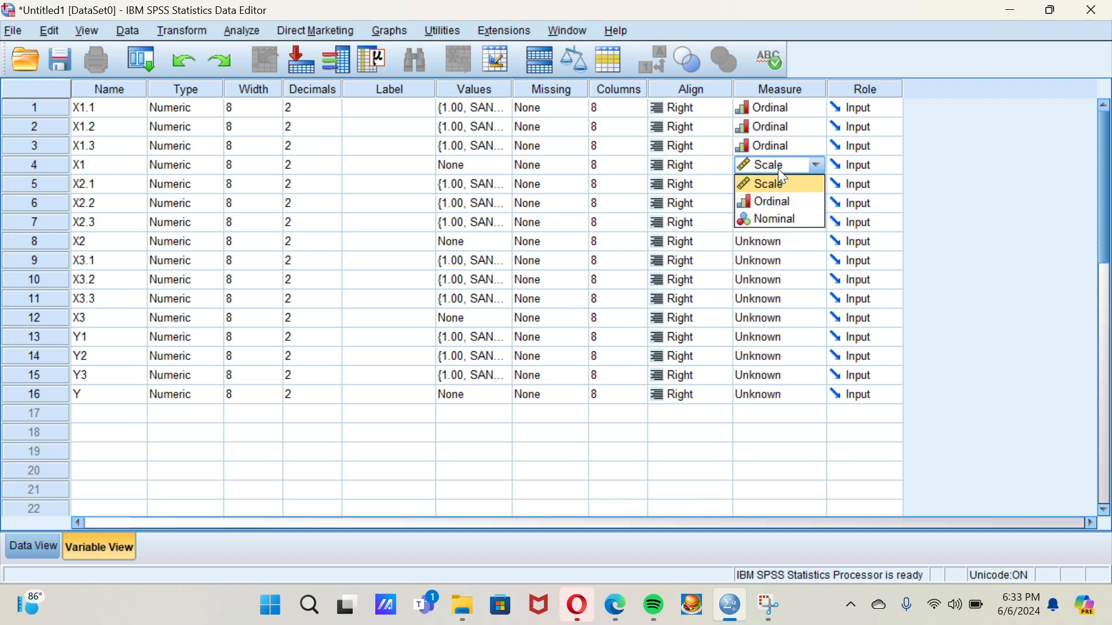
click(778, 169)
Set the measurement level of X2.1, X2.2 and X2.3 to Ordinal and that of X2 to Scale
click(782, 184)
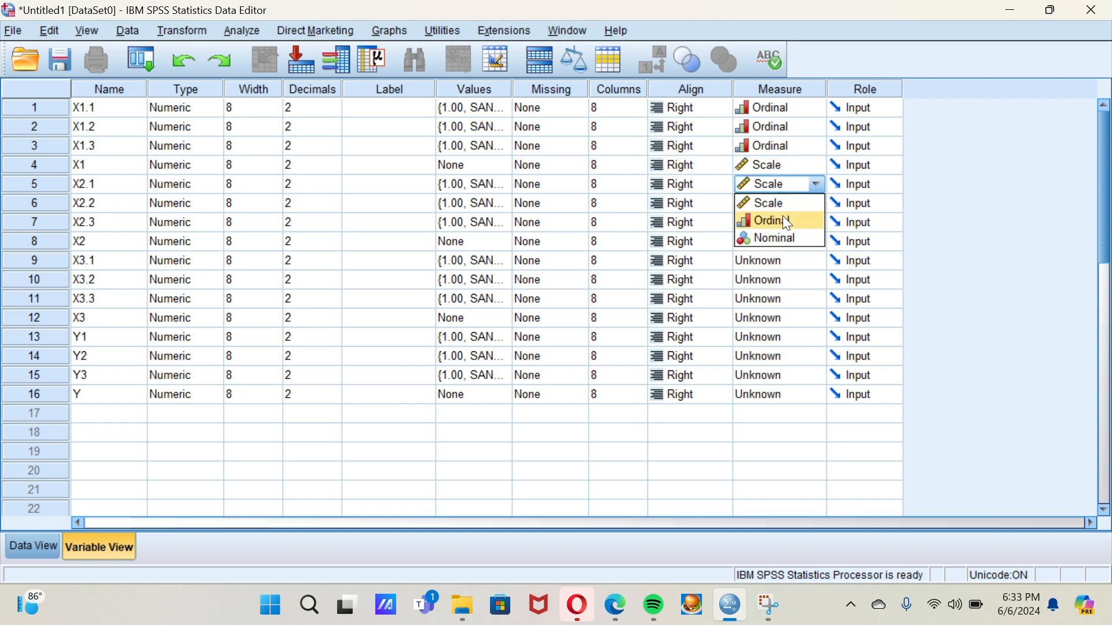
click(784, 220)
click(775, 201)
click(788, 237)
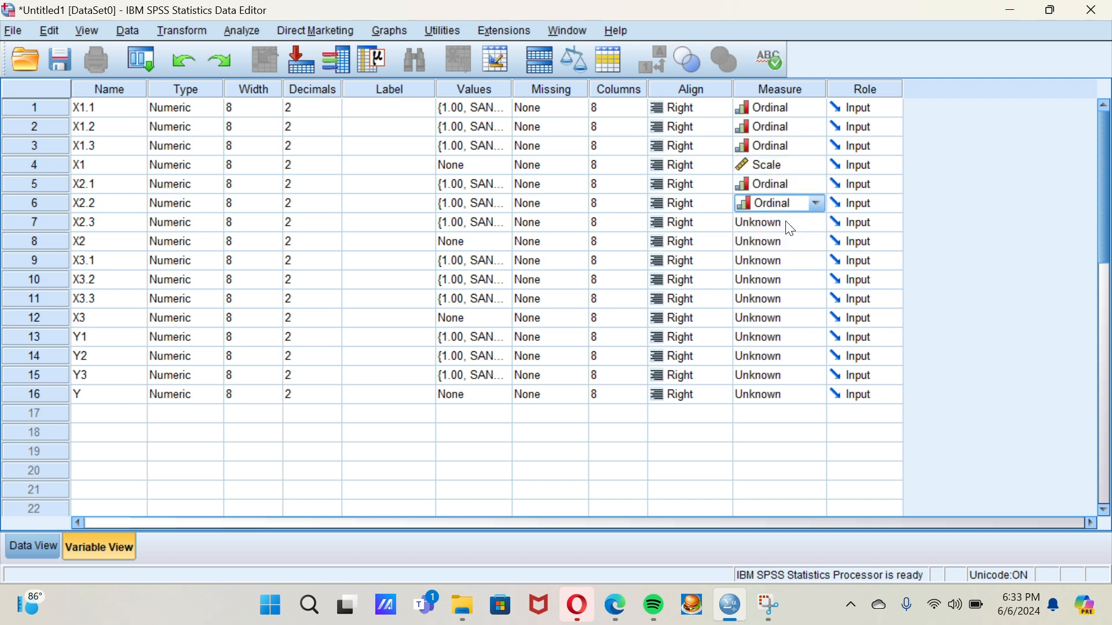
click(791, 230)
click(787, 256)
click(782, 241)
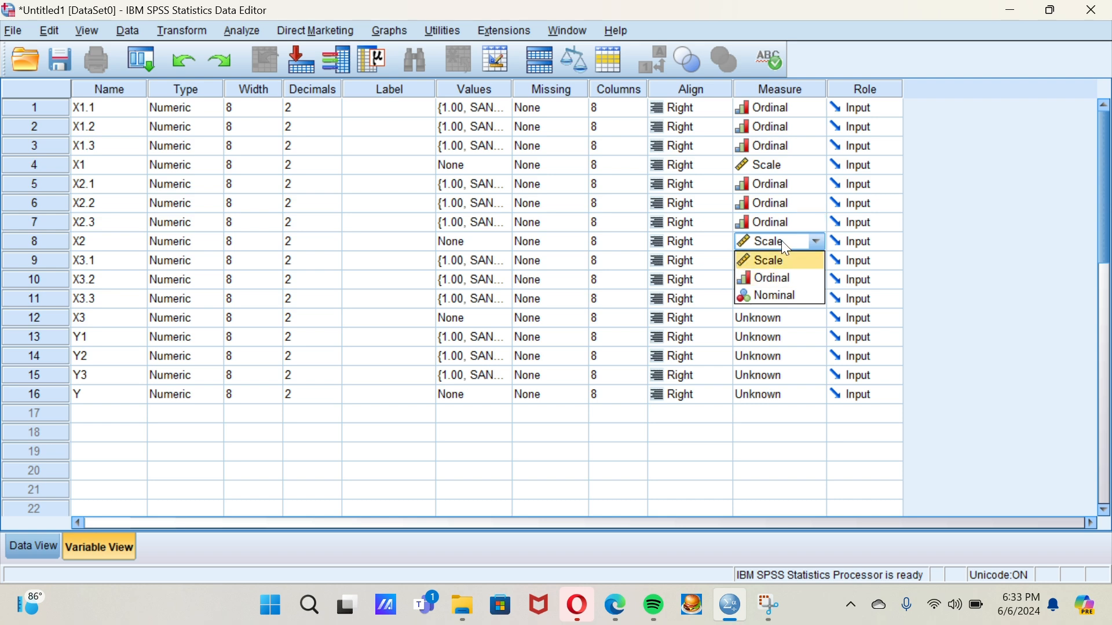
click(783, 260)
Set the measurement level of X3.1, X3.2 and X3.3 to Ordinal and that of X3 to Scale
click(783, 260)
click(787, 292)
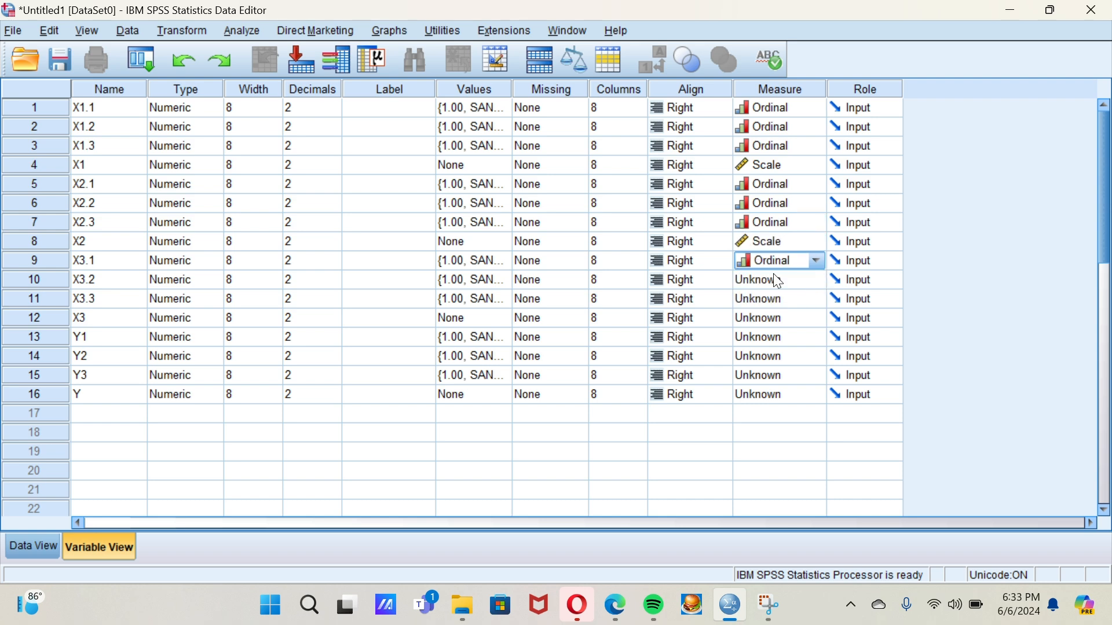
click(782, 282)
click(790, 315)
click(784, 299)
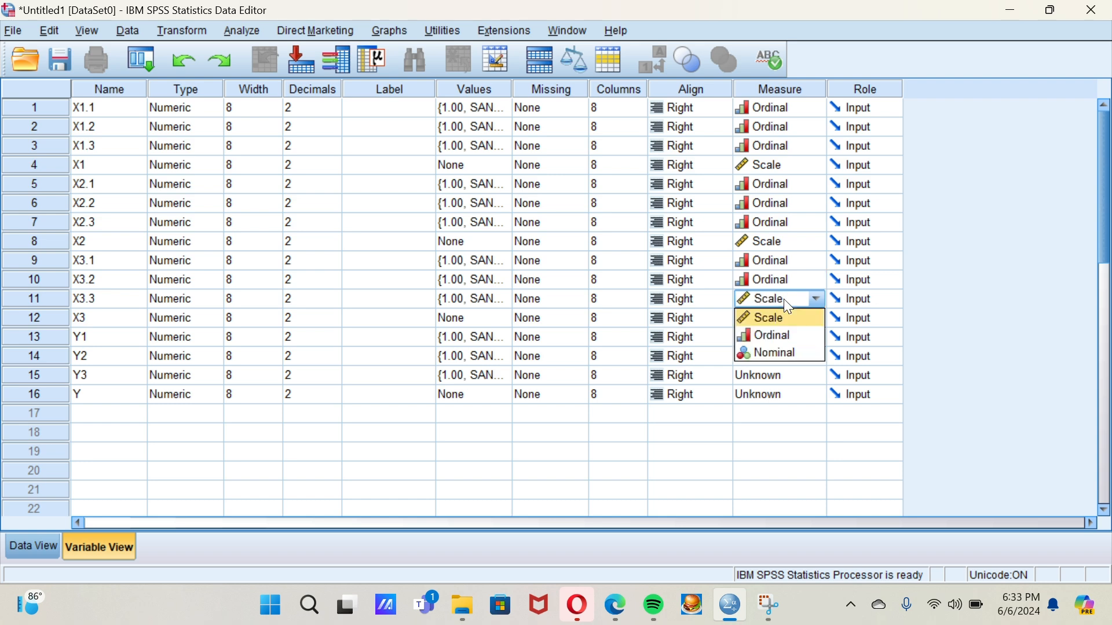
click(785, 334)
click(768, 317)
click(753, 317)
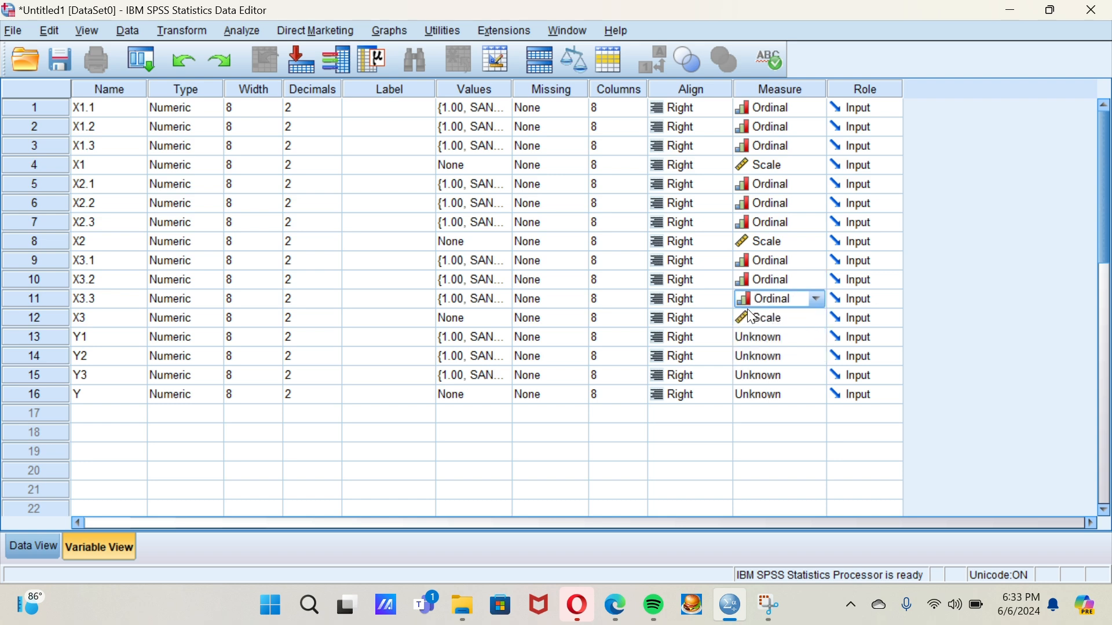
Set the measurement level of Y1, Y2 and Y3 to Ordinal and that of Y to Scale
click(768, 337)
click(770, 374)
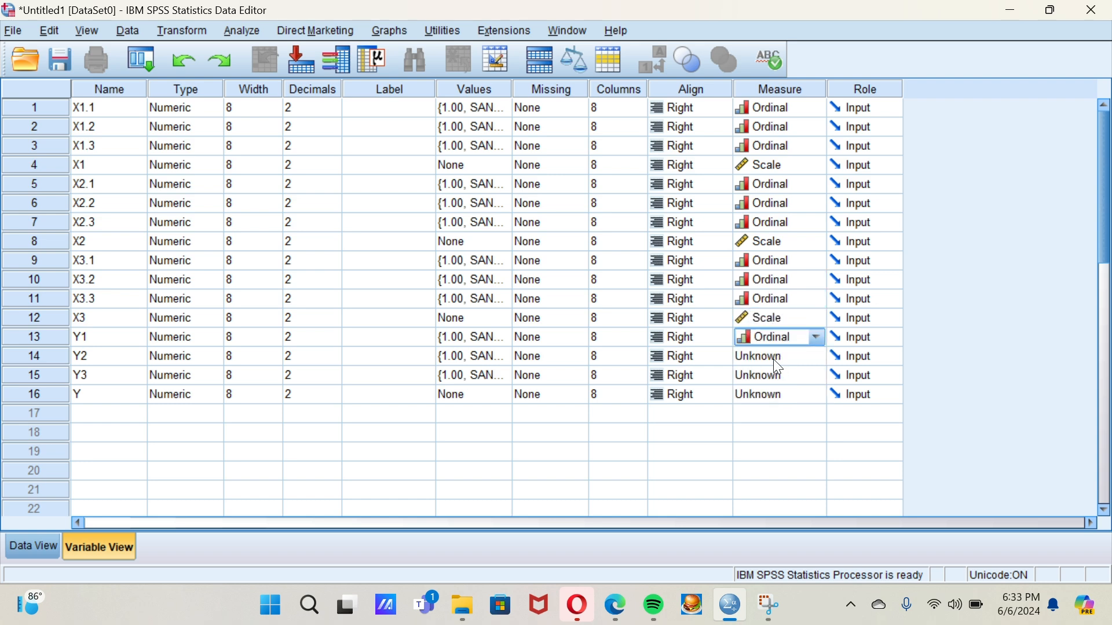
click(774, 358)
click(778, 397)
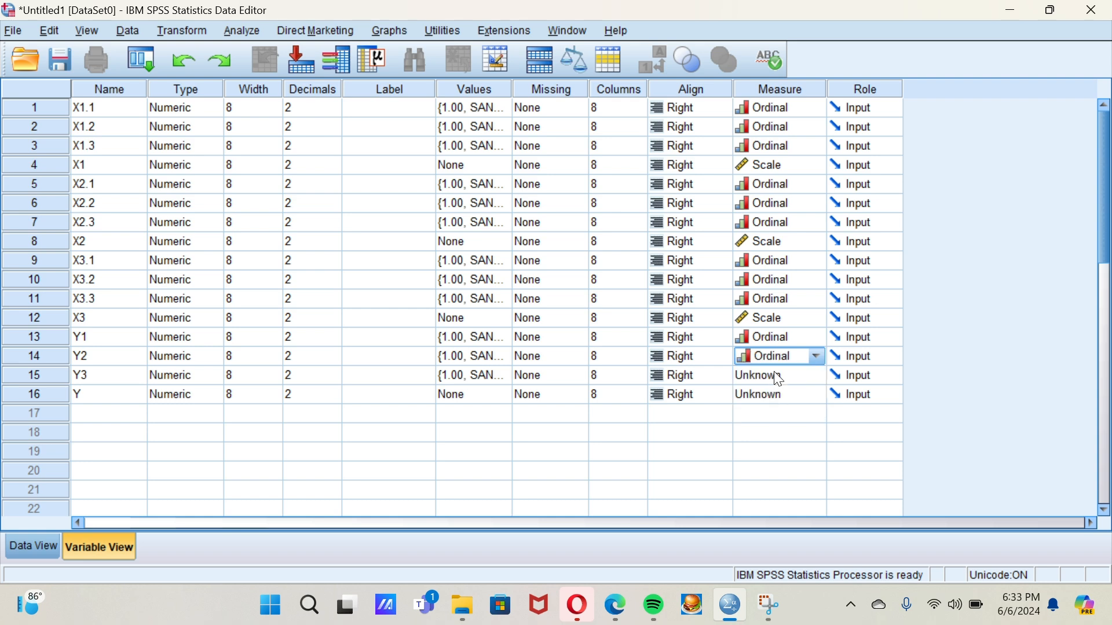
click(779, 377)
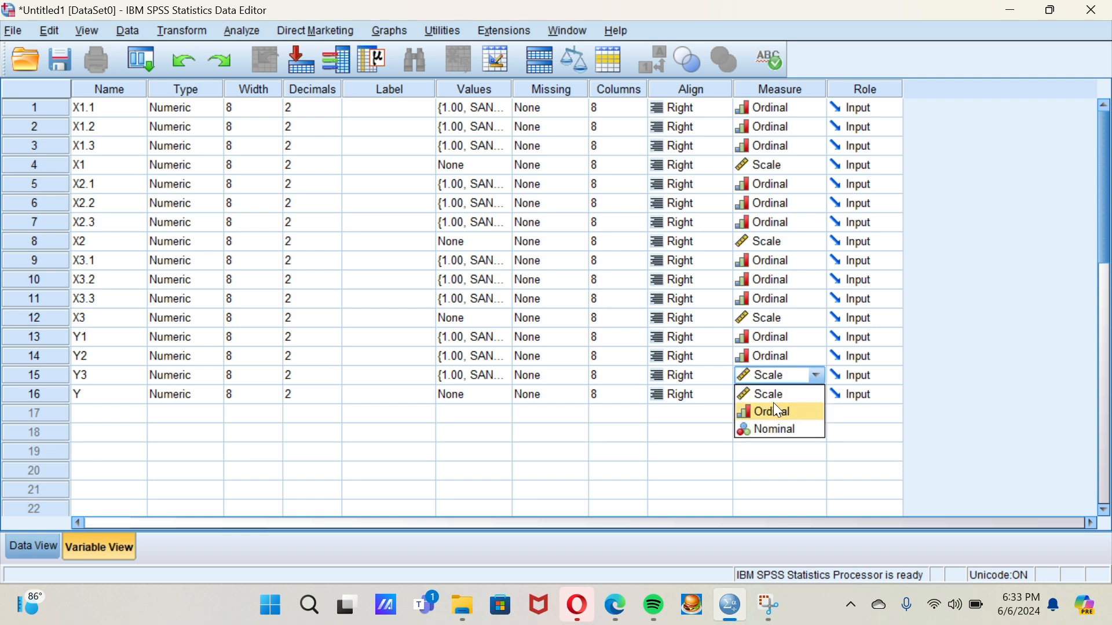
click(773, 410)
click(766, 392)
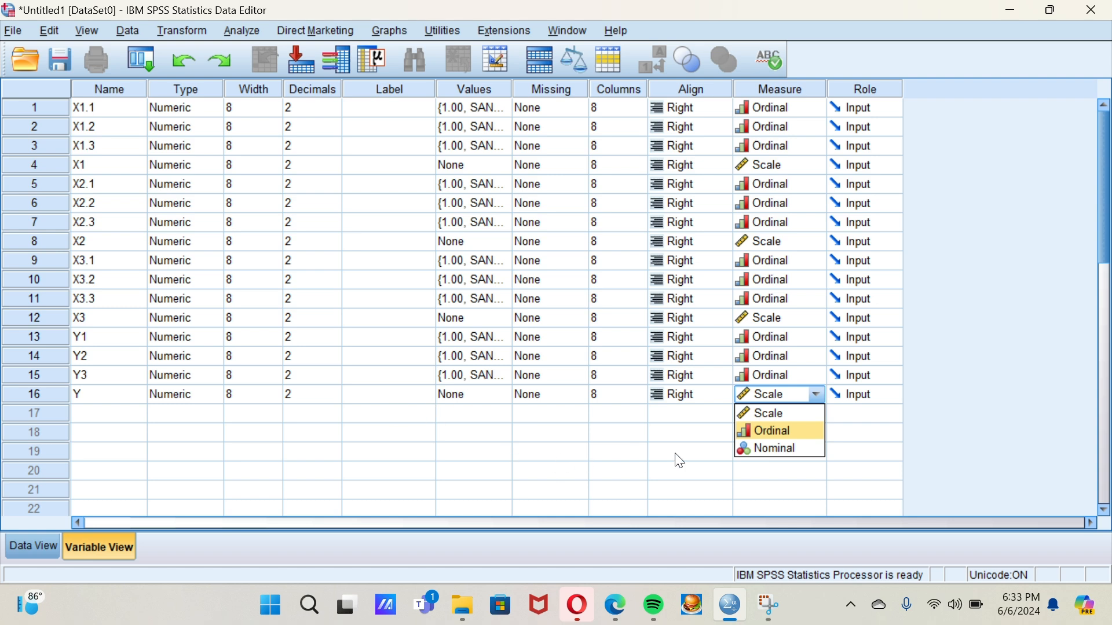
click(770, 415)
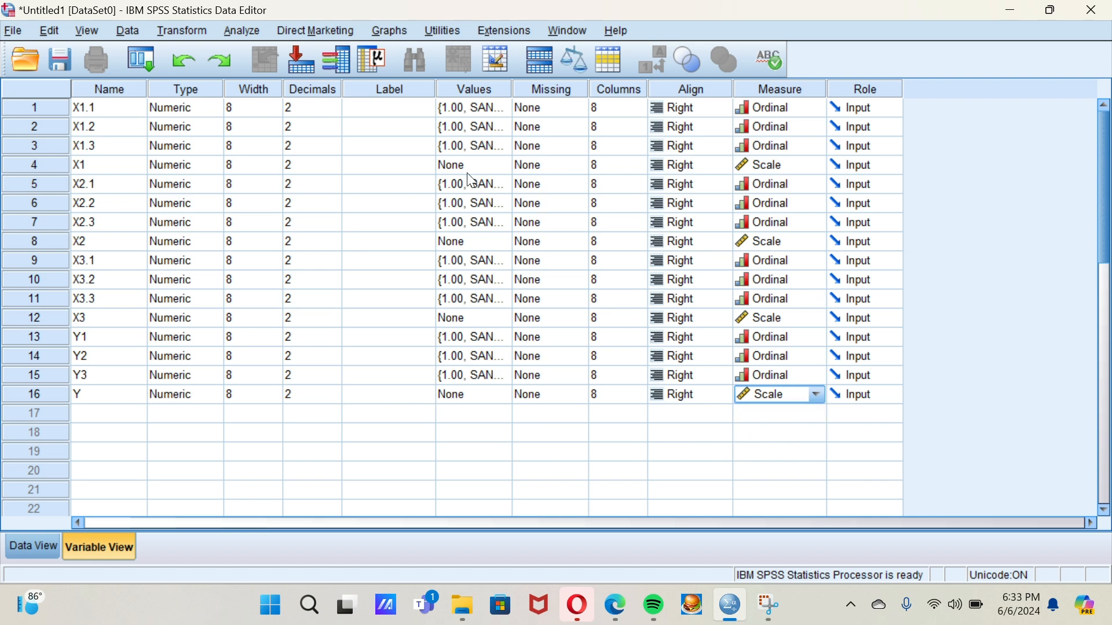
Show the data view and select the first cell of variable X1.1
click(330, 113)
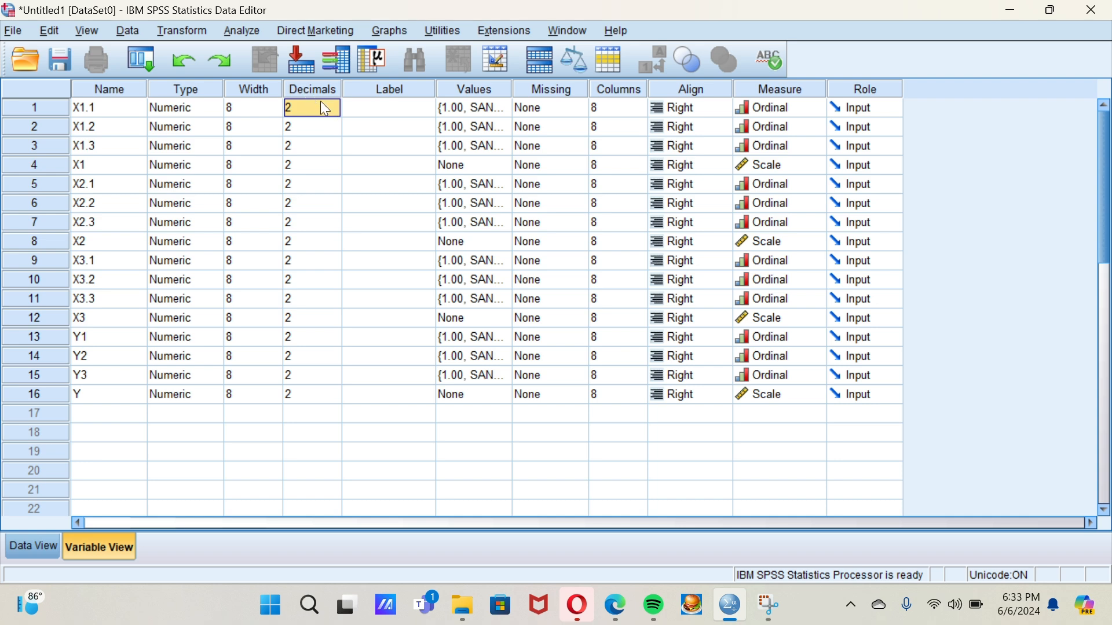
click(33, 551)
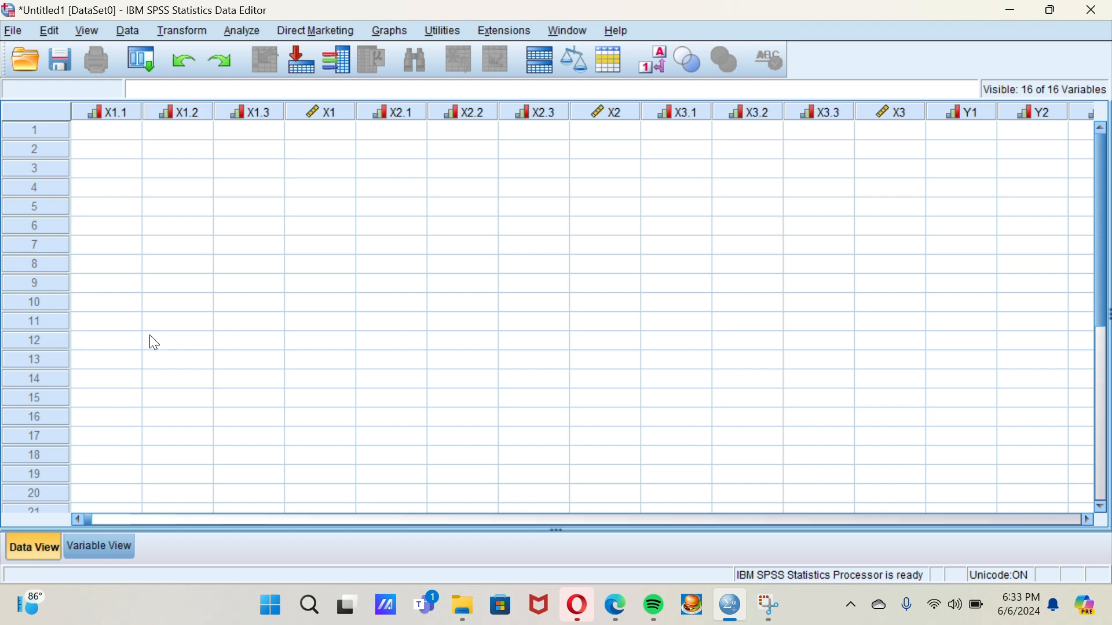
click(123, 133)
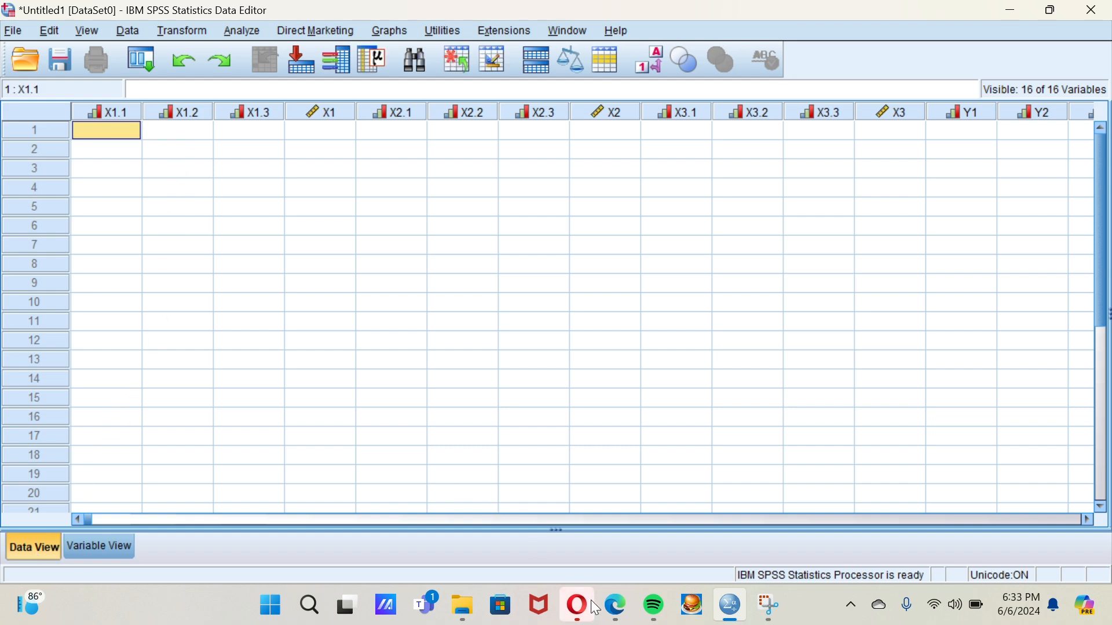
Switch to the Data Mentah_UAS spreadsheet in Edge and copy the response data in range B8:Q98
mouse_move(581, 619)
mouse_move(615, 615)
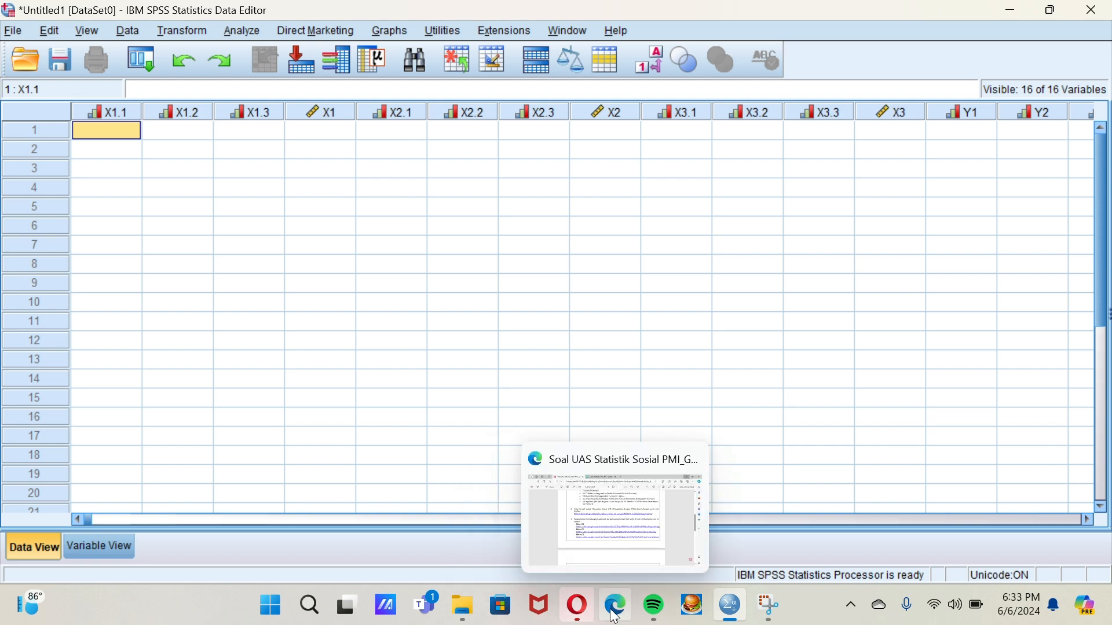
click(603, 536)
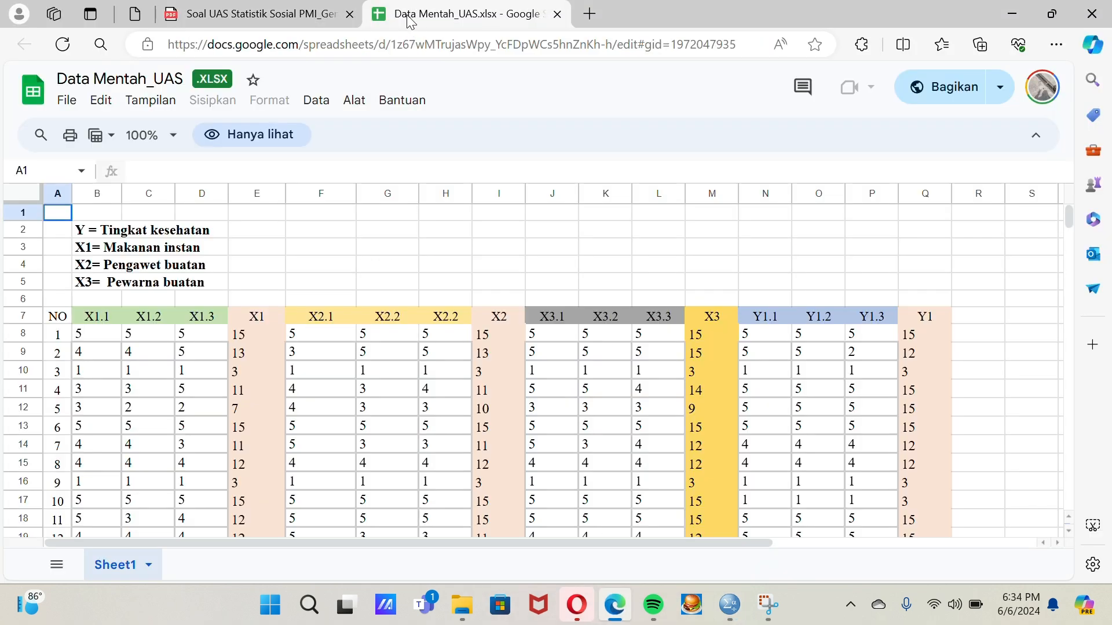
click(410, 17)
scroll(256, 292, down, 2)
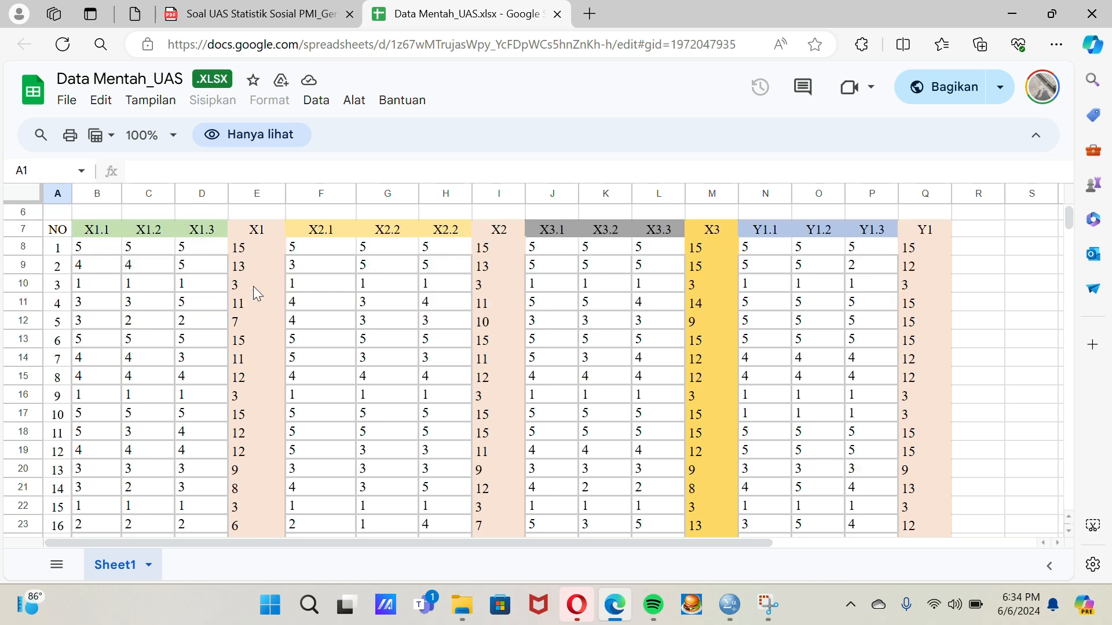
click(92, 252)
drag(130, 260, 940, 447)
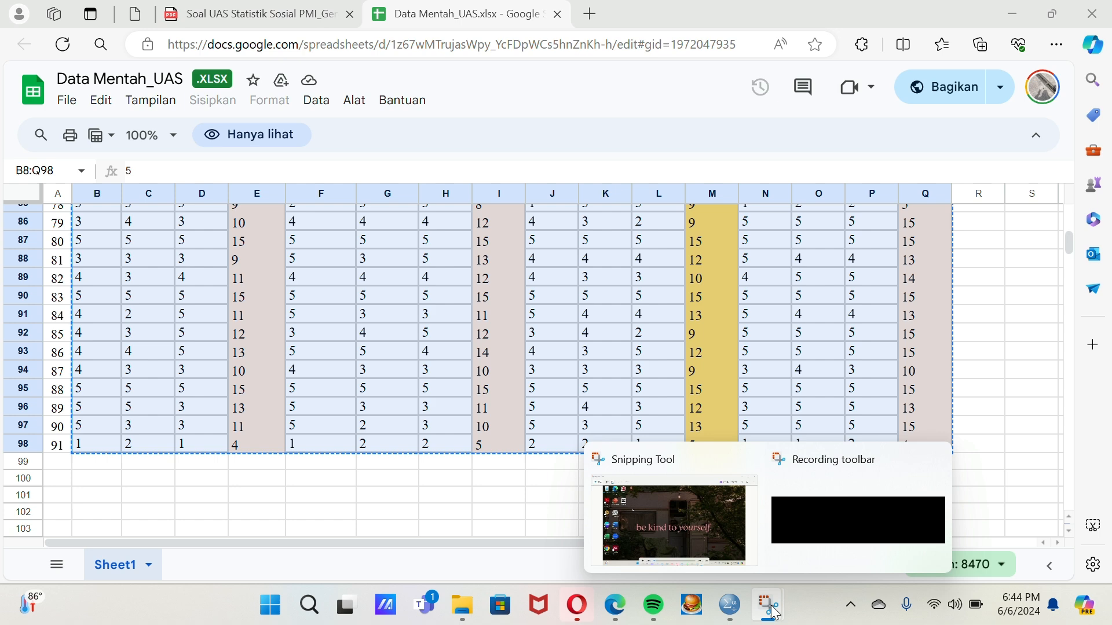
Switch back to SPSS and check the pasted response data from the first case to the last
mouse_move(731, 605)
click(734, 522)
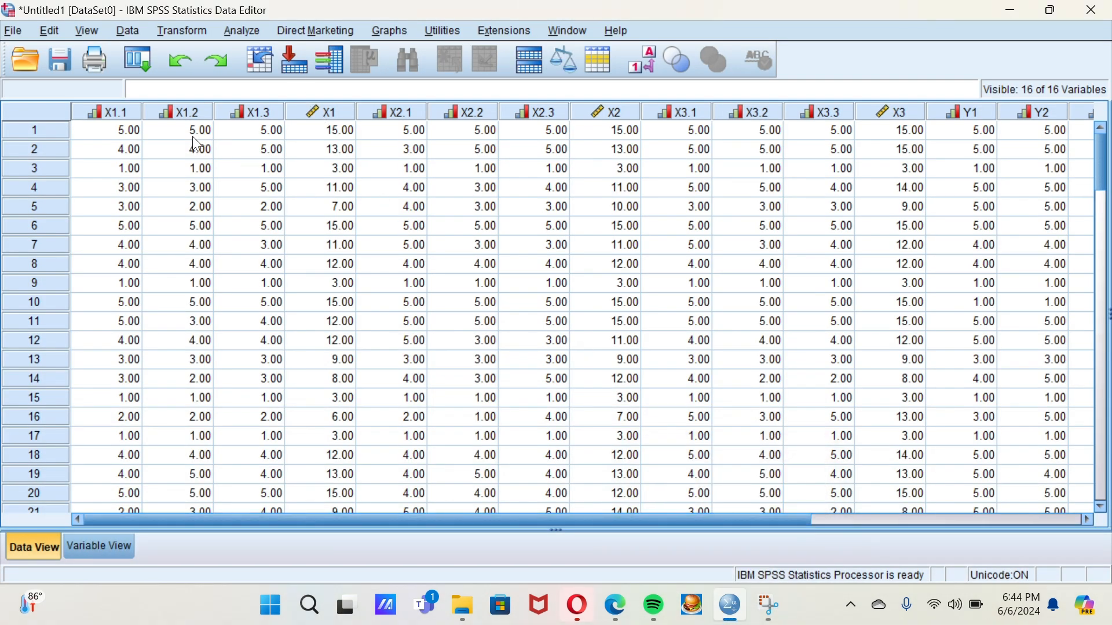
click(93, 130)
scroll(215, 277, down, 17)
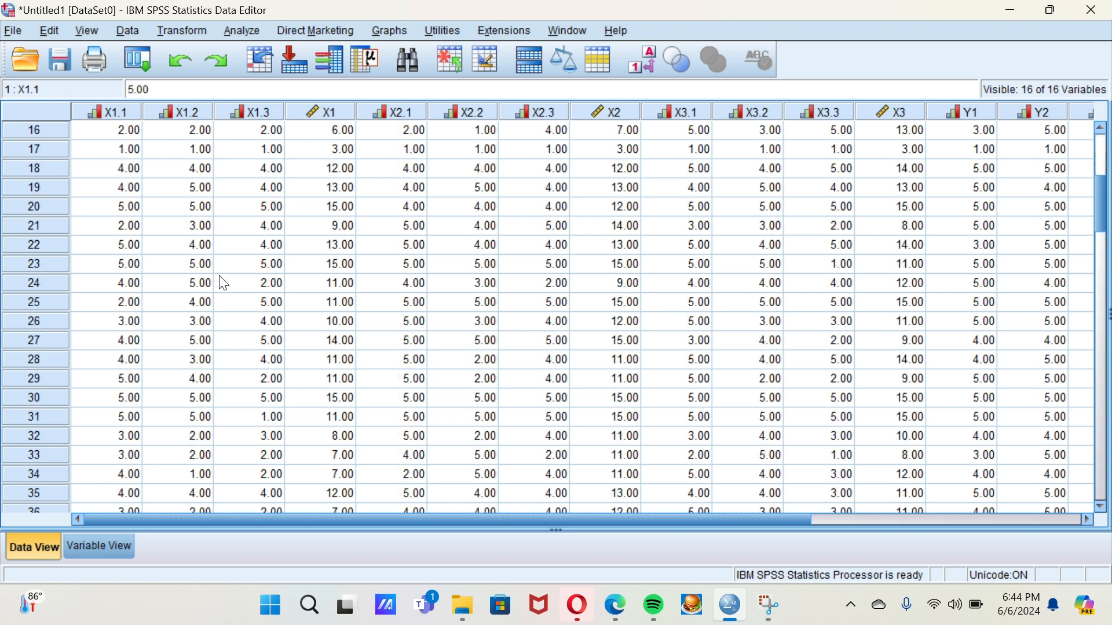
scroll(215, 277, down, 12)
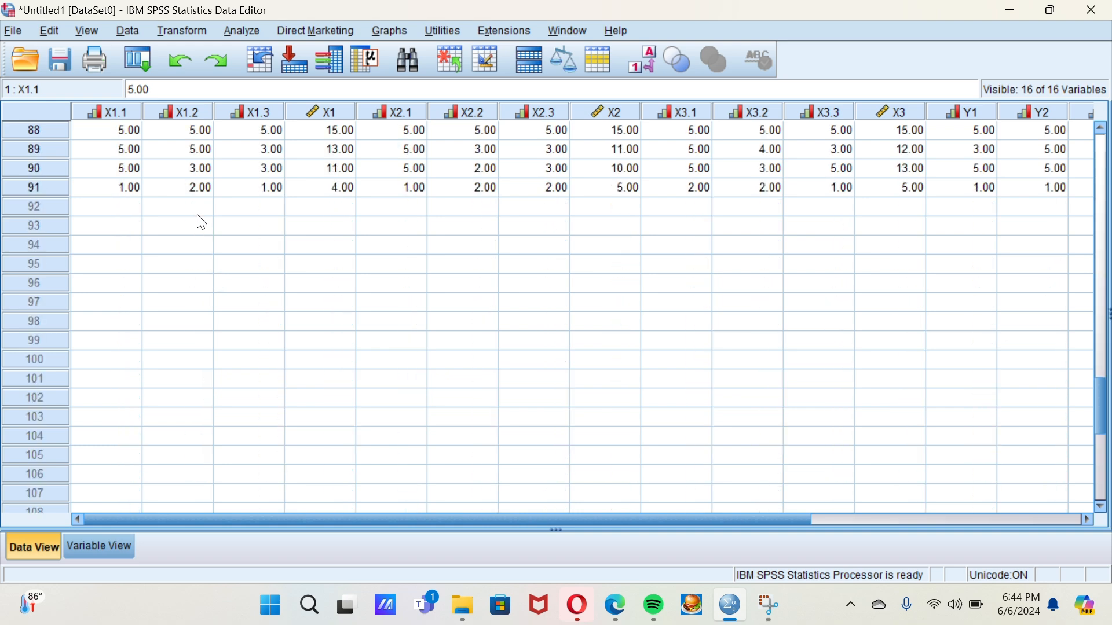
scroll(198, 218, up, 2)
scroll(666, 287, up, 18)
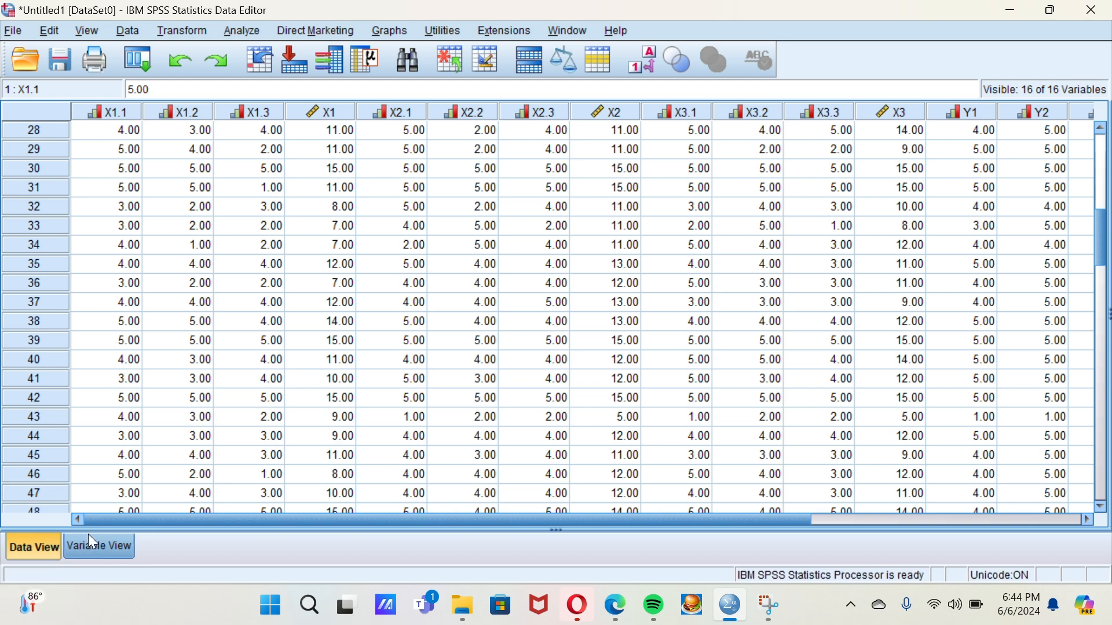
Show the variable view and set the decimals of X1.1, X1.2, X1.3 and X1 to 0
click(96, 550)
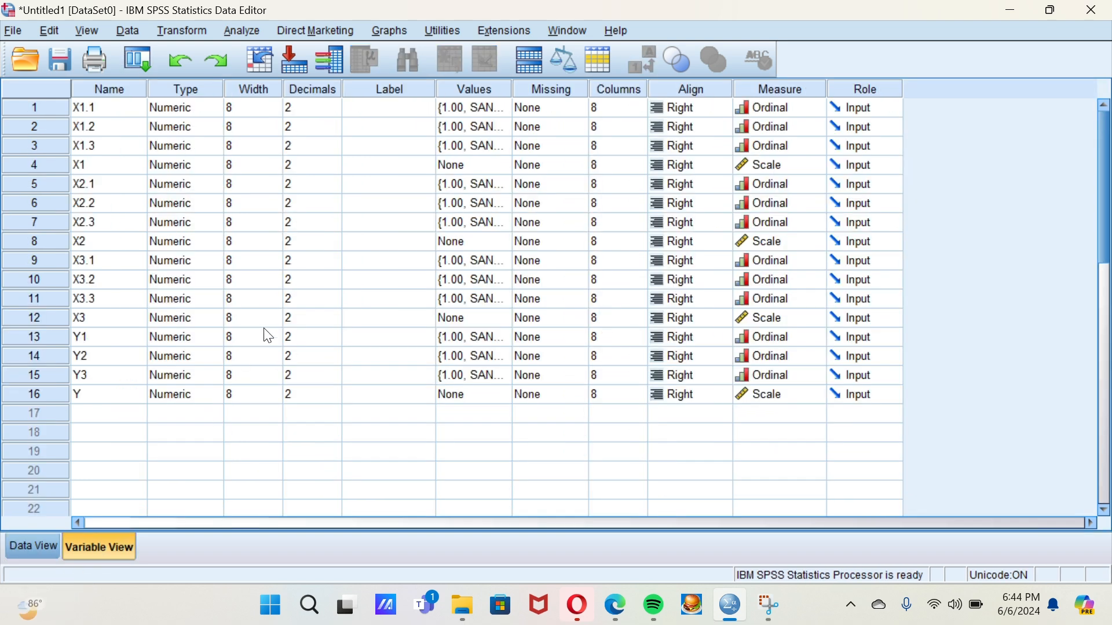
click(321, 109)
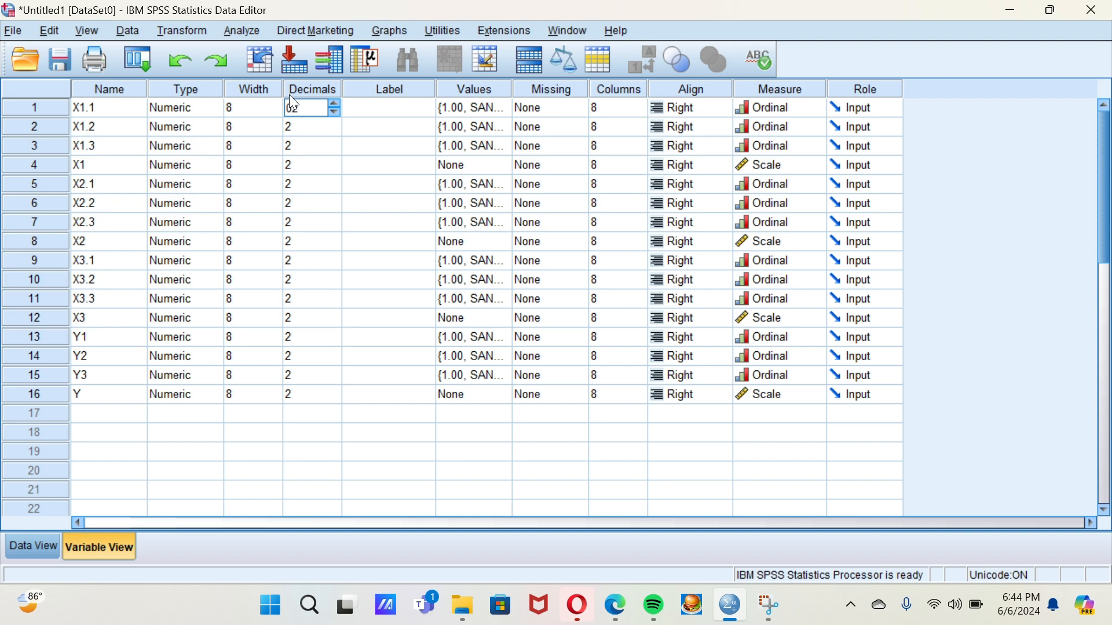
key(Down)
text(0)
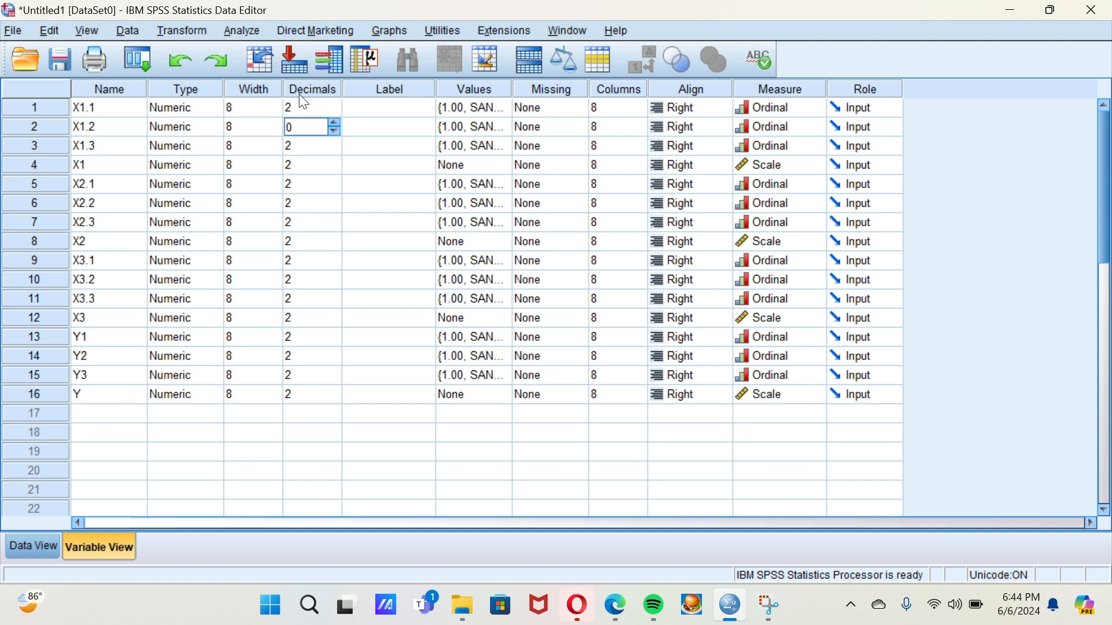
click(314, 108)
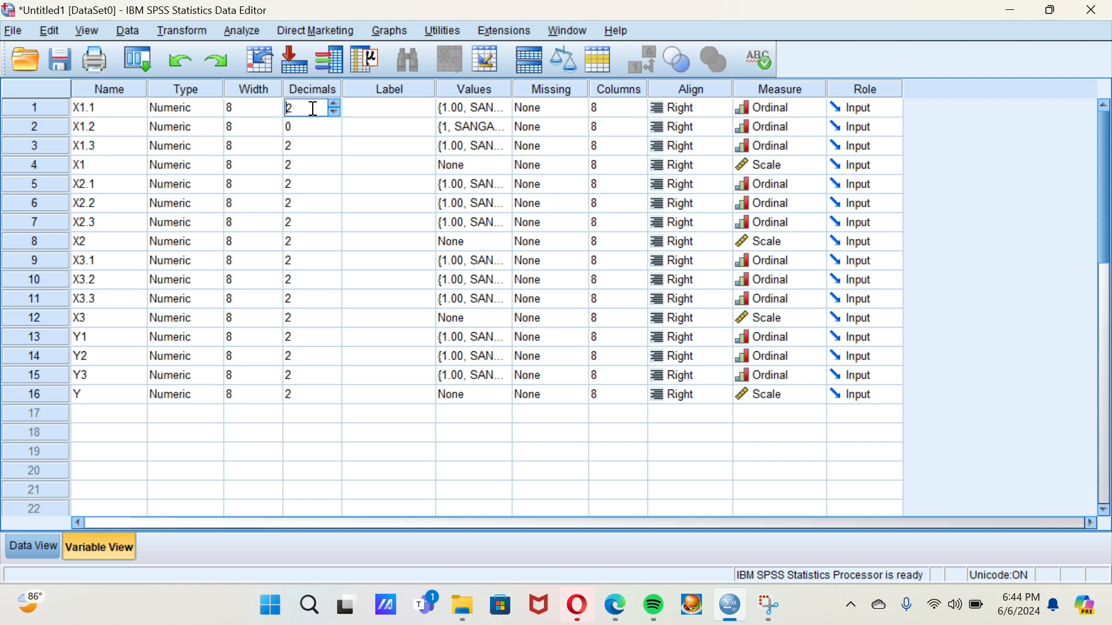
key(BackSpace)
click(328, 146)
click(330, 149)
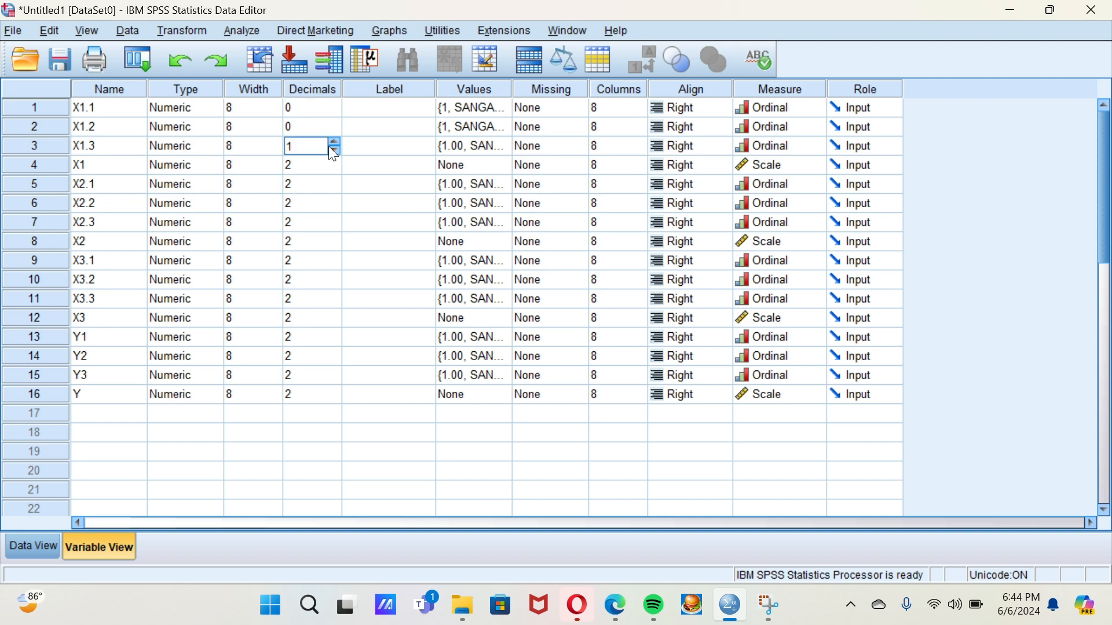
click(334, 150)
key(Down)
text(0)
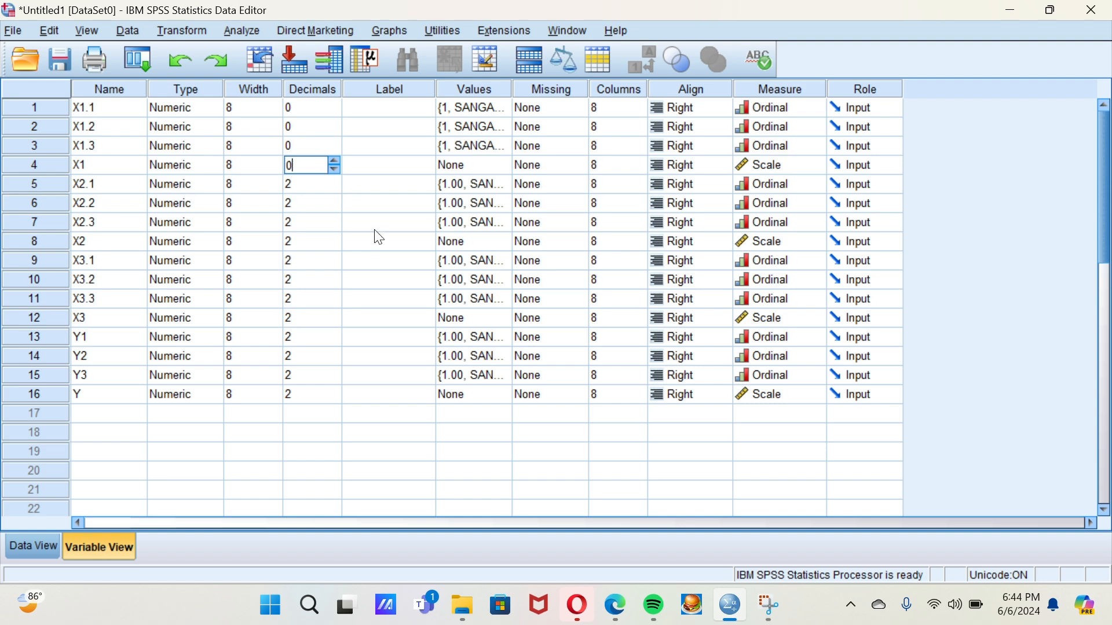
Set the decimals of X2.1, X2.2, X2.3 and X2 to 0
key(Down)
text(0)
key(Down)
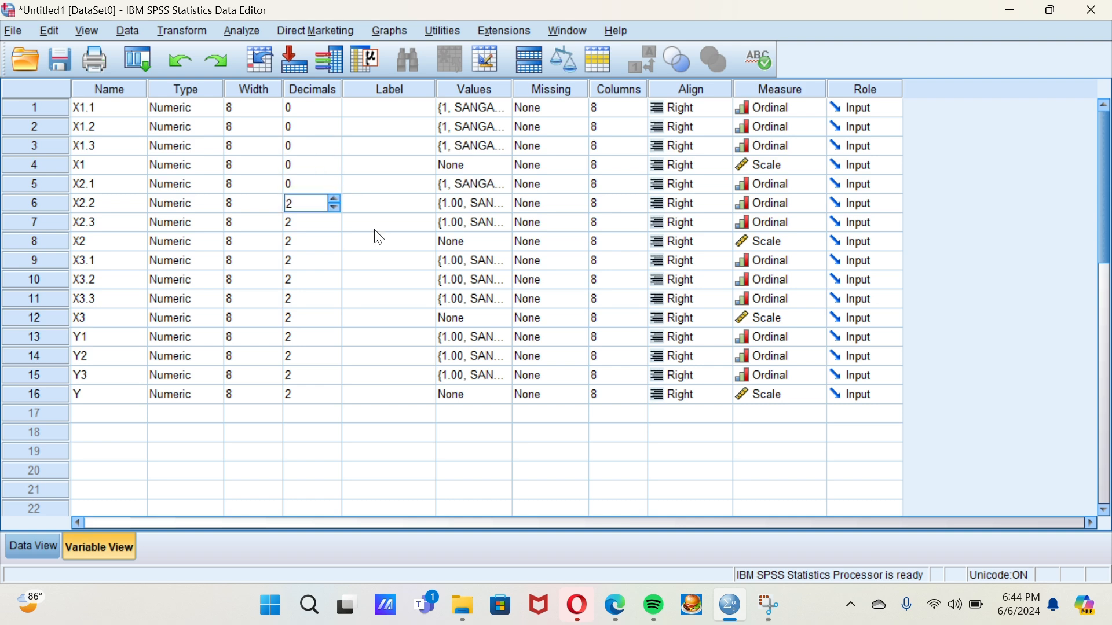
key(Down)
text(0)
key(Down)
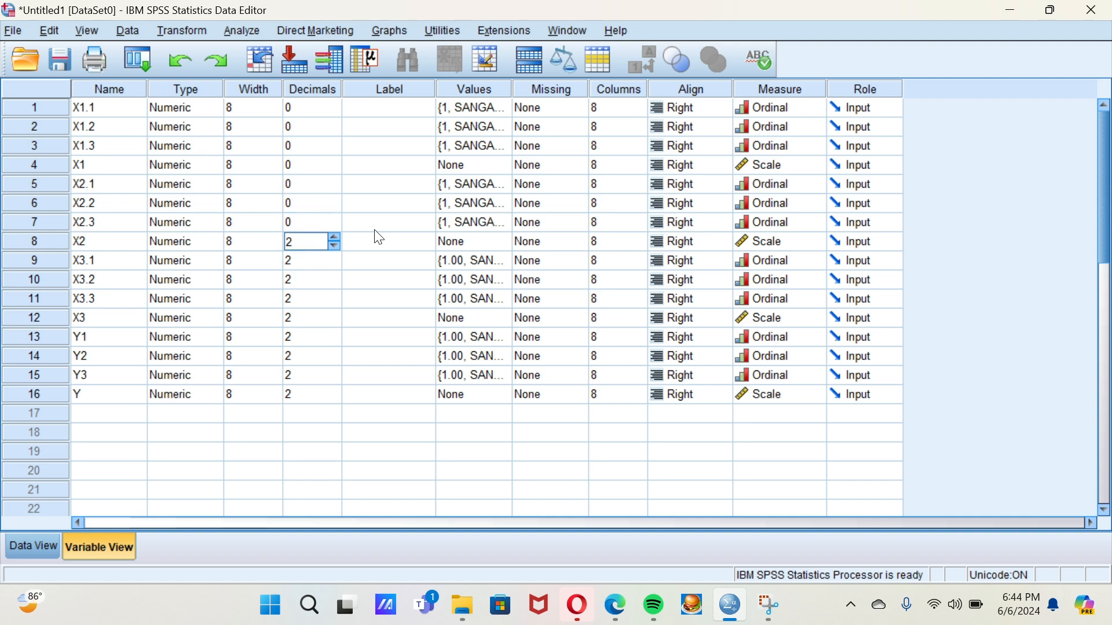
Set the decimals of X3.1, X3.2, X3.3 and X3 to 0
key(Down)
text(0)
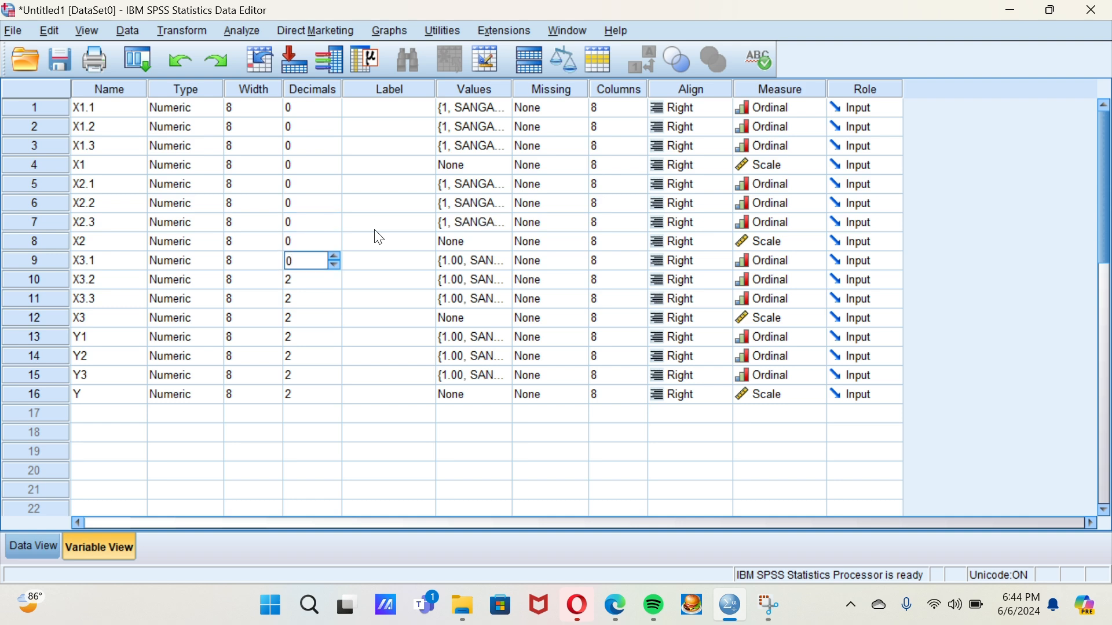
key(Down)
text(0)
key(Down)
text(0)
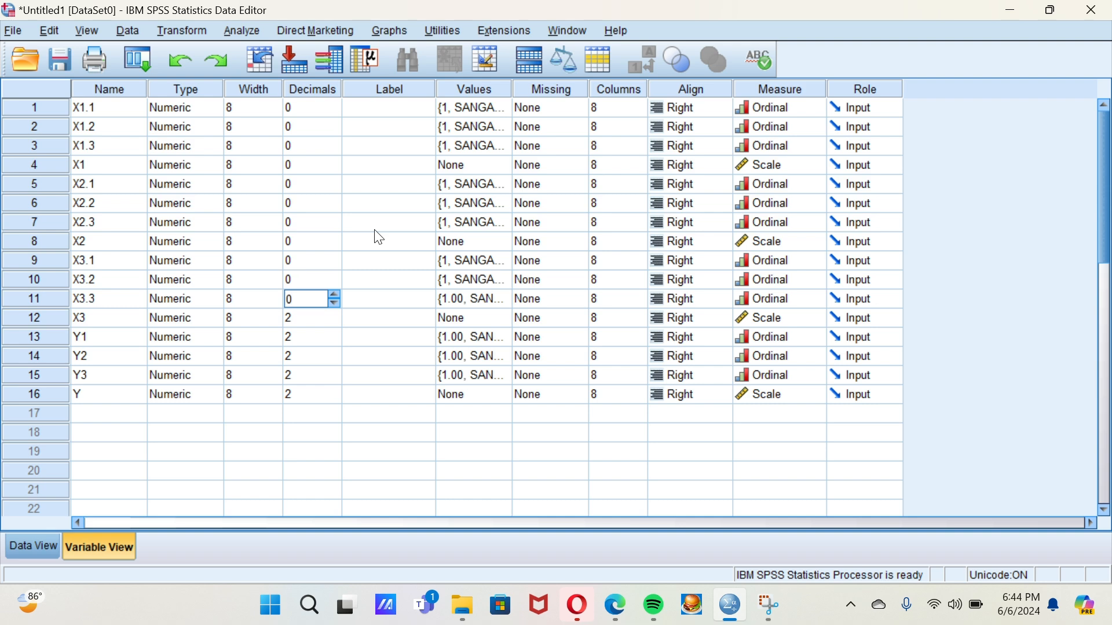
key(Down)
text(0)
Set the decimals of Y1, Y2, Y3 and Y to 0
key(Down)
text(0)
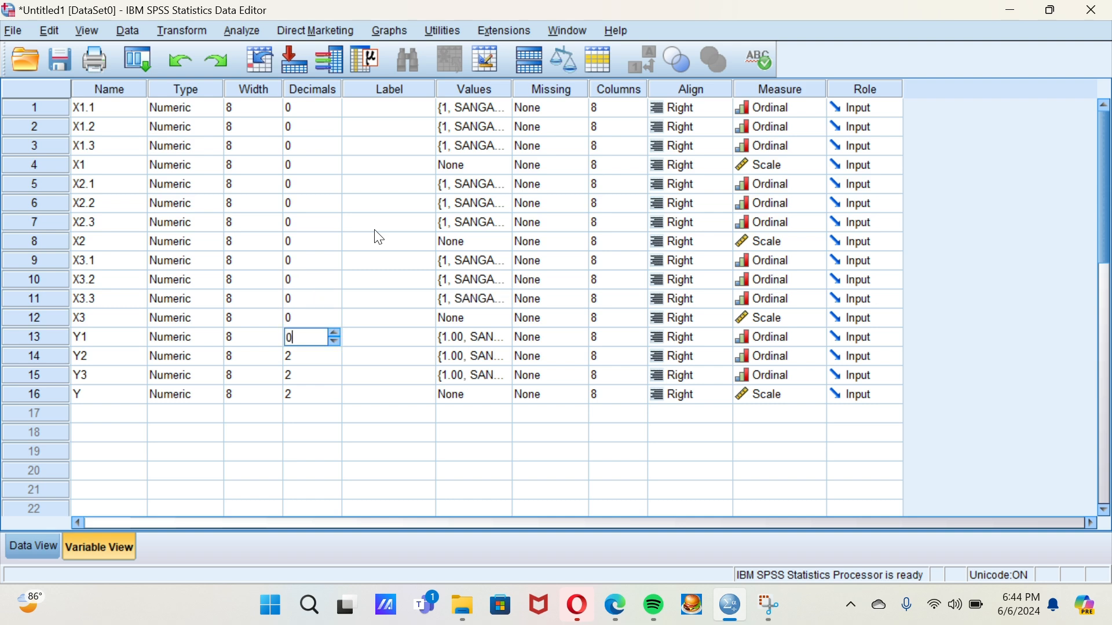
key(Down)
text(0)
key(Down)
text(0)
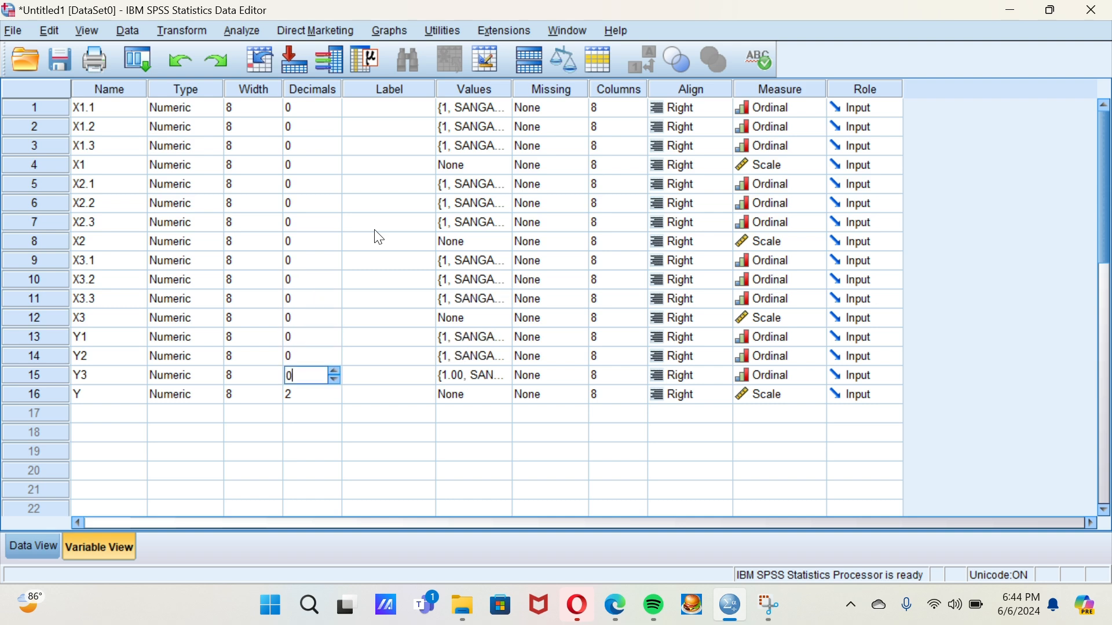
key(Down)
text(0)
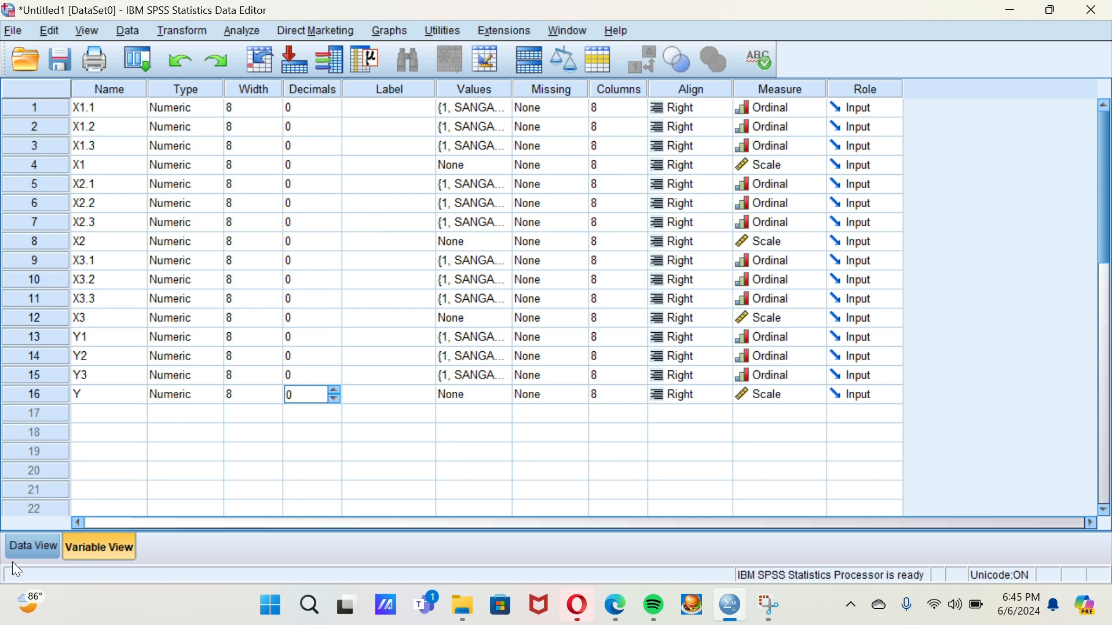
Check the number format of the responses throughout the data view, and return to the variable view
click(23, 548)
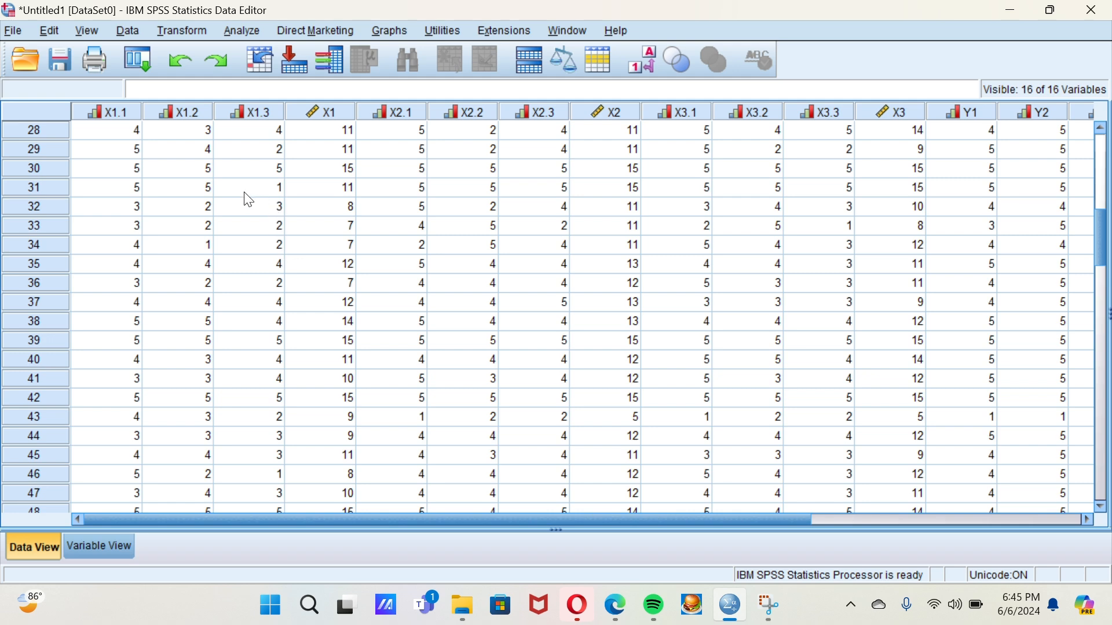
scroll(623, 225, up, 1)
scroll(618, 257, down, 5)
scroll(617, 257, down, 1)
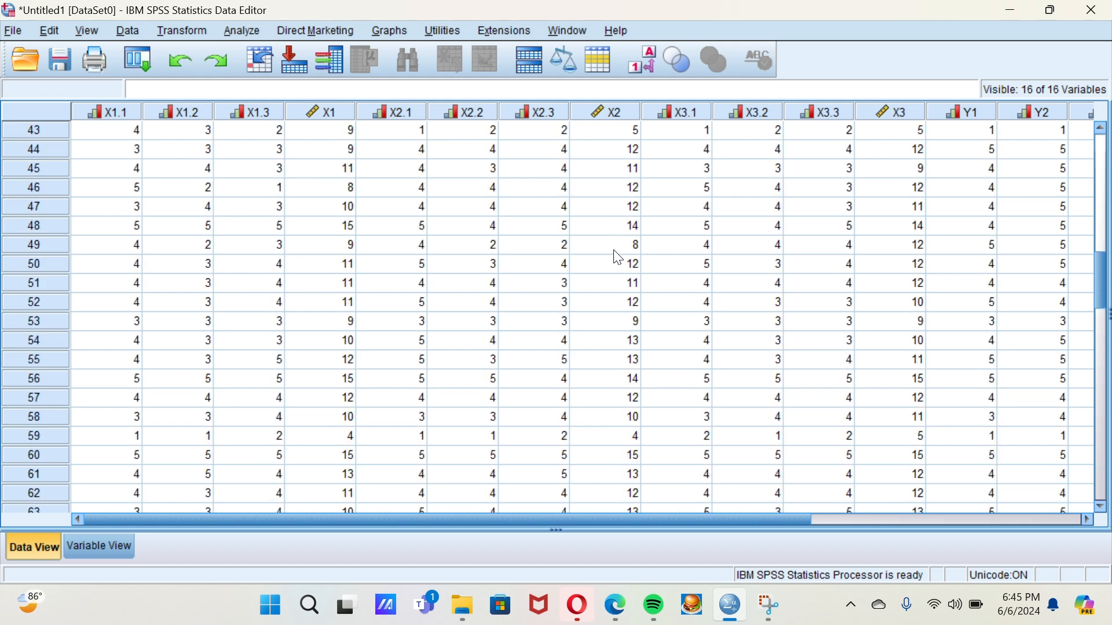
scroll(617, 258, up, 4)
scroll(616, 259, down, 9)
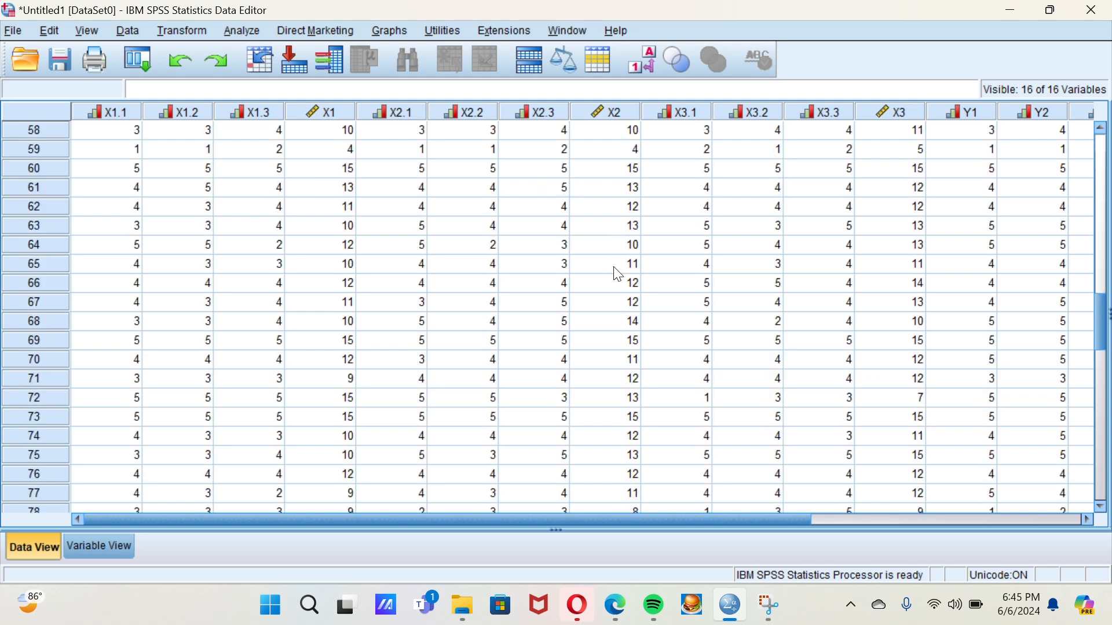
scroll(617, 275, down, 6)
click(116, 550)
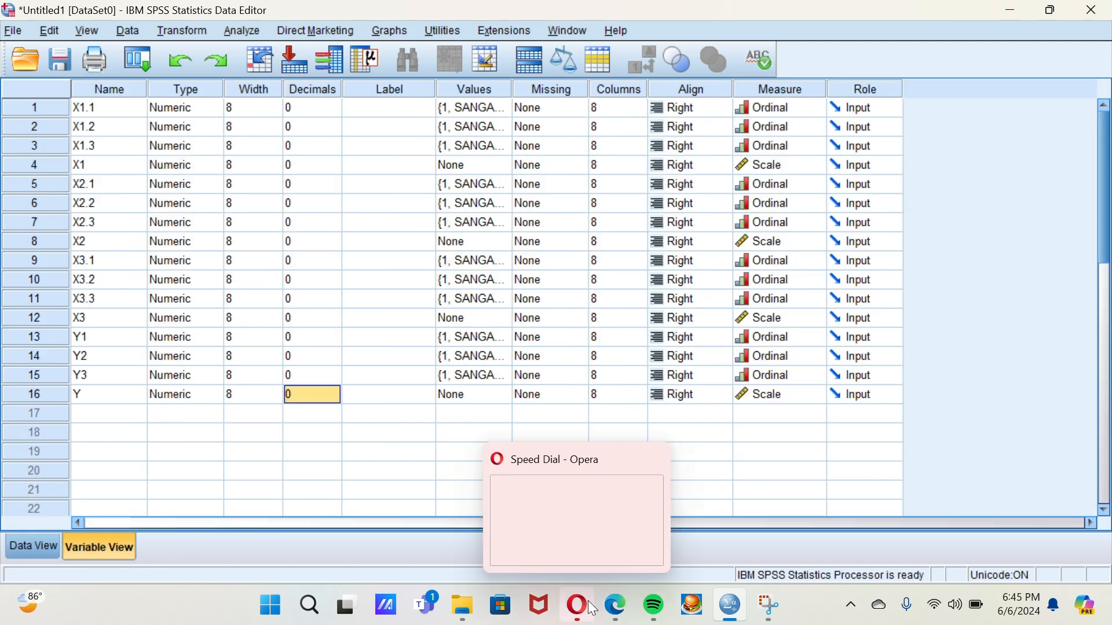
Switch to the Soal UAS Statistik Sosial PDF in Edge and read which analyses the report must contain
mouse_move(621, 610)
click(579, 527)
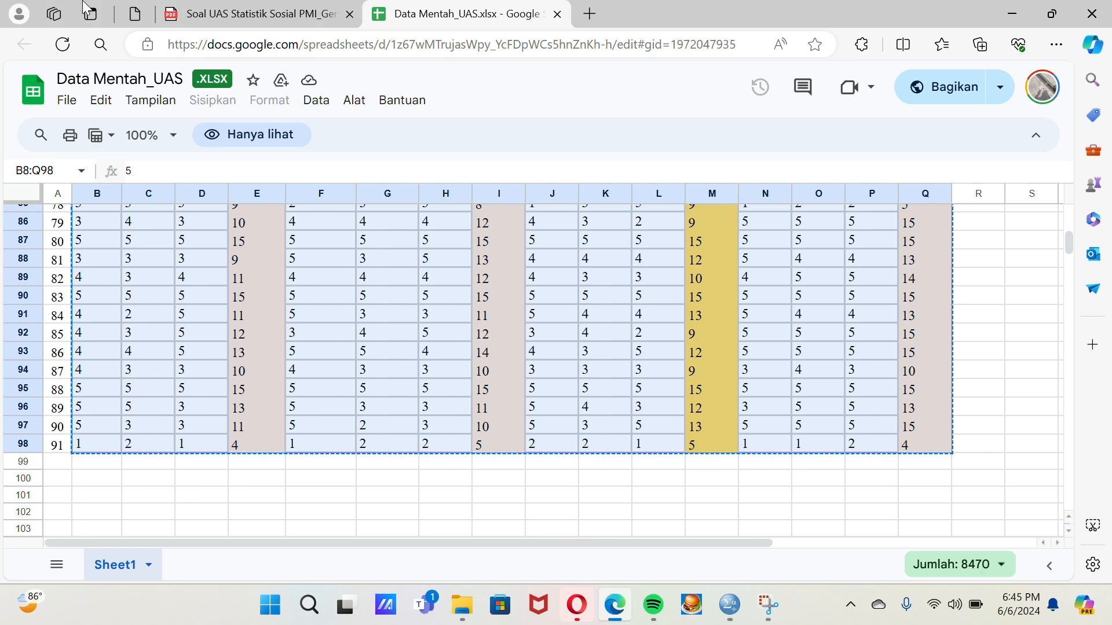
click(236, 17)
scroll(427, 314, up, 3)
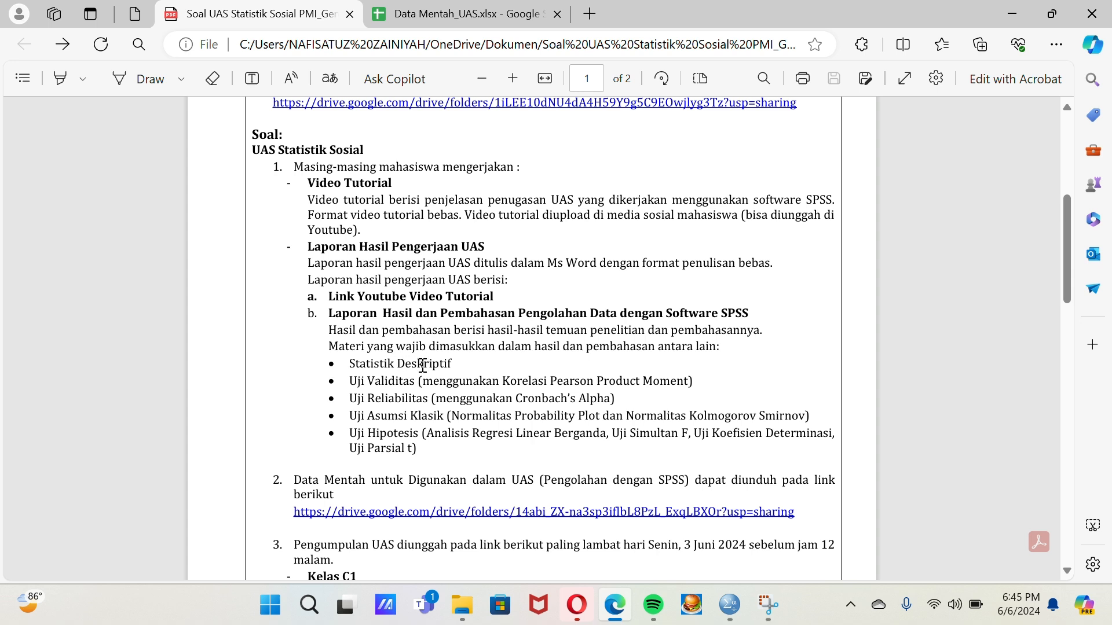
Switch back to SPSS, start a Frequencies analysis from the descriptive statistics and add all variables to it
mouse_move(725, 605)
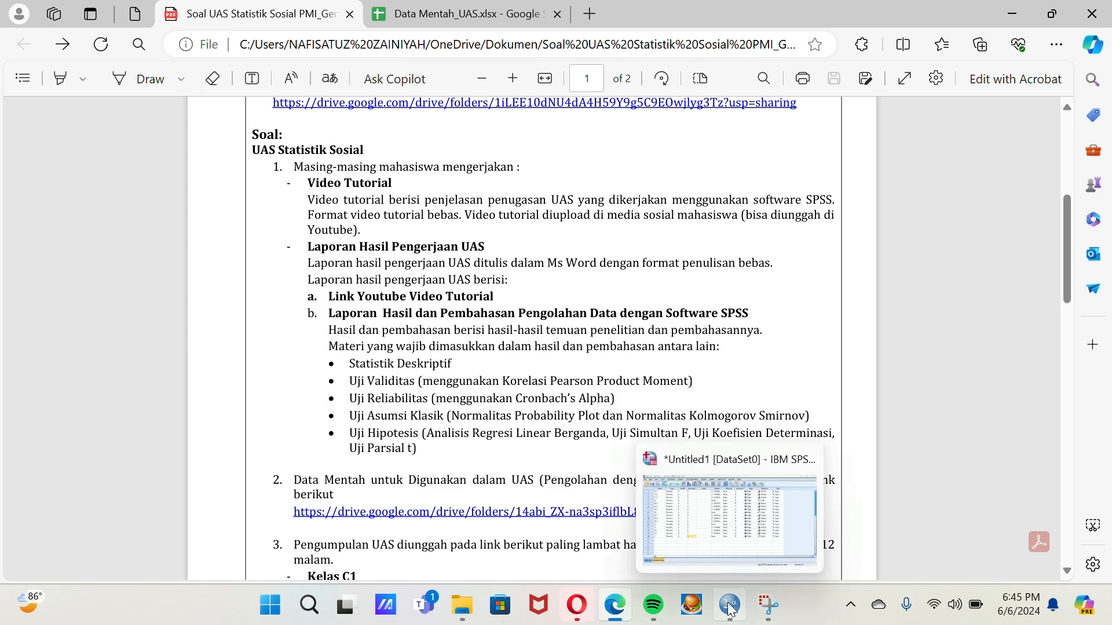
click(714, 542)
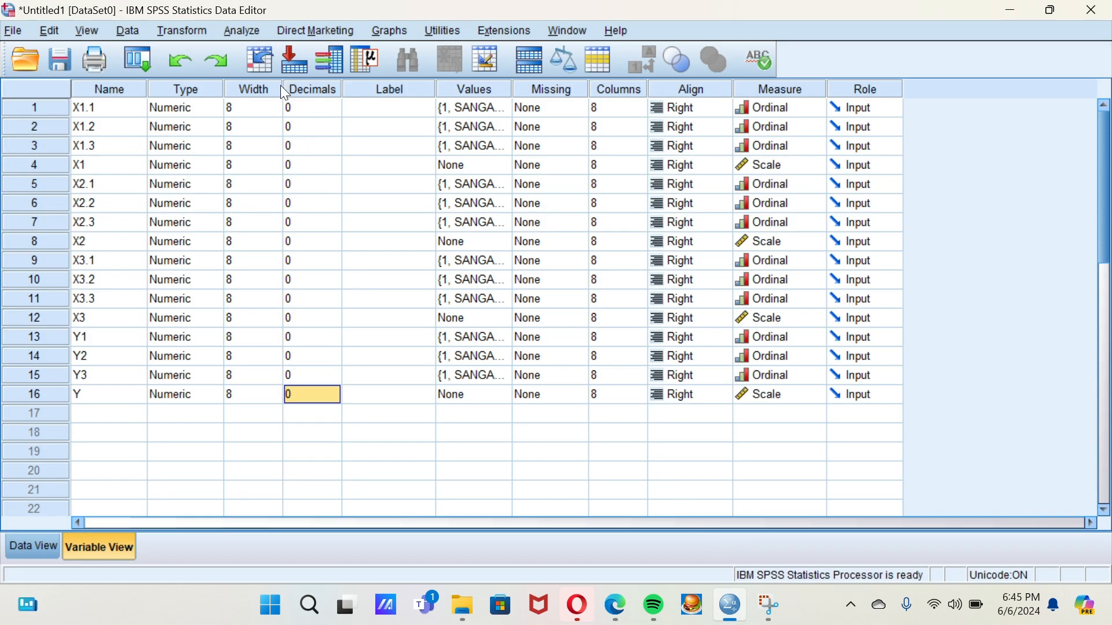
click(251, 35)
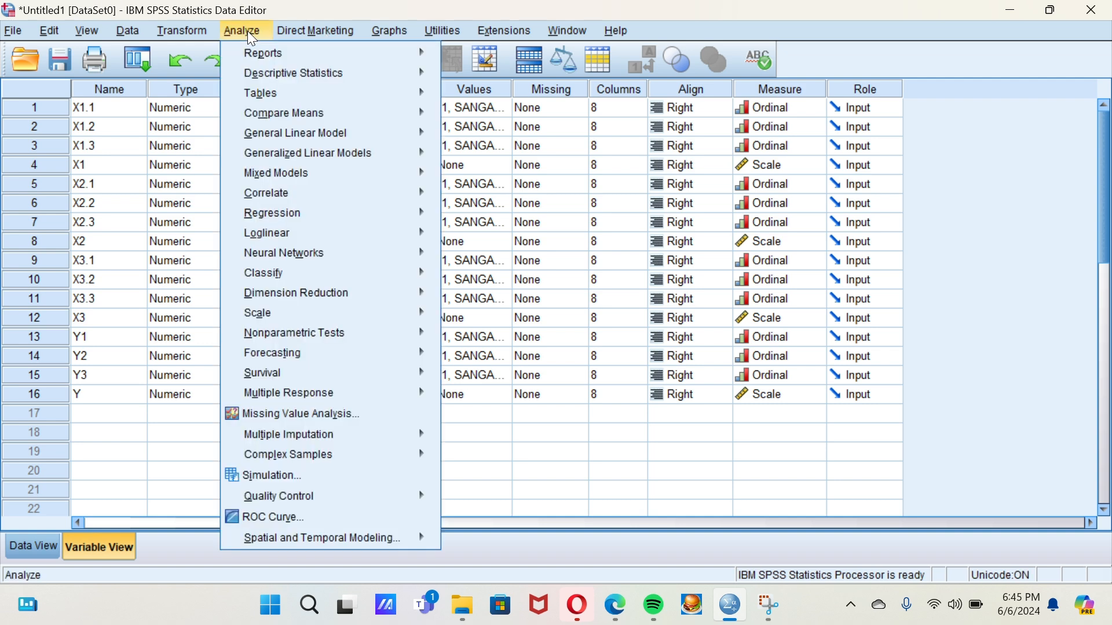
mouse_move(308, 279)
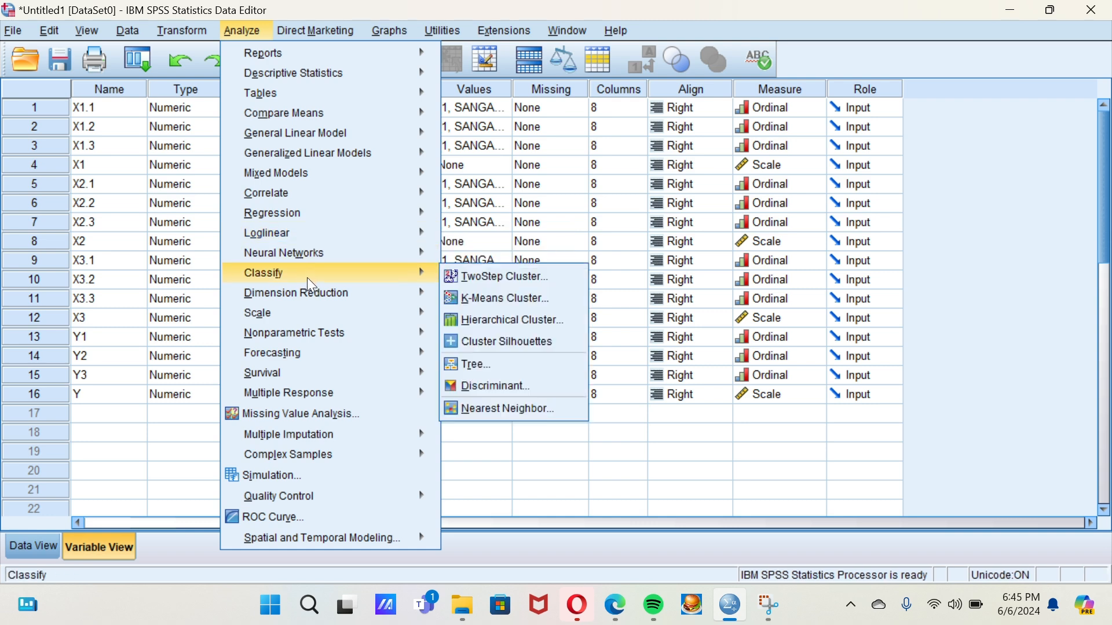
mouse_move(359, 164)
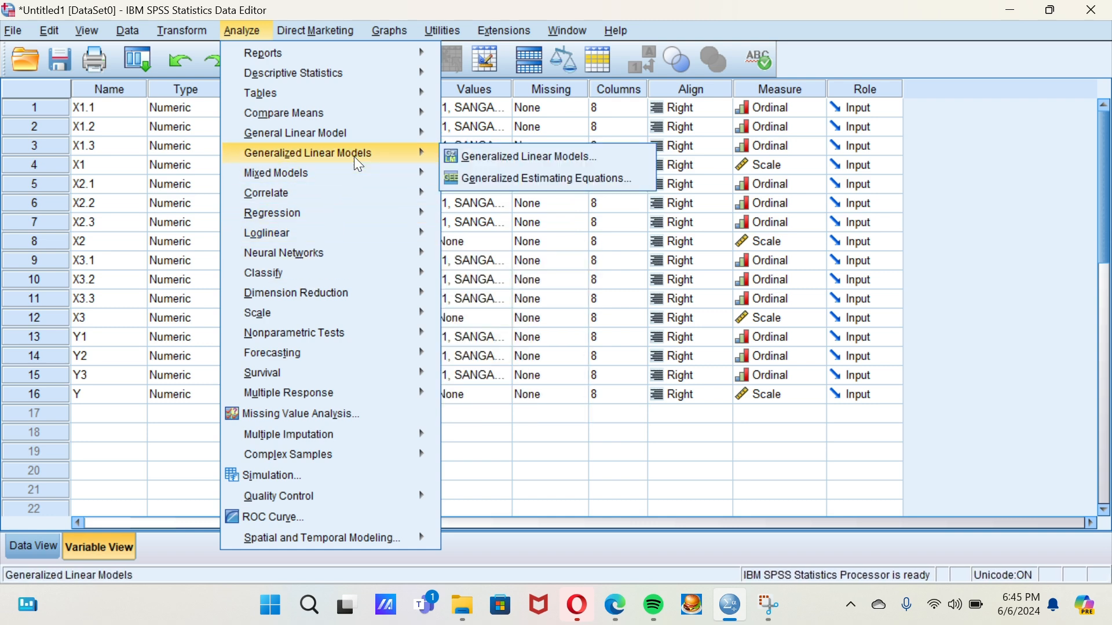
mouse_move(353, 117)
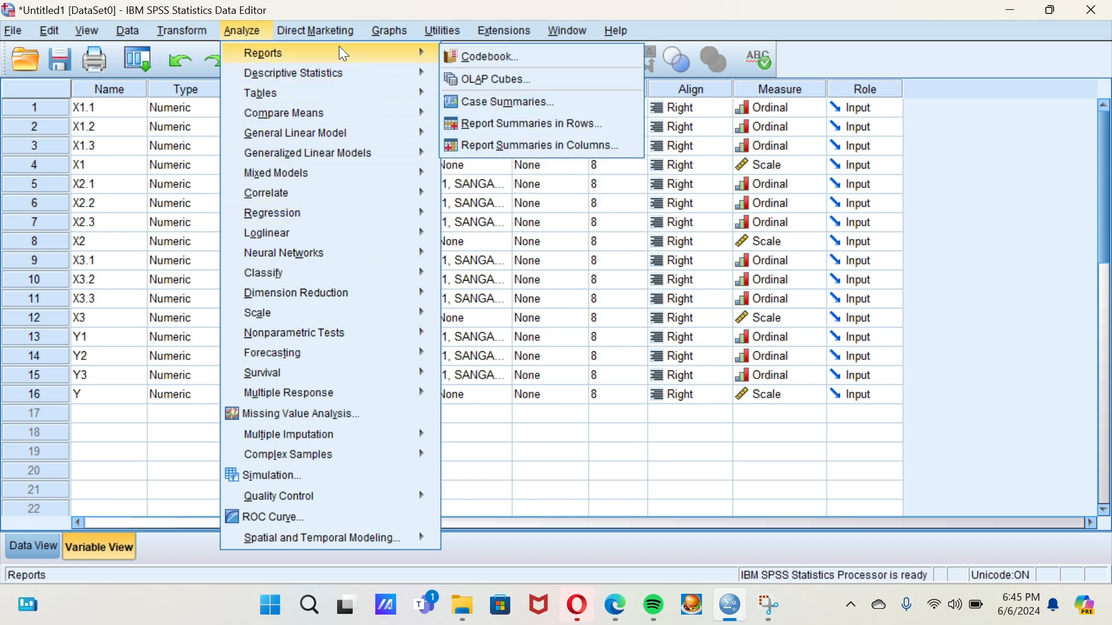
mouse_move(346, 72)
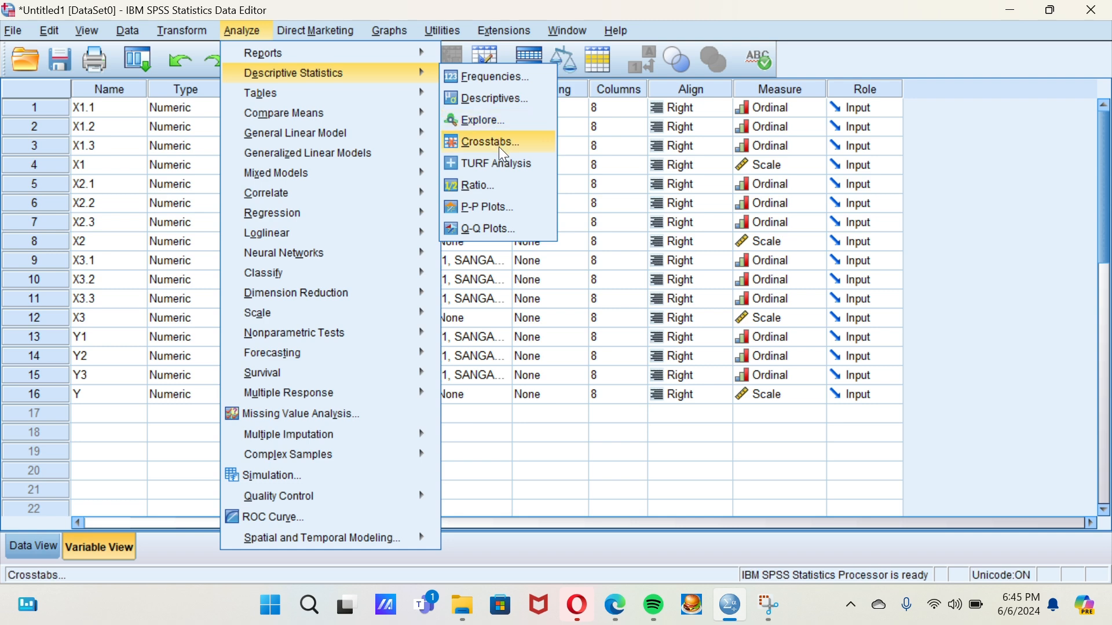
click(493, 82)
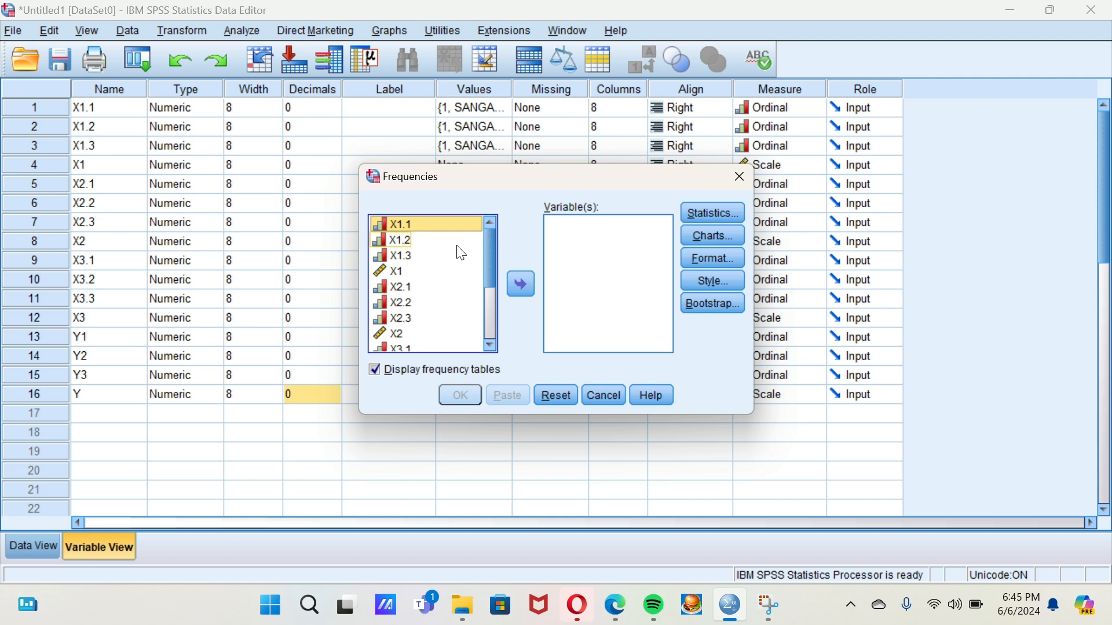
key(ctrl+a)
click(521, 284)
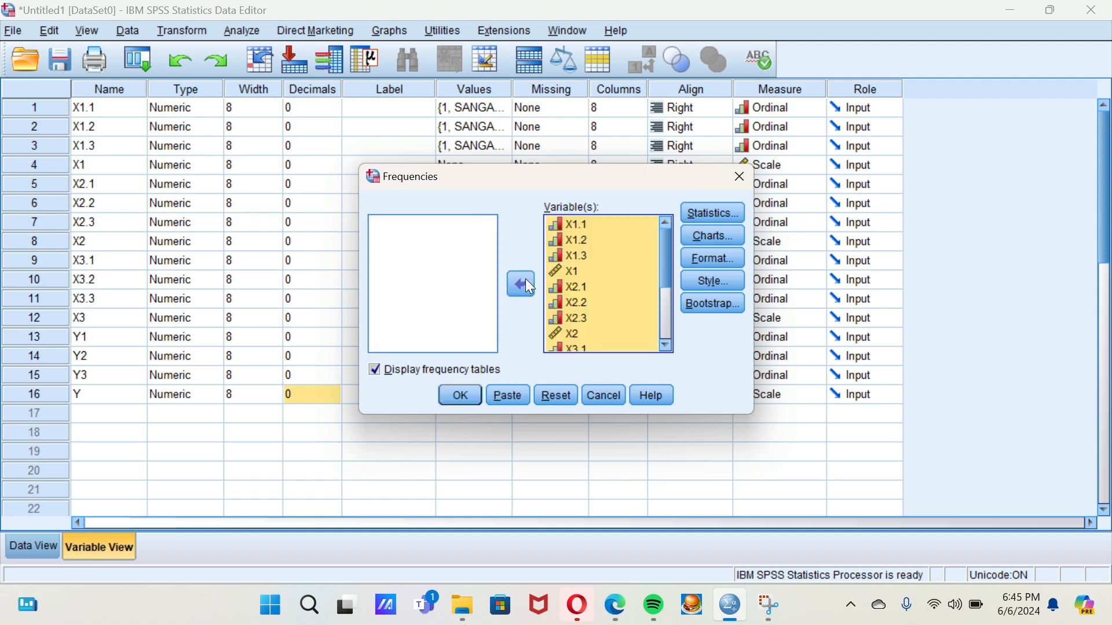
Remove the scale variables X1, X2, X3 and Y from the Frequencies analysis and run it with frequency tables
click(566, 274)
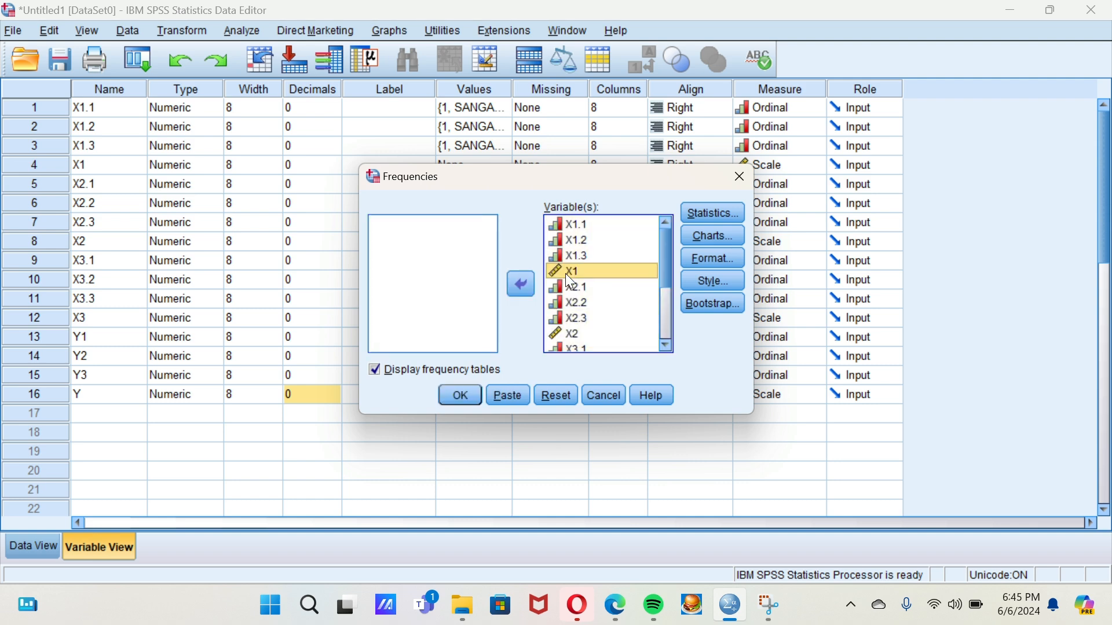
click(521, 286)
click(559, 319)
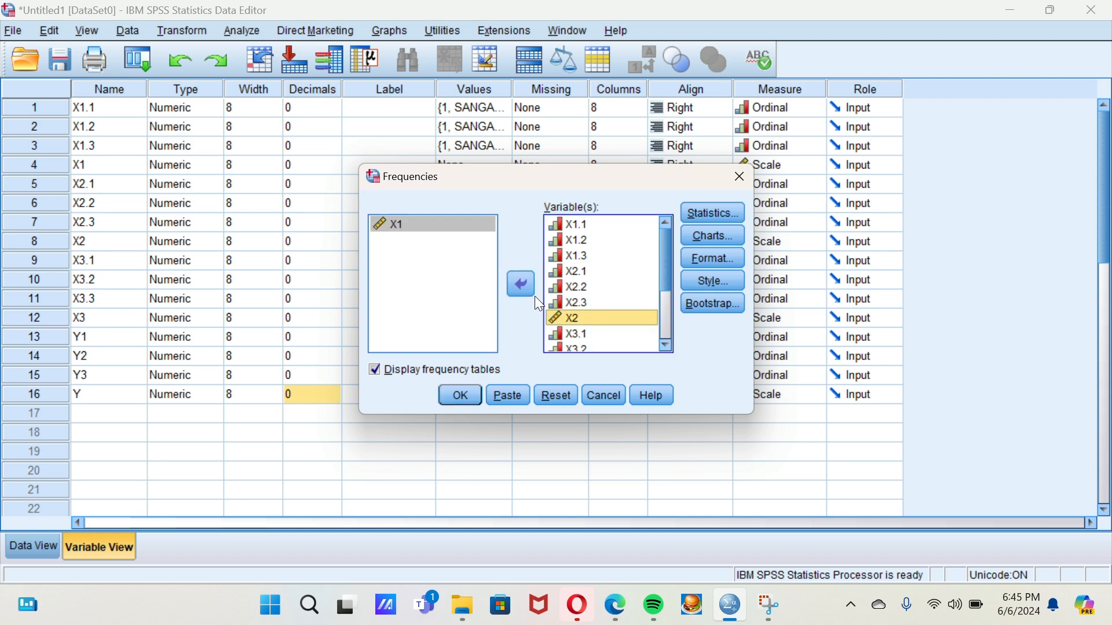
click(521, 284)
scroll(555, 301, down, 1)
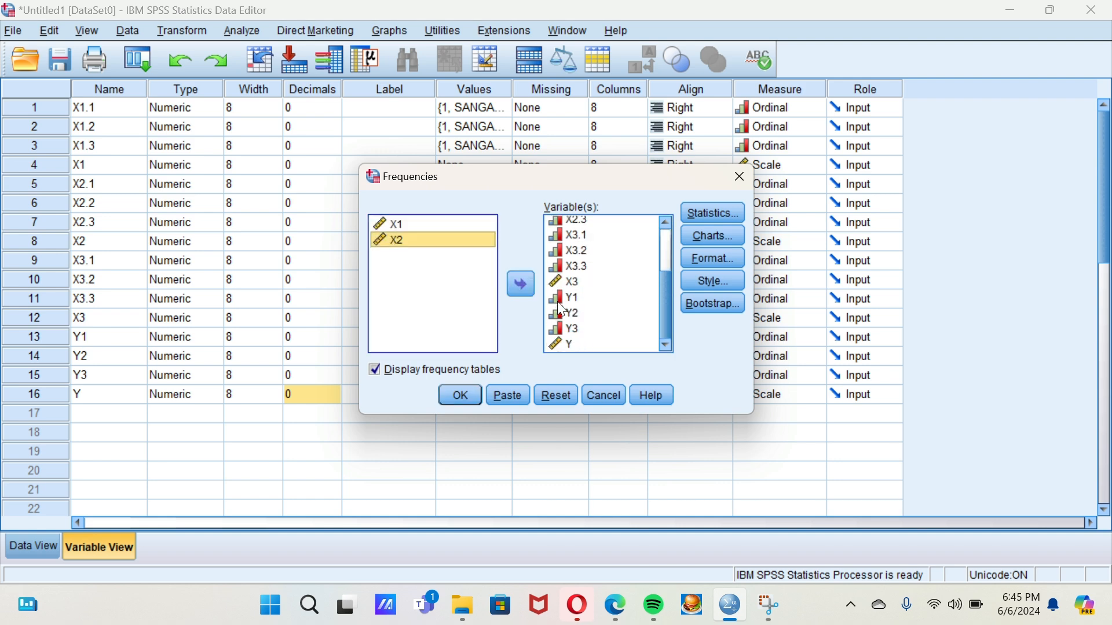
click(560, 282)
click(521, 285)
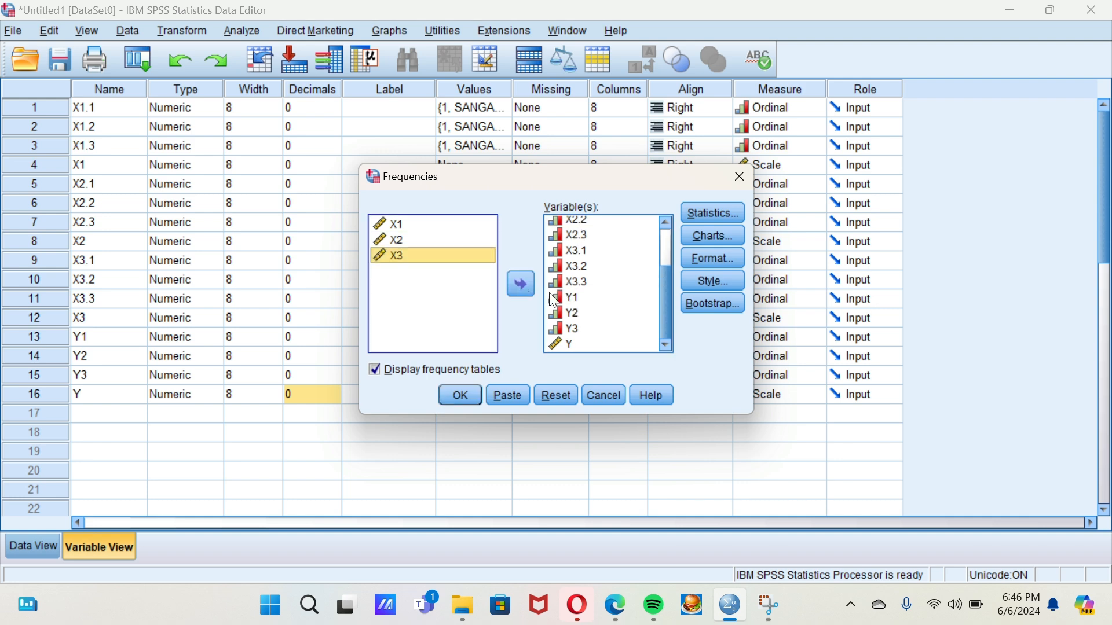
click(566, 344)
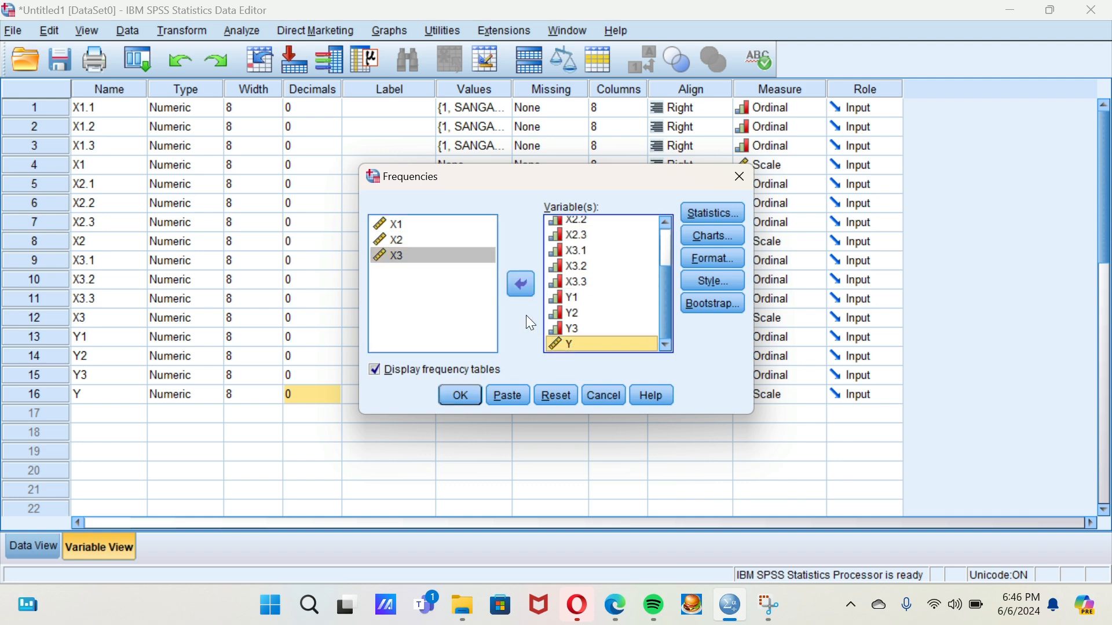
click(520, 284)
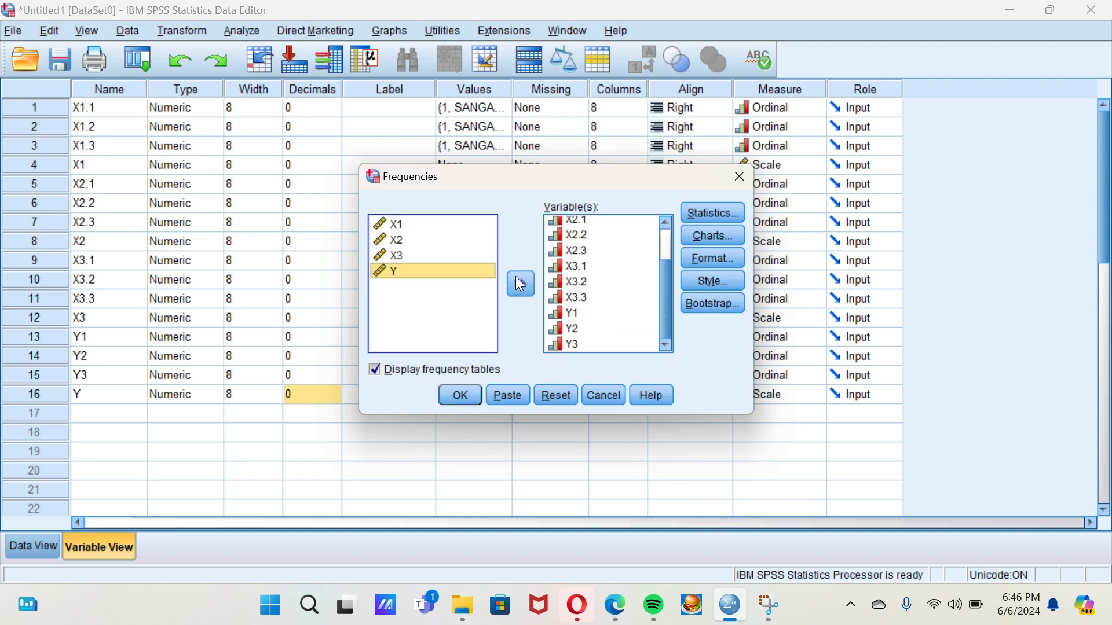
click(459, 397)
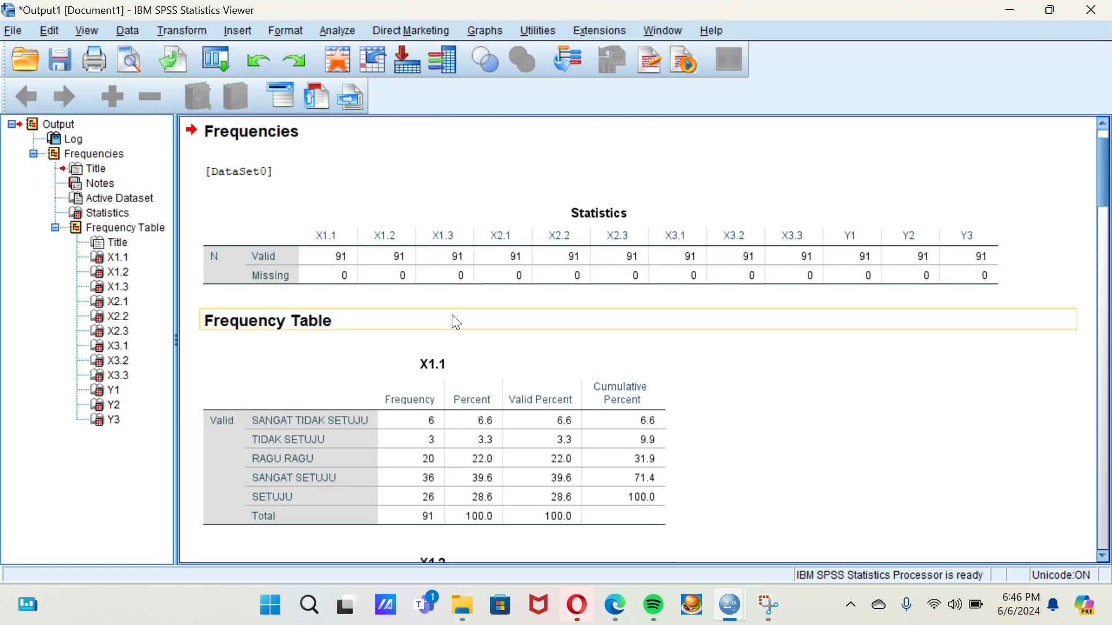
Examine the frequency tables of all items from X1.1 through Y3 in the output
scroll(491, 510, down, 6)
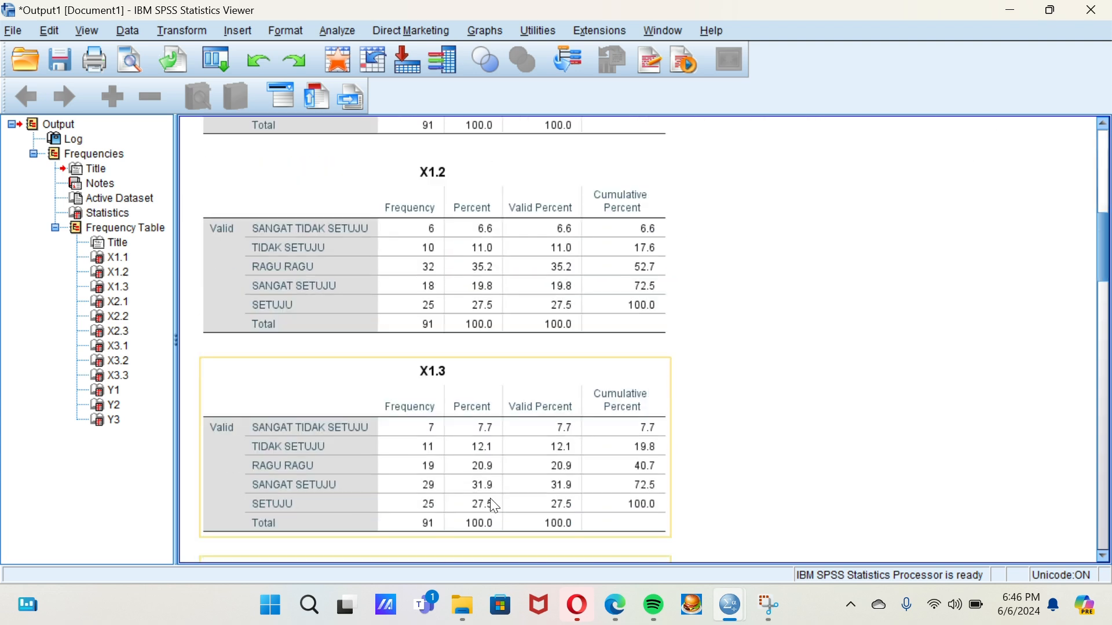
scroll(495, 508, up, 1)
scroll(492, 506, down, 2)
scroll(491, 506, up, 8)
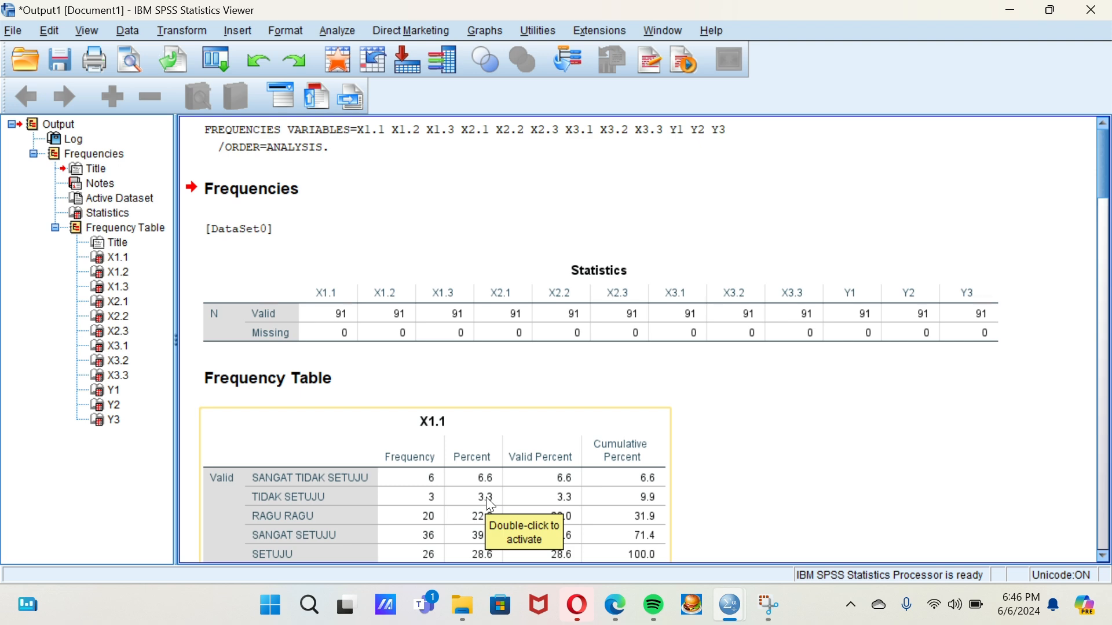
scroll(485, 496, down, 15)
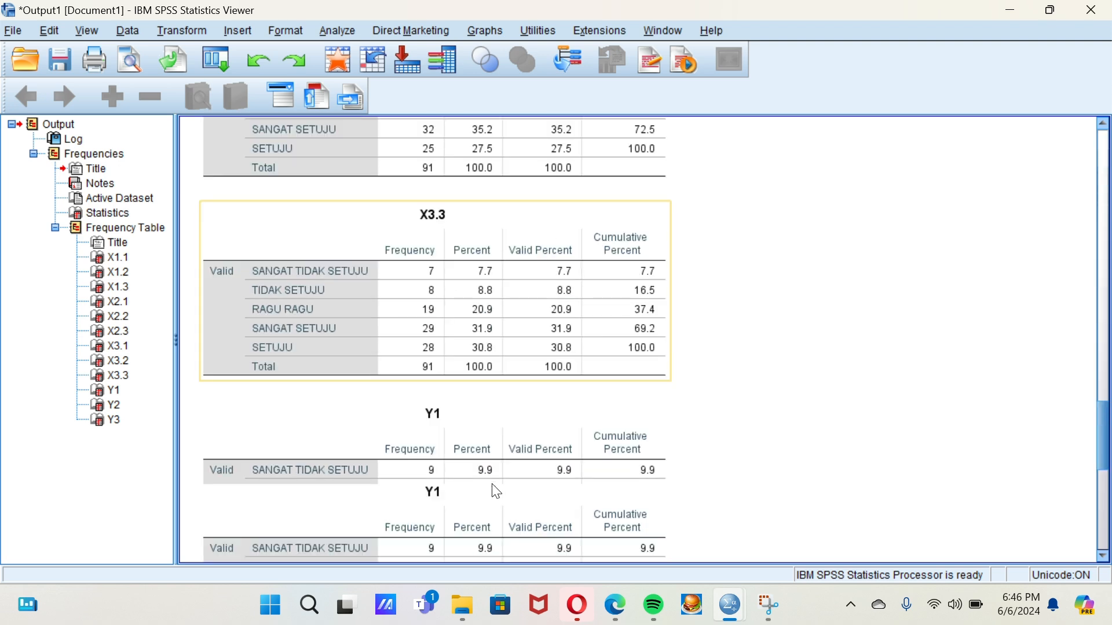
scroll(497, 492, down, 8)
scroll(491, 484, up, 7)
scroll(491, 482, down, 7)
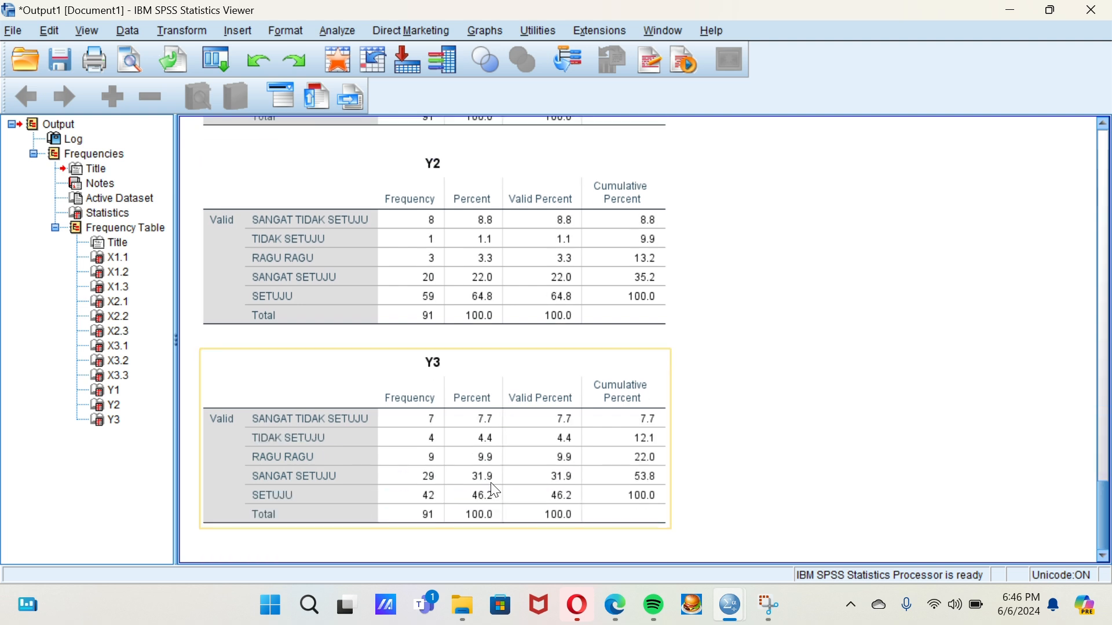
Switch to the Soal UAS Statistik Sosial PDF to check the required tests, and return to the SPSS data editor
mouse_move(581, 597)
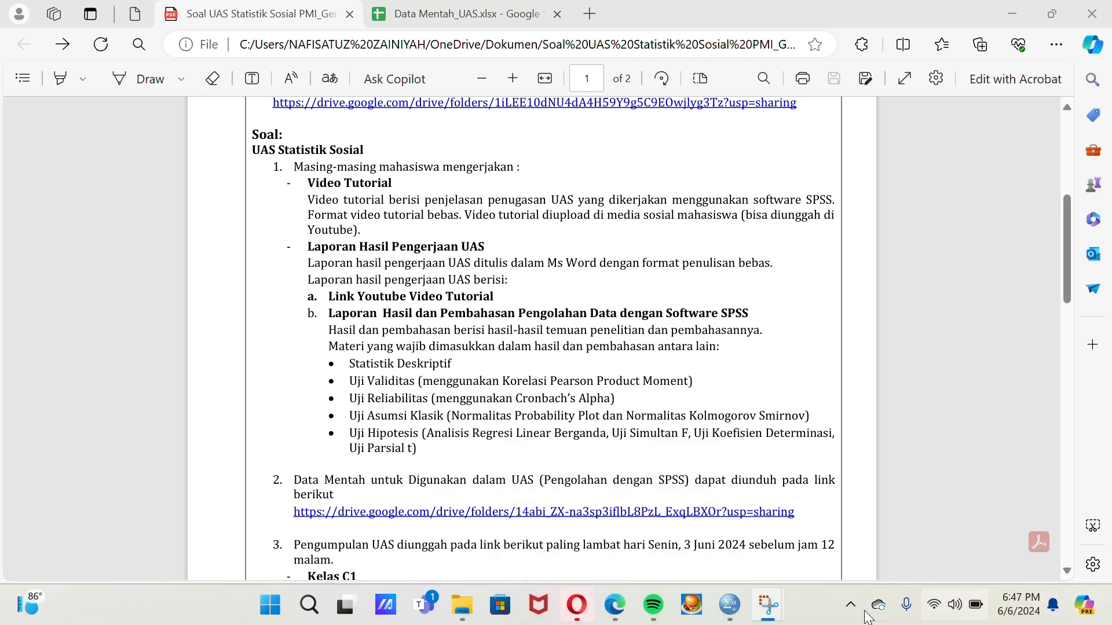
mouse_move(768, 605)
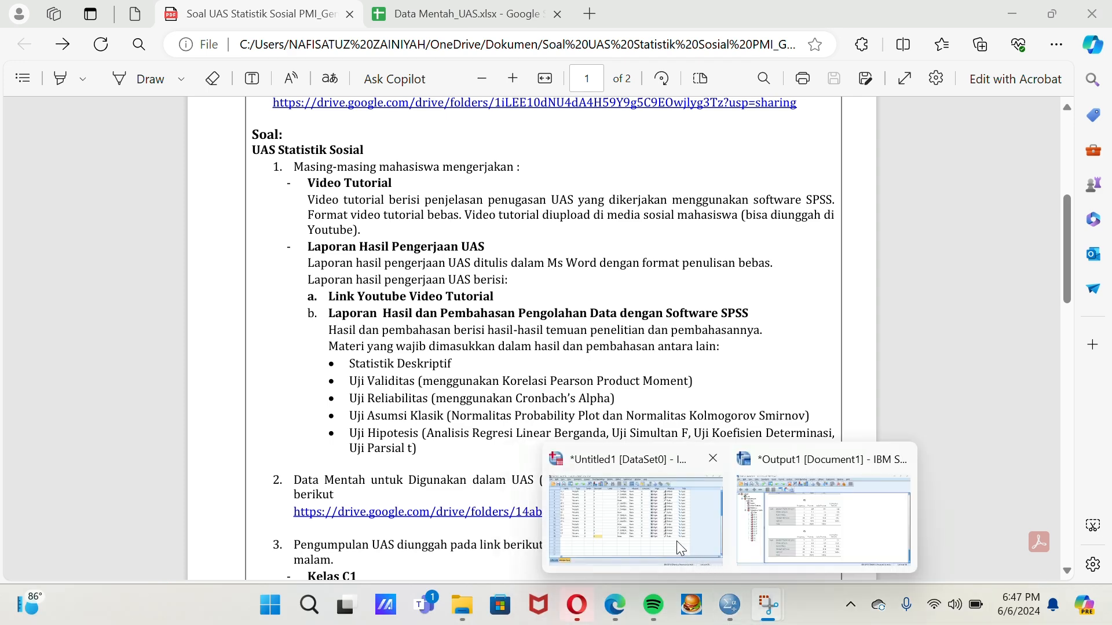
click(676, 541)
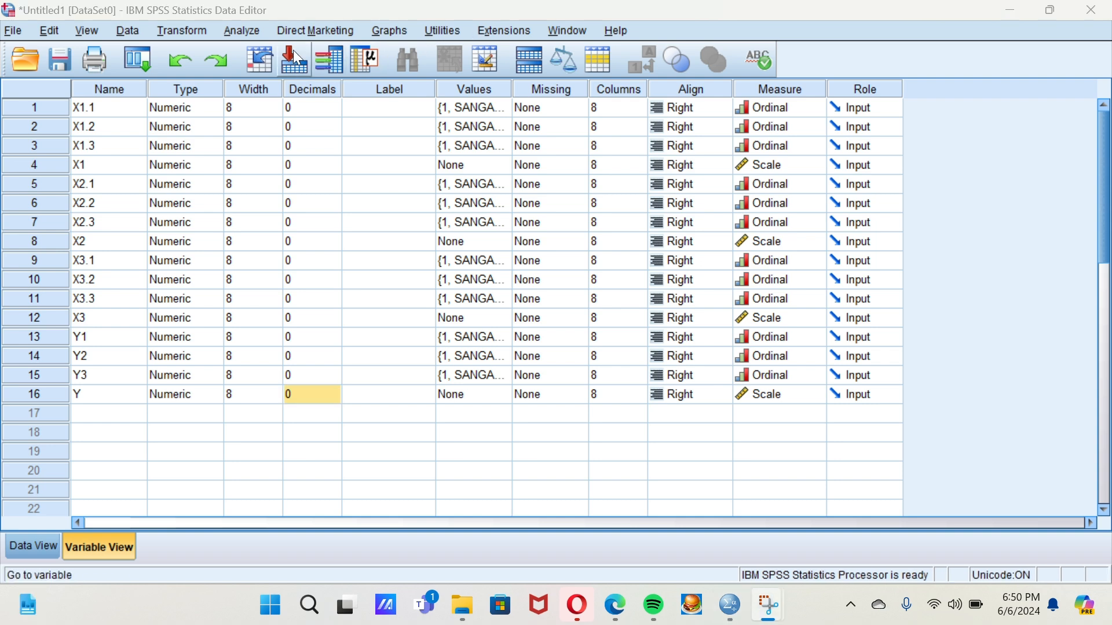
Run a two-tailed Pearson bivariate correlation on X1.1, X1.2 and X1.3 with significant correlations flagged
click(237, 31)
mouse_move(341, 191)
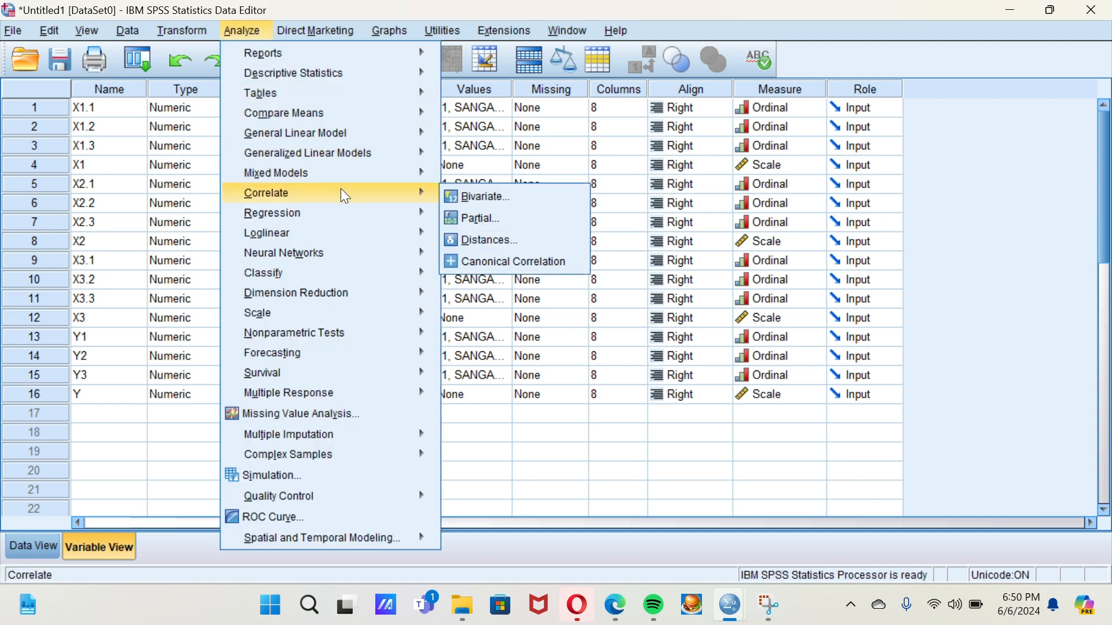
click(492, 204)
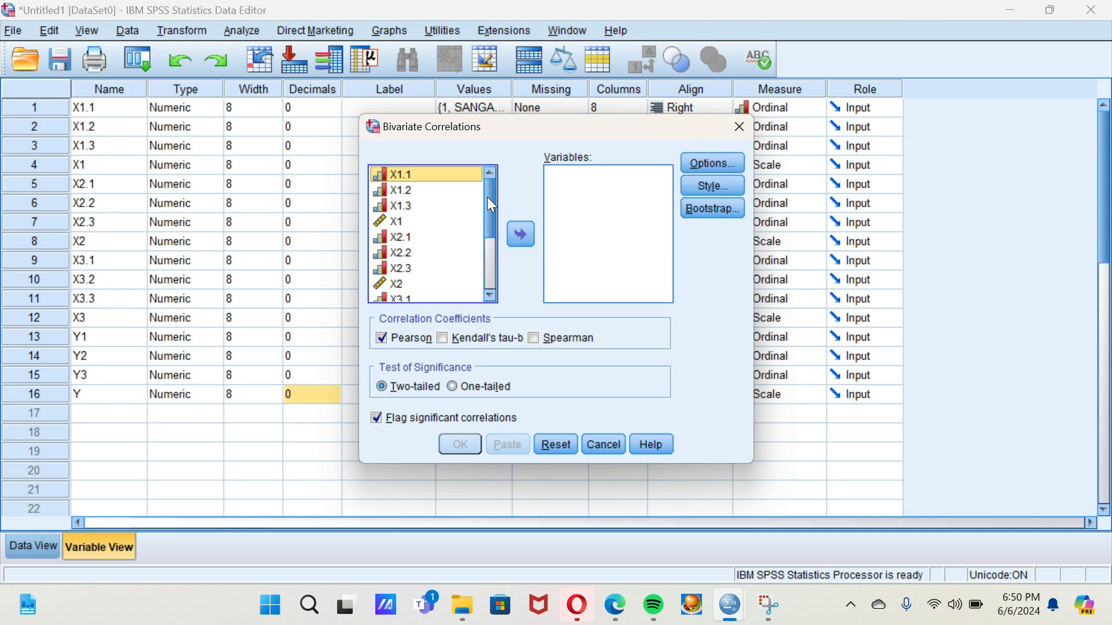
shift+click(424, 189)
click(520, 239)
click(430, 178)
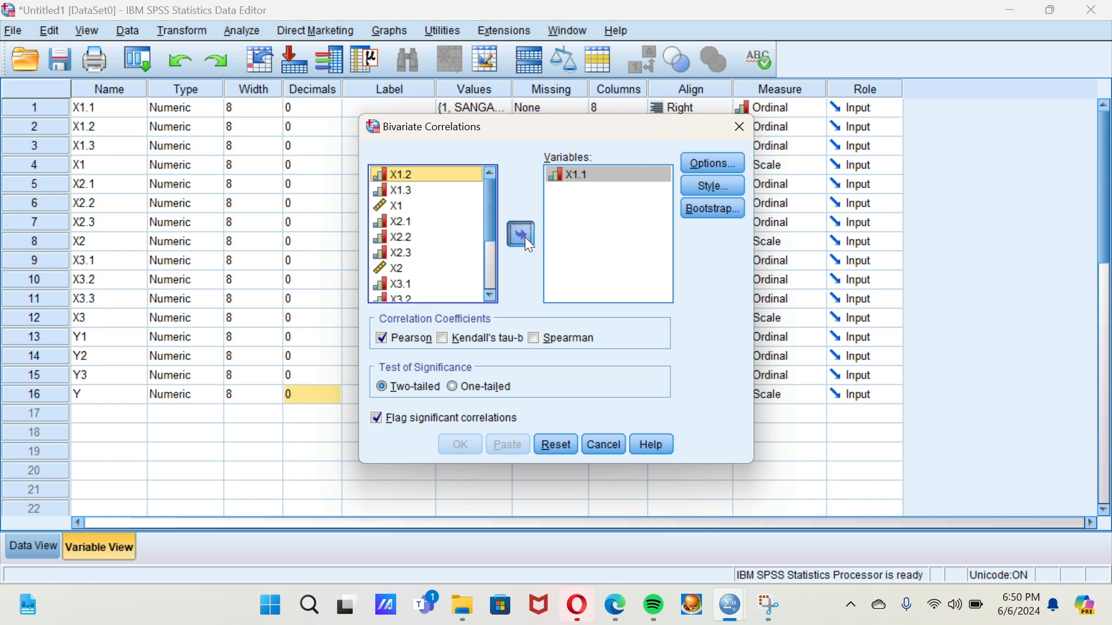
click(525, 237)
click(441, 174)
click(525, 236)
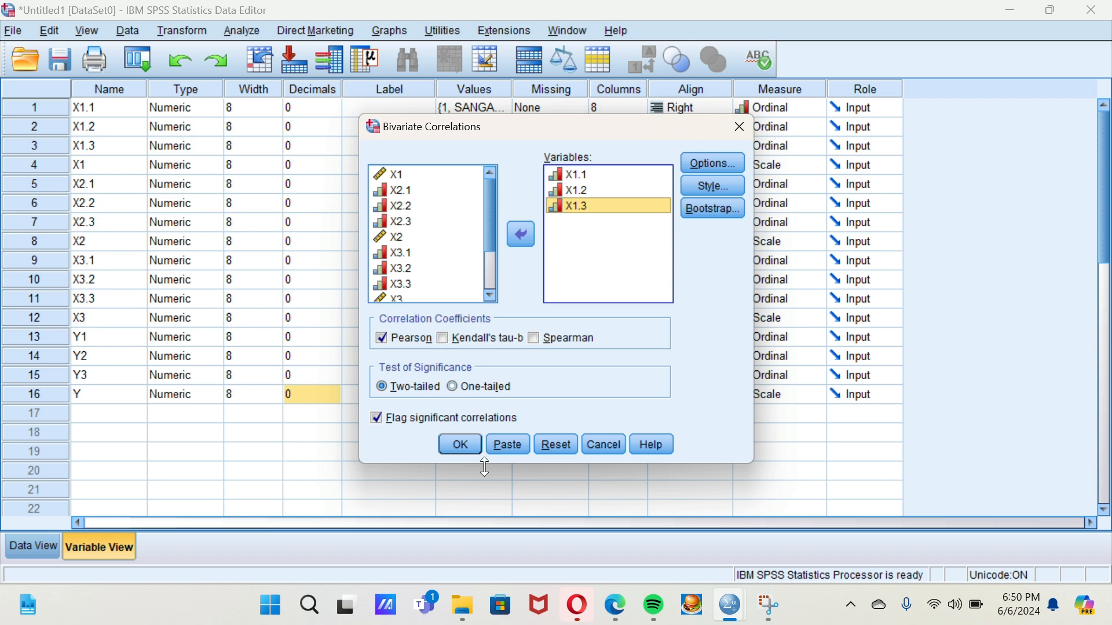
click(456, 446)
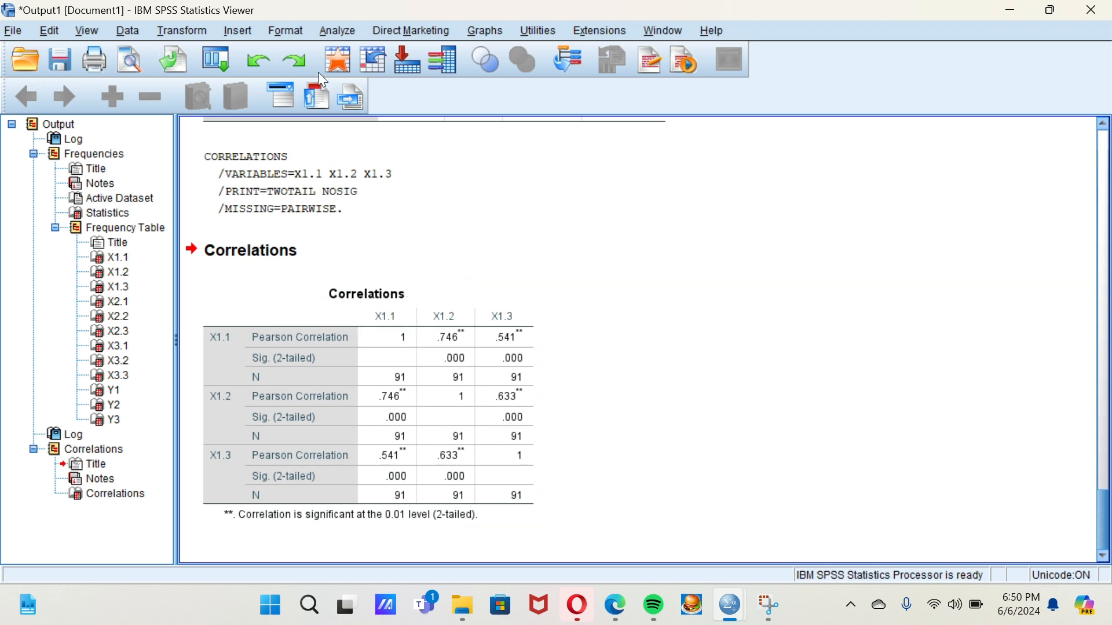
Reopen the bivariate correlation, try adding X1 to the variables X1.1 to X1.3, and clear all four from the selection
click(336, 29)
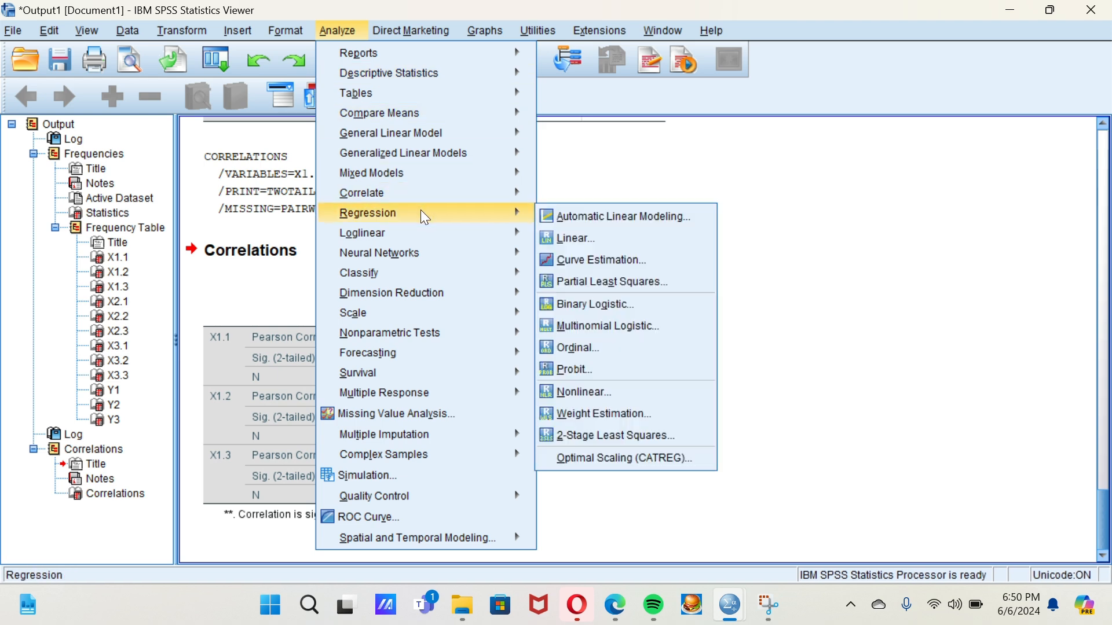
mouse_move(452, 200)
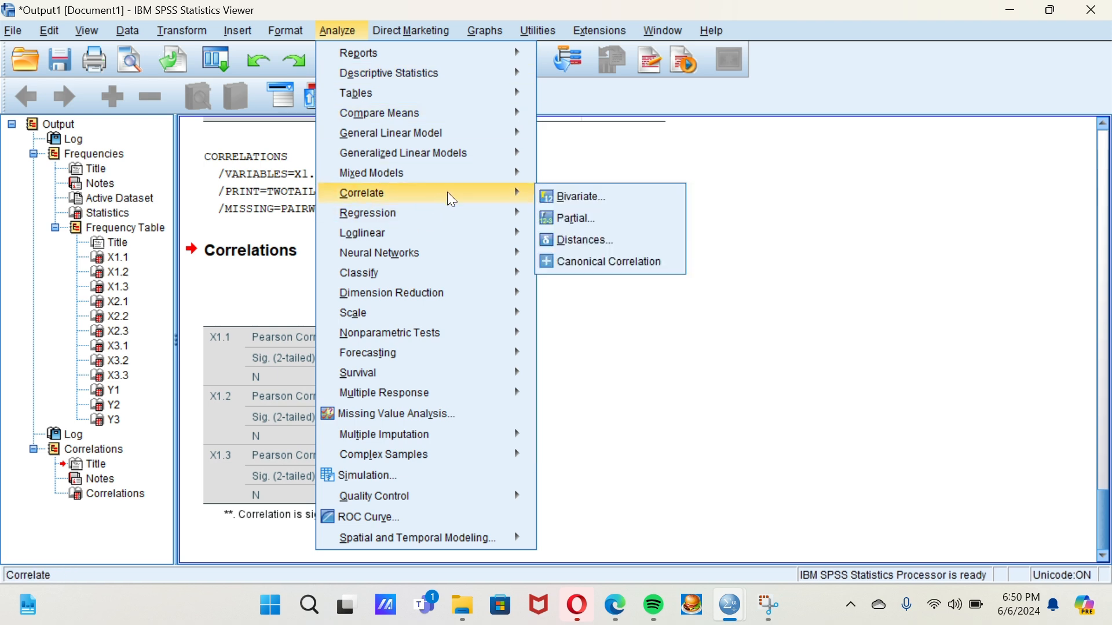
click(546, 200)
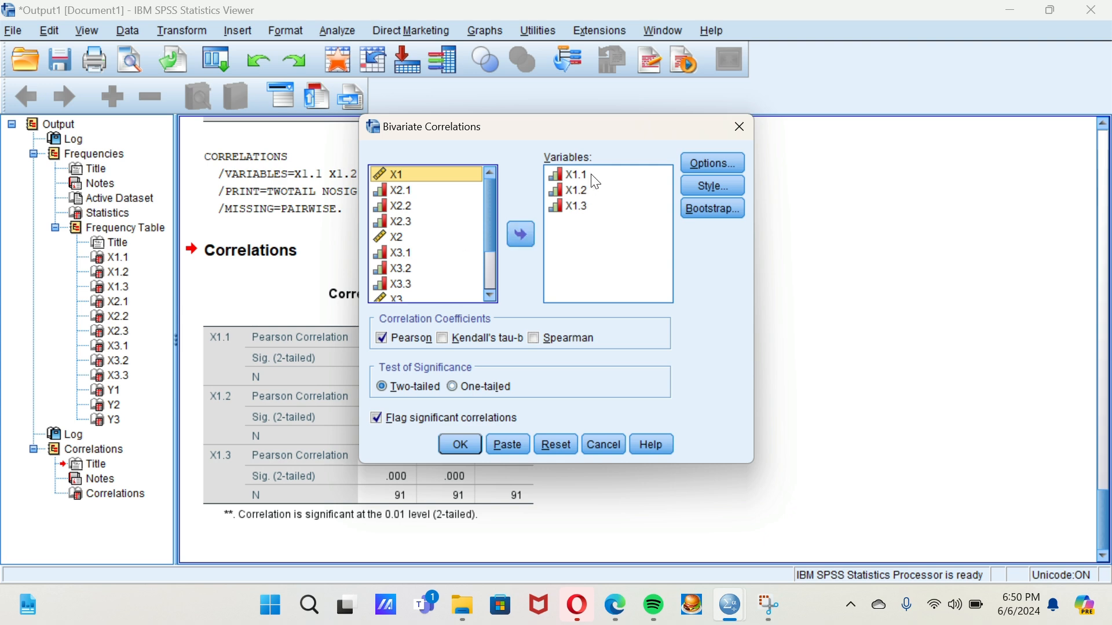
click(526, 229)
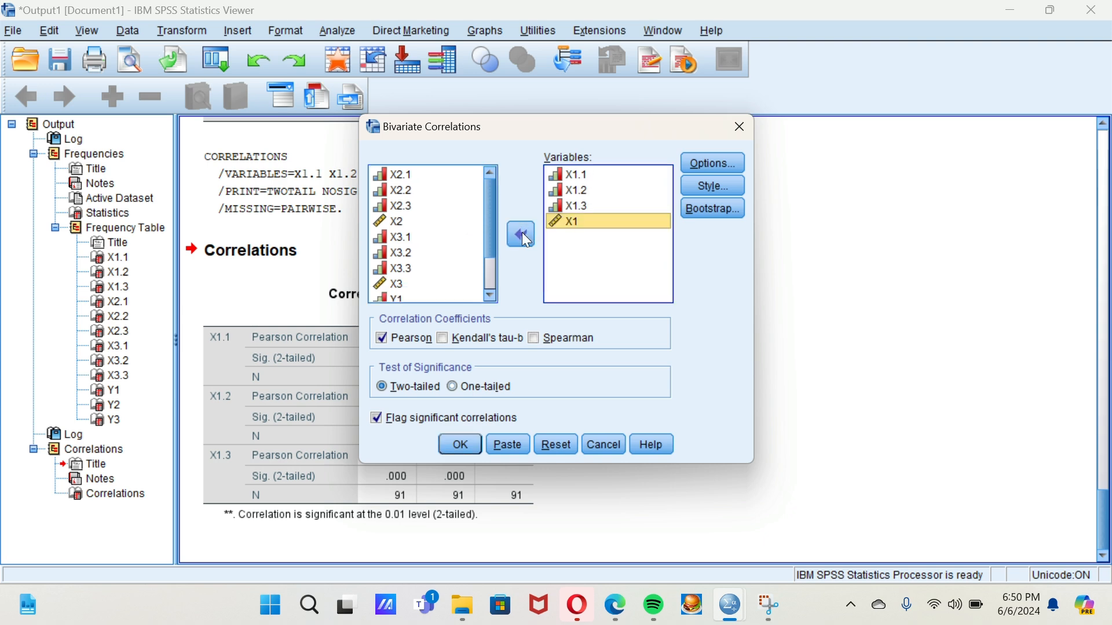
click(571, 175)
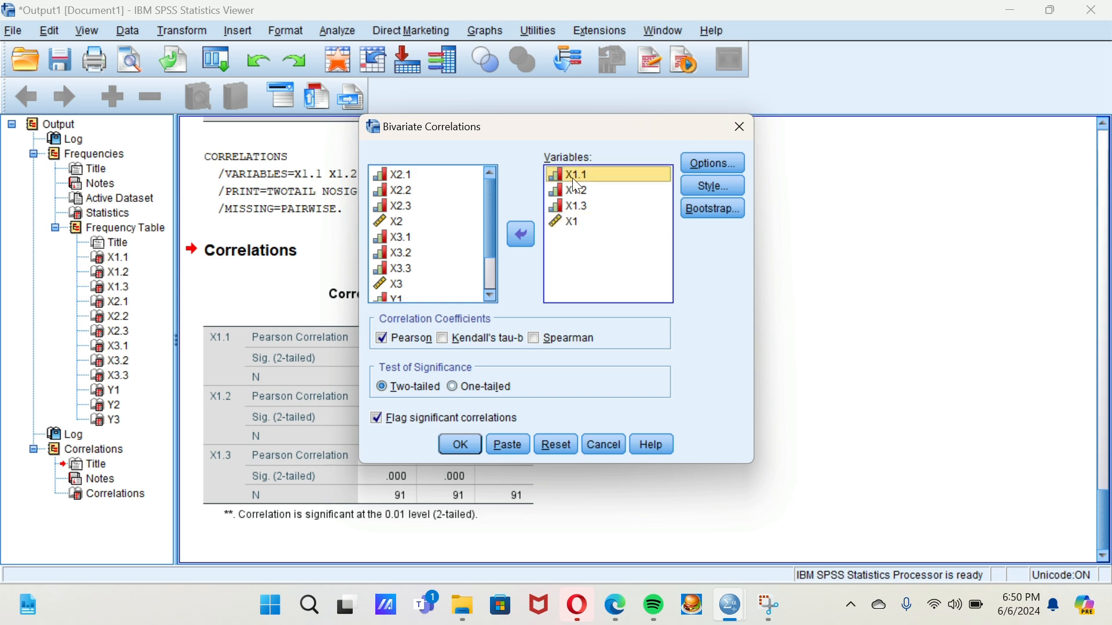
click(519, 233)
click(558, 175)
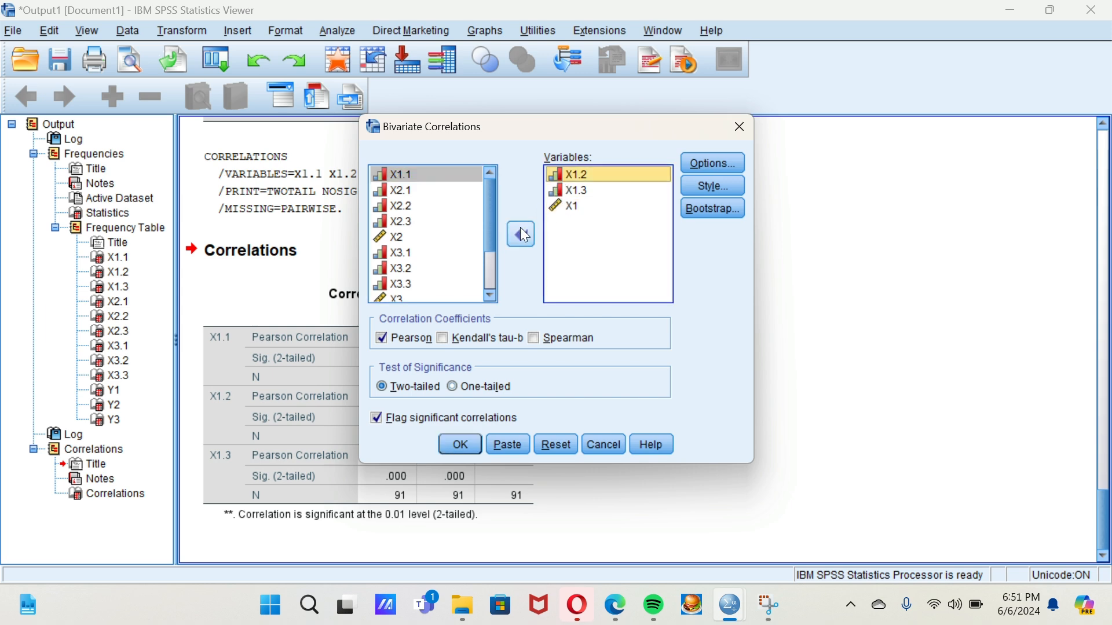
click(520, 233)
click(571, 174)
click(525, 233)
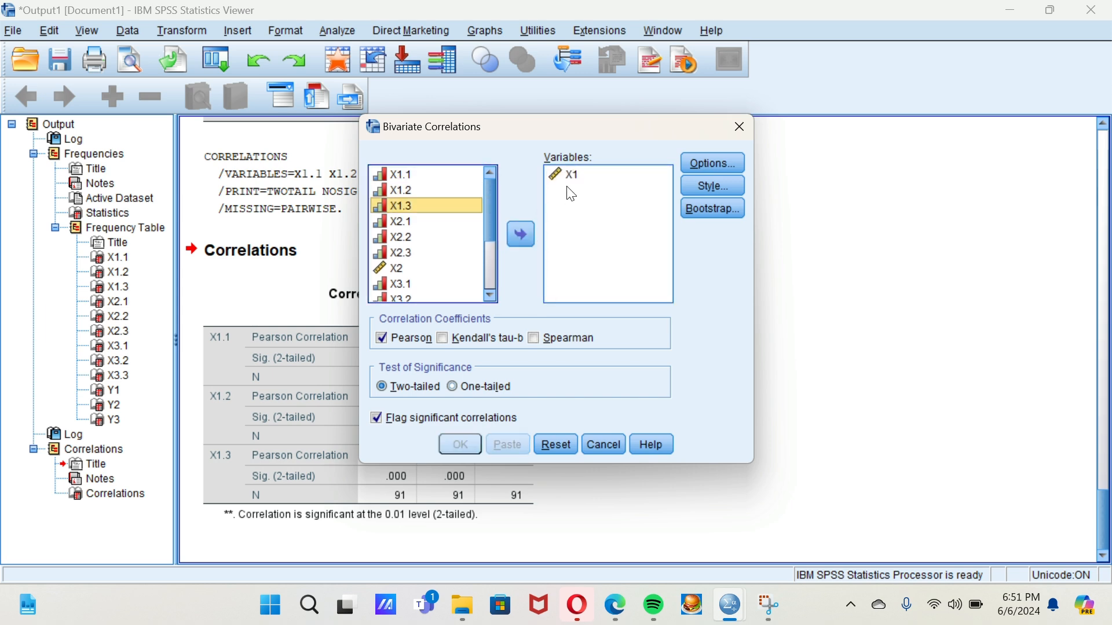
click(571, 191)
click(533, 234)
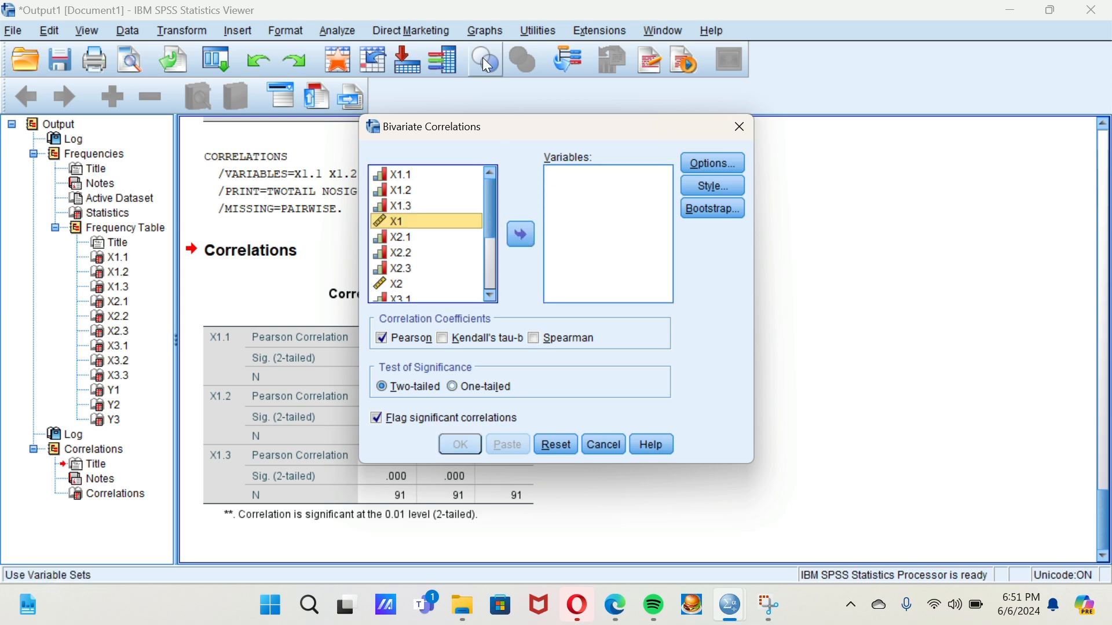
click(453, 17)
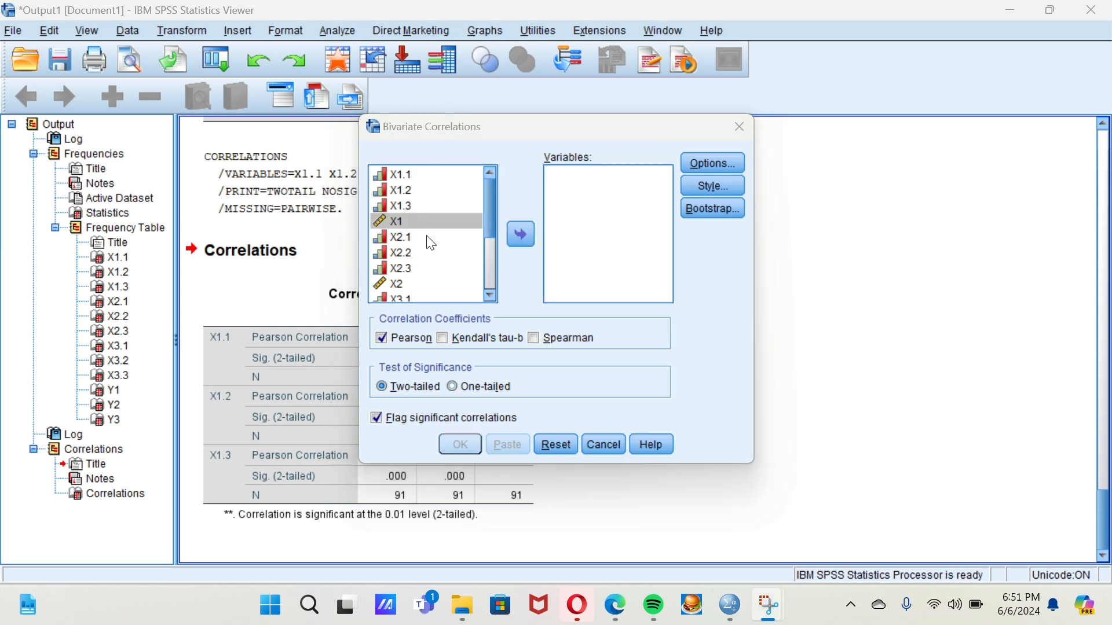
Add X2.1, X2.2 and X2.3 to the bivariate correlation and run it with two-tailed Pearson coefficients
click(446, 237)
click(521, 235)
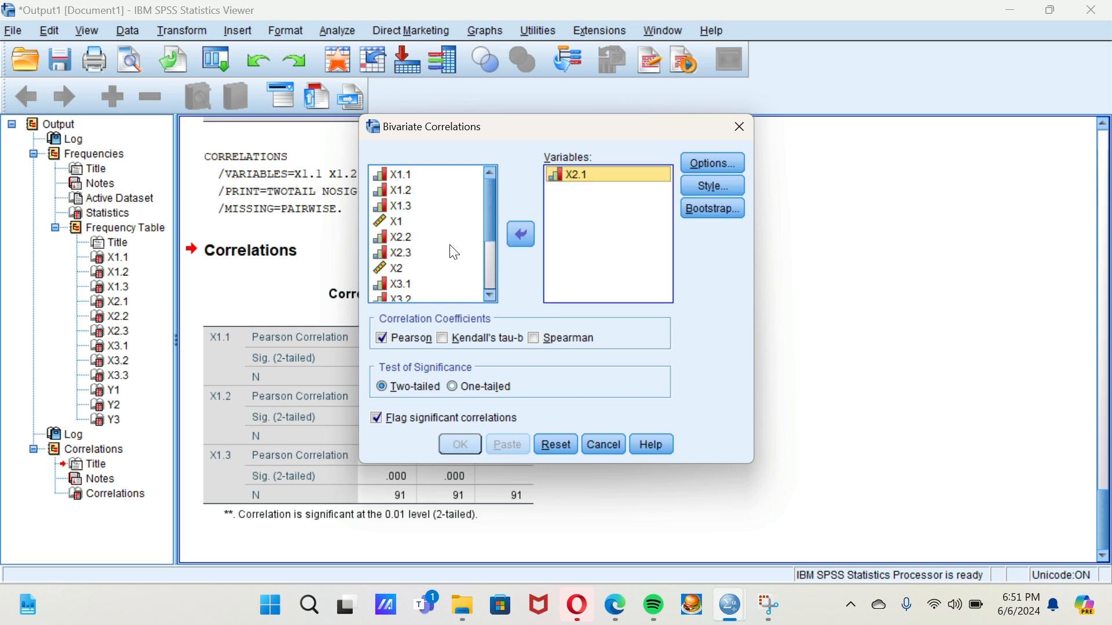
click(451, 242)
click(513, 235)
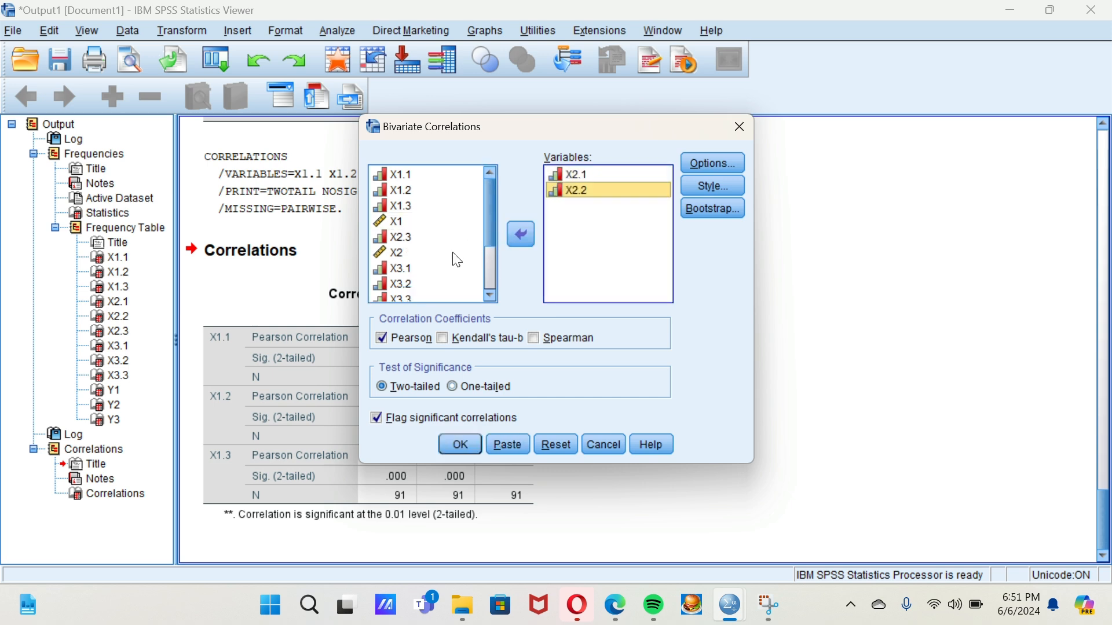
click(426, 237)
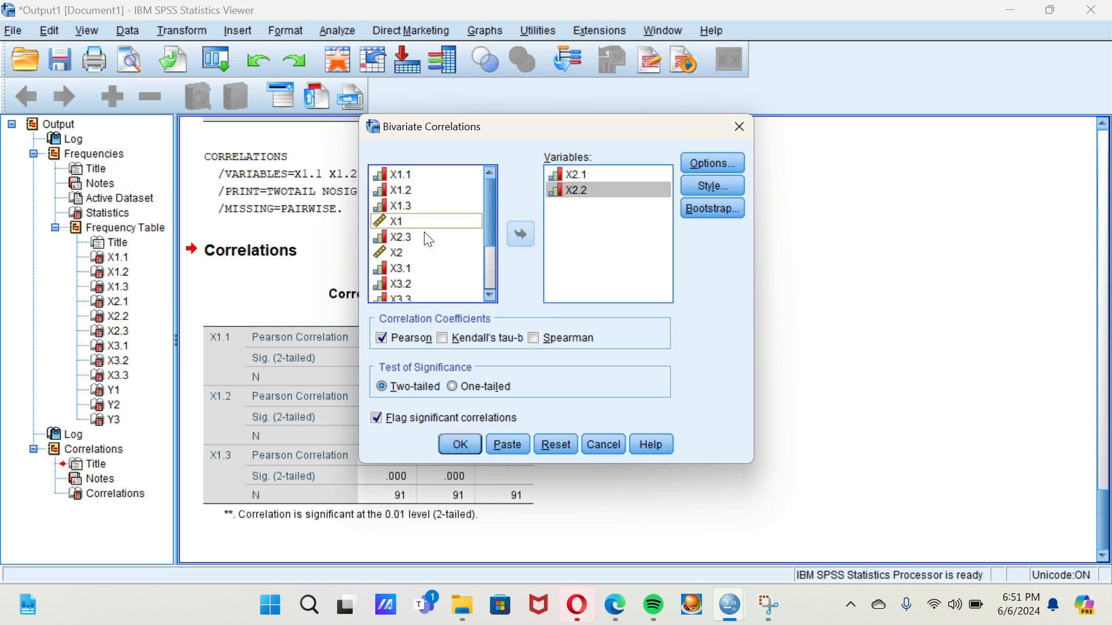
click(519, 237)
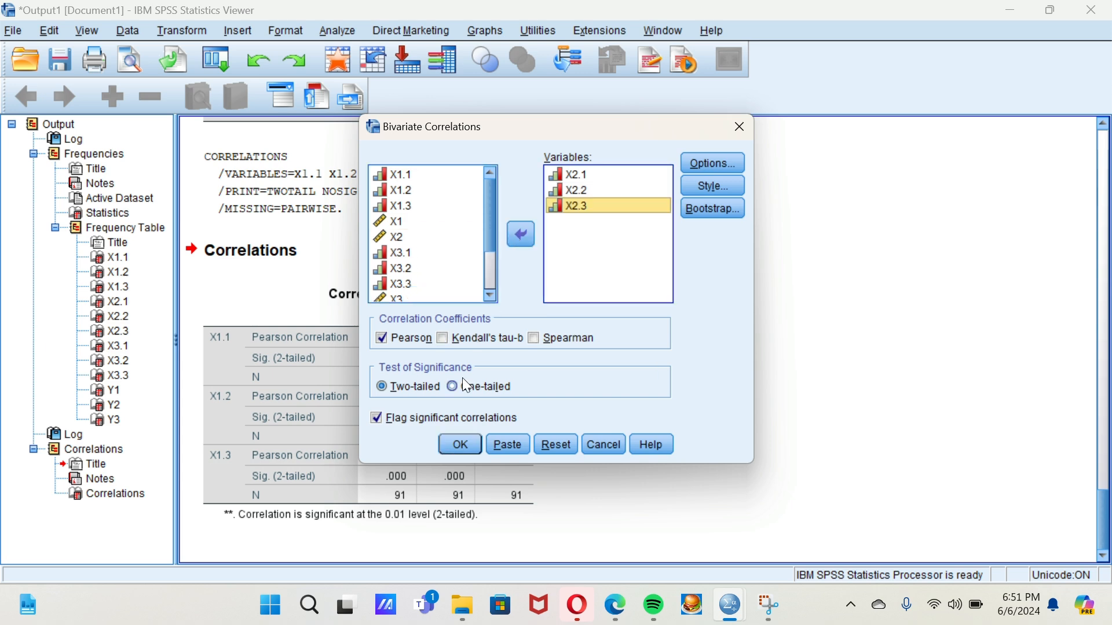
click(461, 445)
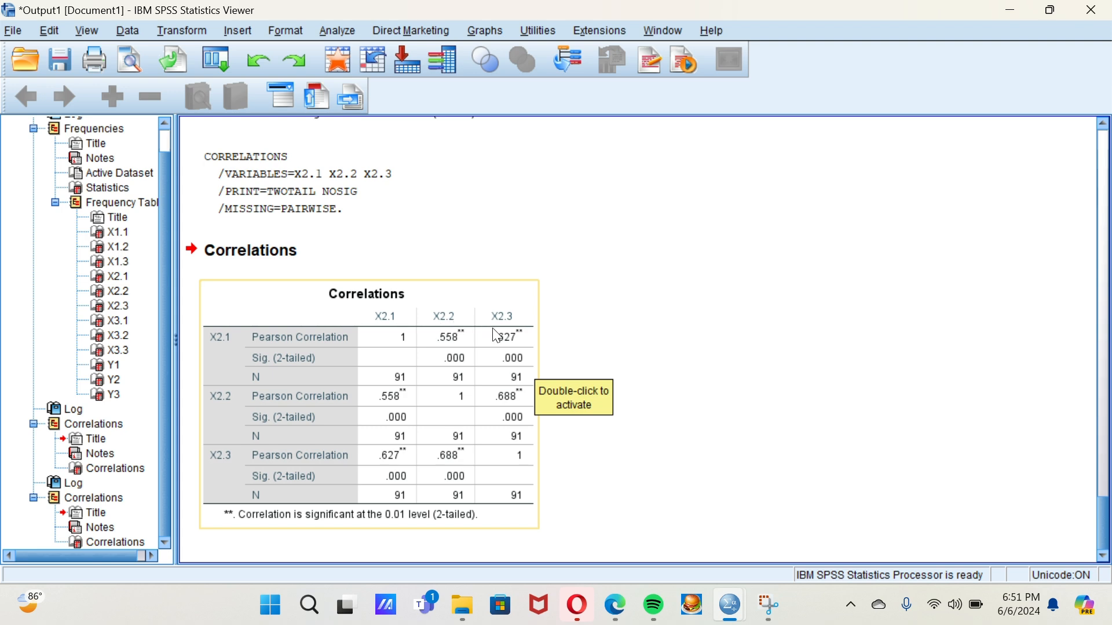
Reopen the bivariate correlation and remove X2.1, X2.2 and X2.3 from its selected variables
click(339, 31)
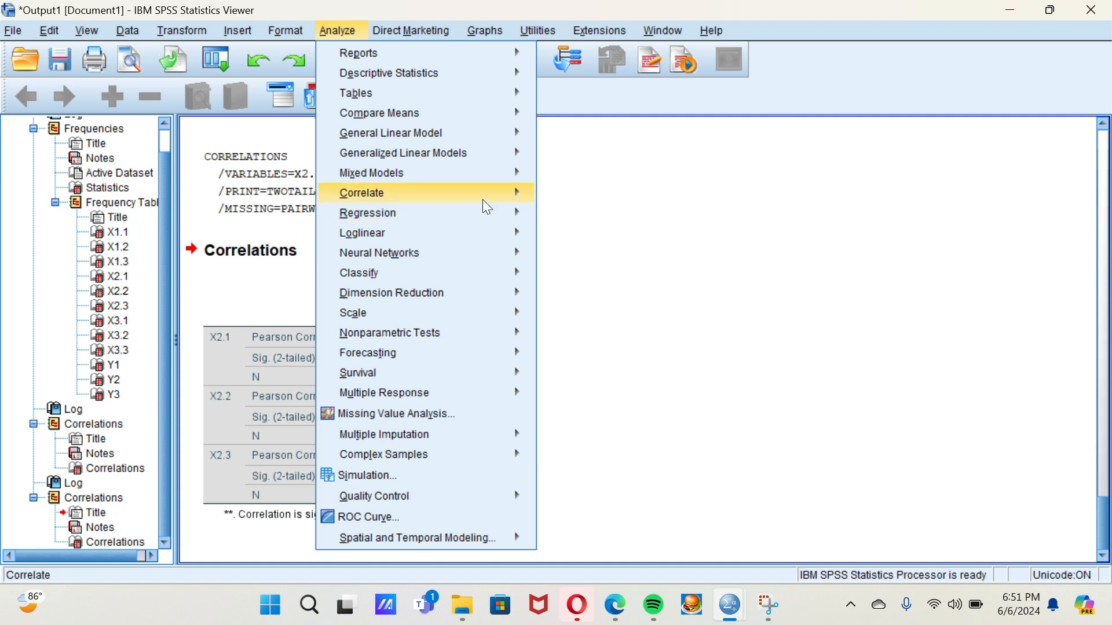
mouse_move(508, 192)
click(561, 195)
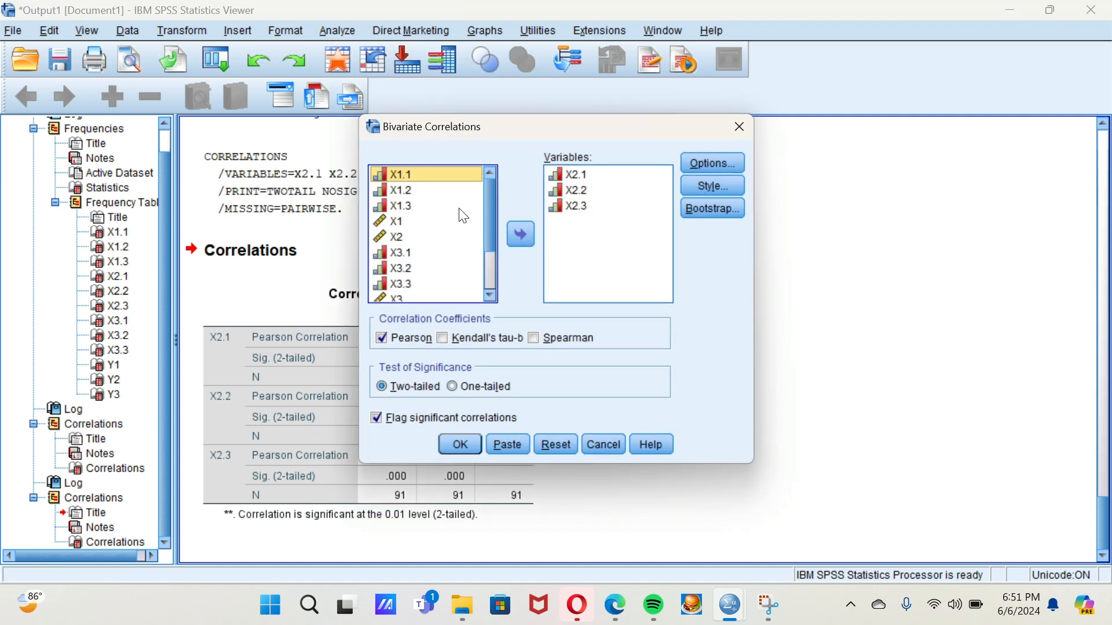
click(545, 214)
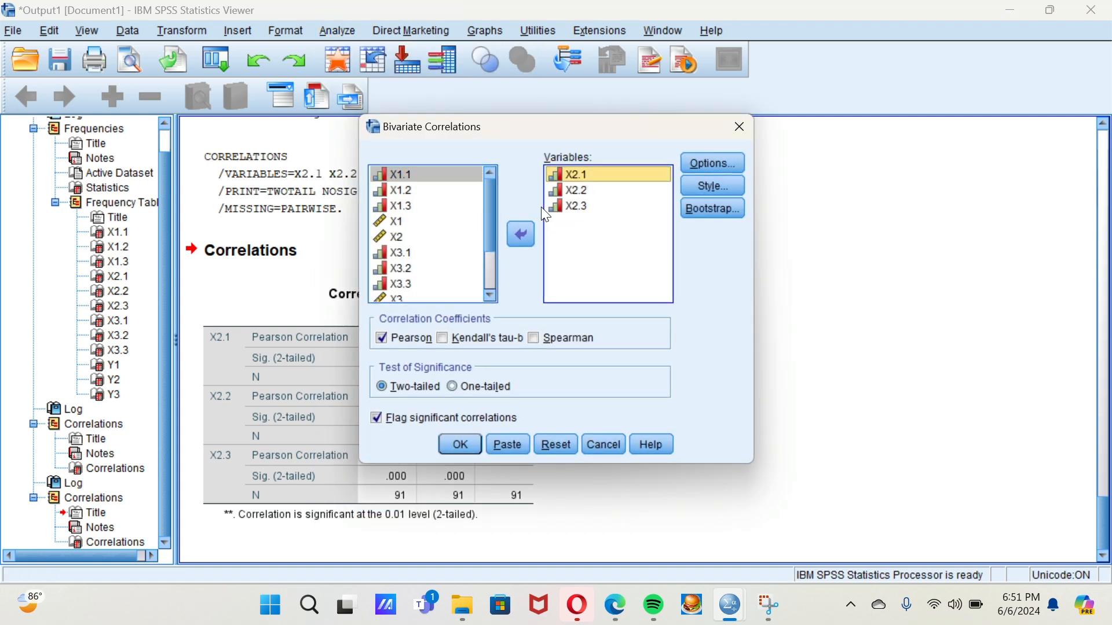
click(522, 230)
click(571, 175)
click(523, 232)
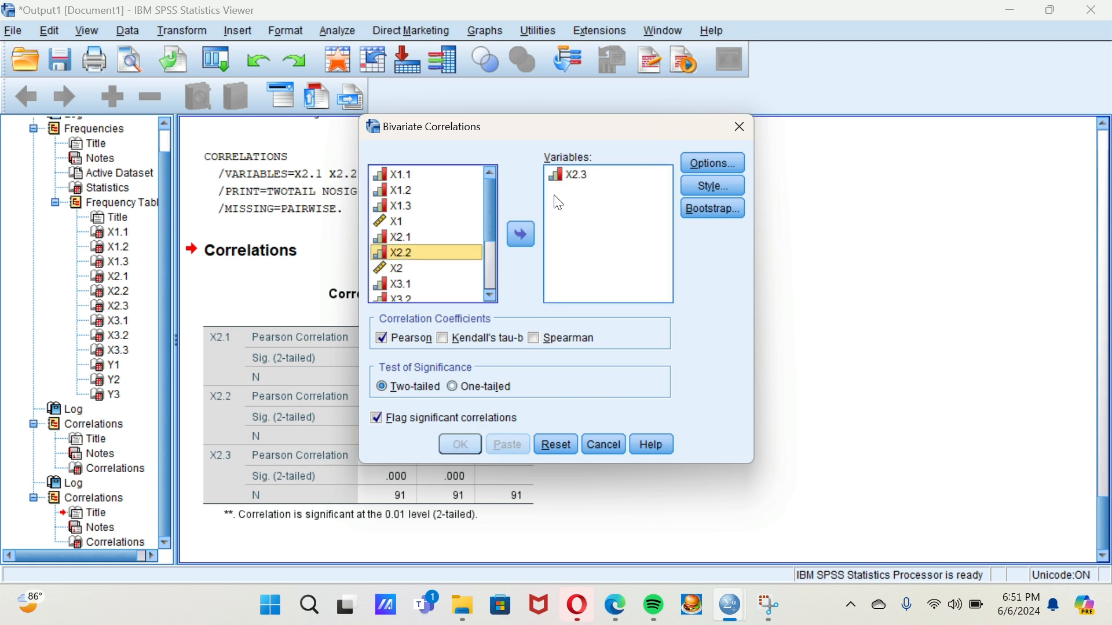
click(570, 175)
click(522, 235)
Add X3.1, X3.2 and X3.3 to the bivariate correlation and run it with two-tailed Pearson coefficients
scroll(451, 250, down, 1)
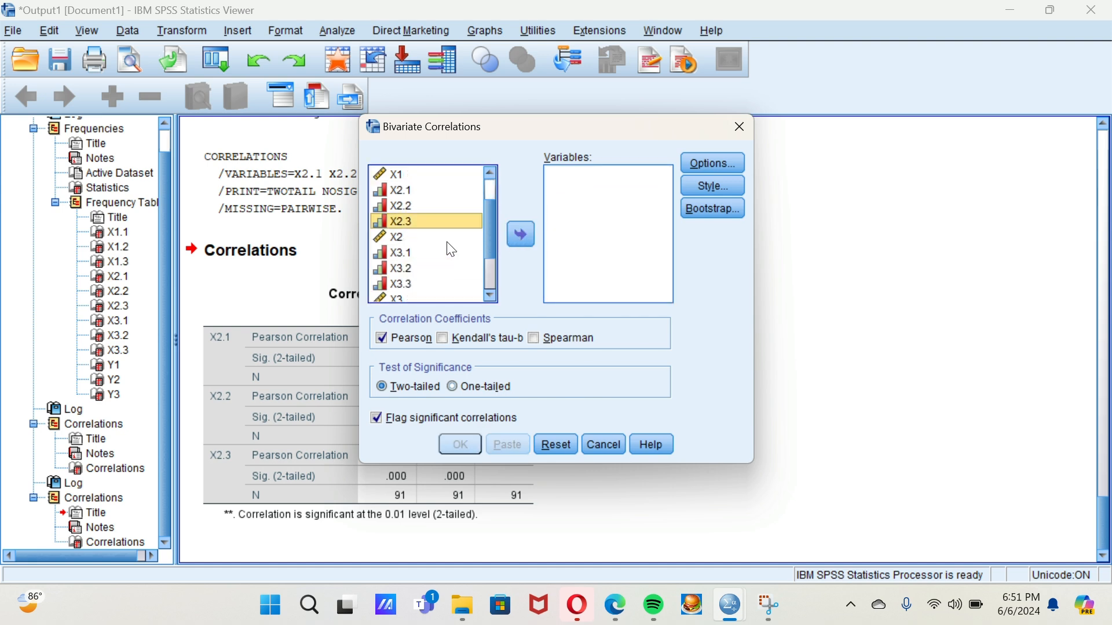
click(425, 255)
click(521, 235)
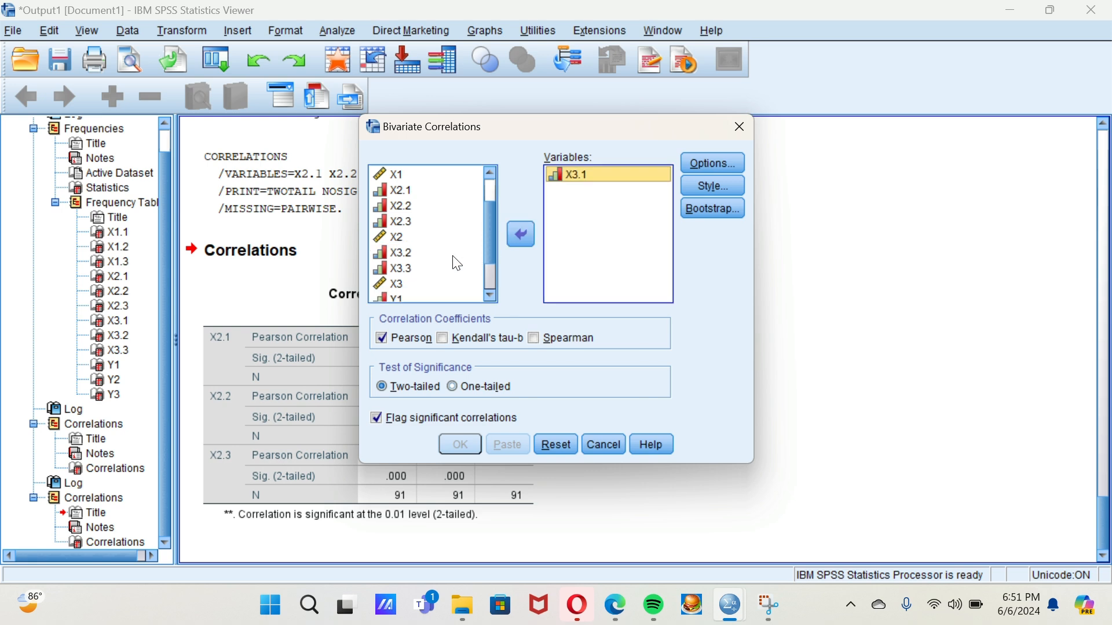
click(455, 253)
click(521, 234)
click(441, 253)
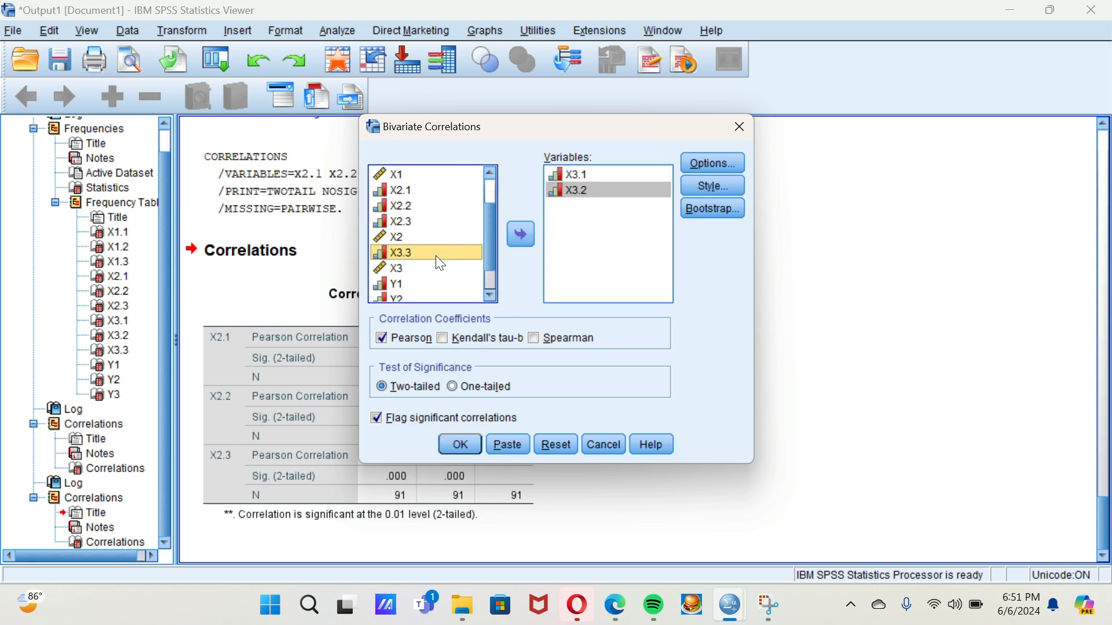
click(521, 235)
click(460, 445)
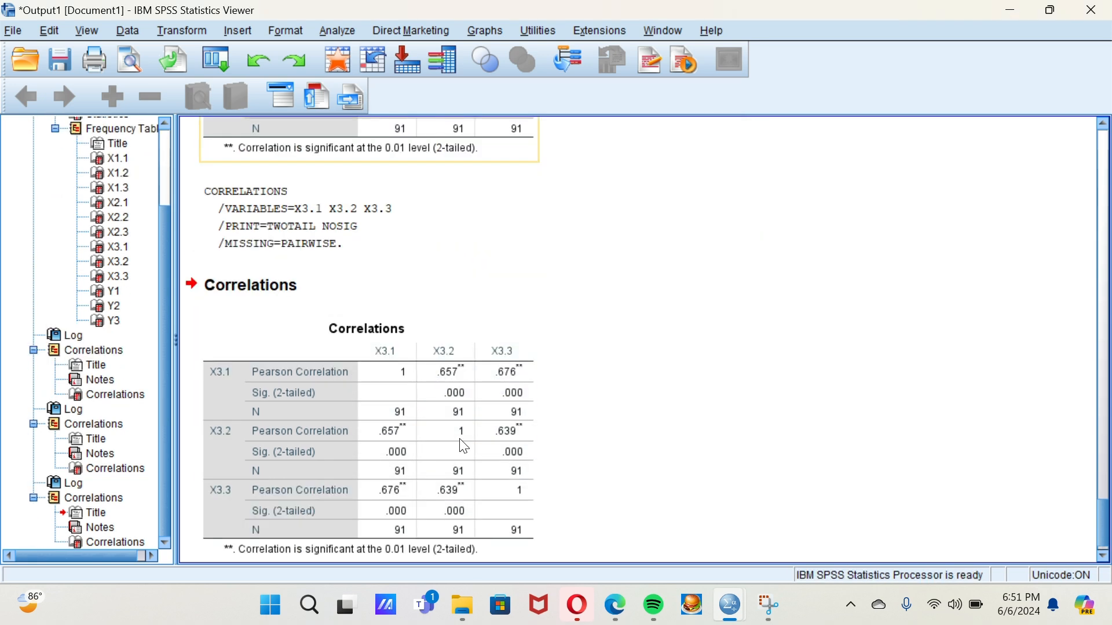
click(408, 209)
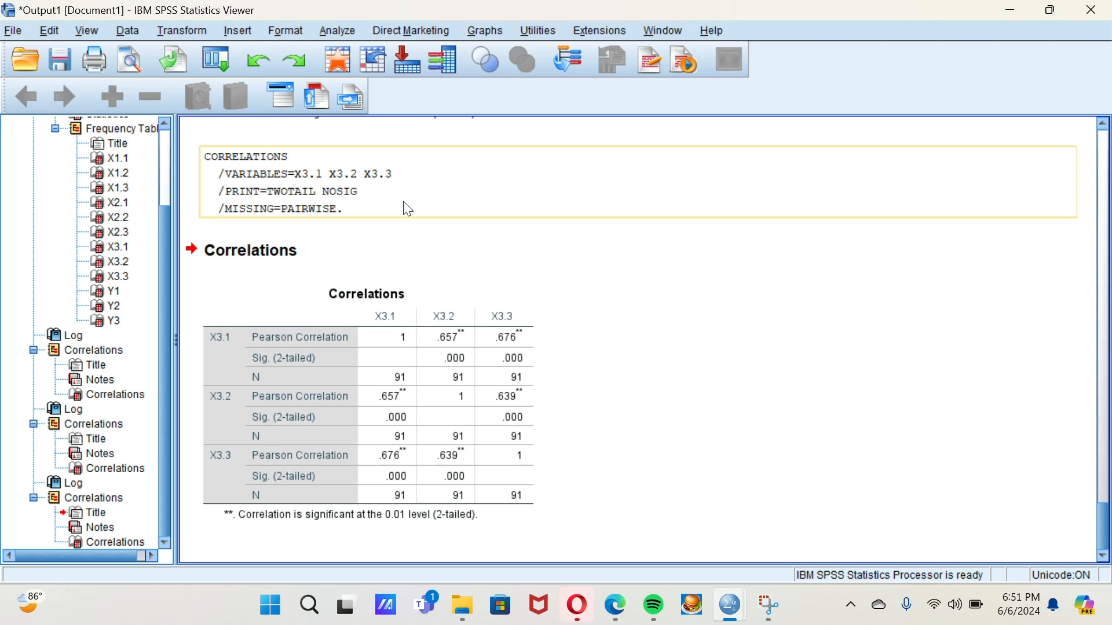
Reopen the bivariate correlation and remove X3.1, X3.2 and X3.3 from its selected variables
click(337, 31)
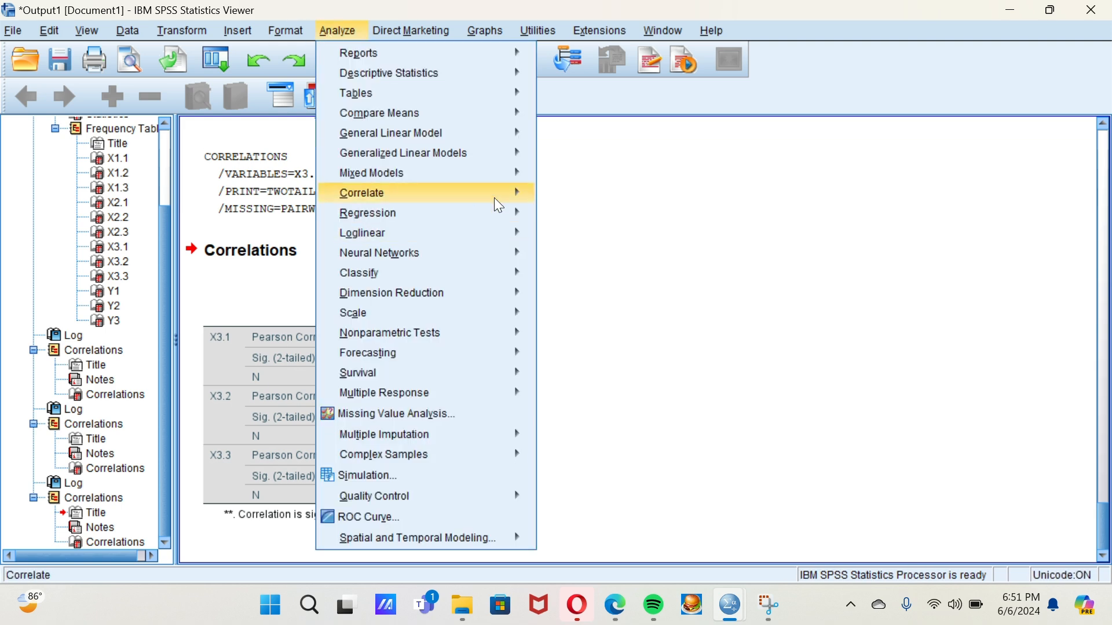
mouse_move(495, 199)
click(559, 197)
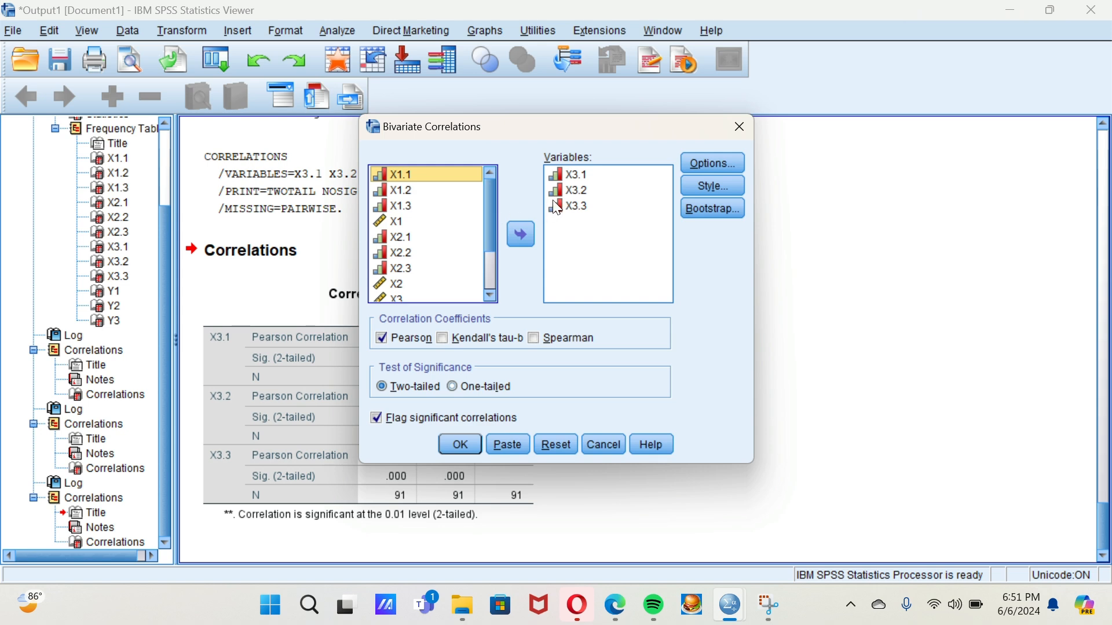
click(568, 173)
click(521, 234)
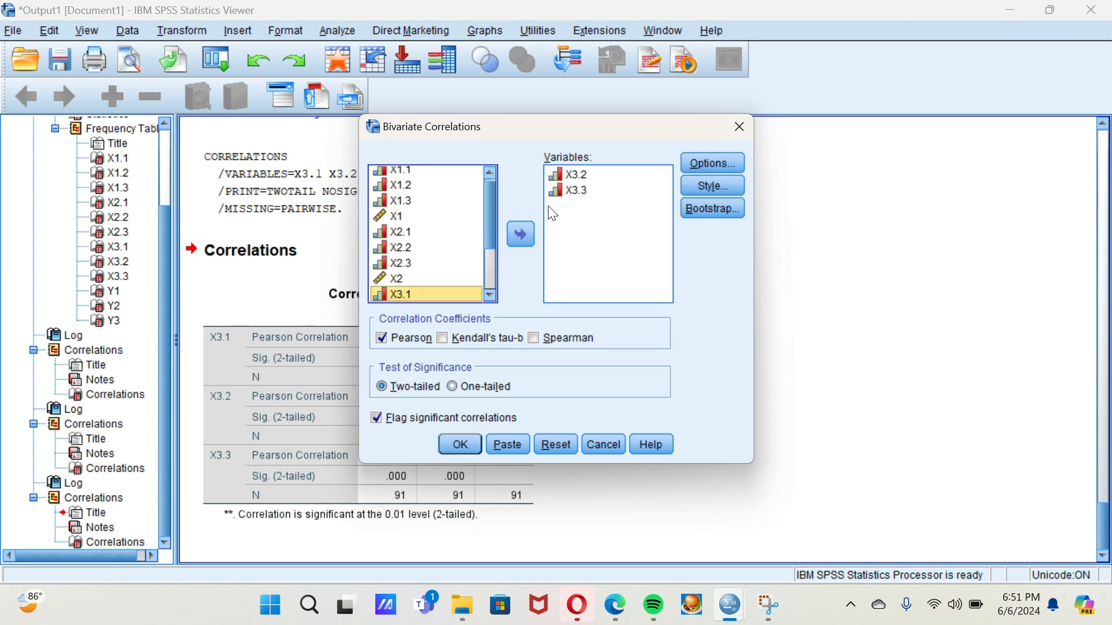
click(567, 175)
click(521, 235)
click(564, 174)
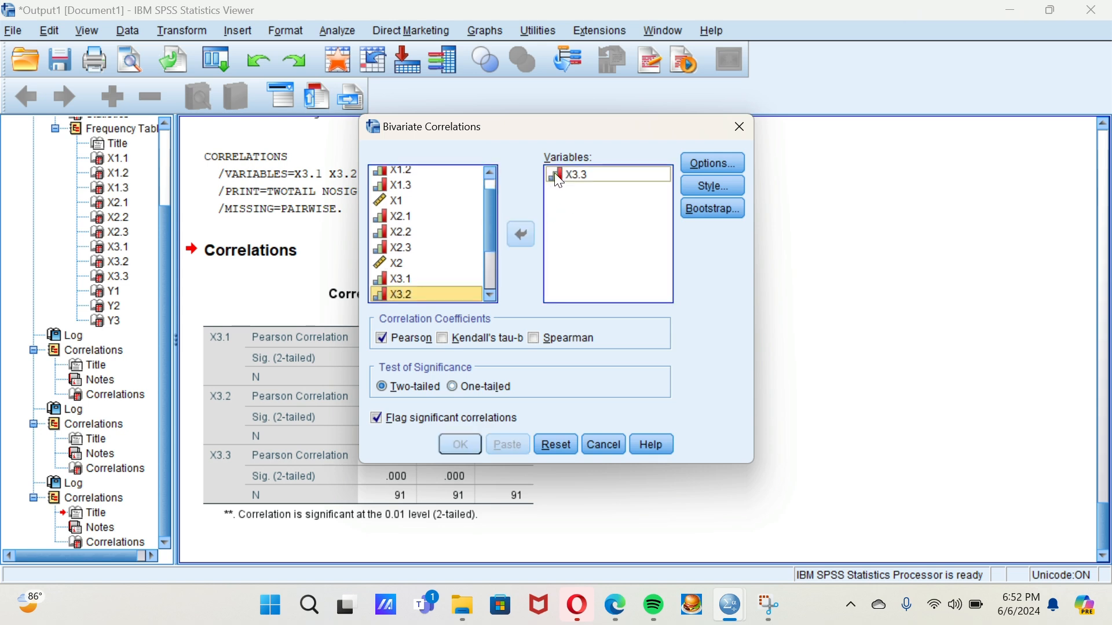
click(521, 234)
Add Y1, Y2 and Y3 to the bivariate correlation and run it with two-tailed Pearson coefficients
scroll(486, 229, down, 2)
click(429, 255)
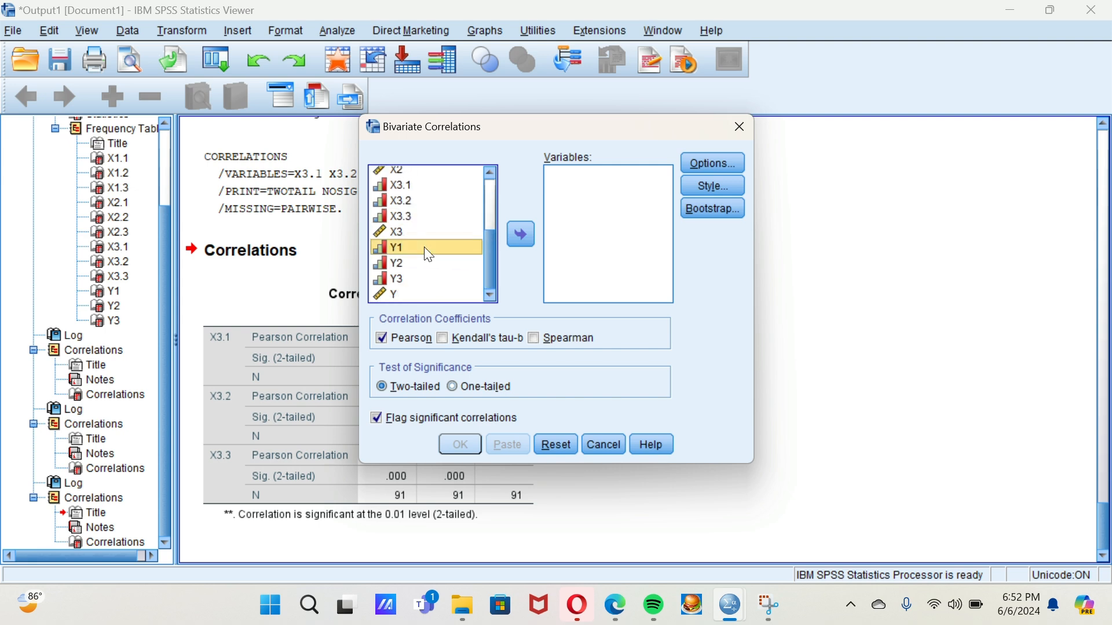
click(512, 233)
click(446, 264)
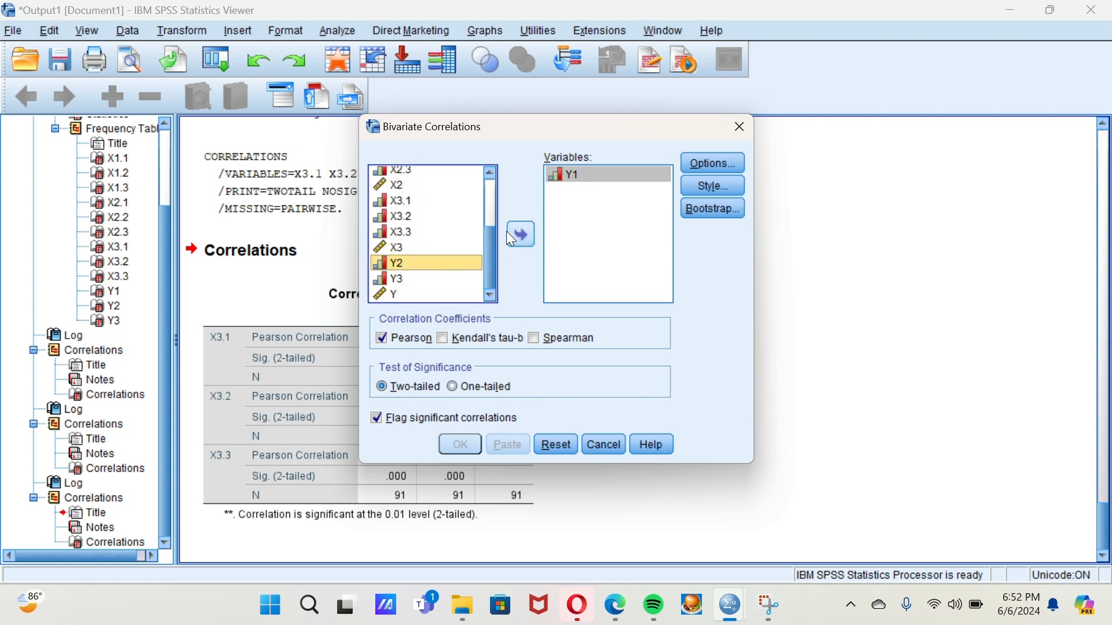
click(518, 234)
click(447, 278)
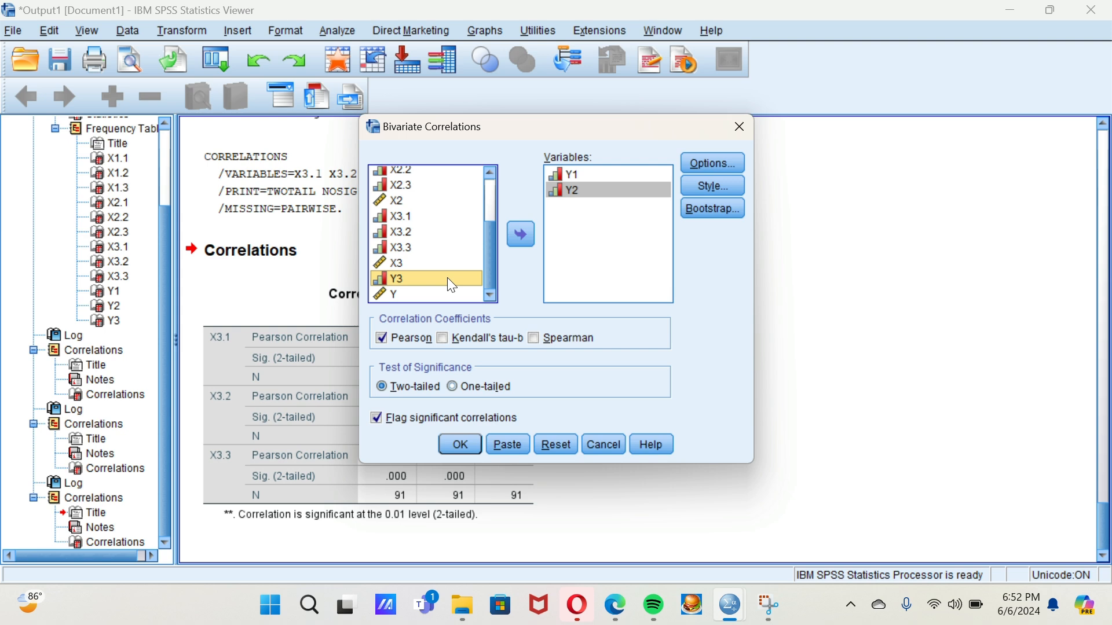
click(520, 237)
click(464, 445)
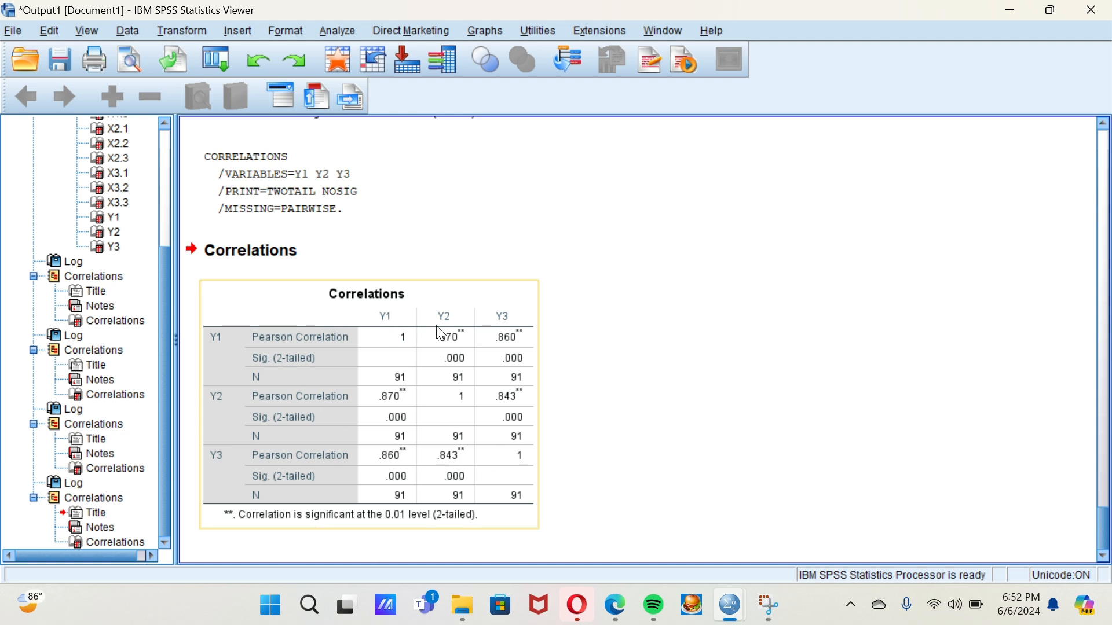
click(409, 248)
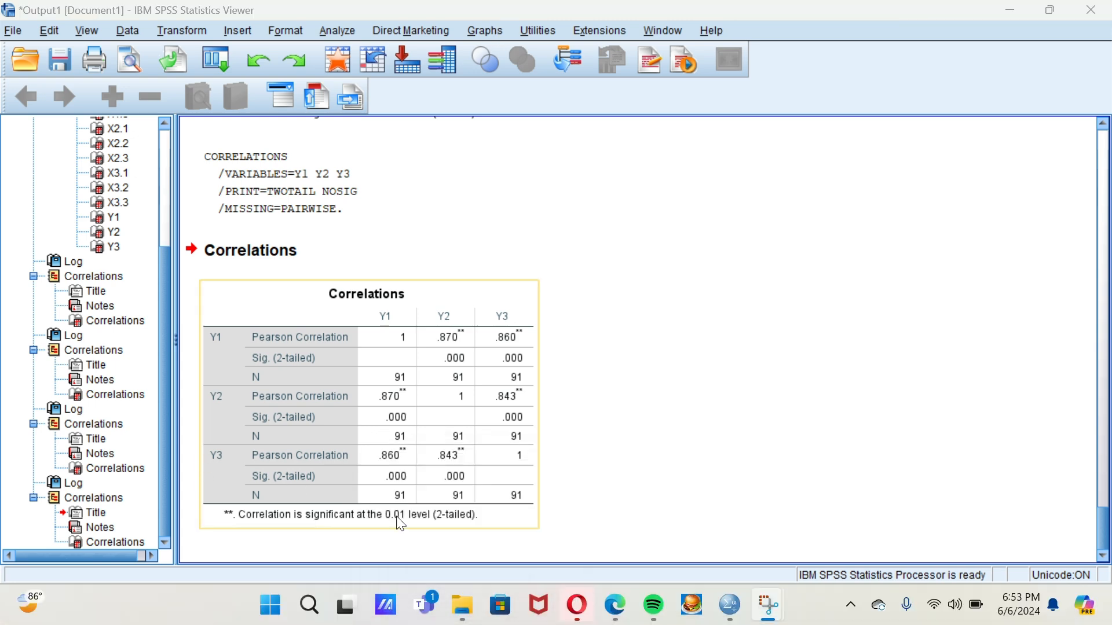
Check the exam sheet in Edge for the next required analysis, and return to the SPSS Data Editor
mouse_move(615, 609)
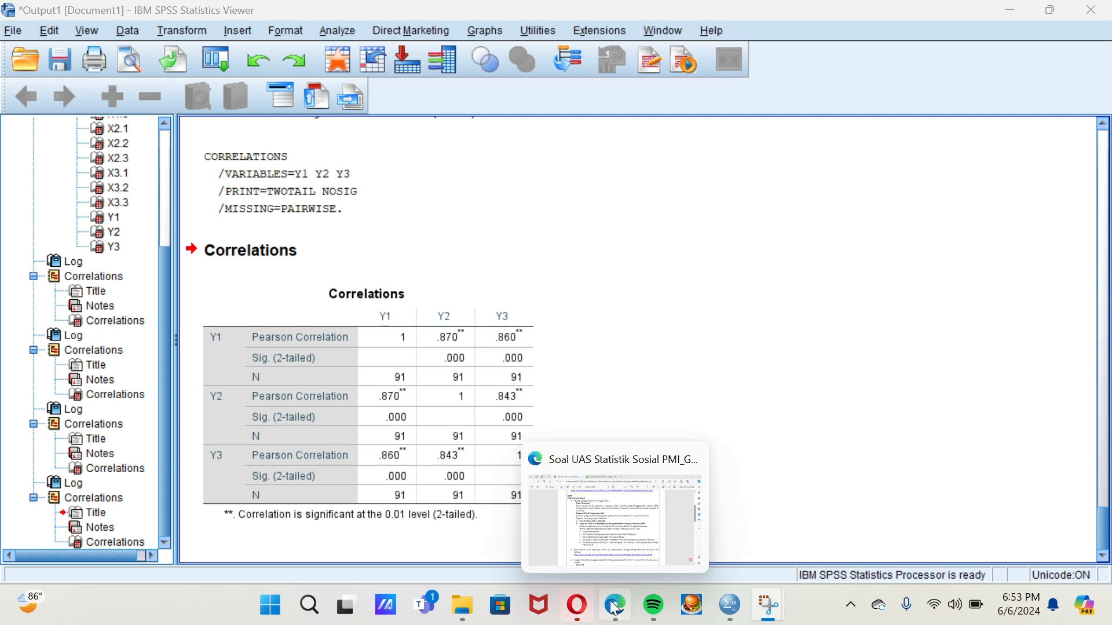
click(607, 547)
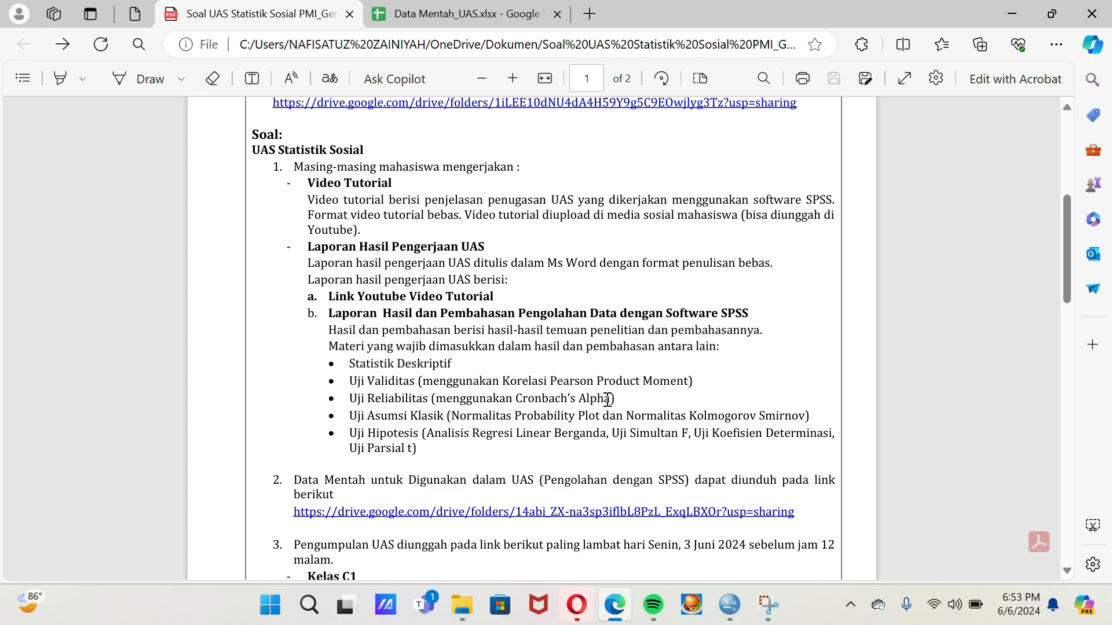
mouse_move(729, 602)
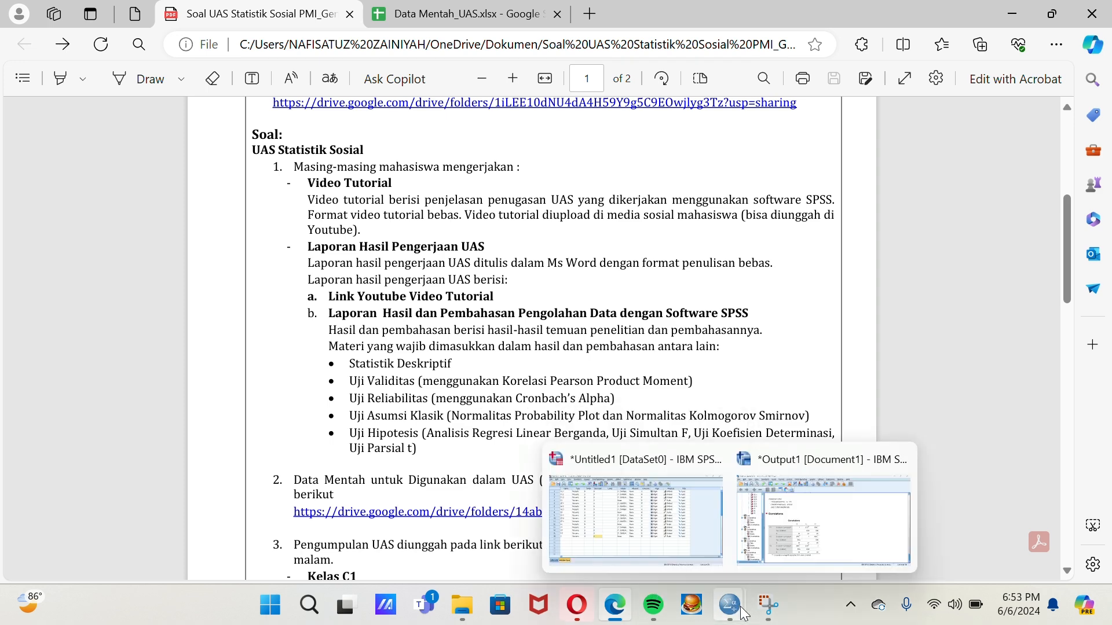
click(682, 536)
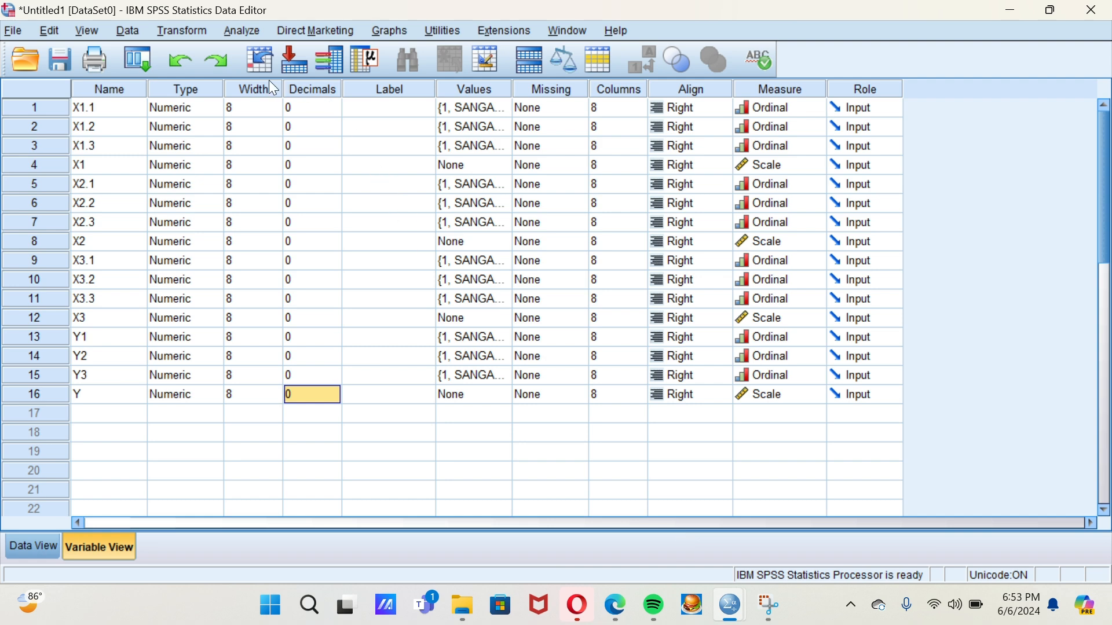
click(244, 33)
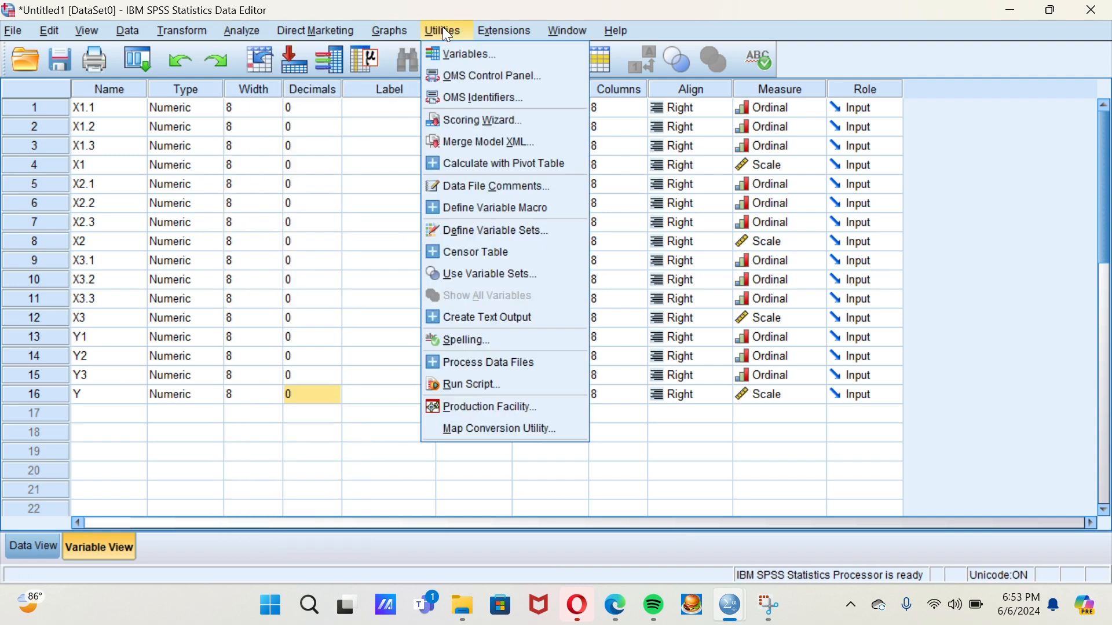
click(257, 34)
click(257, 36)
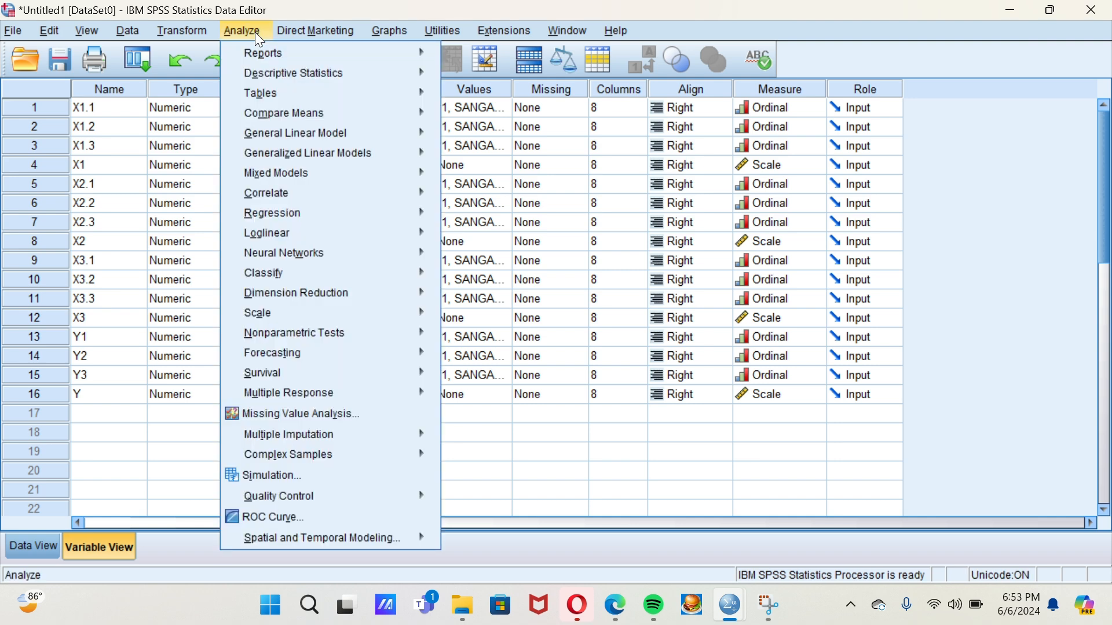
mouse_move(458, 24)
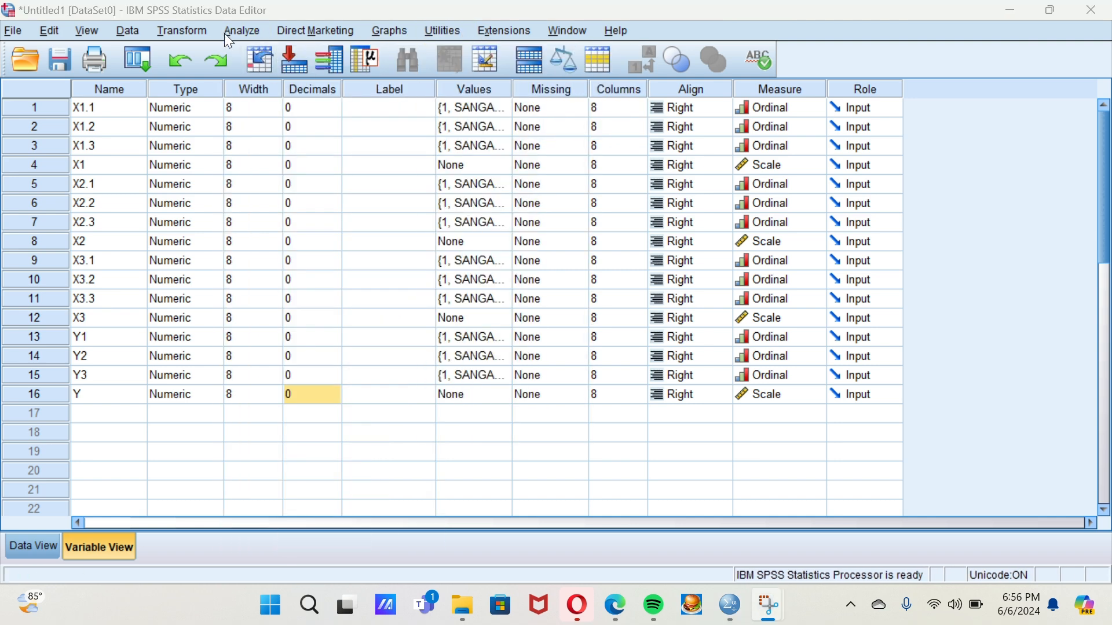
Start a reliability analysis and add X1.1, X1.2 and X1.3 as its items
click(225, 34)
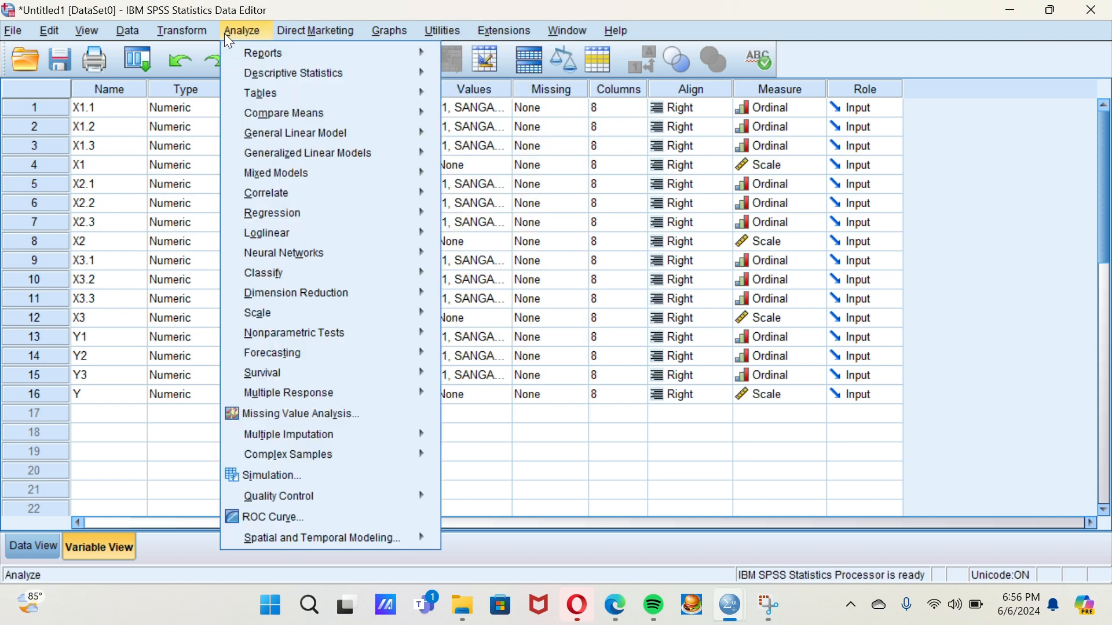
mouse_move(278, 124)
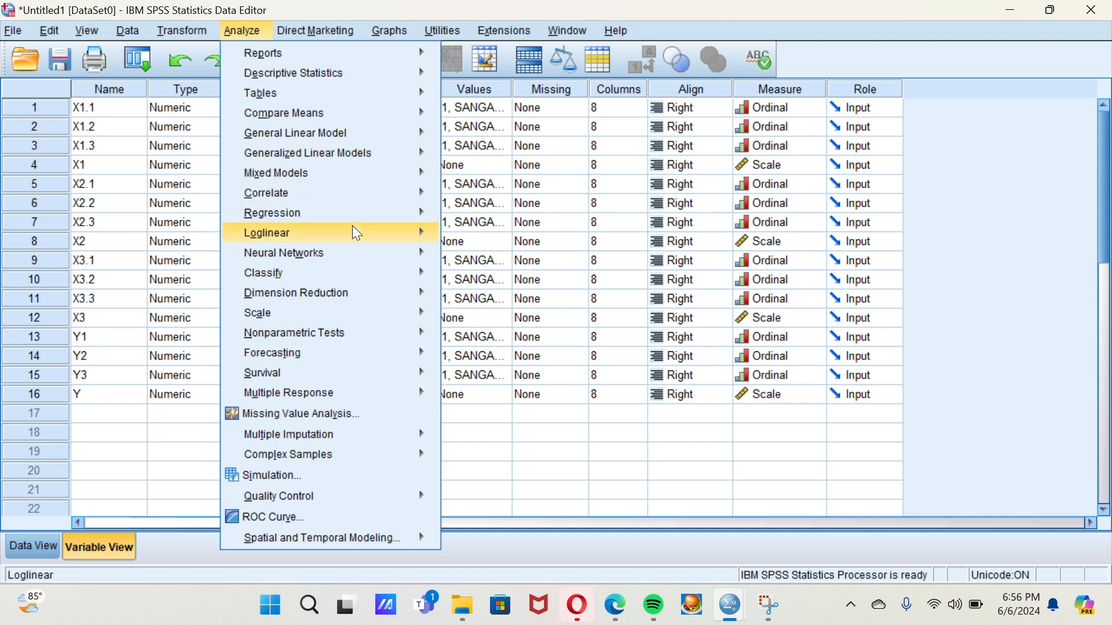
mouse_move(343, 312)
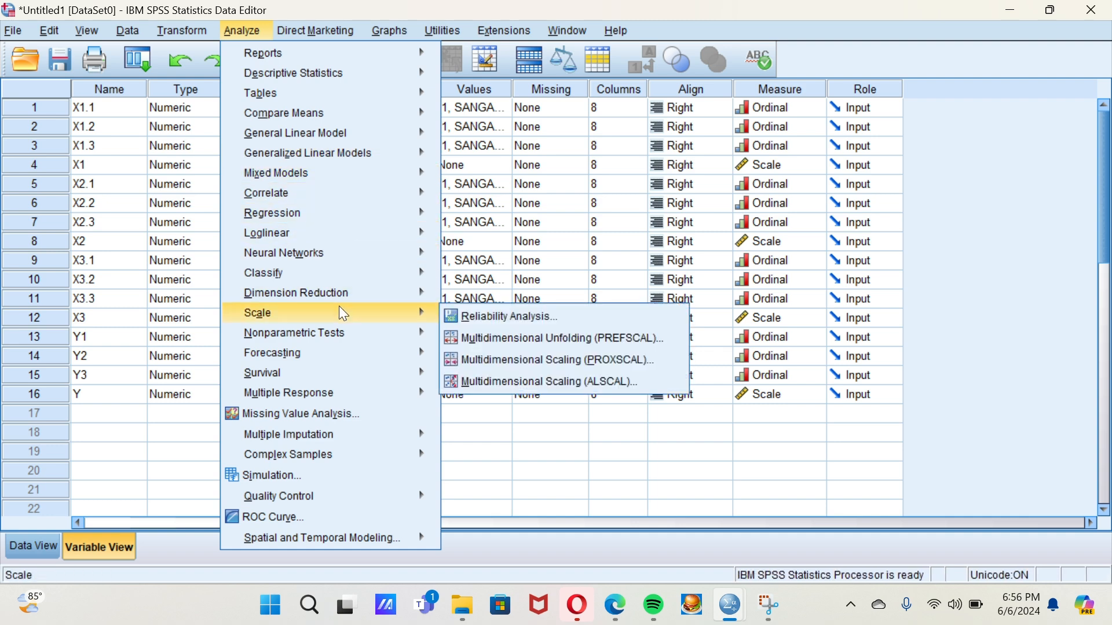
mouse_move(373, 299)
click(485, 317)
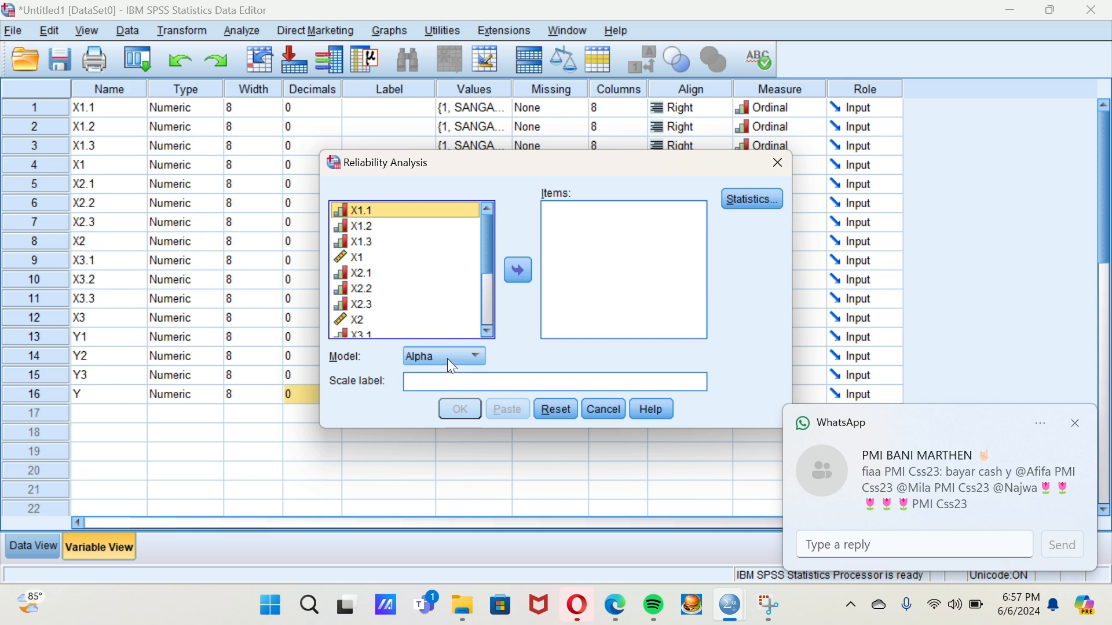
click(413, 216)
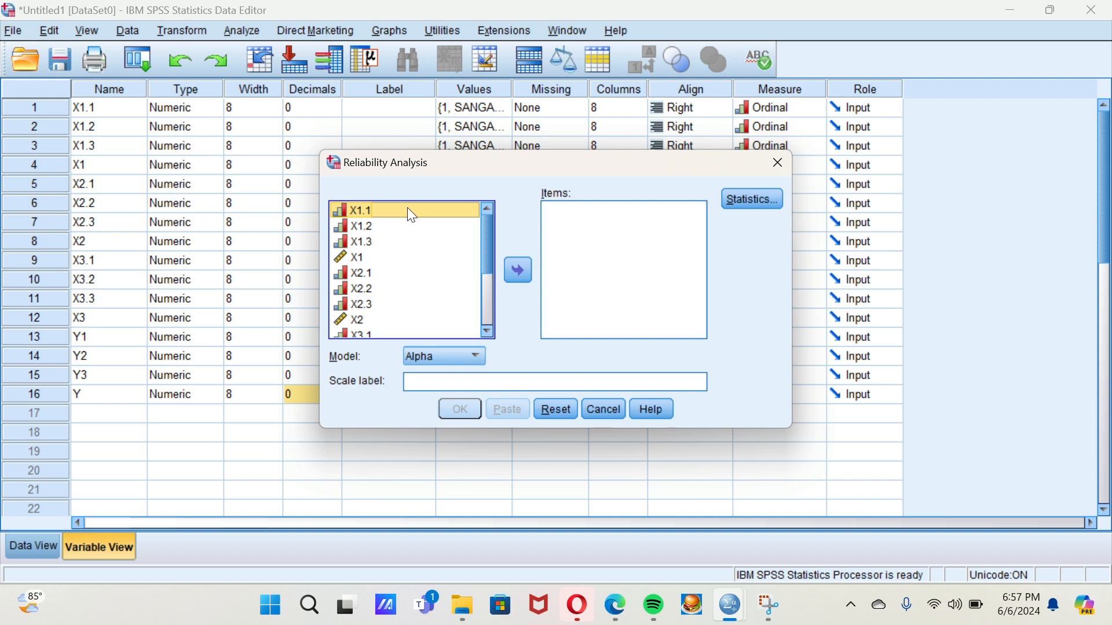
key(Down)
click(408, 209)
click(518, 270)
click(425, 211)
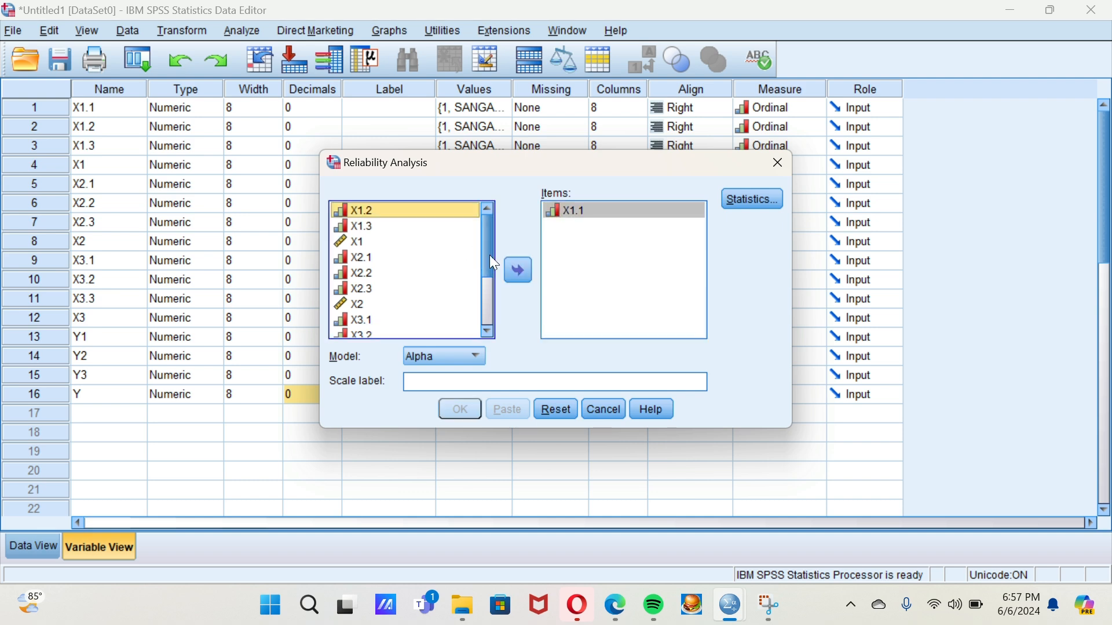
click(518, 270)
click(464, 212)
click(517, 269)
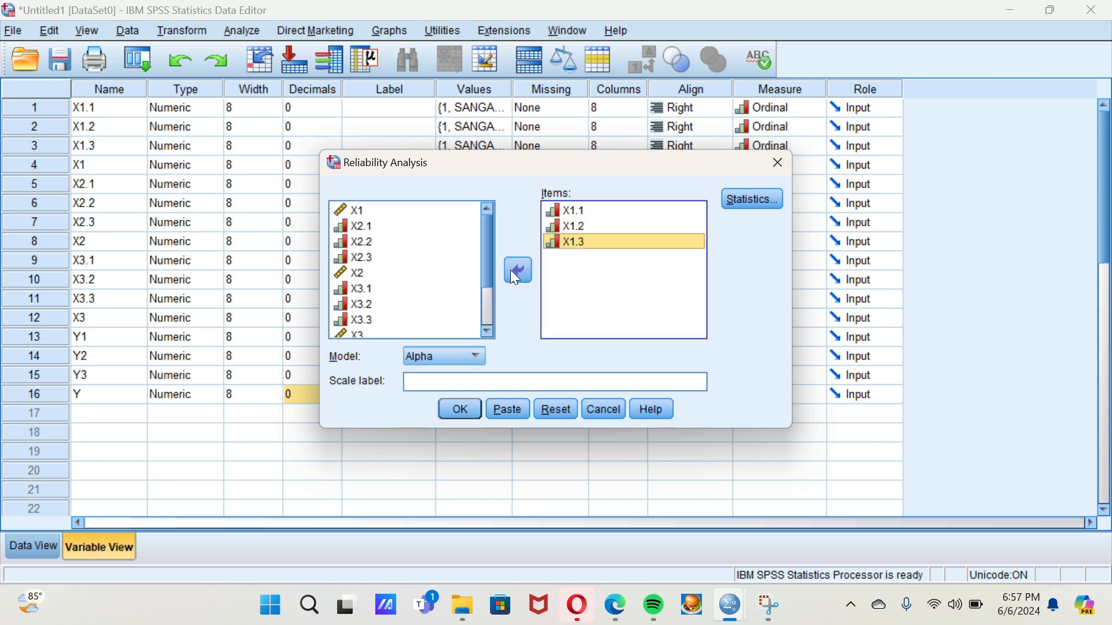
Add the scale variable X1 to the reliability items and run the analysis with the Alpha model
click(394, 211)
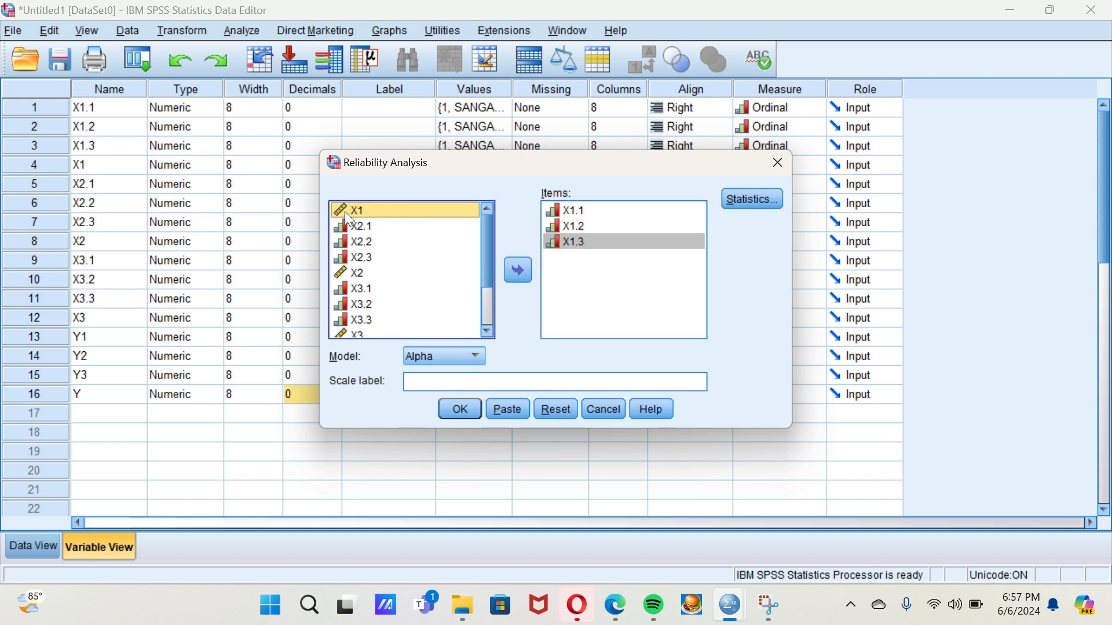
click(516, 269)
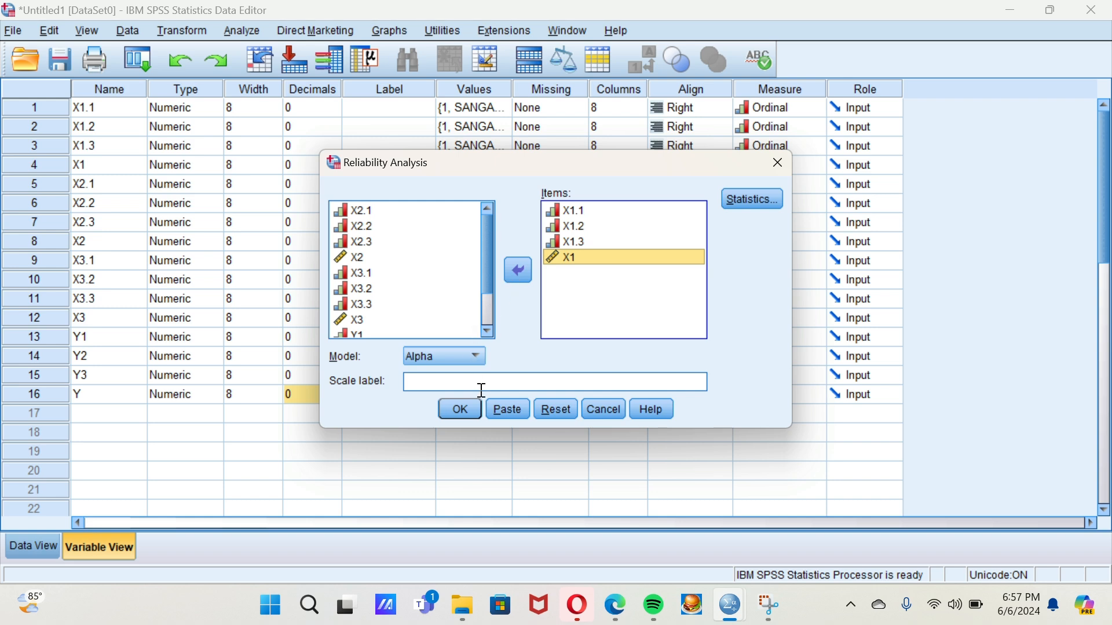
click(467, 409)
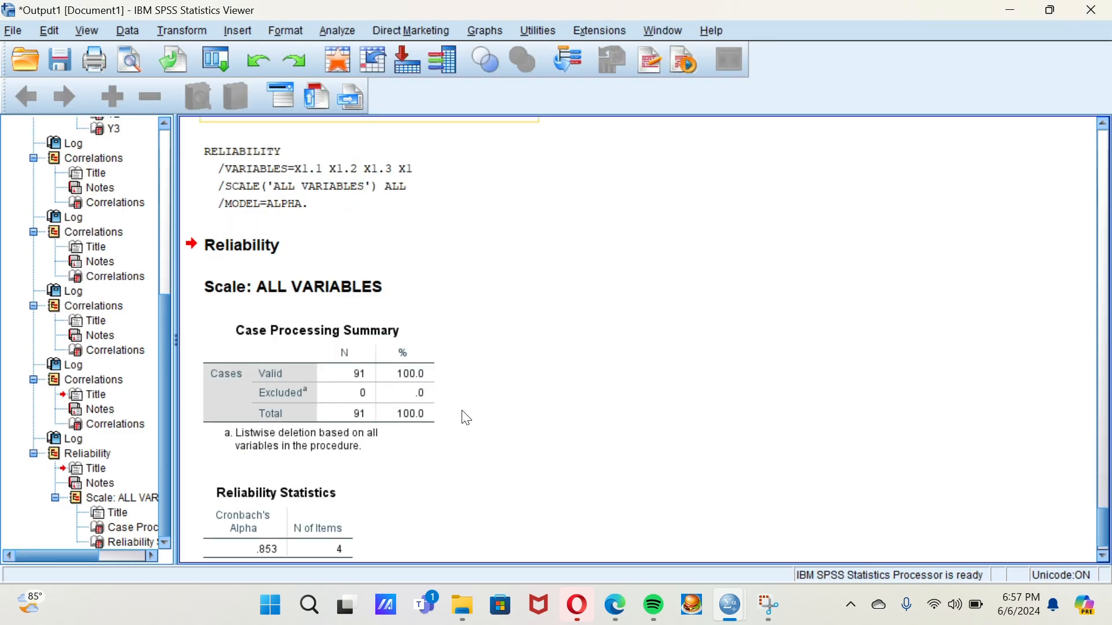
scroll(463, 418, down, 1)
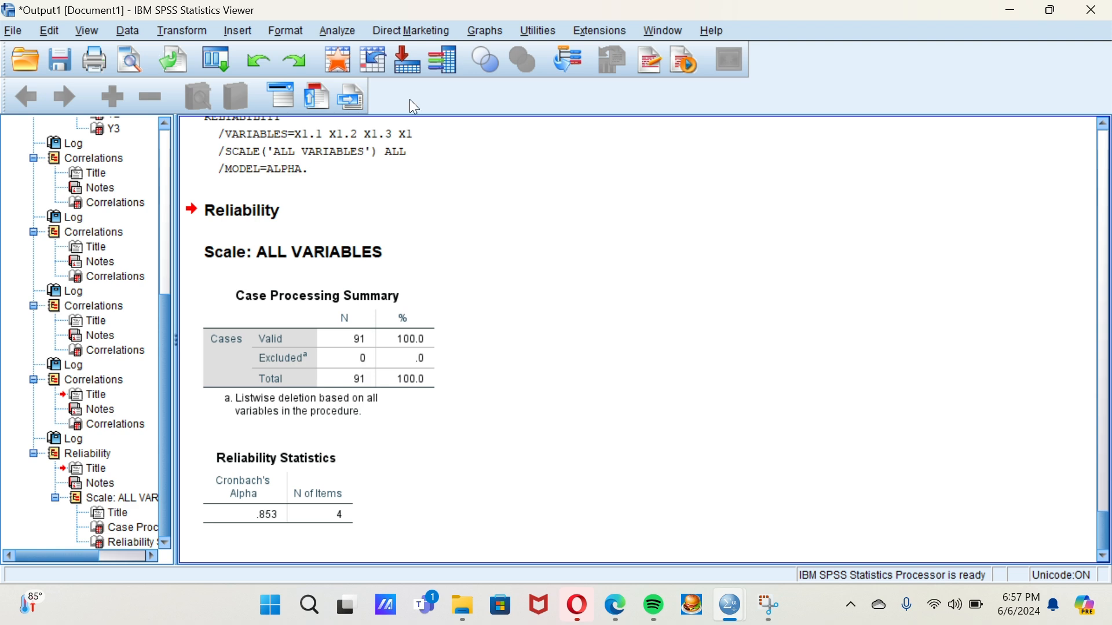
Reopen the reliability analysis and remove X1.1, X1.2, X1.3 and X1 from its items
click(333, 32)
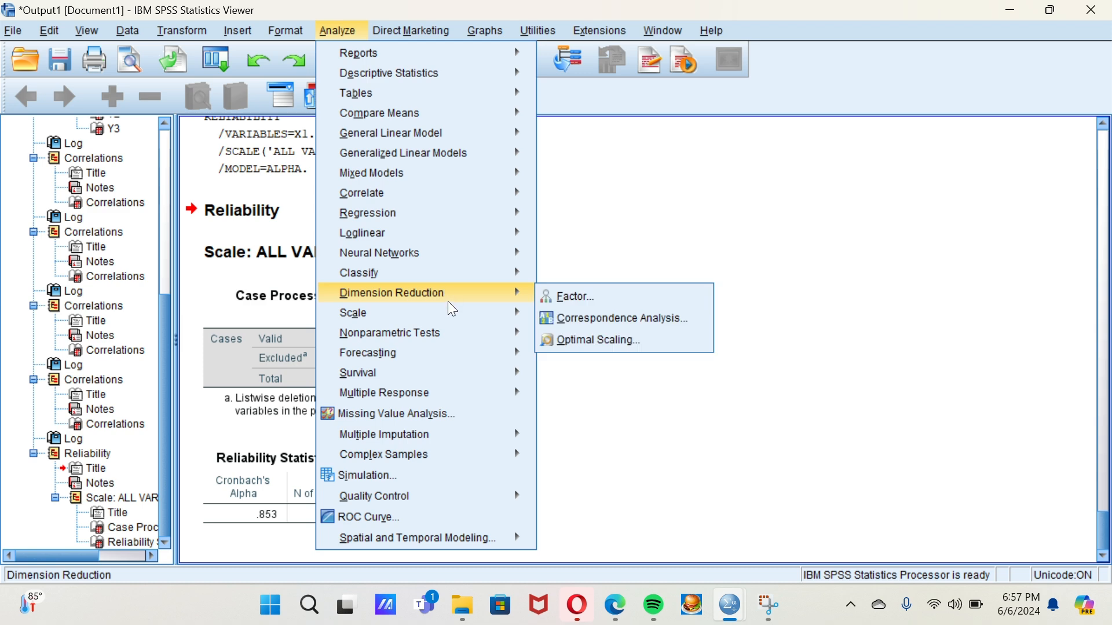
mouse_move(457, 320)
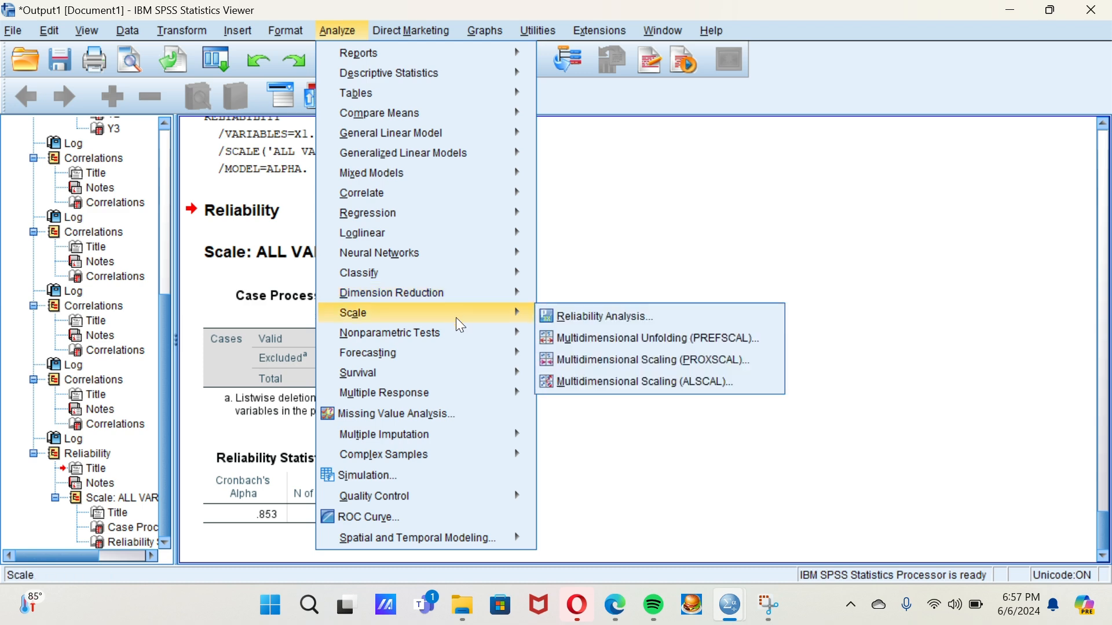
click(555, 318)
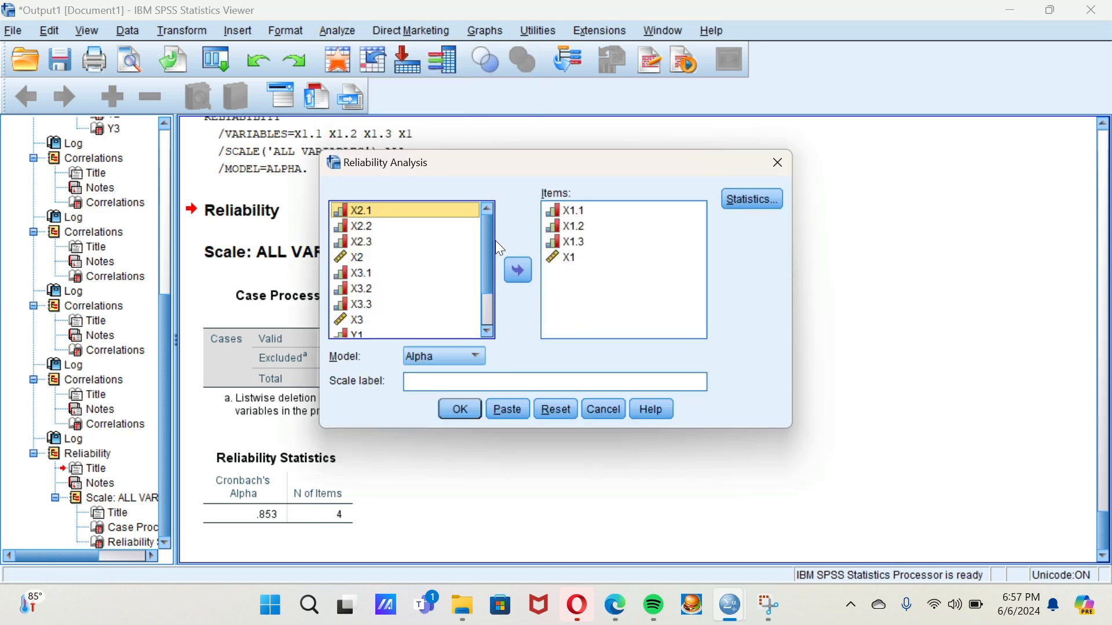
click(570, 211)
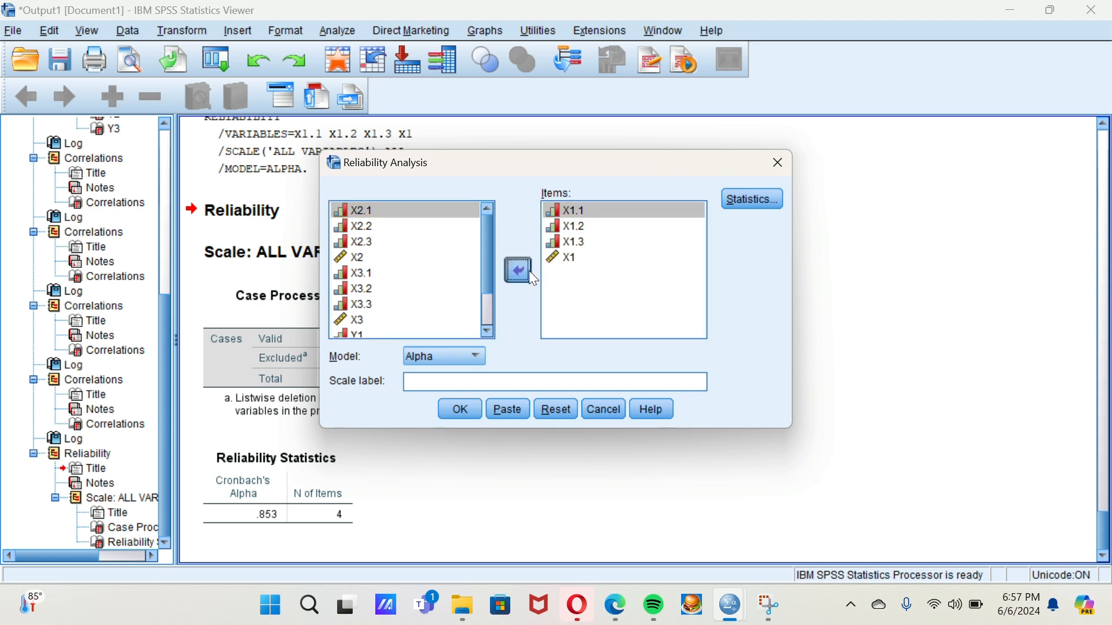
click(527, 271)
click(556, 211)
click(519, 271)
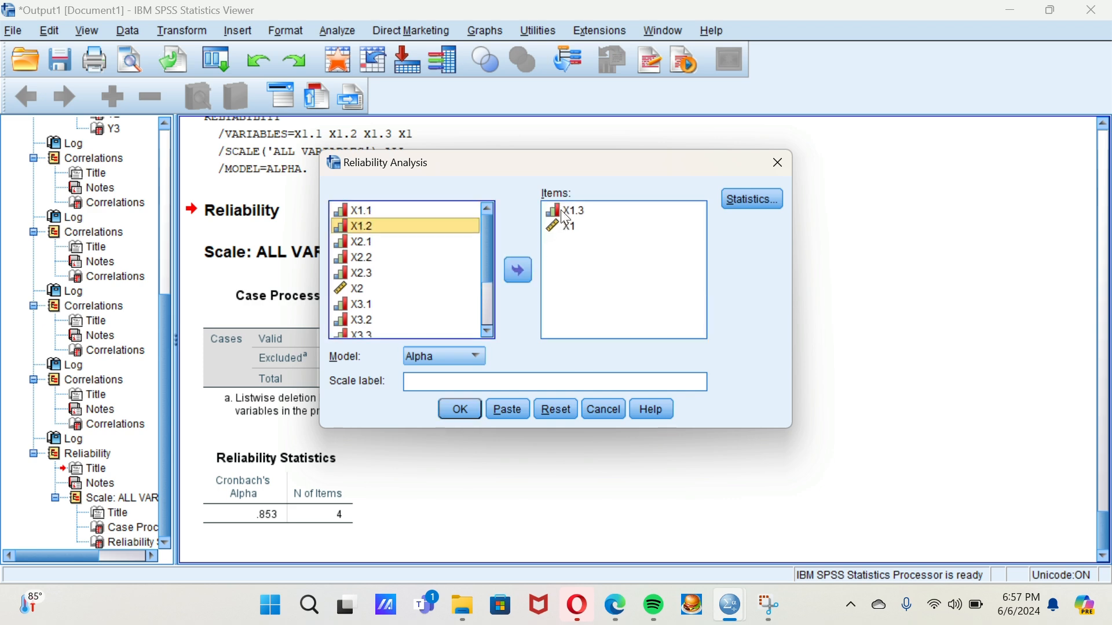
click(566, 211)
click(529, 273)
click(559, 211)
click(519, 270)
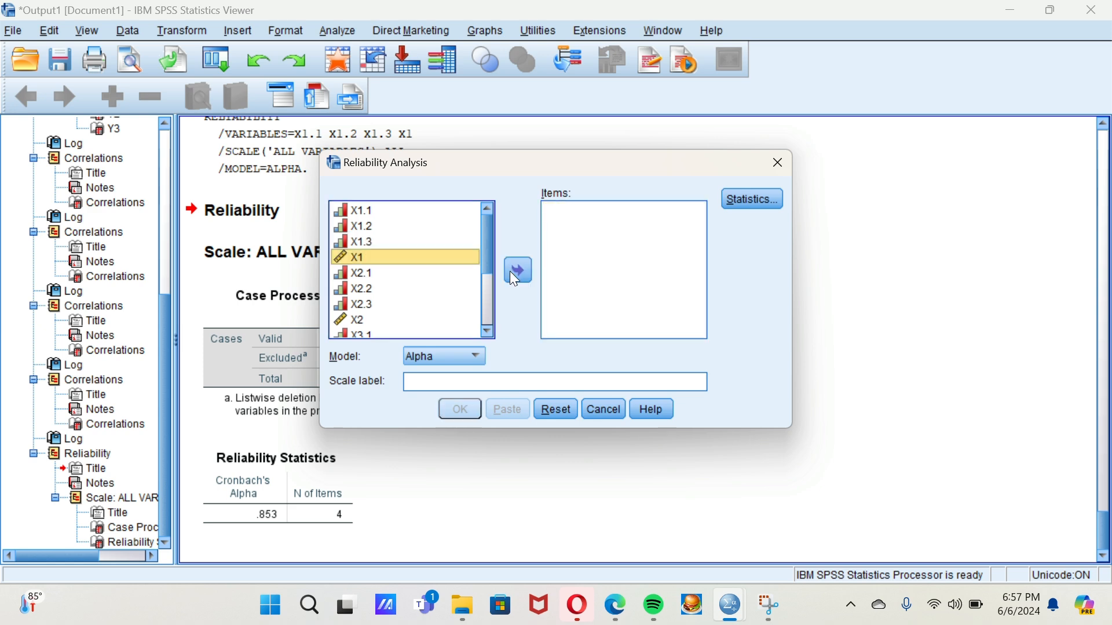
Add X2.1, X2.2, X2.3 and the scale variable X2 to the reliability items and run the analysis with the Alpha model
click(426, 275)
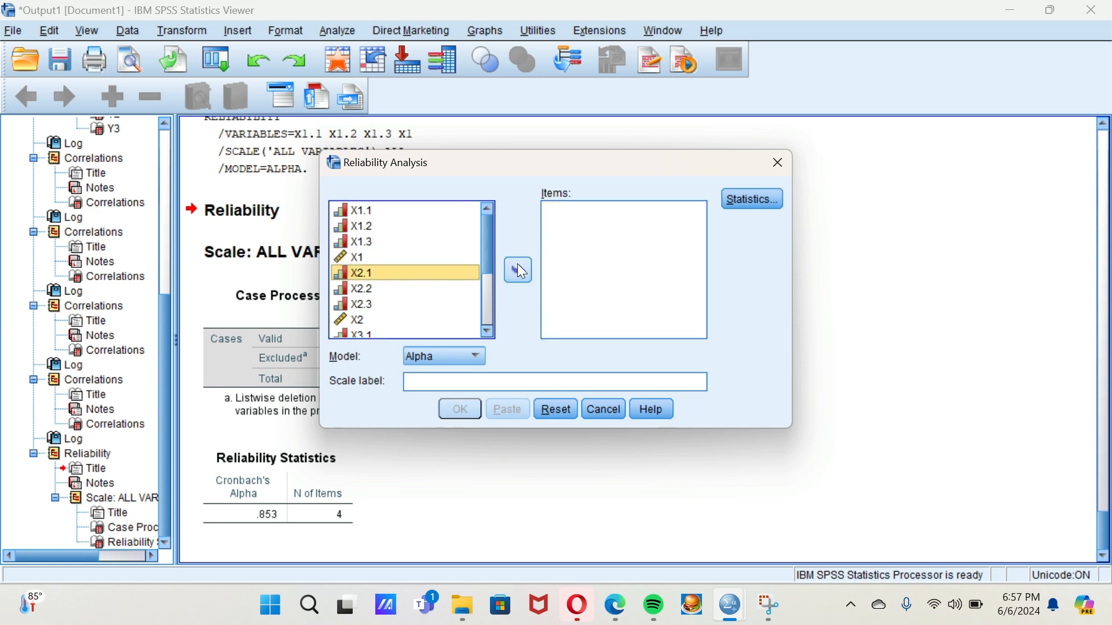
click(518, 271)
click(428, 275)
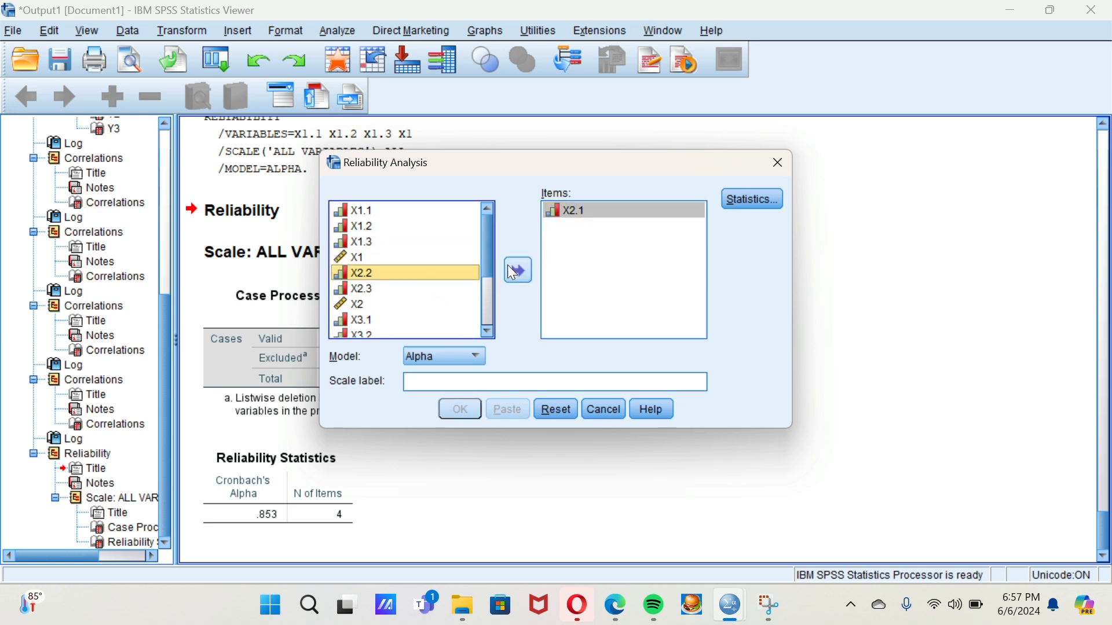
click(518, 271)
click(446, 273)
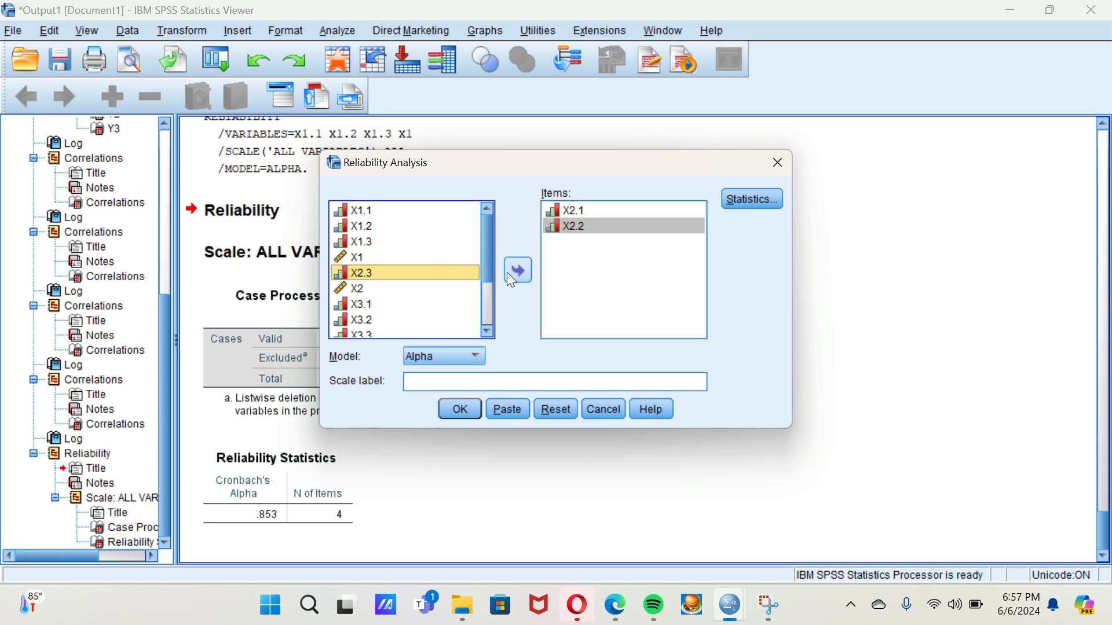
click(510, 273)
click(457, 276)
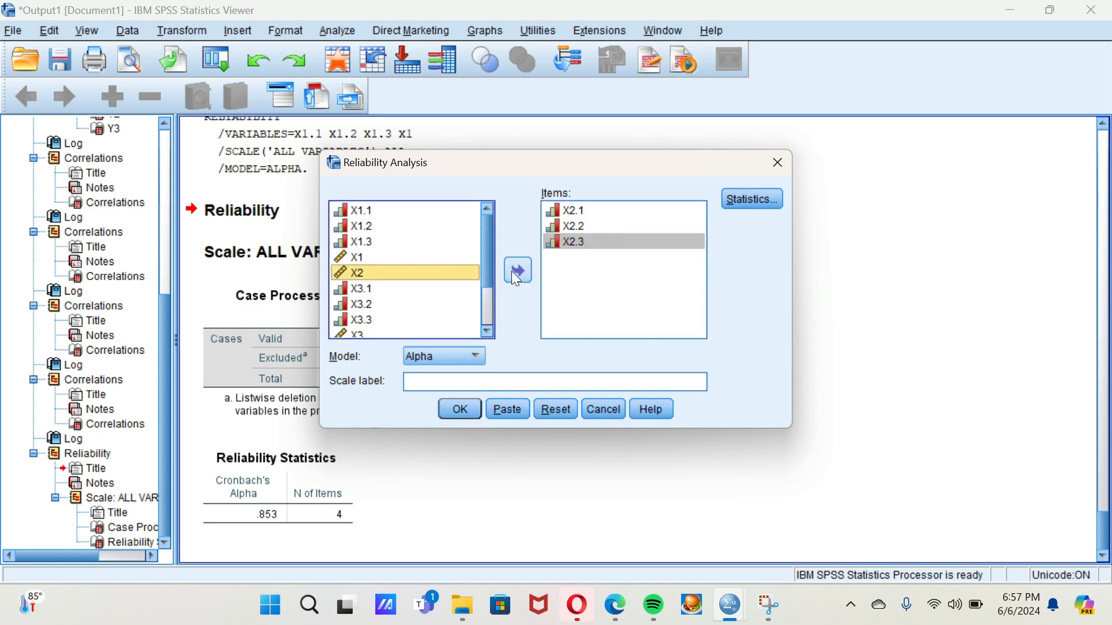
click(517, 280)
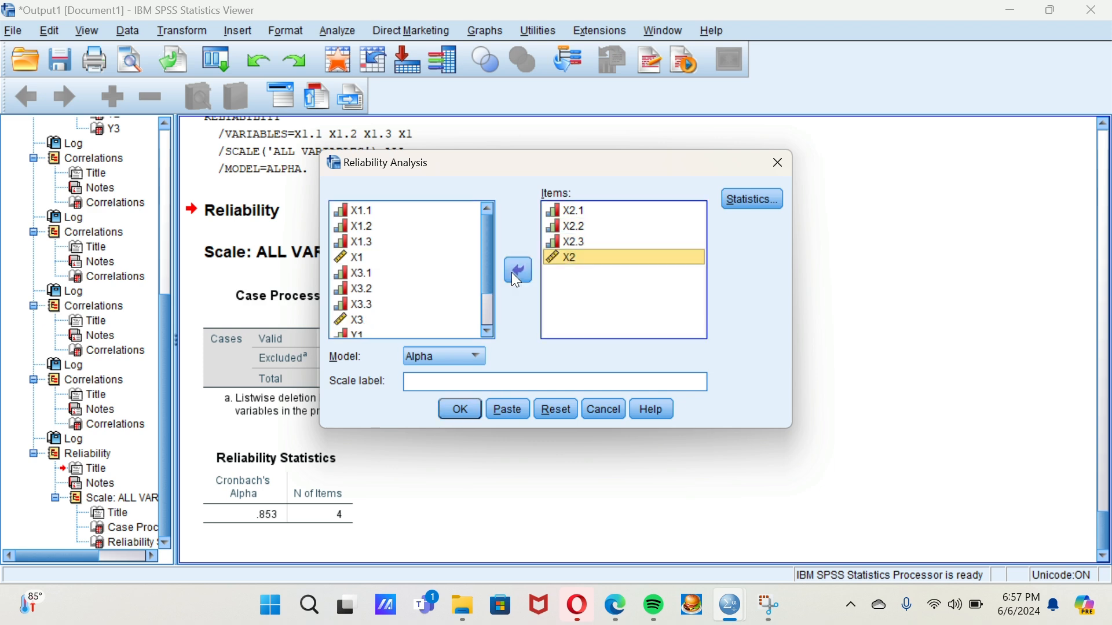
click(459, 407)
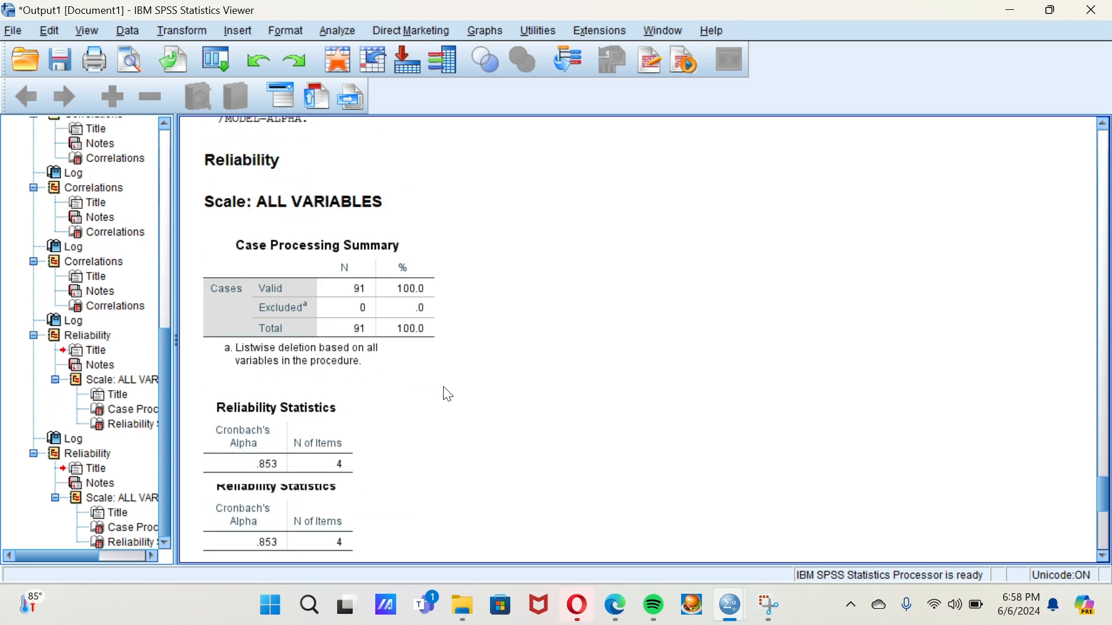
Reopen the reliability analysis and remove X2.1, X2.2, X2.3 and X2 from its items
click(329, 37)
mouse_move(482, 346)
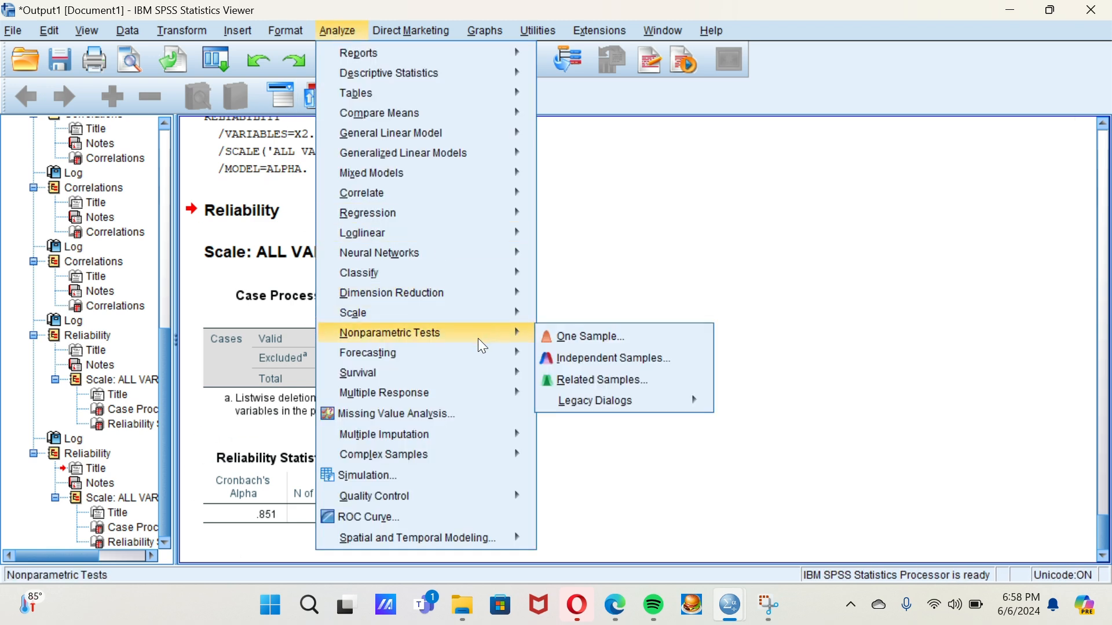
mouse_move(490, 321)
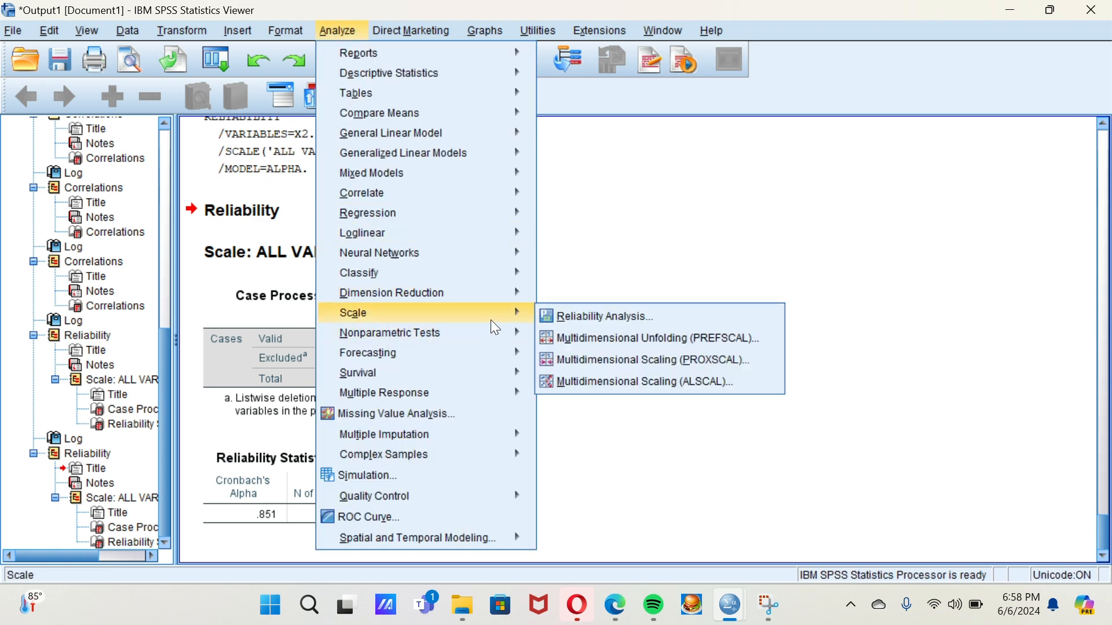
click(547, 317)
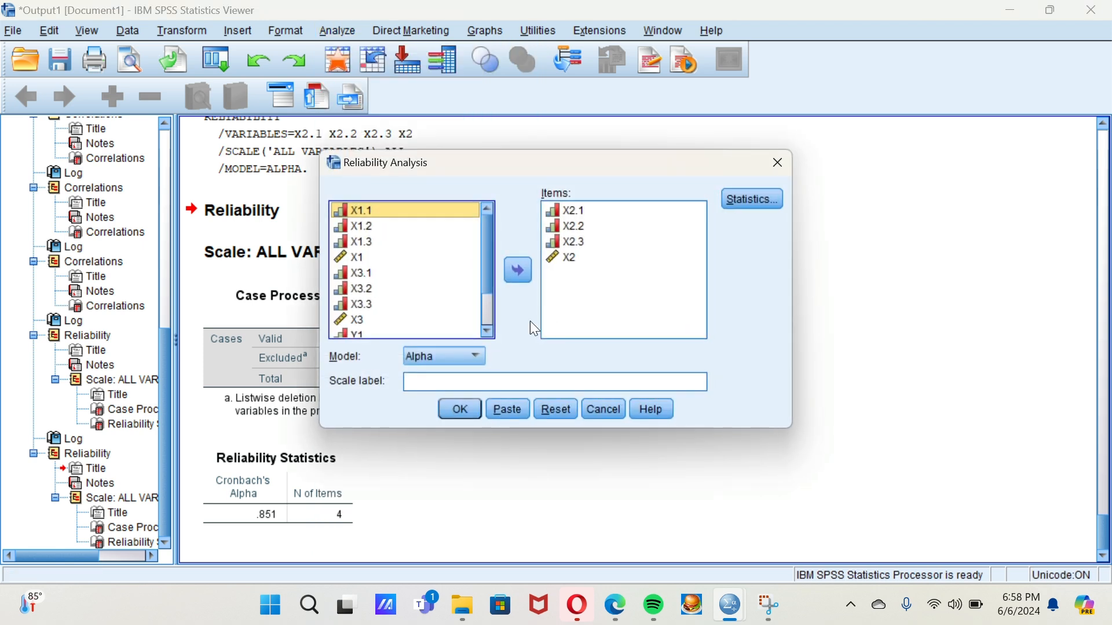
click(565, 212)
click(519, 270)
click(557, 212)
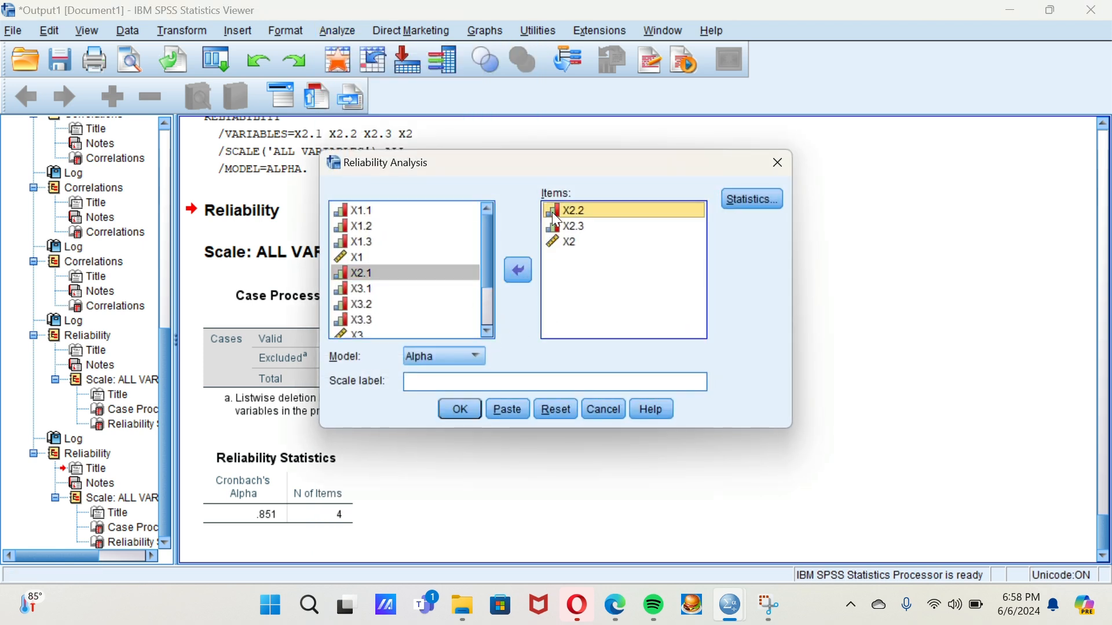
click(519, 270)
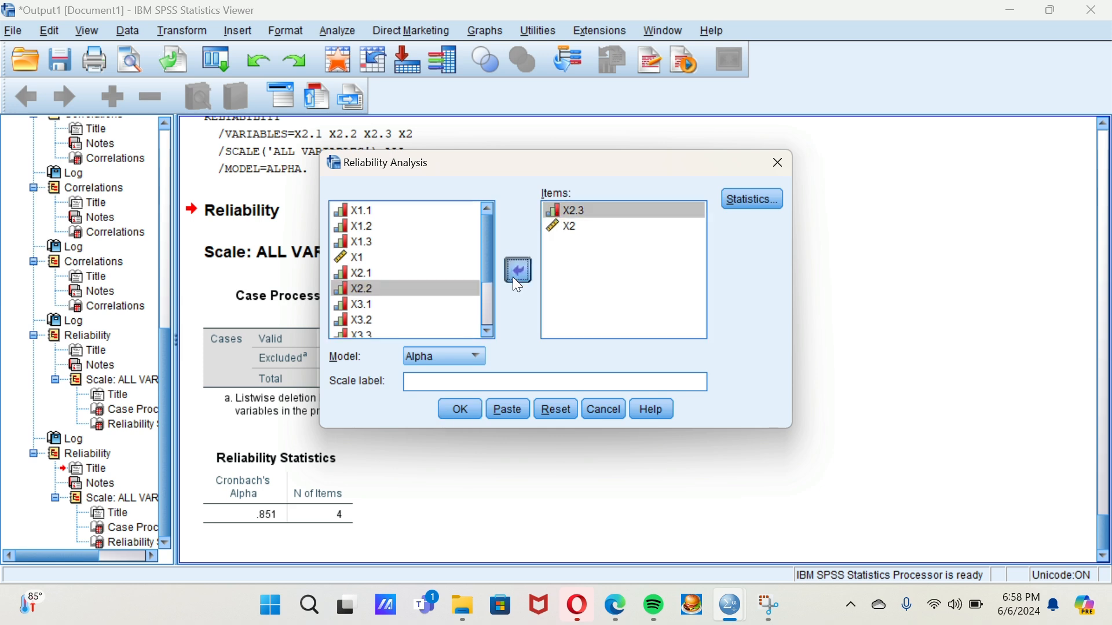
click(513, 277)
click(562, 211)
click(513, 277)
Add X3.1, X3.2 and X3.3 as the items of the reliability analysis
scroll(452, 282, down, 2)
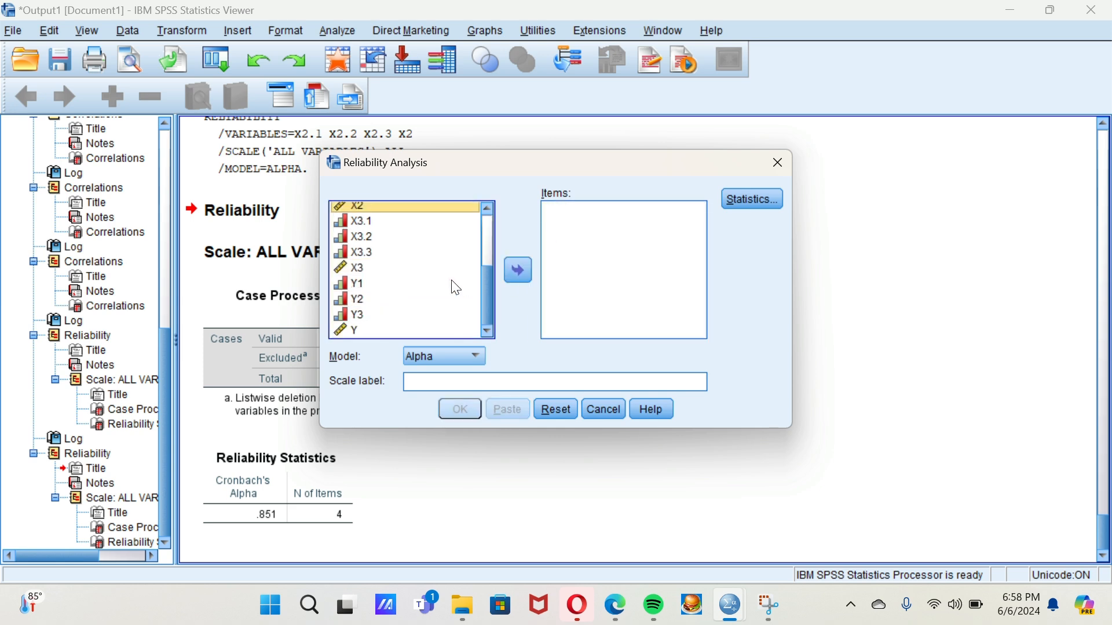
scroll(429, 241, up, 1)
click(413, 274)
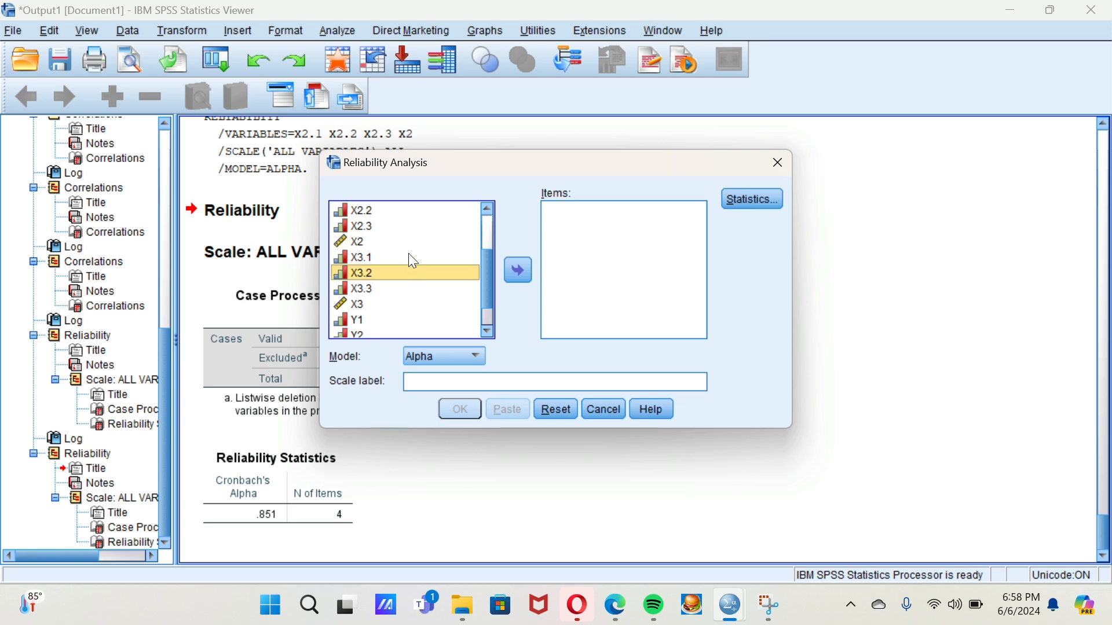
click(415, 259)
click(518, 270)
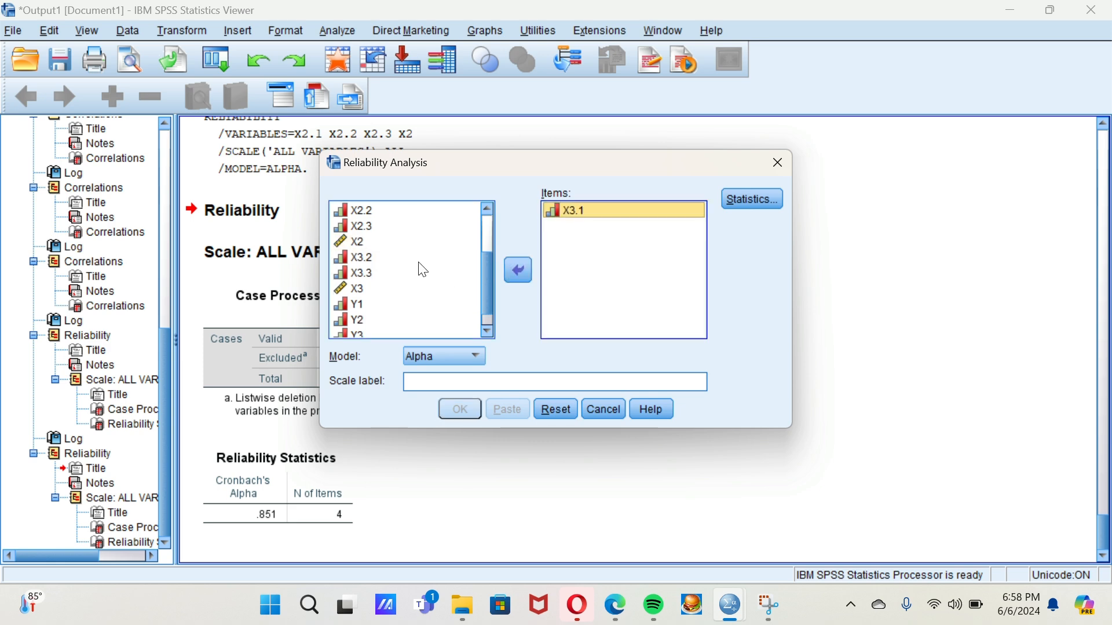
click(421, 260)
click(510, 270)
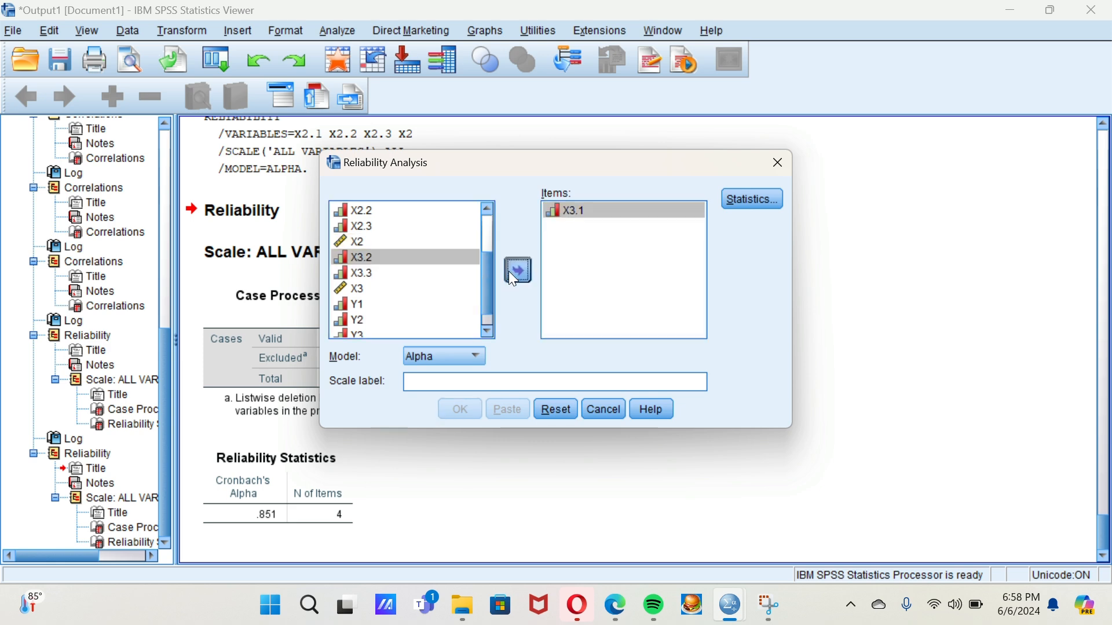
click(440, 273)
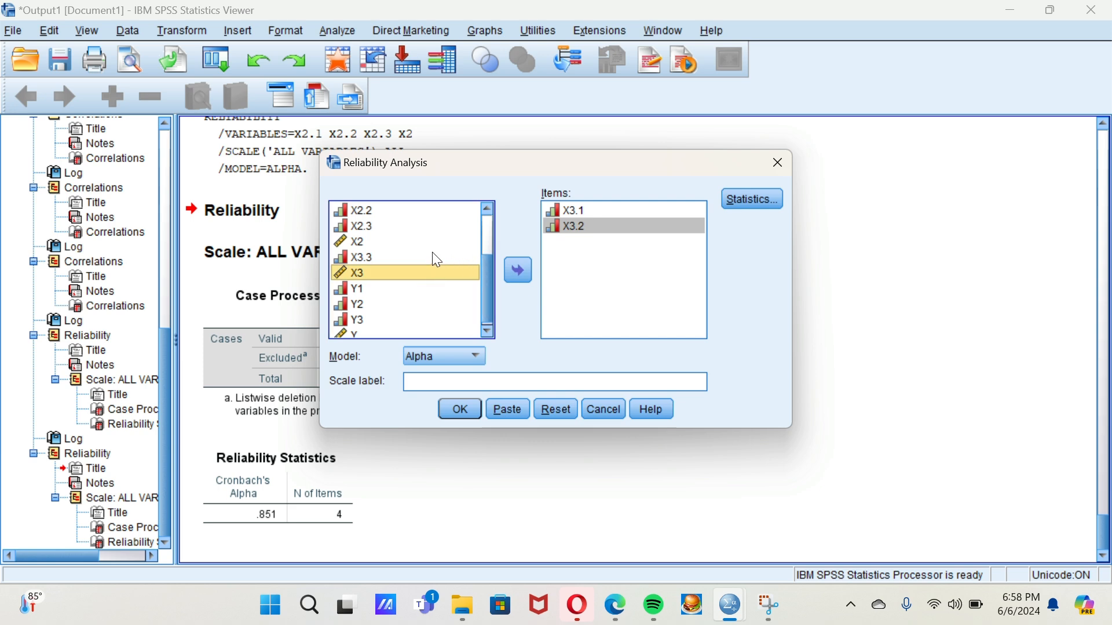
click(436, 257)
click(519, 270)
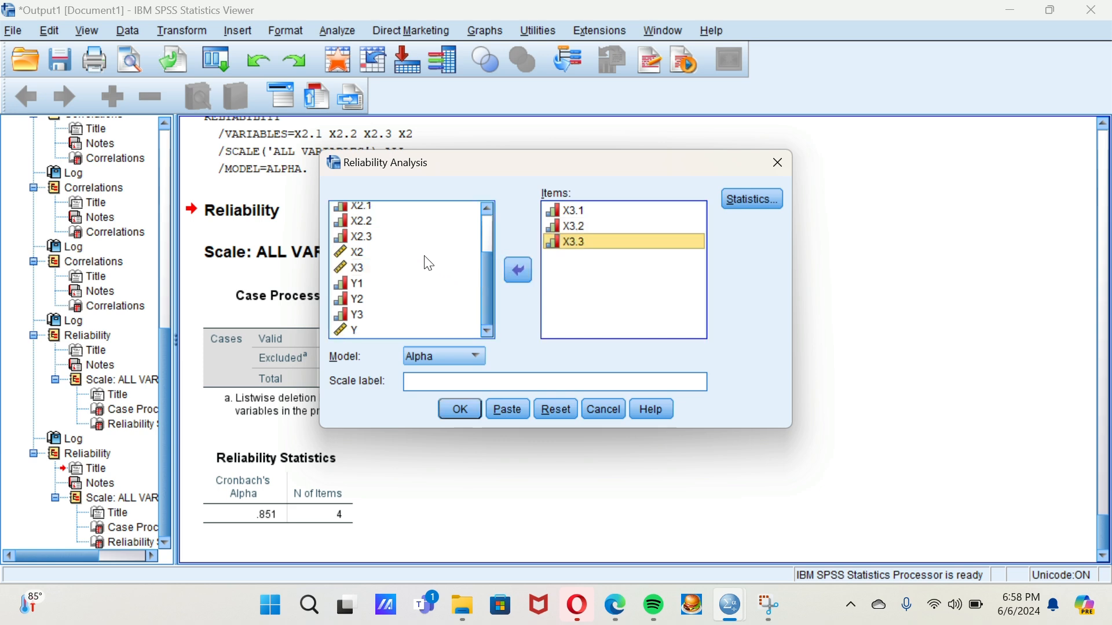
Add the scale variable X3 to the reliability items and run the analysis with the Alpha model
click(412, 282)
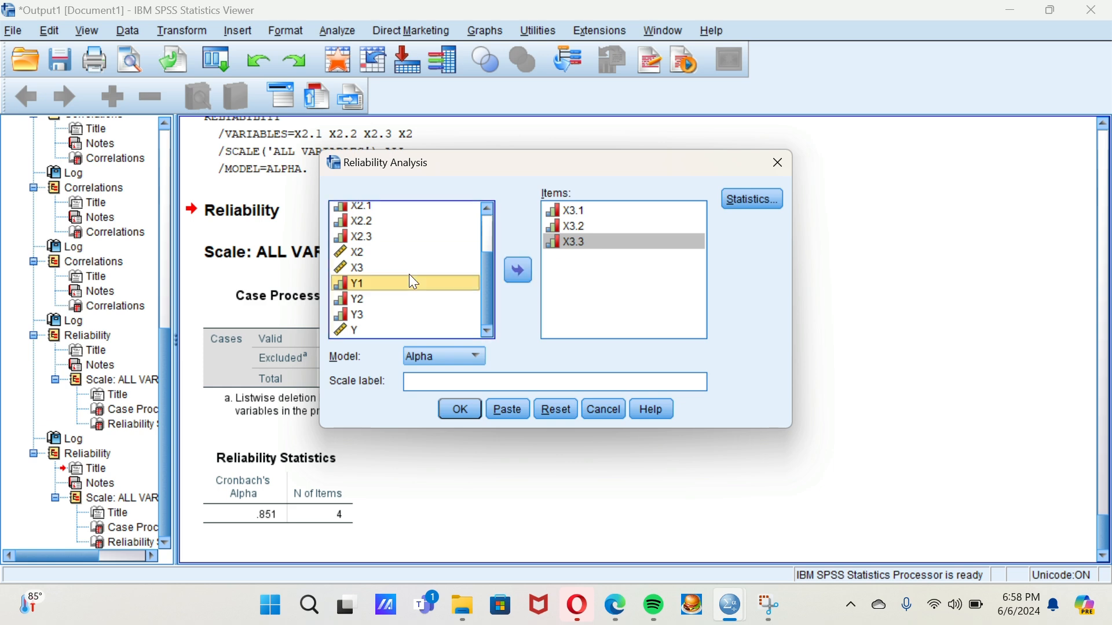
click(422, 264)
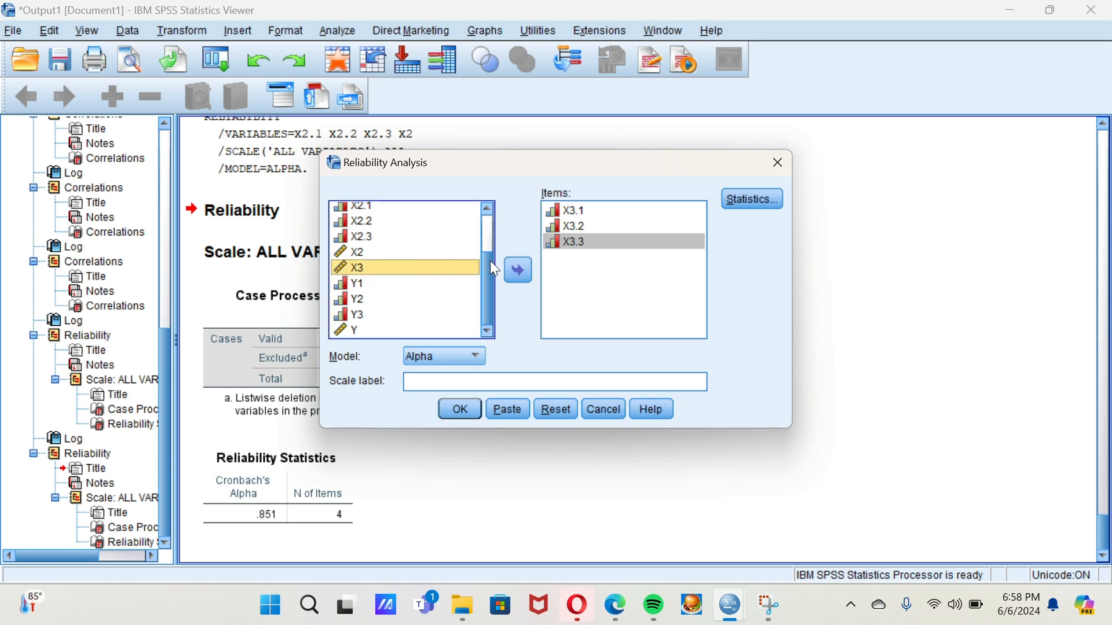
click(515, 268)
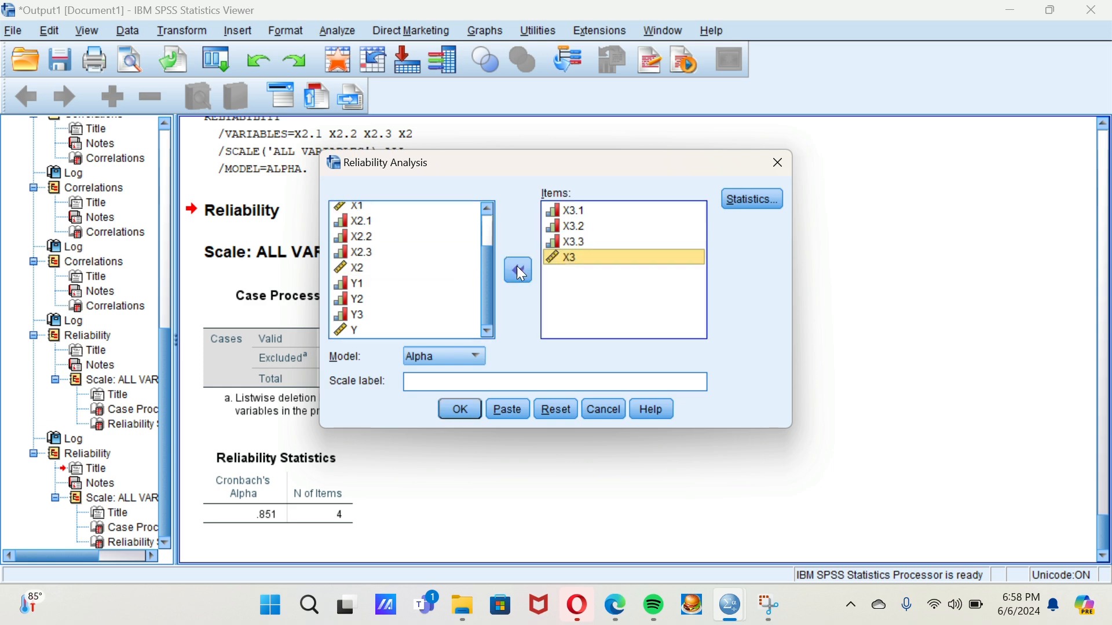
click(464, 410)
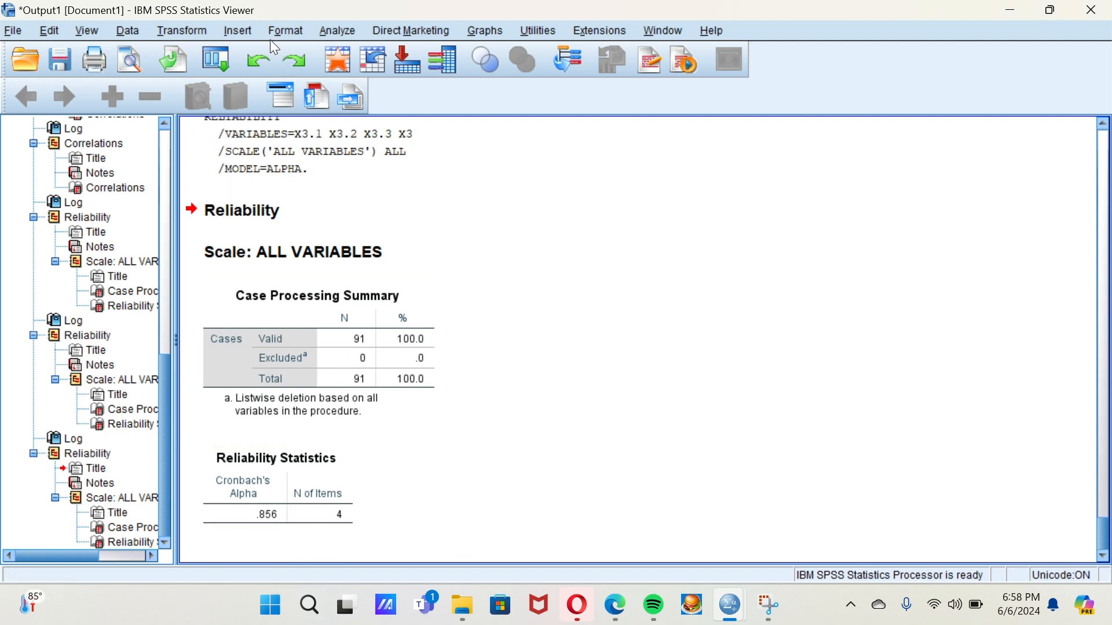
Reopen the reliability analysis, clear X3.1, X3.2, X3.3 and X3 from its items, and dismiss the WhatsApp notification
click(323, 33)
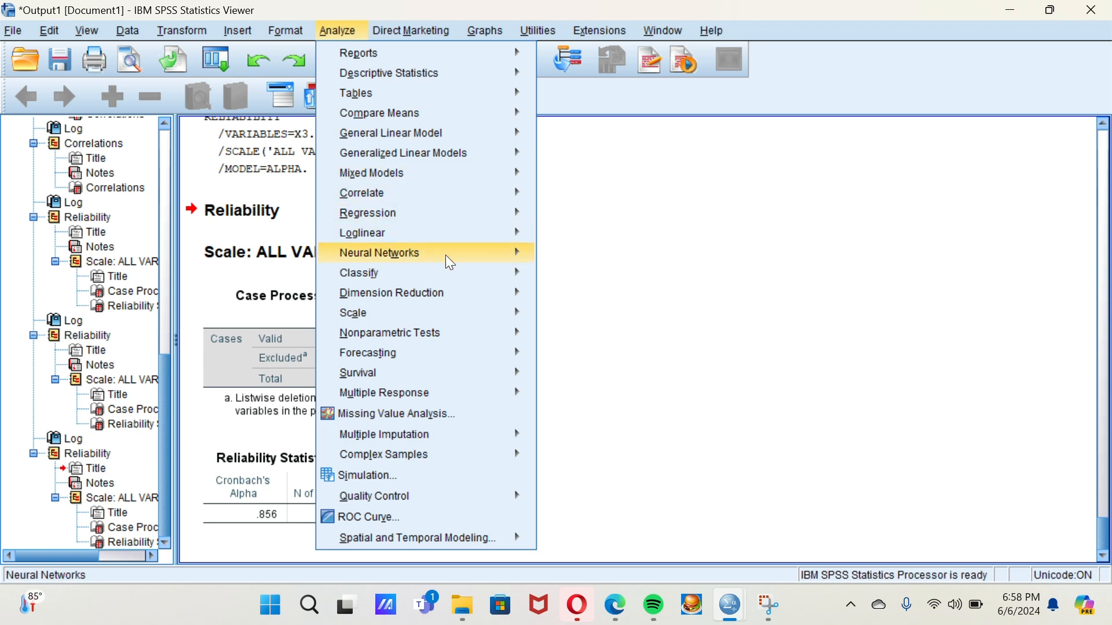
mouse_move(450, 308)
click(579, 313)
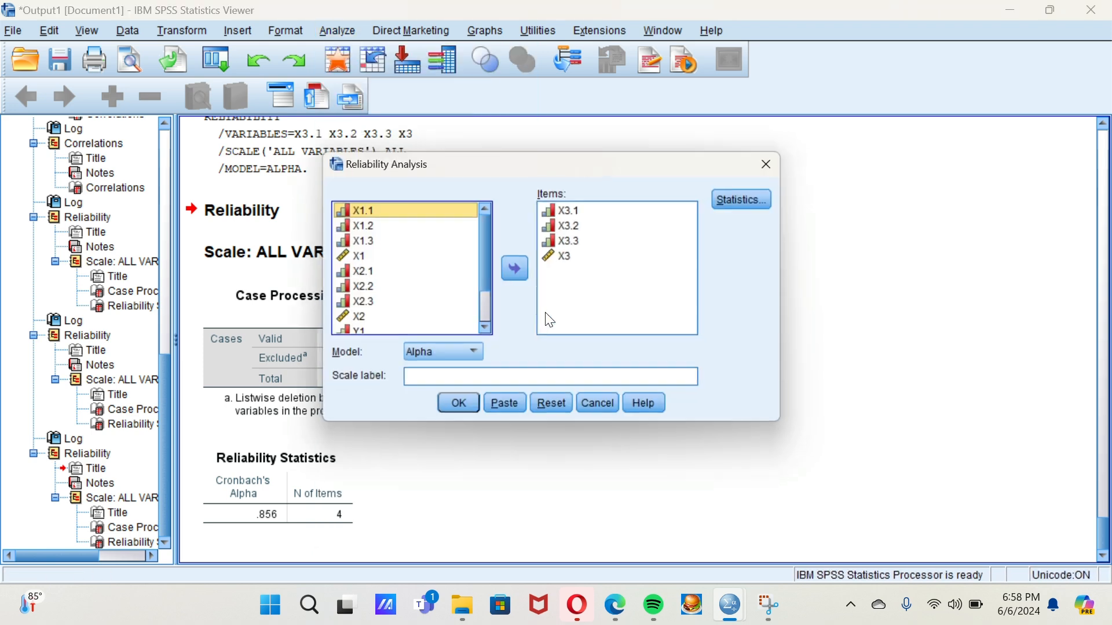
click(589, 214)
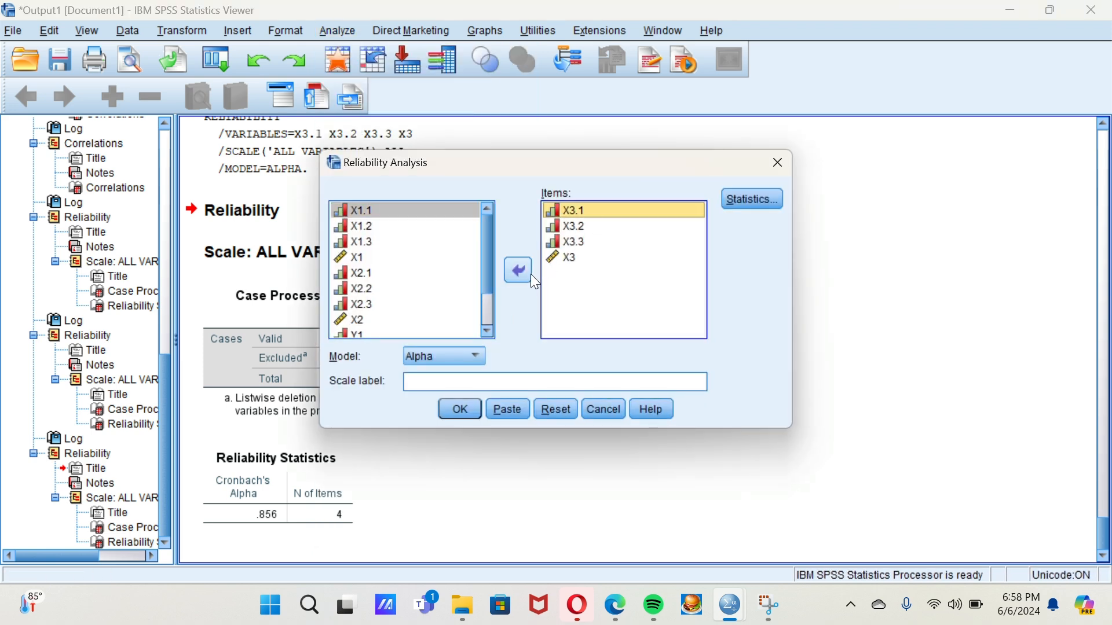
click(529, 274)
click(563, 211)
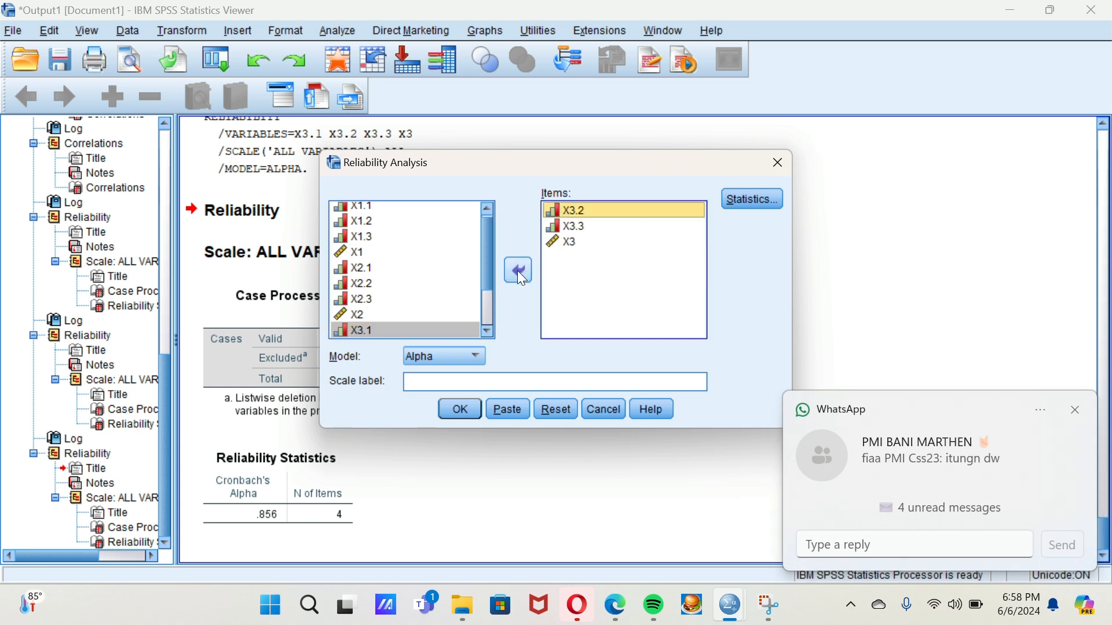
click(519, 271)
click(564, 210)
click(519, 269)
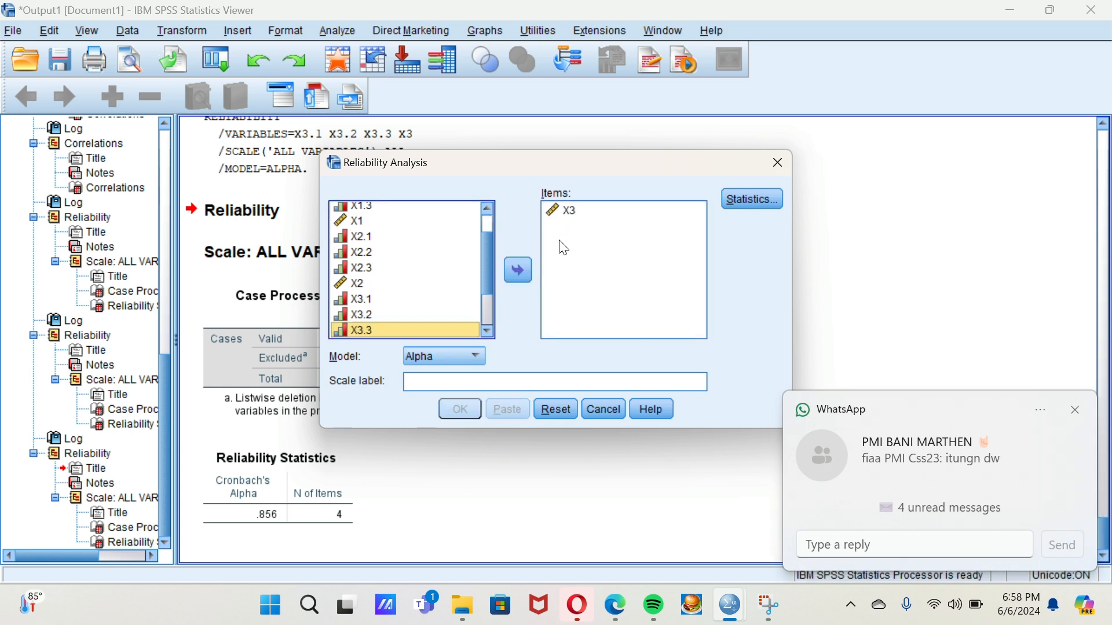
click(568, 212)
click(522, 272)
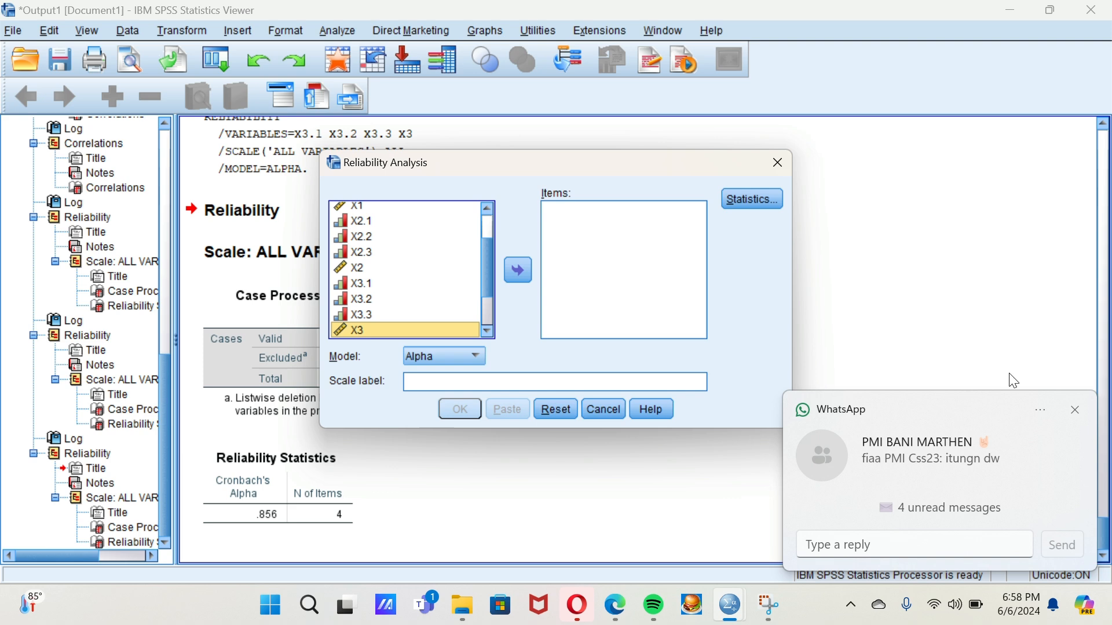
click(1081, 410)
Add Y1, Y2 and Y3 as the items of the reliability analysis
scroll(434, 272, down, 1)
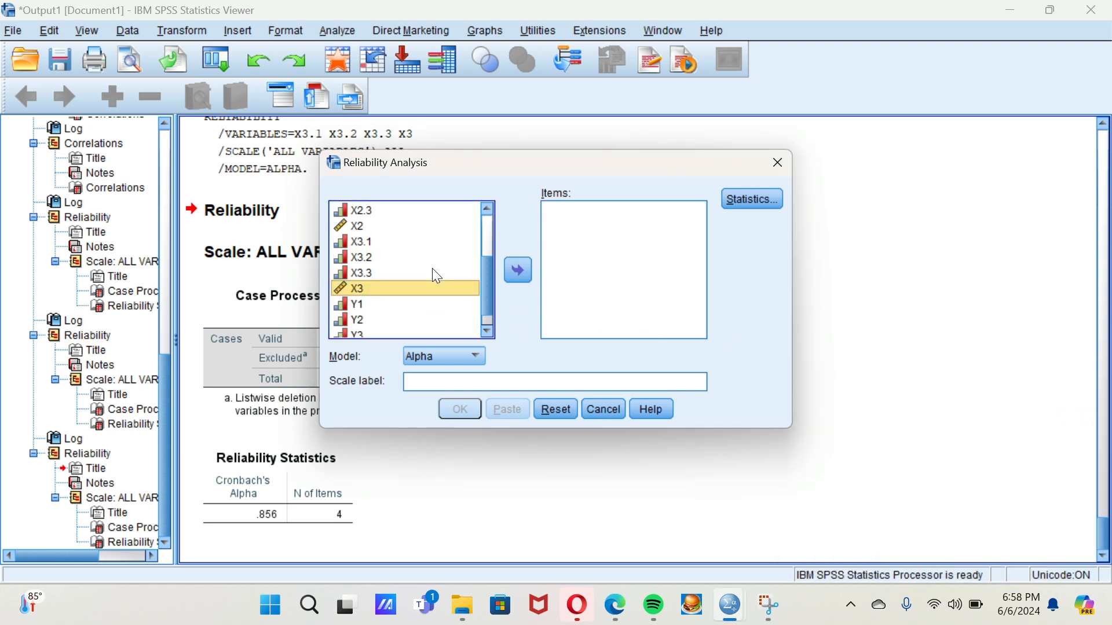
scroll(437, 275, down, 1)
click(413, 299)
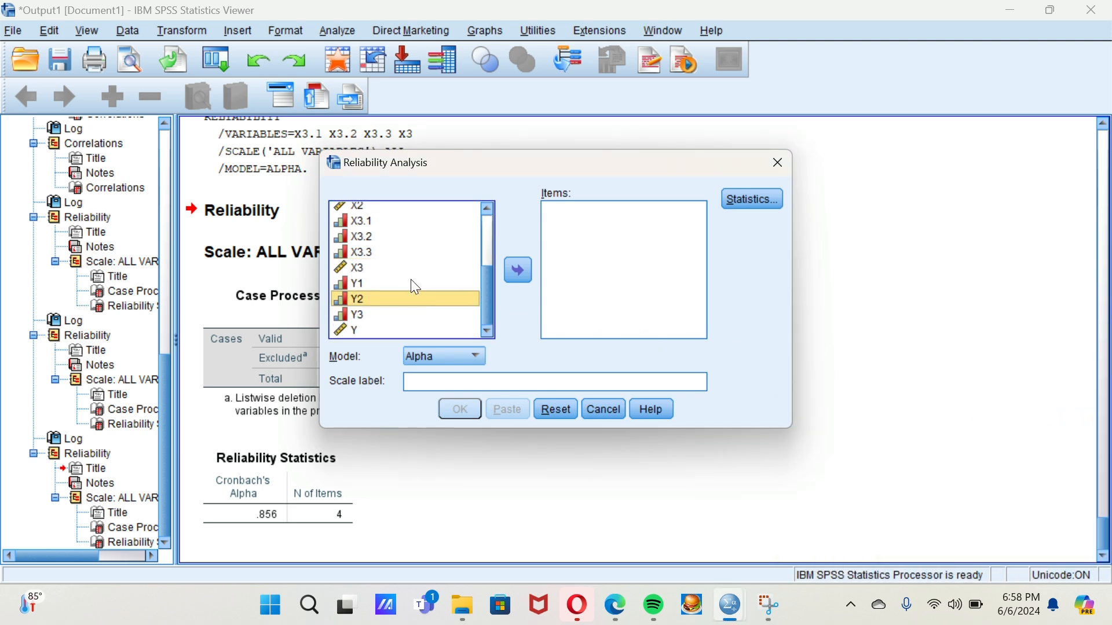
click(415, 283)
click(518, 270)
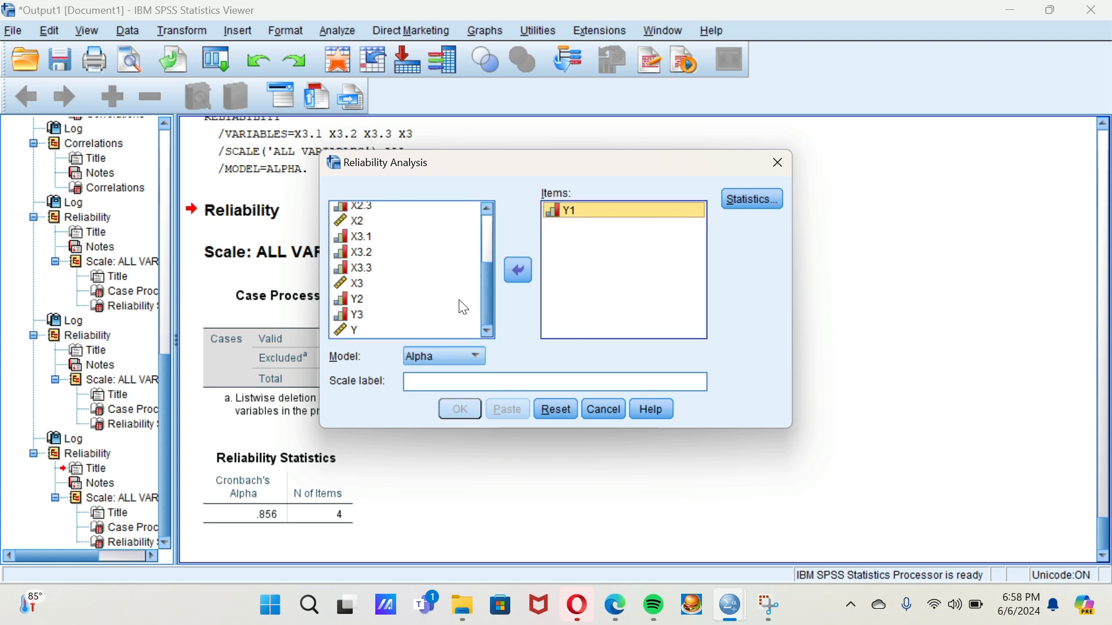
click(450, 300)
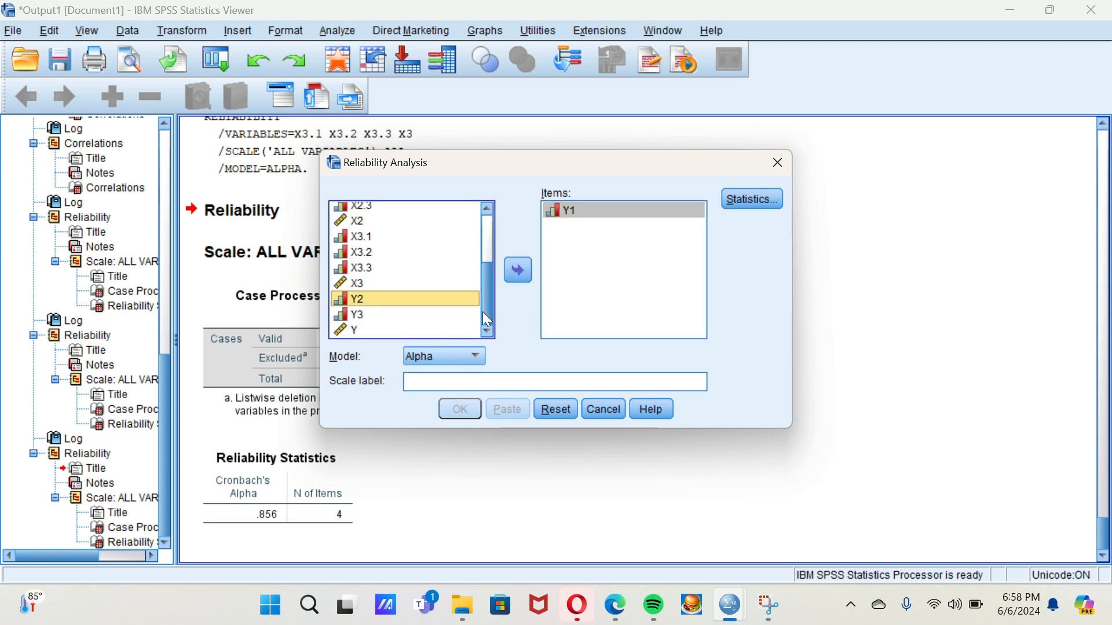
click(519, 272)
click(447, 318)
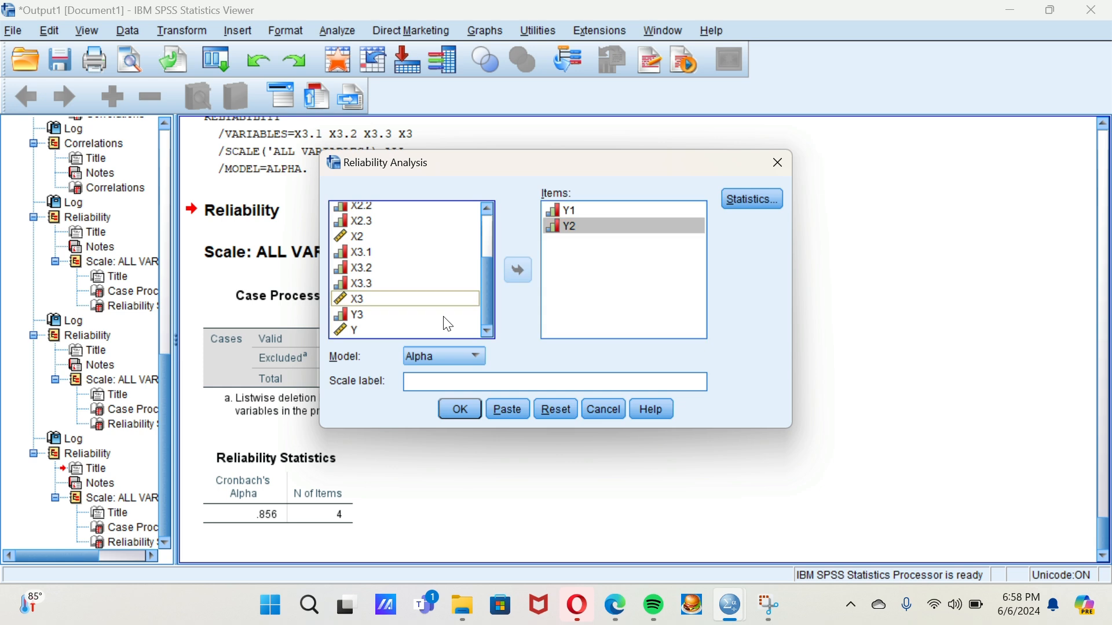
click(518, 272)
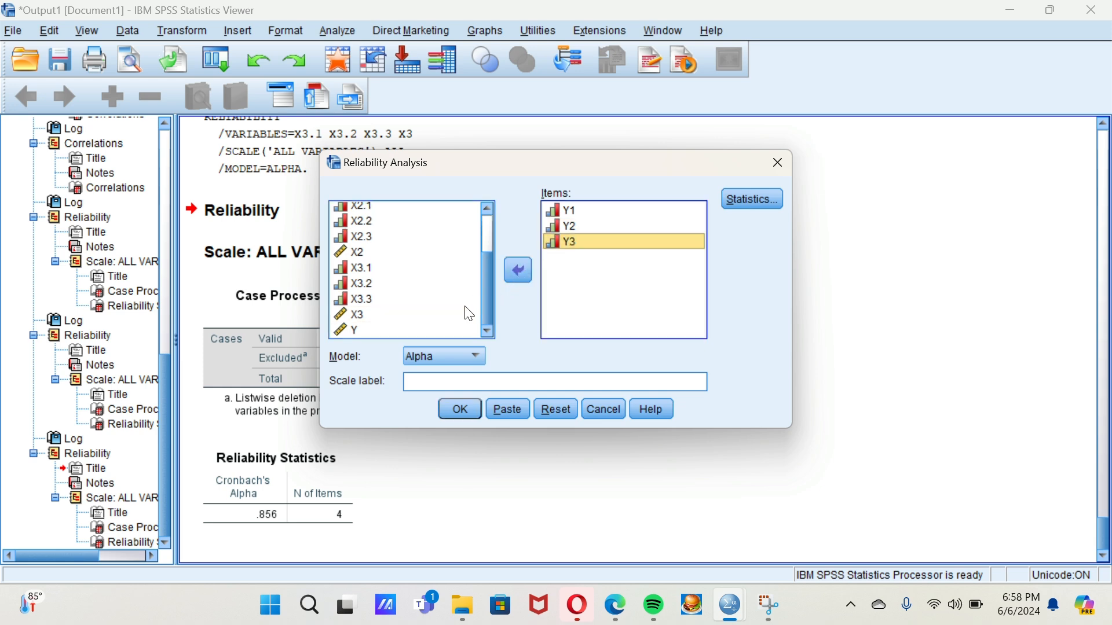
Add the scale variable Y to the reliability items and run the analysis with the Alpha model
click(443, 332)
click(513, 280)
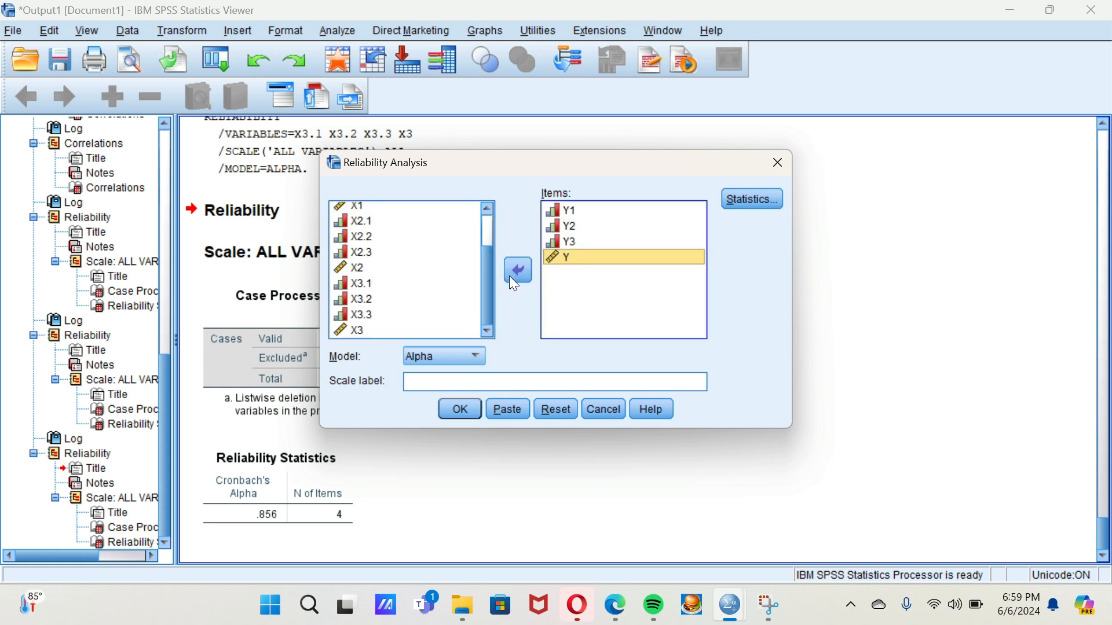
click(465, 409)
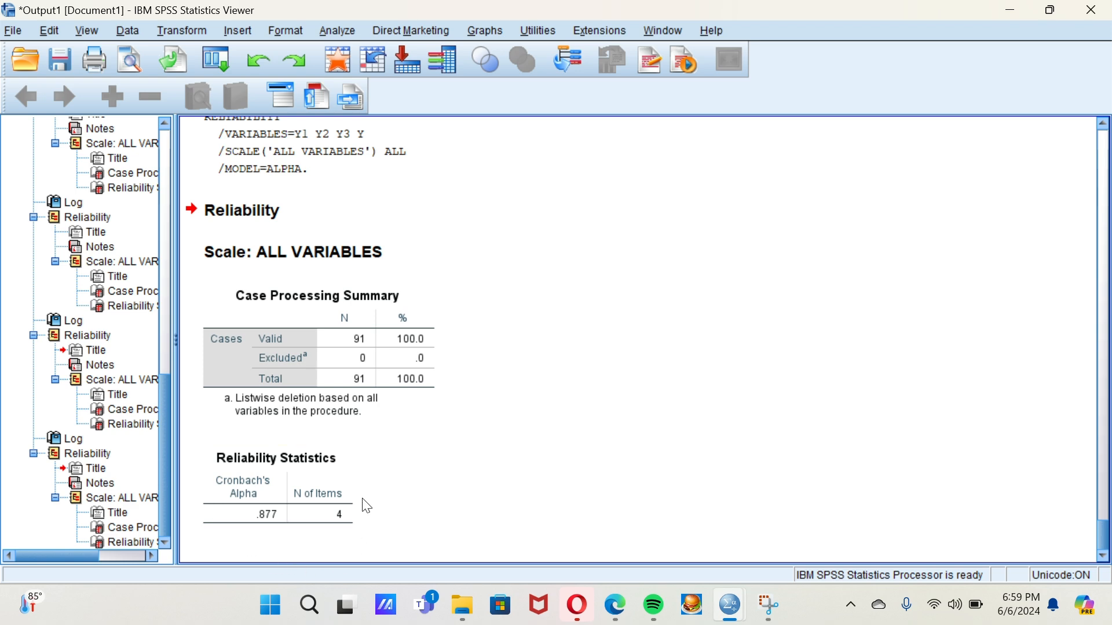
Switch to the data editor, start a linear regression and set Y as the dependent variable
scroll(326, 354, up, 5)
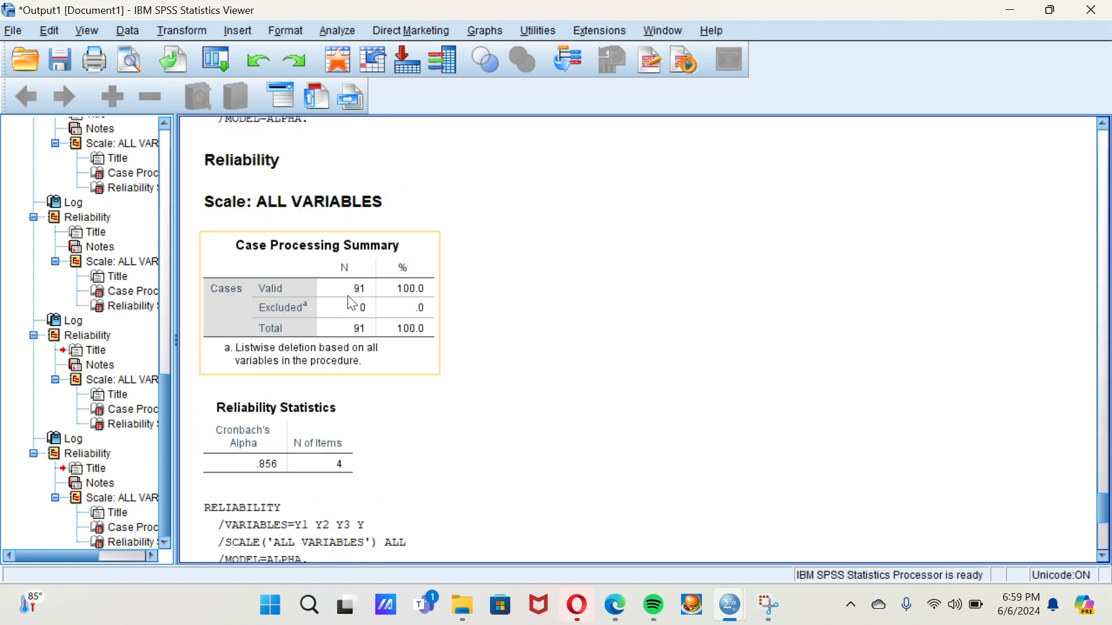
scroll(353, 303, down, 5)
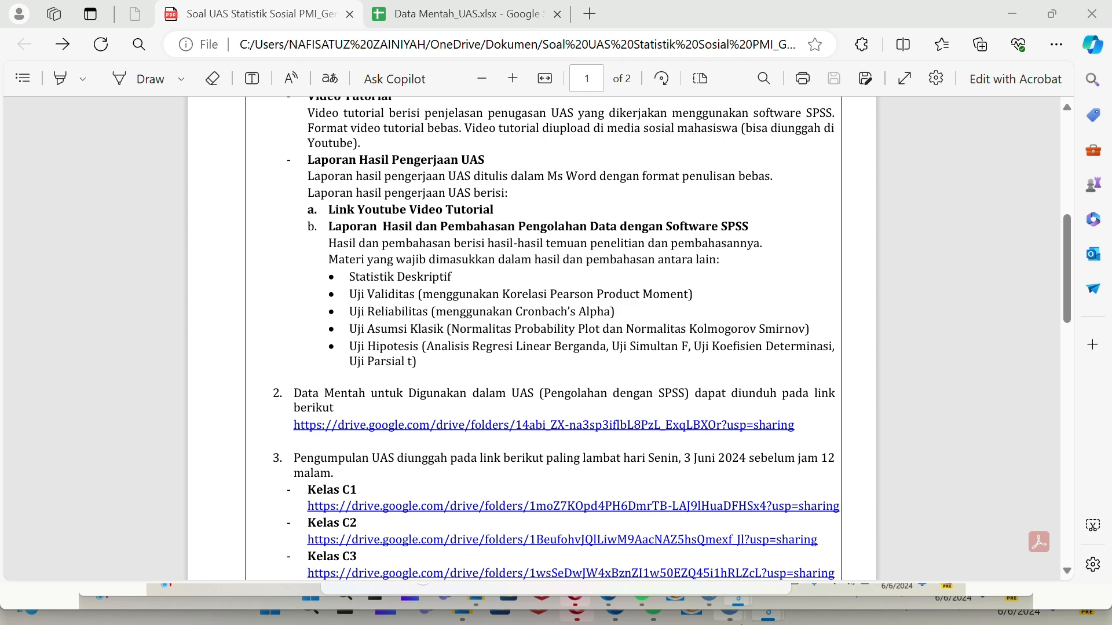
mouse_move(732, 619)
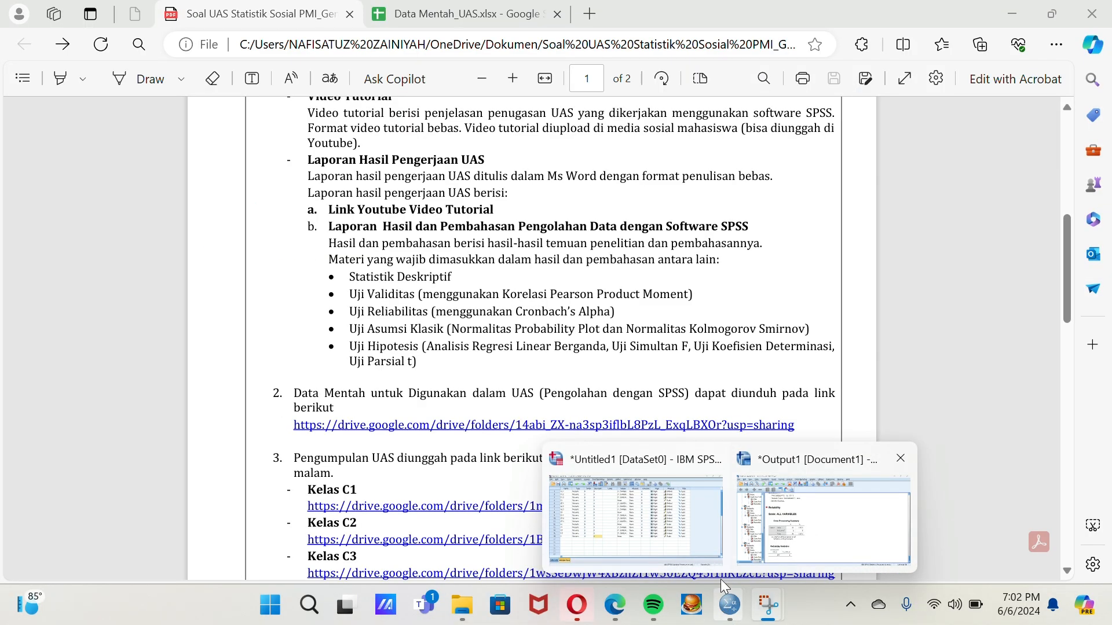
click(692, 536)
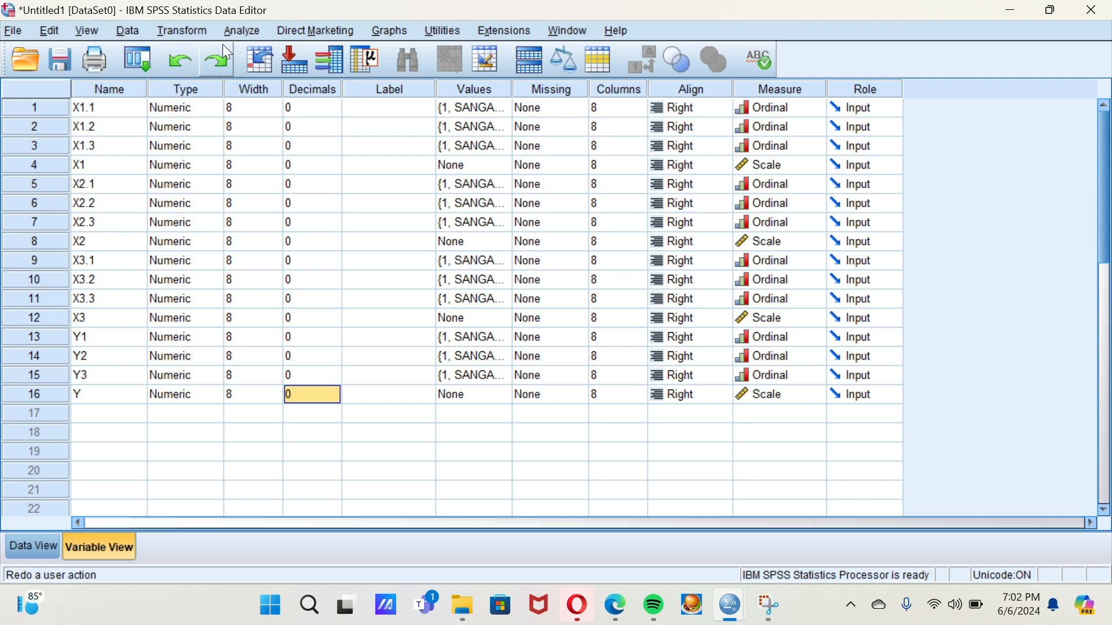
click(240, 30)
mouse_move(353, 223)
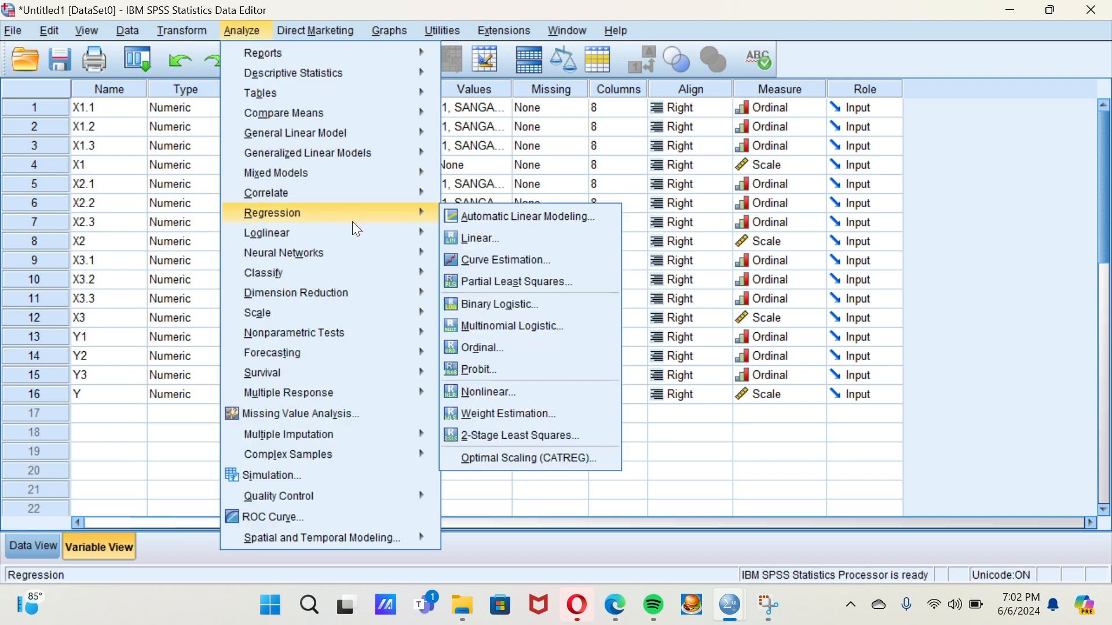
click(501, 238)
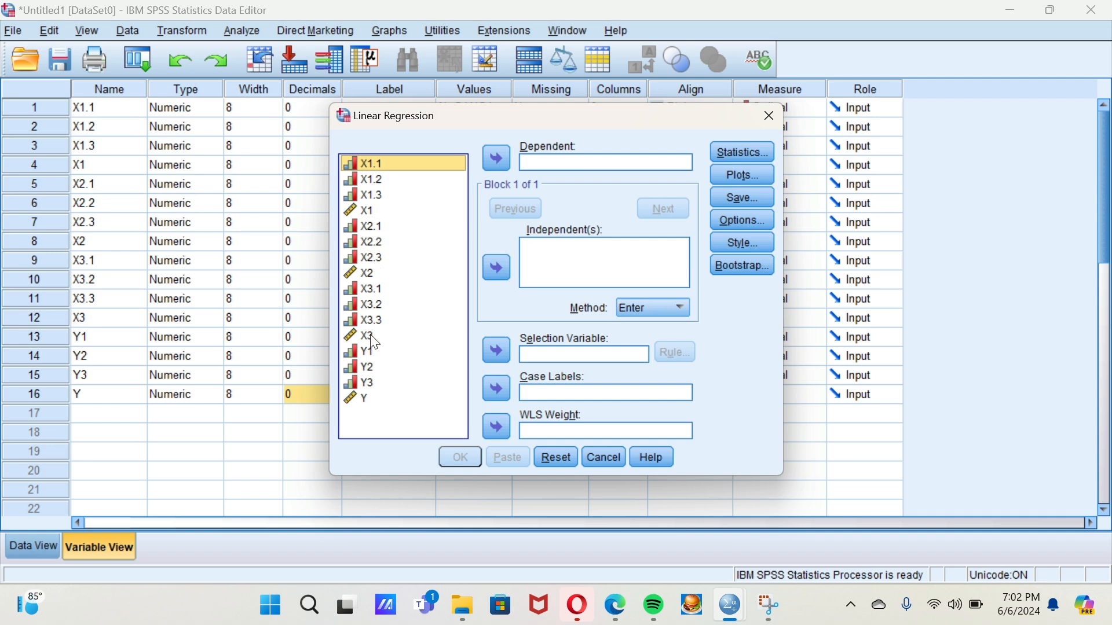
click(381, 399)
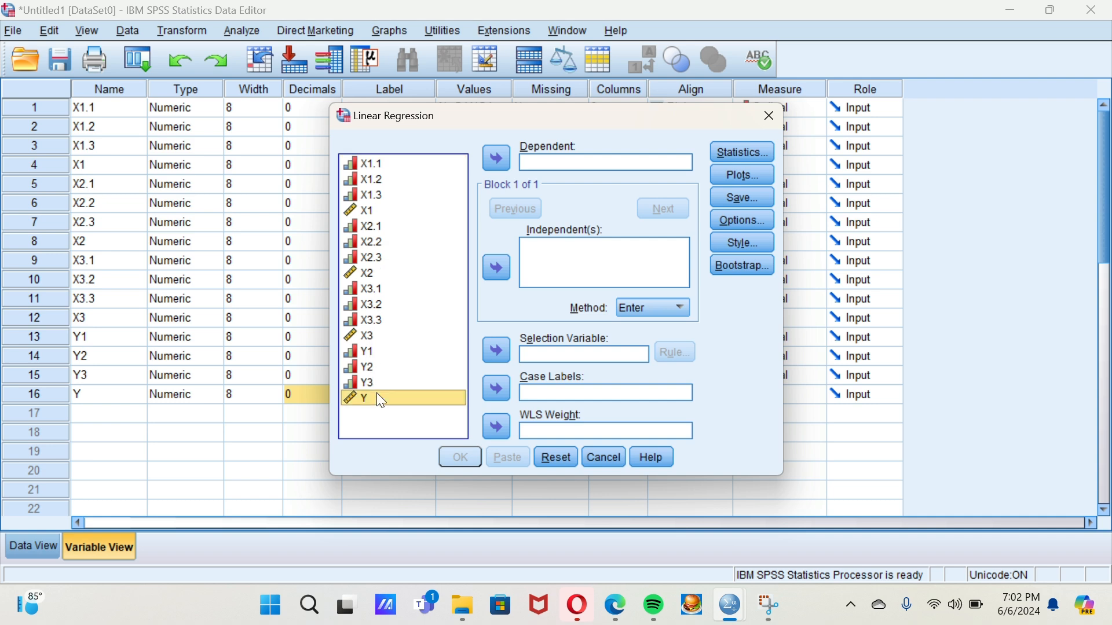
click(499, 157)
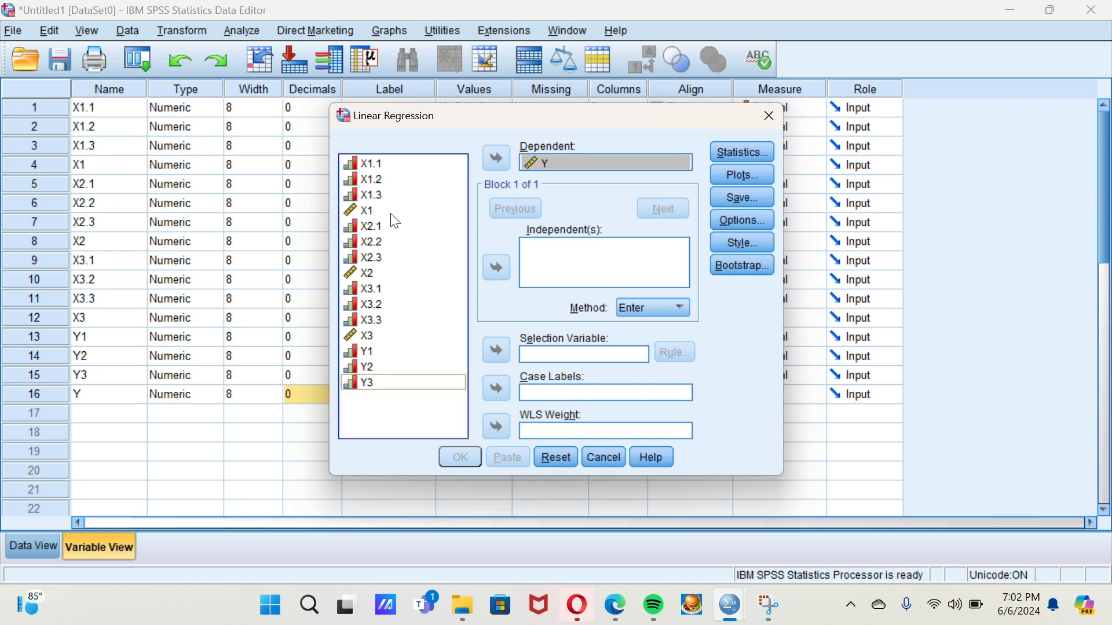
Add the scale variables X1, X2 and X3 as the independent variables of the regression
click(365, 210)
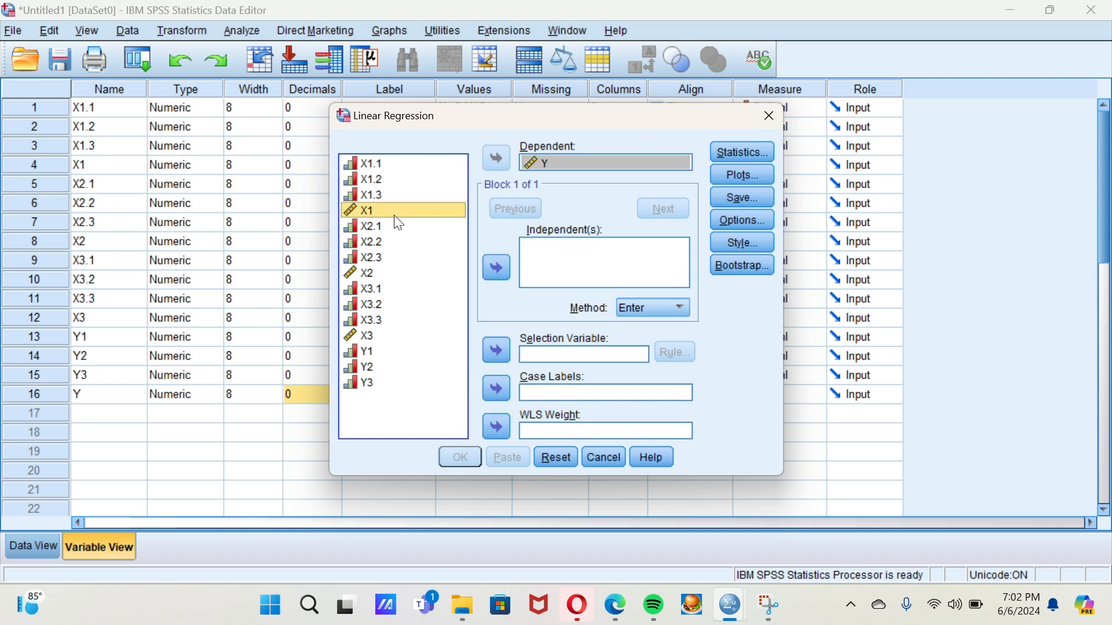
click(496, 268)
click(377, 273)
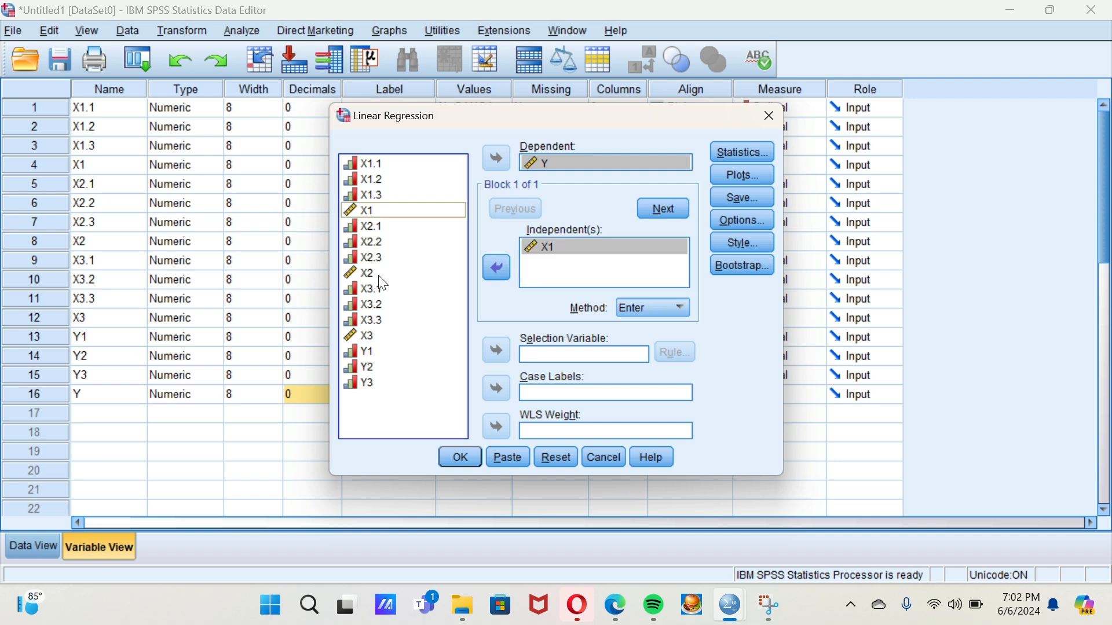
click(492, 266)
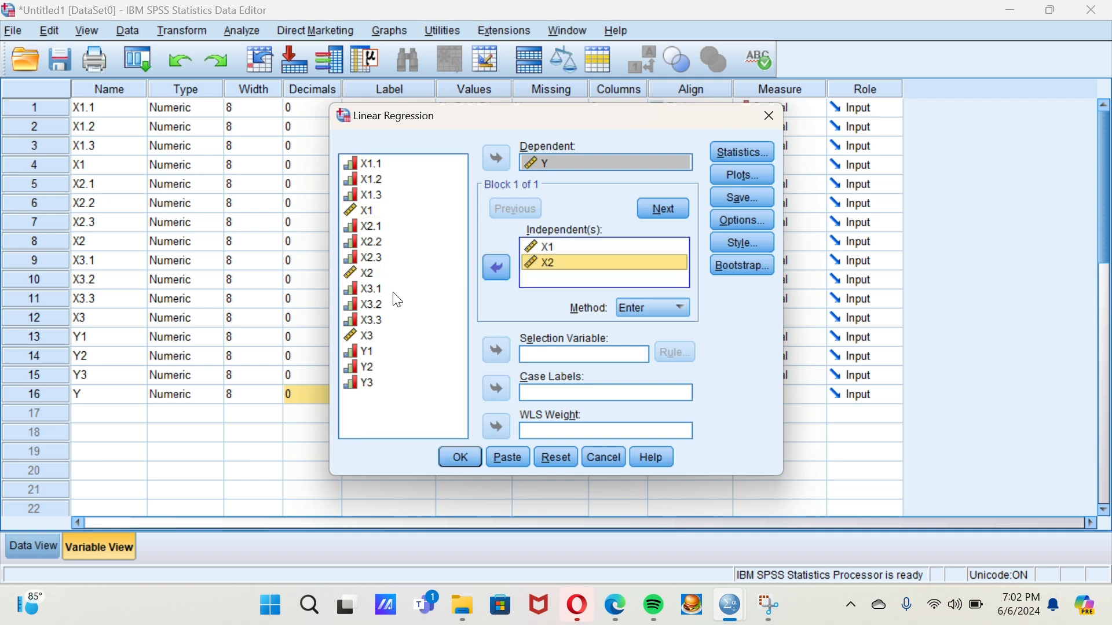
click(371, 336)
click(499, 270)
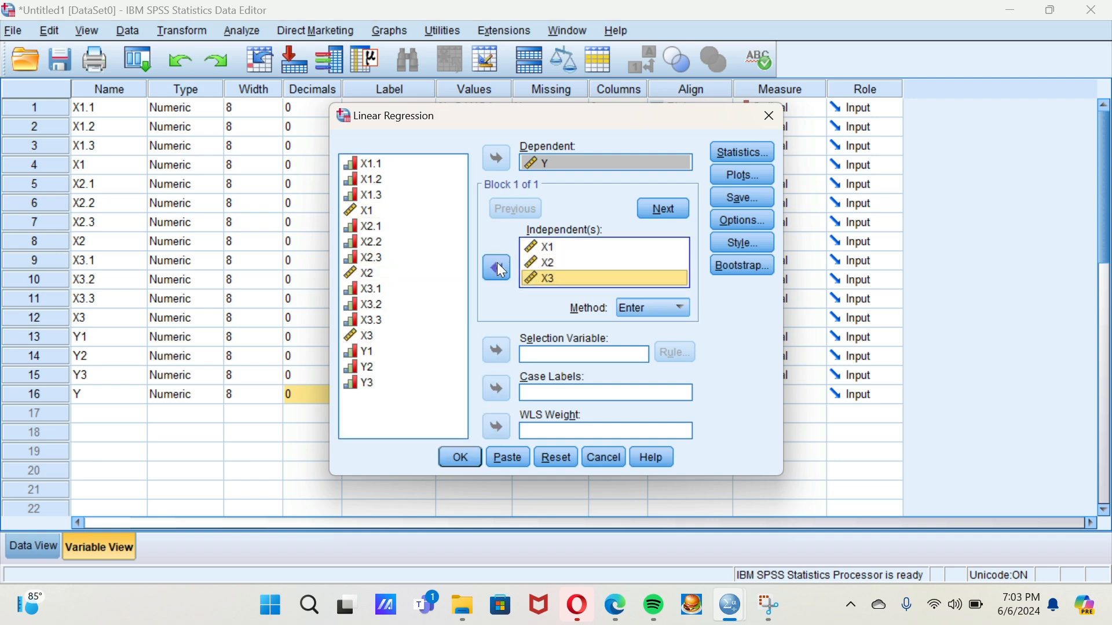
Request a normal probability plot of the standardized residuals and run the linear regression
click(735, 177)
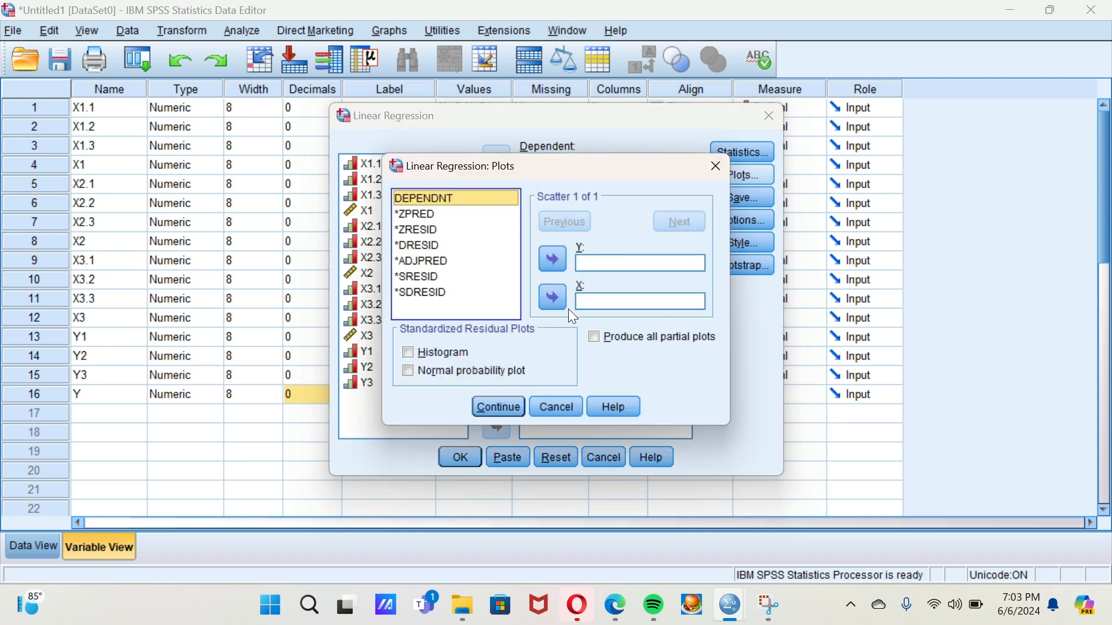
click(429, 215)
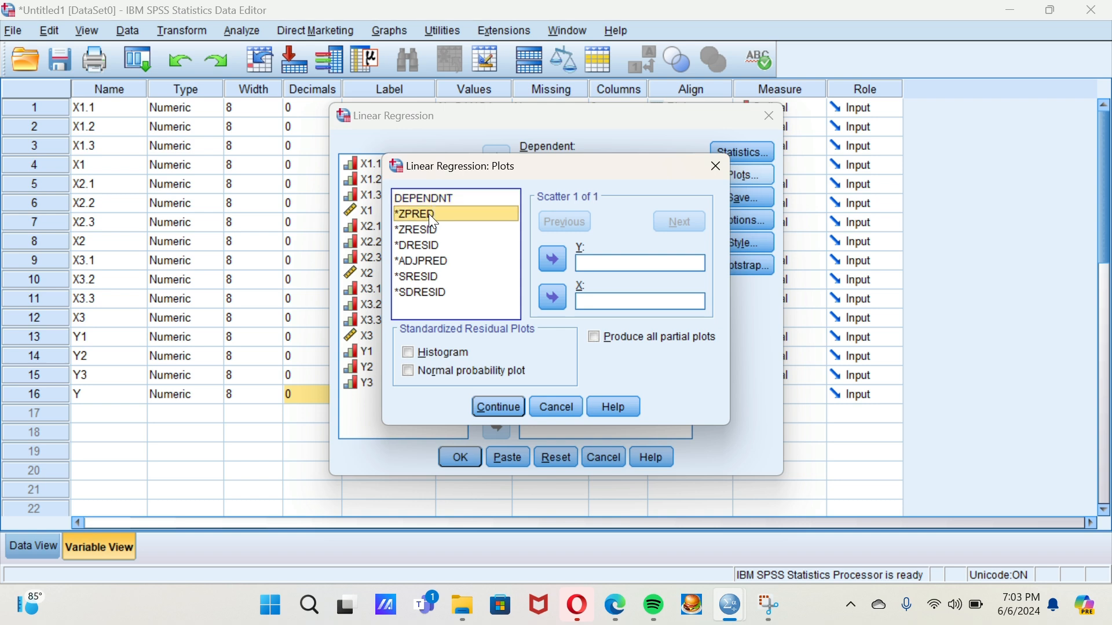
click(423, 203)
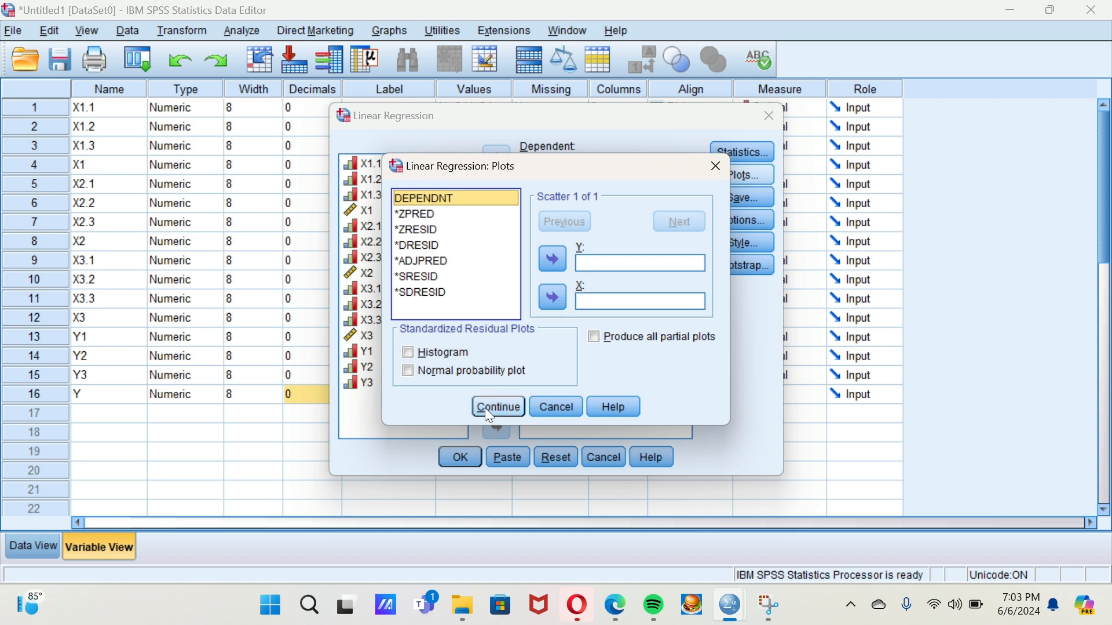
click(409, 373)
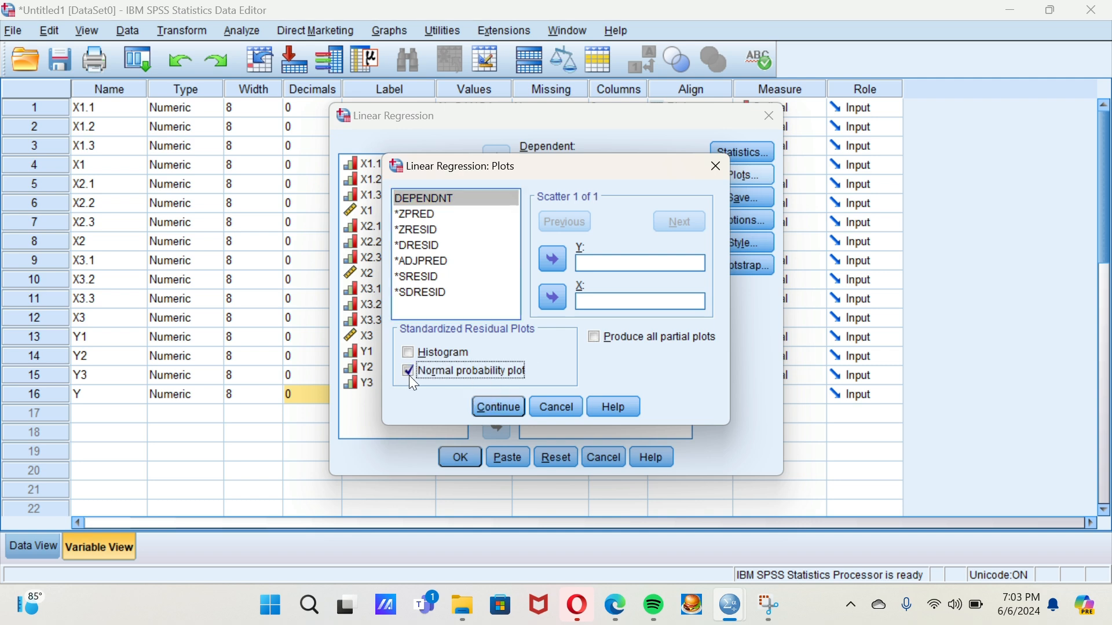
click(499, 408)
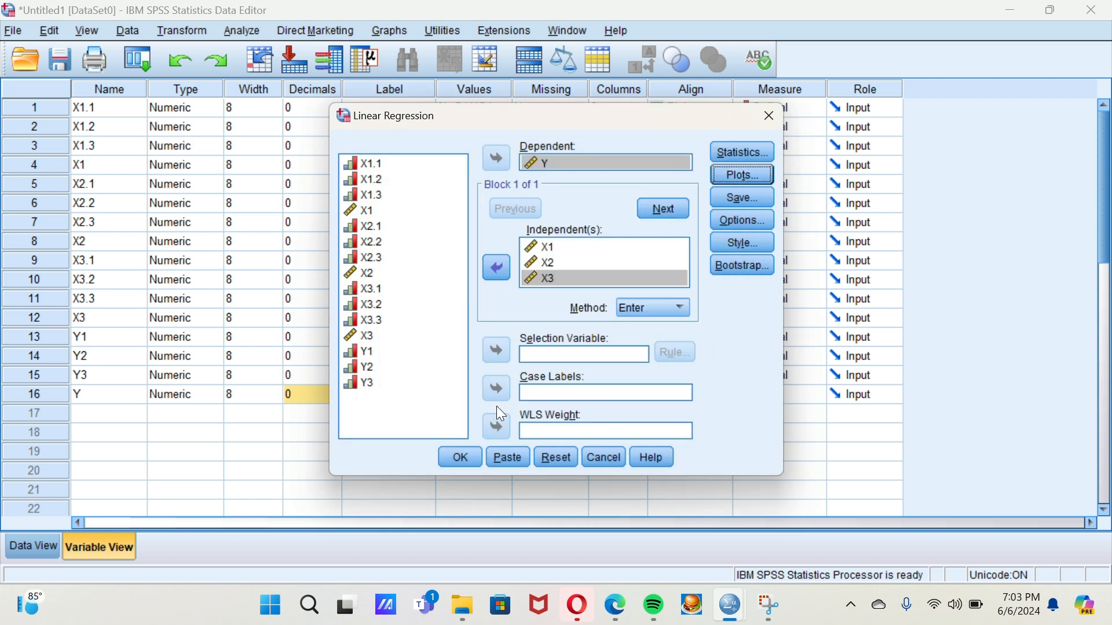
click(466, 454)
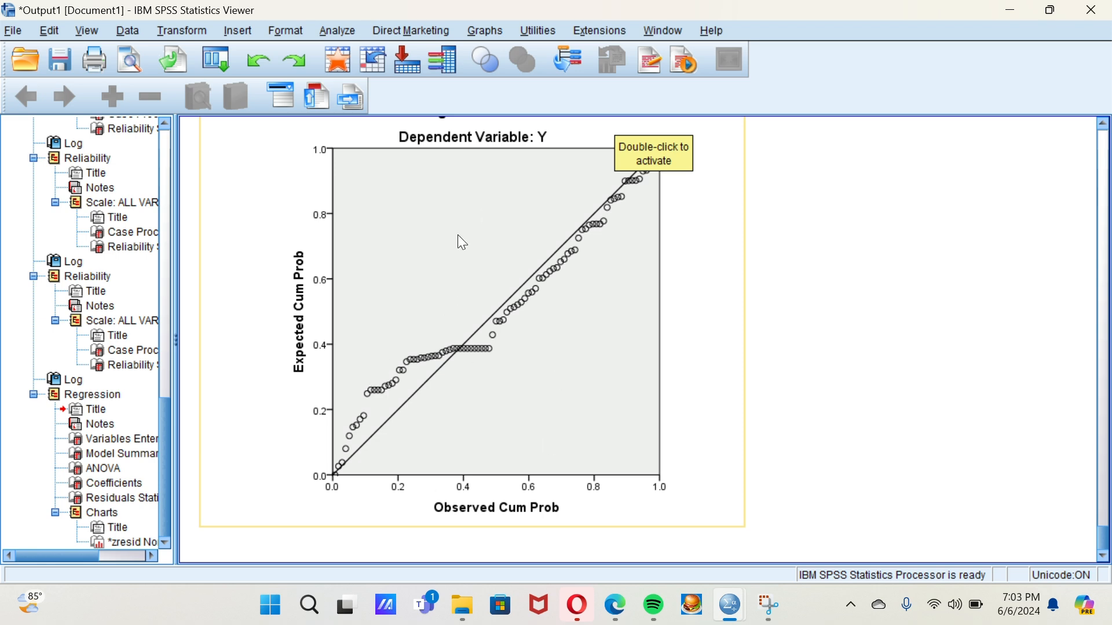
scroll(497, 231, up, 3)
scroll(497, 232, down, 3)
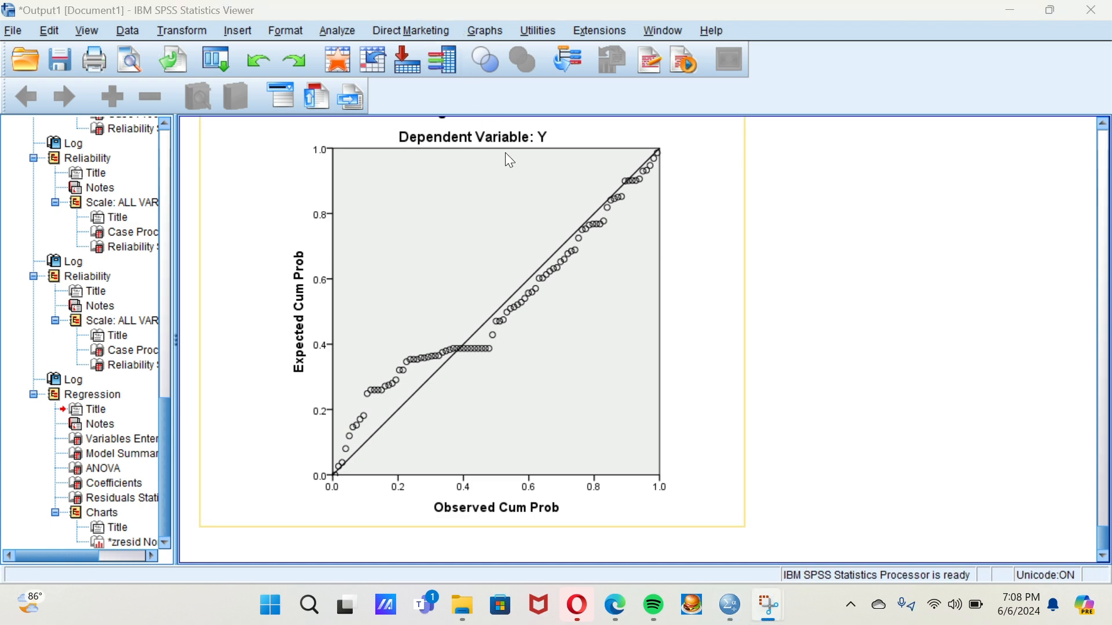
Check the required classical assumption tests in the exam PDF in Edge, and return to the SPSS data editor
mouse_move(615, 606)
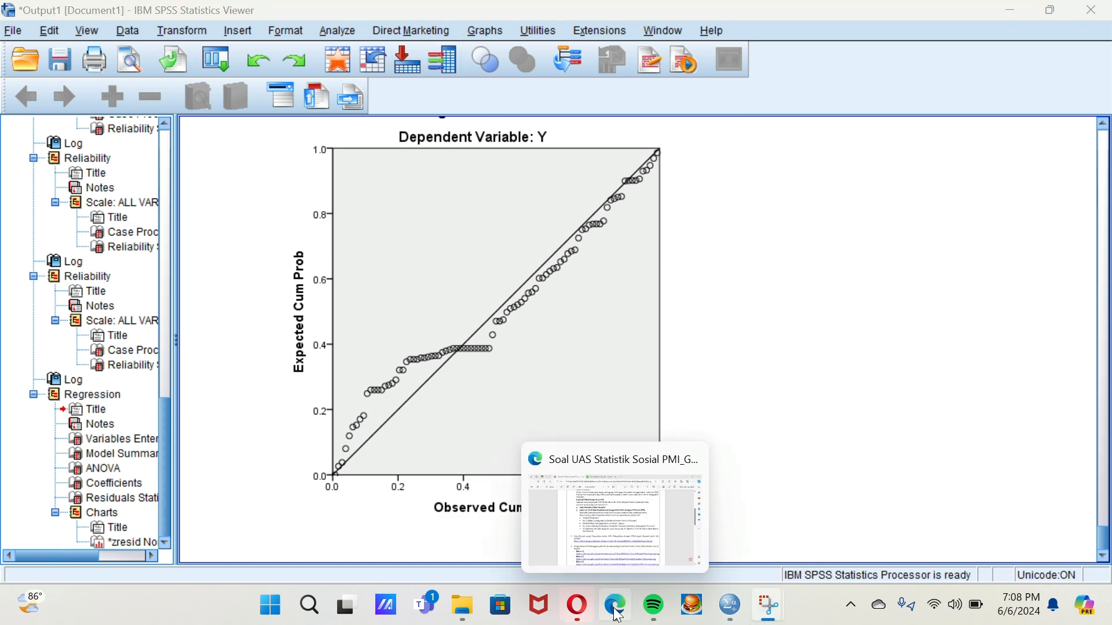
click(603, 530)
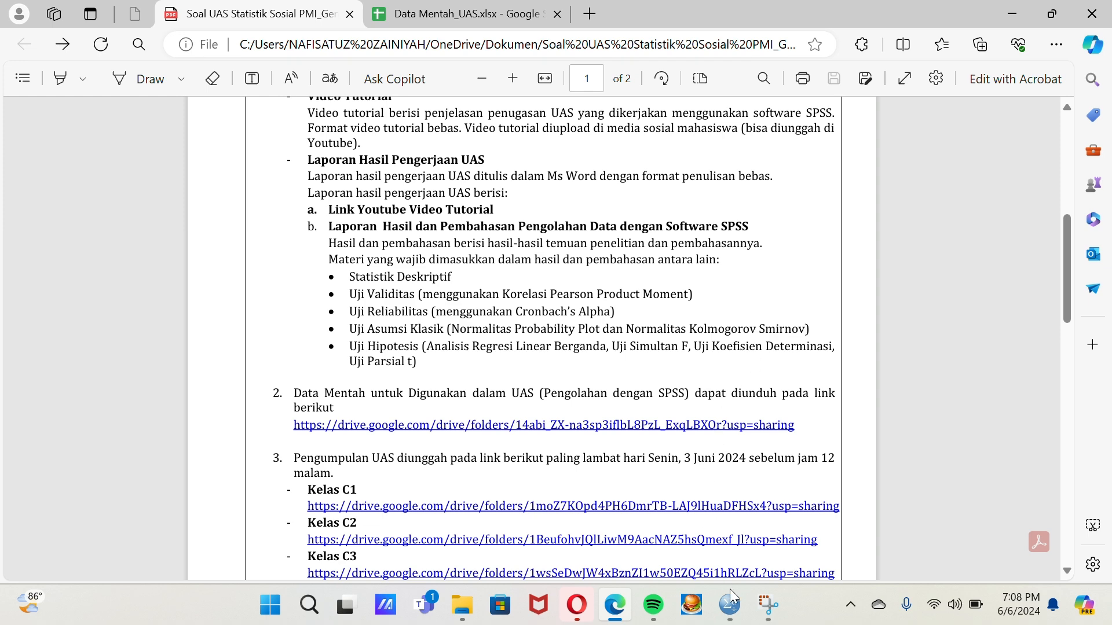
mouse_move(730, 603)
click(658, 534)
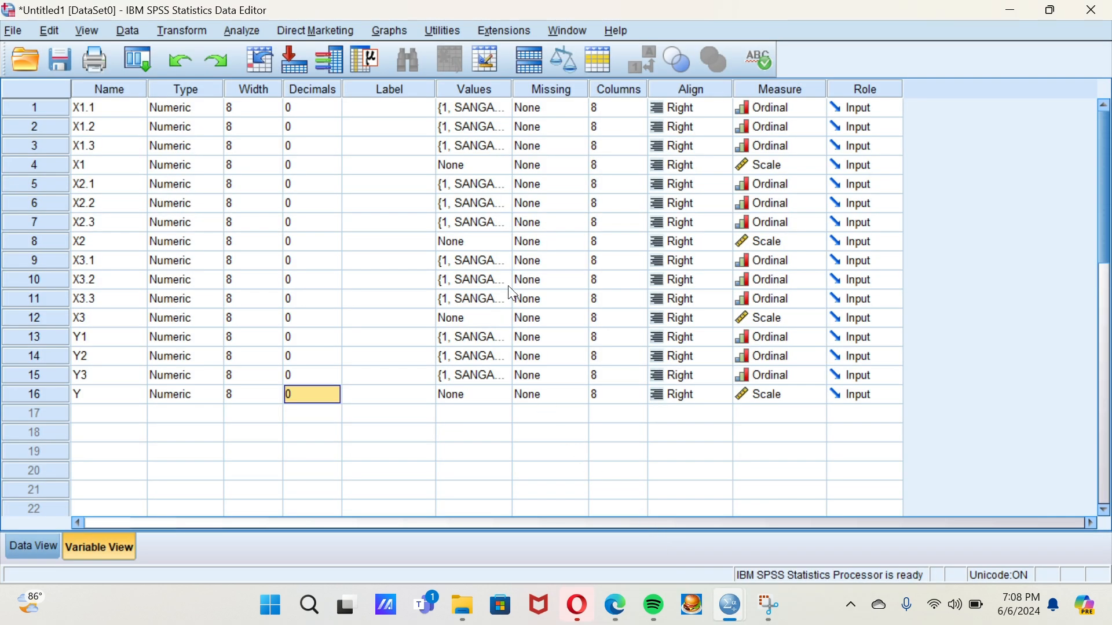
Rerun the linear regression of Y on X1, X2 and X3, saving the unstandardized residuals as a new variable
click(252, 30)
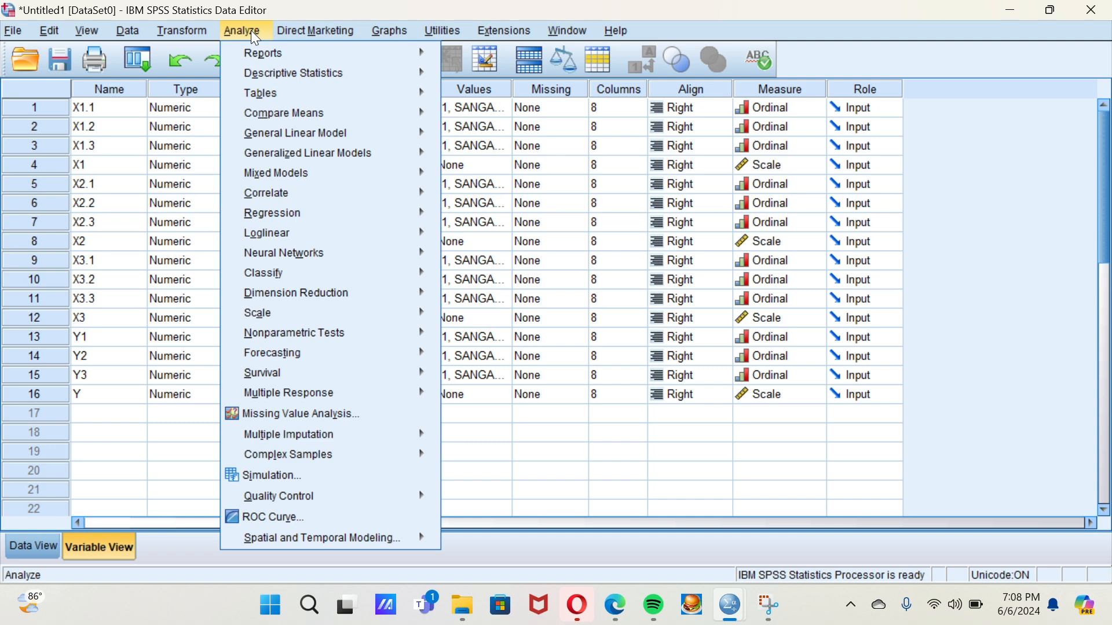
mouse_move(339, 205)
mouse_move(388, 213)
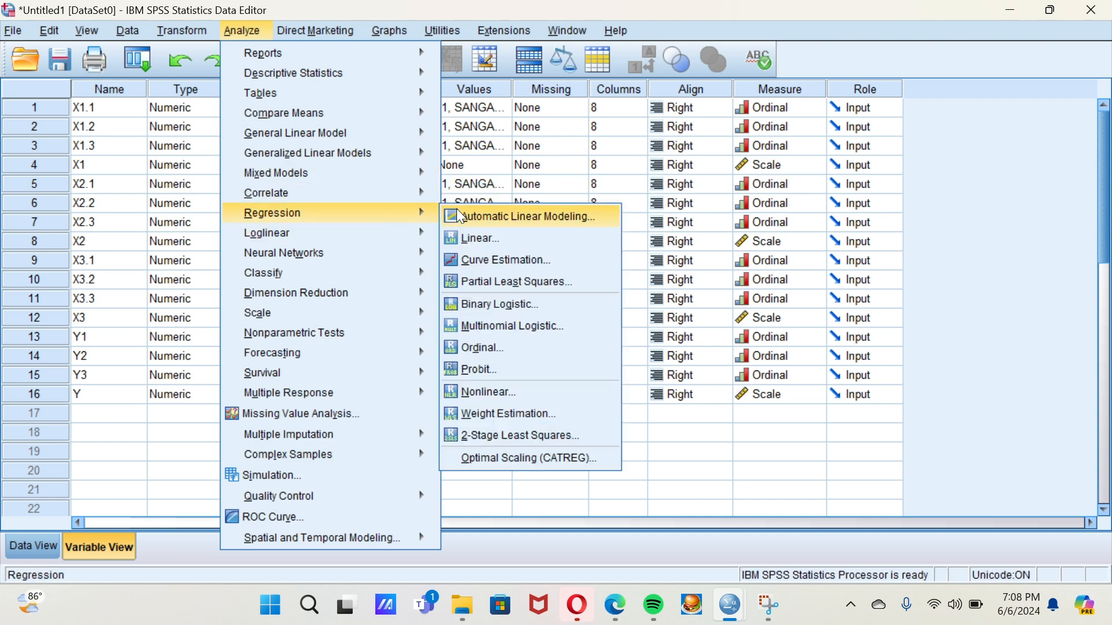
click(493, 238)
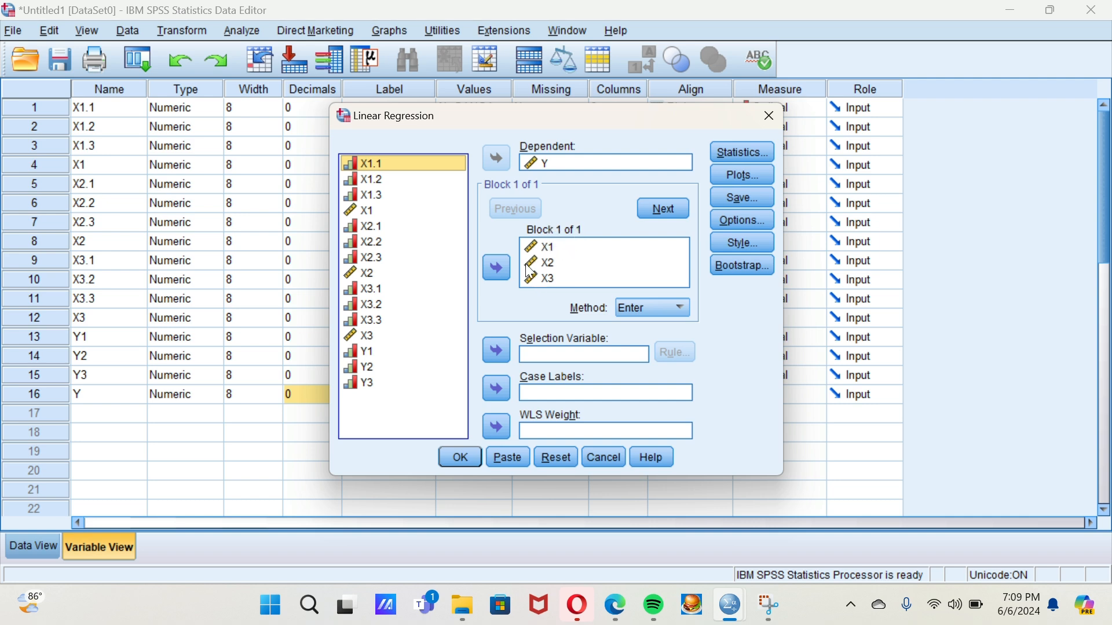
click(742, 196)
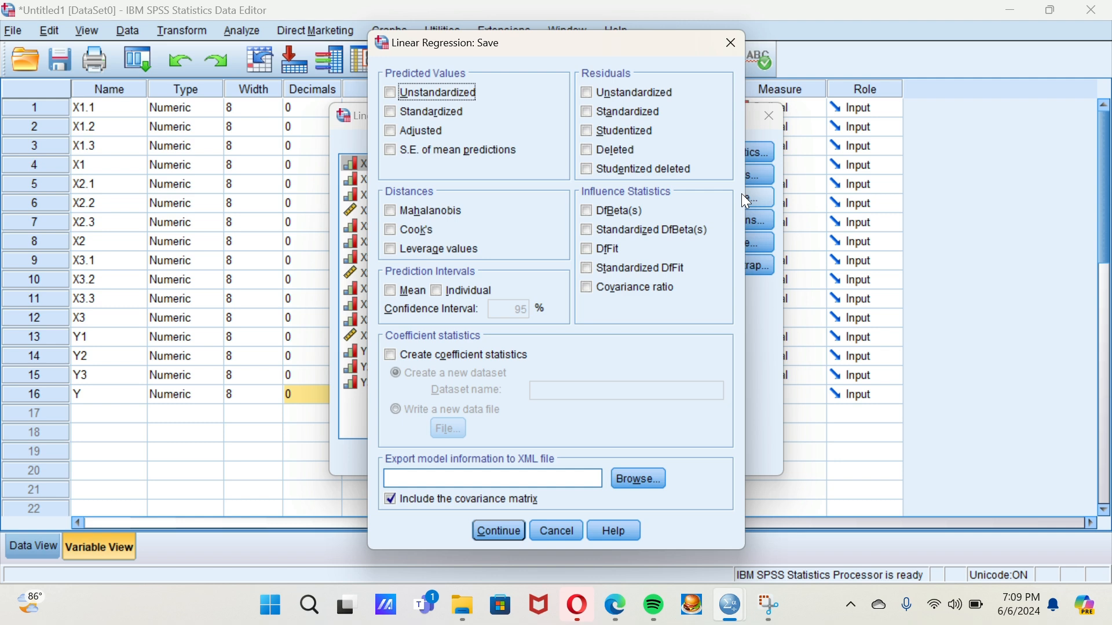
click(587, 94)
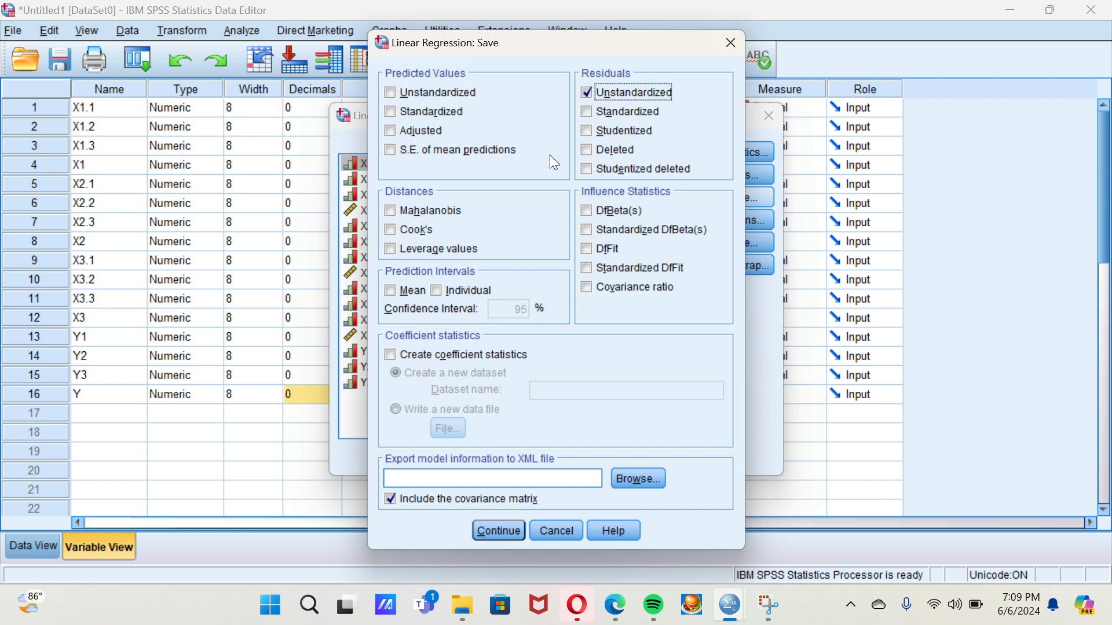
click(498, 532)
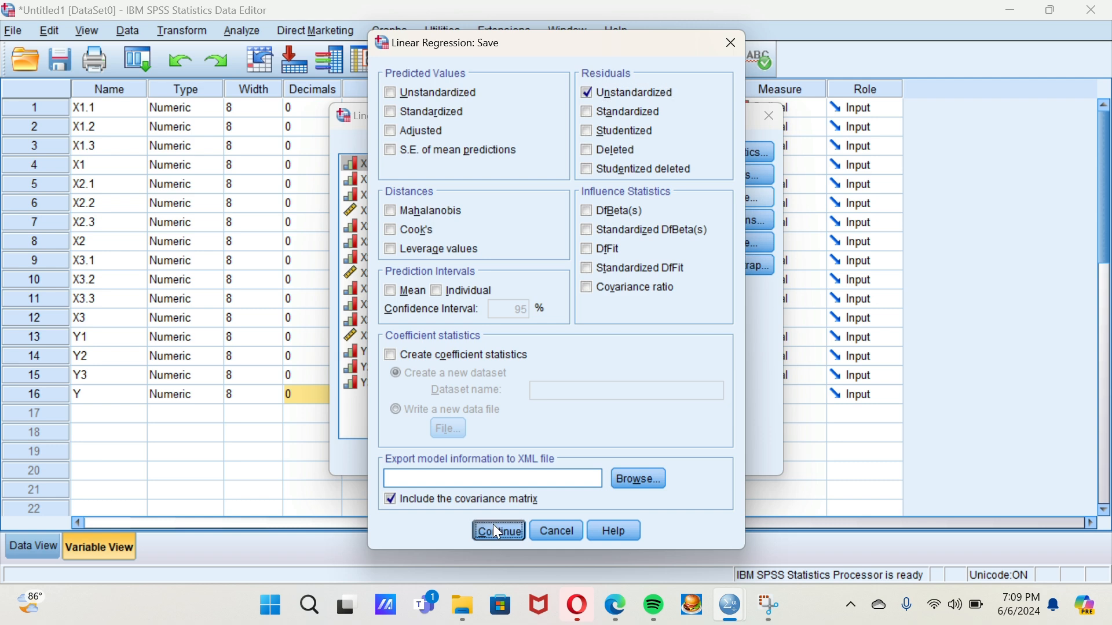
key(Return)
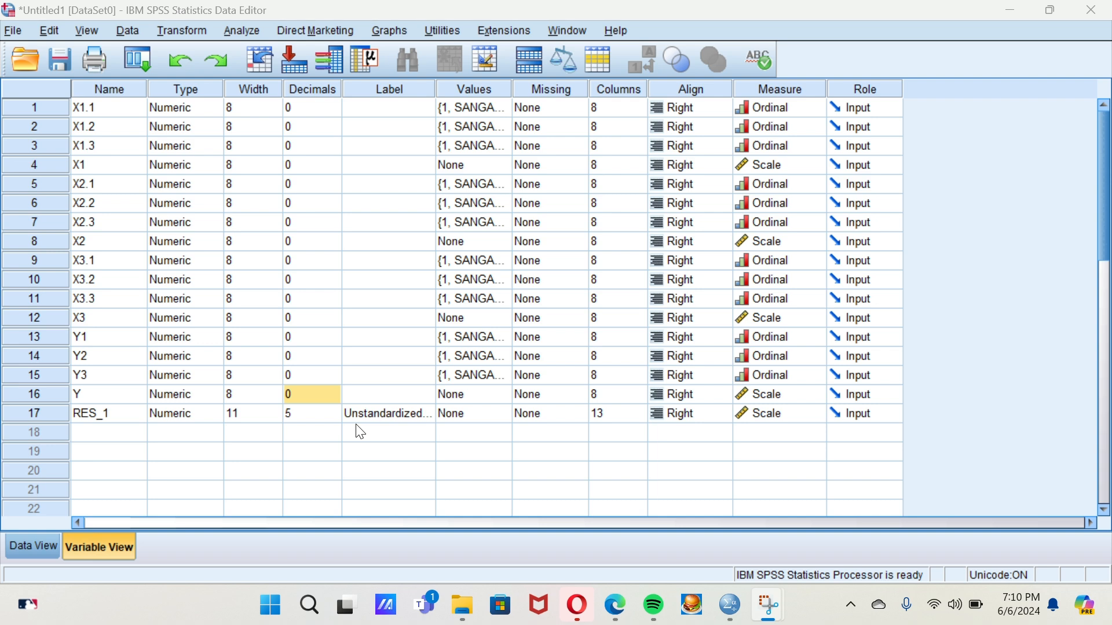
Run the legacy nonparametric 1-Sample K-S test on the unstandardized residual variable, with Normal as the test distribution
click(420, 415)
click(373, 183)
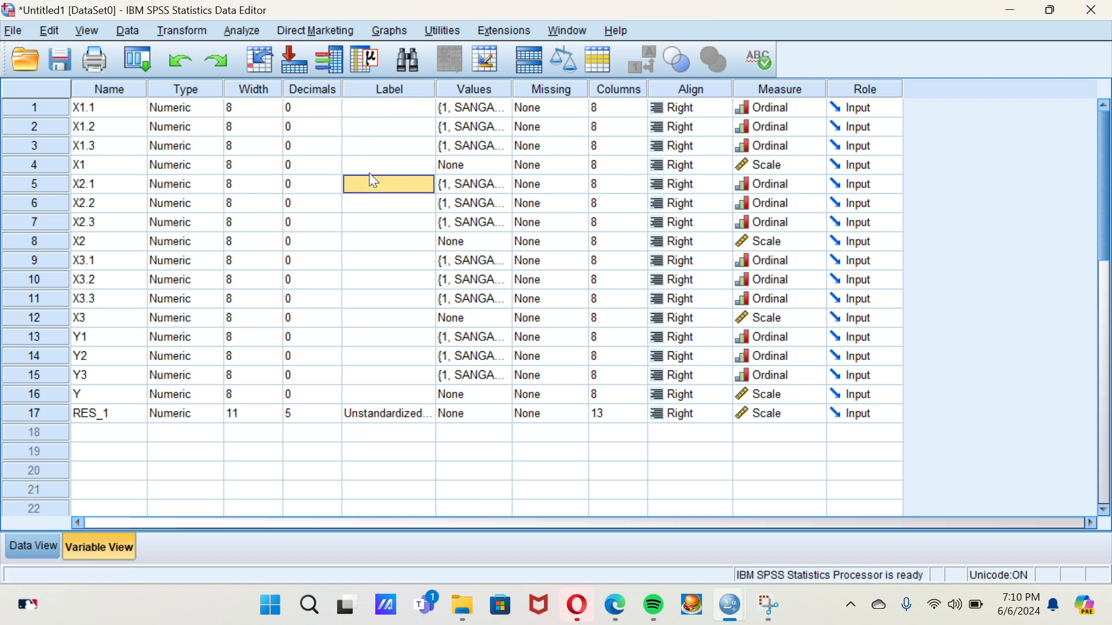
click(243, 32)
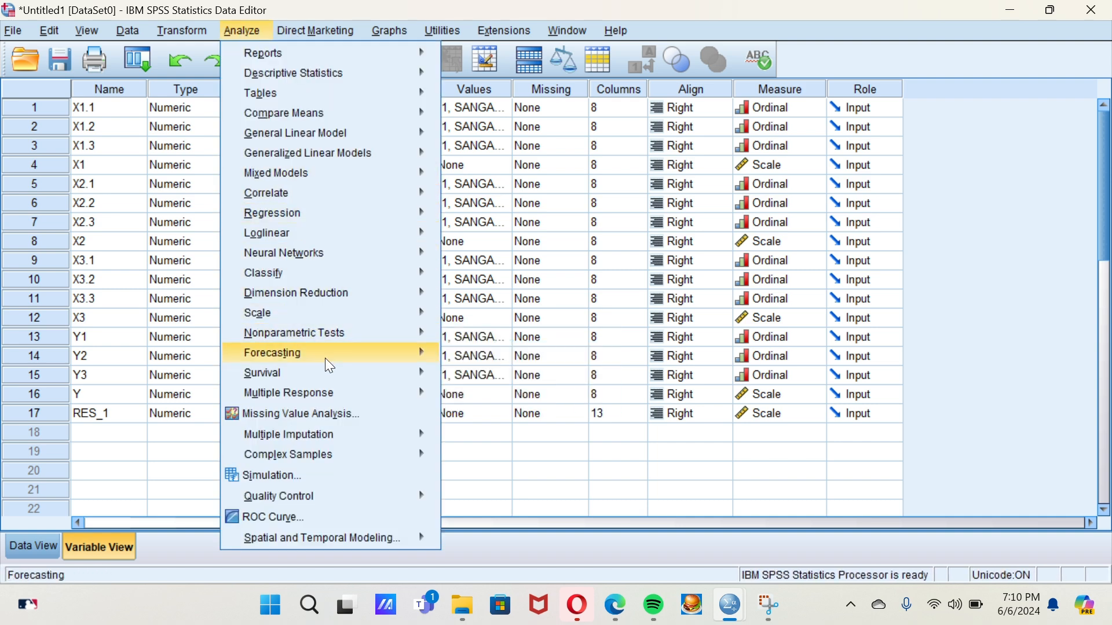
mouse_move(344, 356)
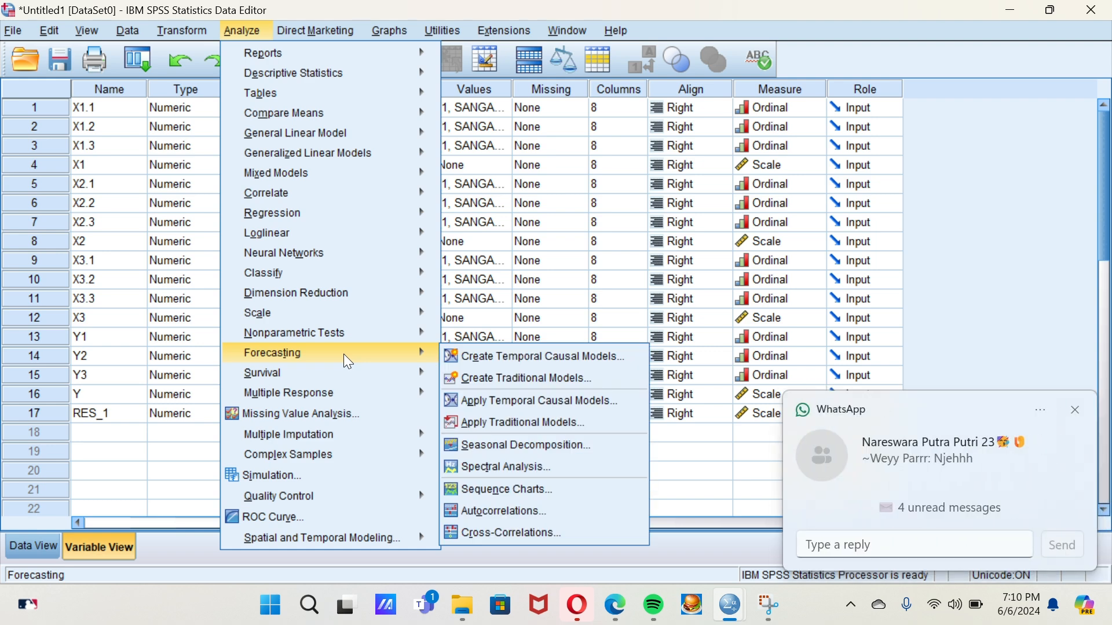
mouse_move(365, 340)
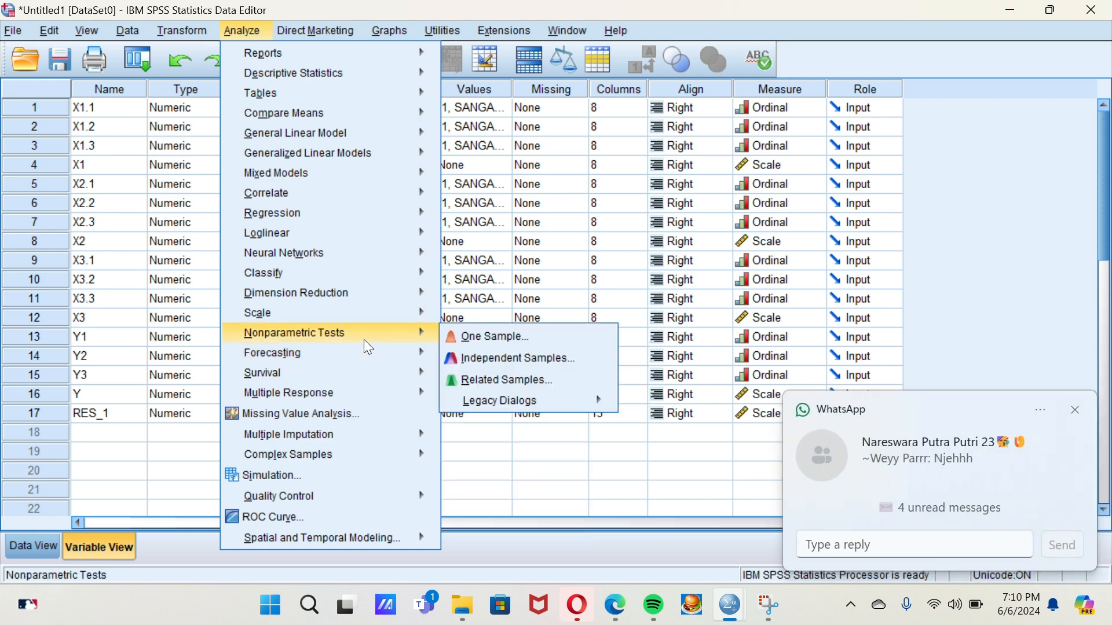
mouse_move(378, 266)
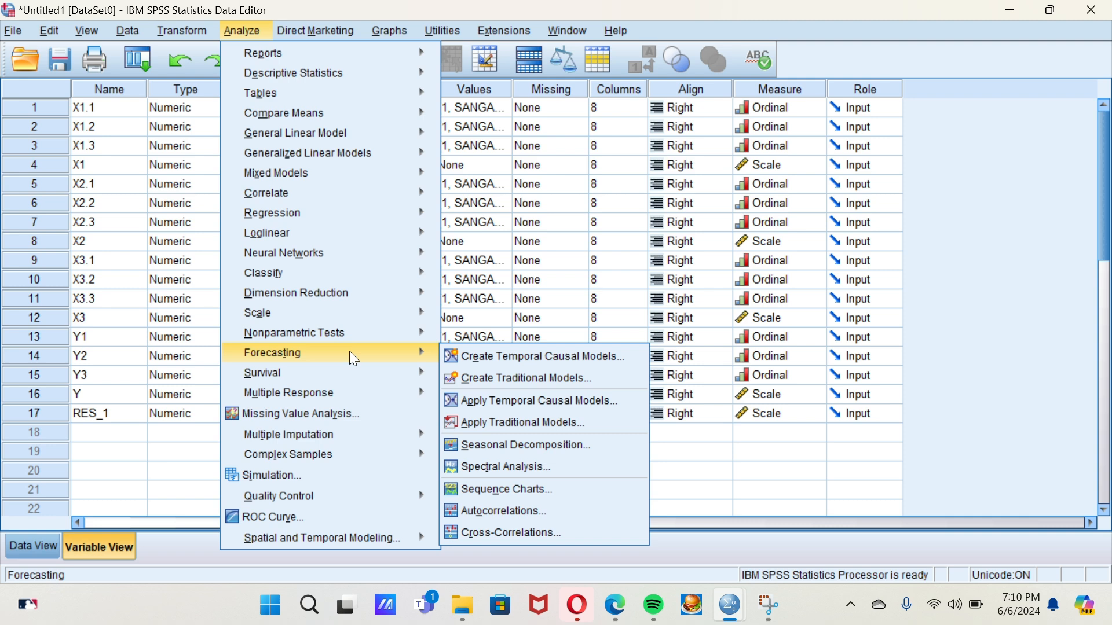
mouse_move(410, 342)
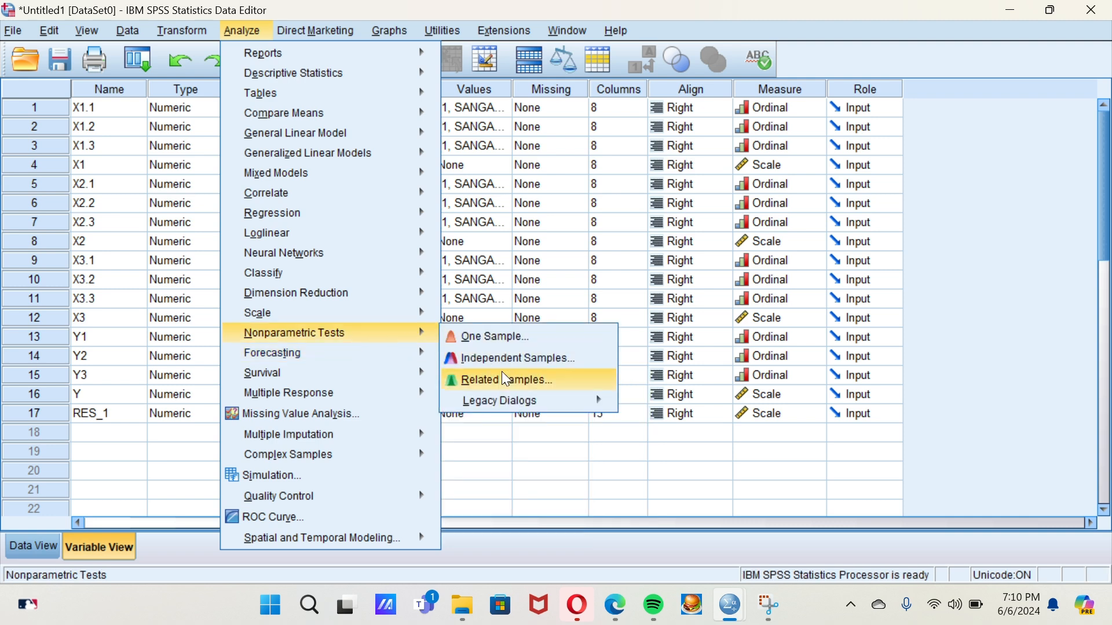
mouse_move(527, 400)
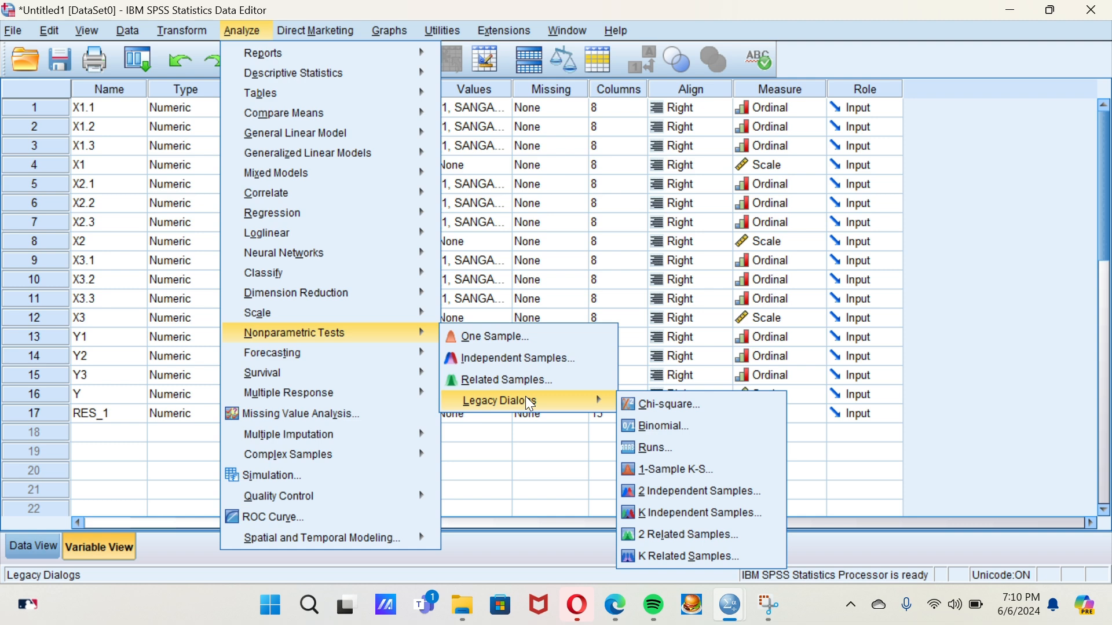
click(643, 480)
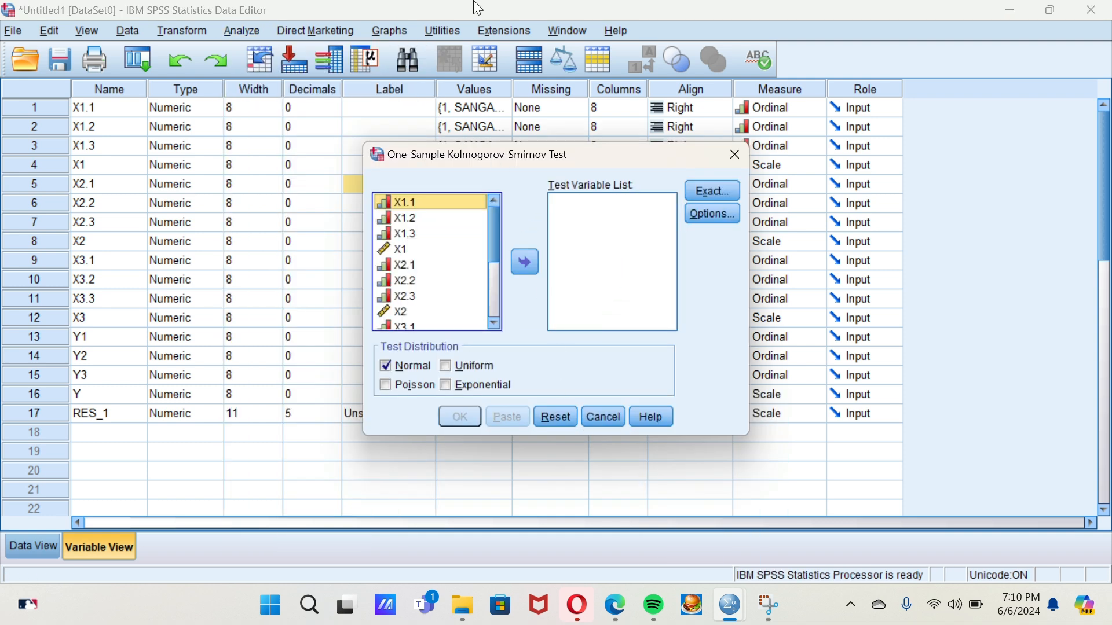
click(456, 27)
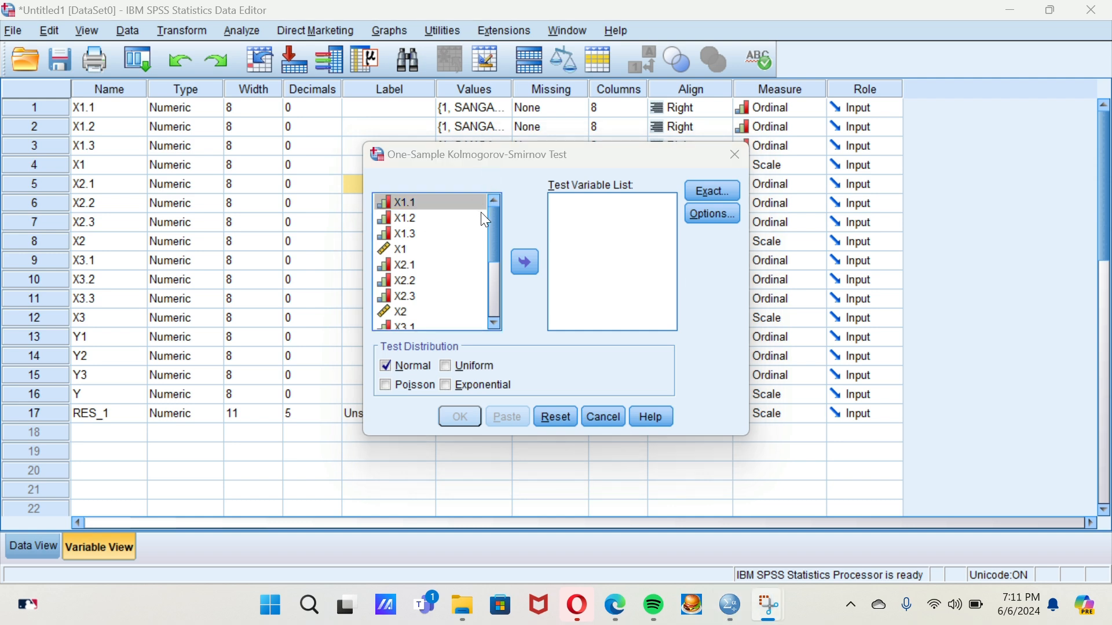
click(498, 223)
scroll(498, 223, down, 3)
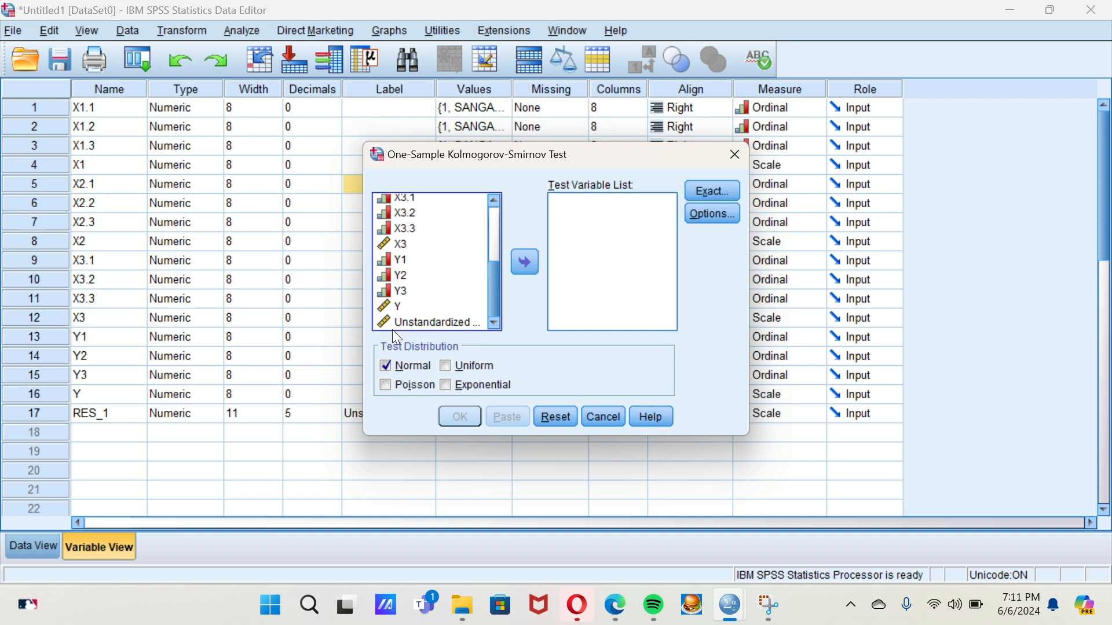
click(459, 321)
click(525, 267)
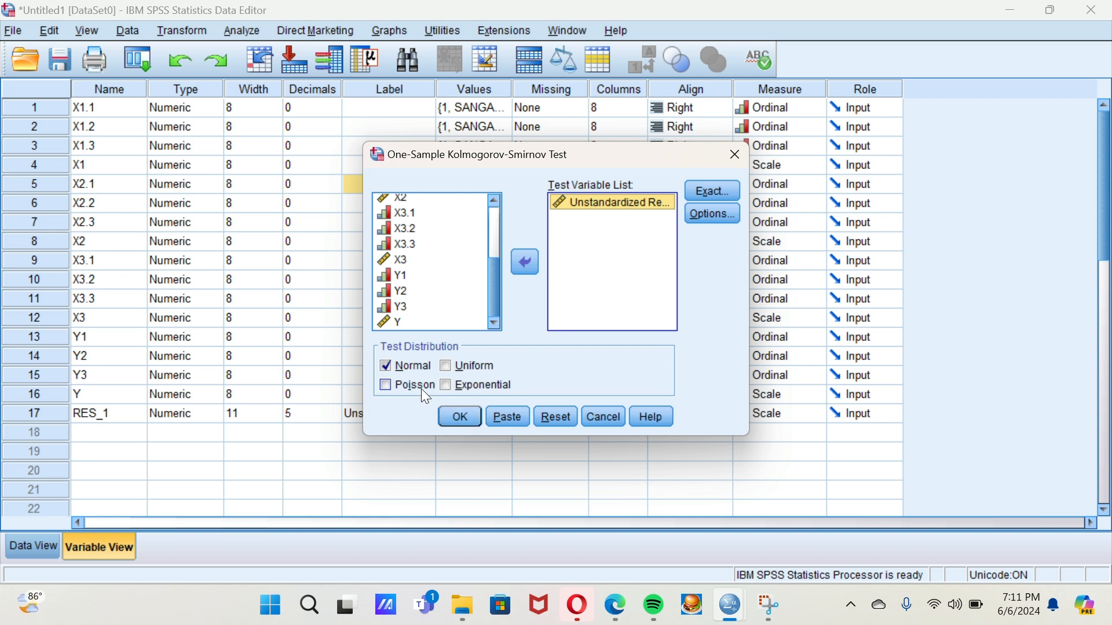
click(459, 418)
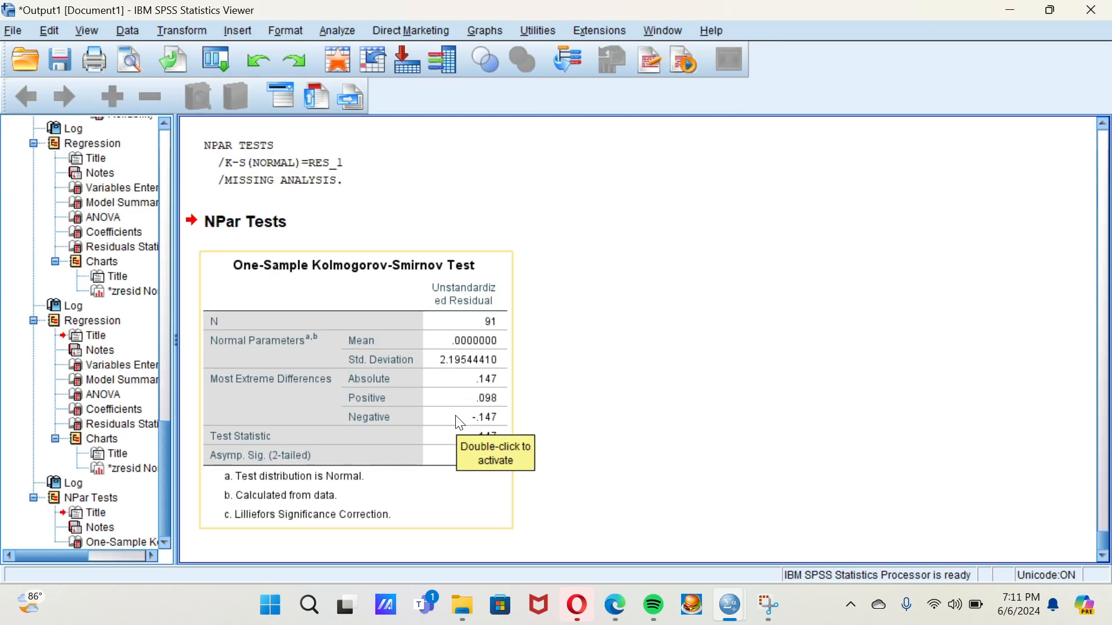
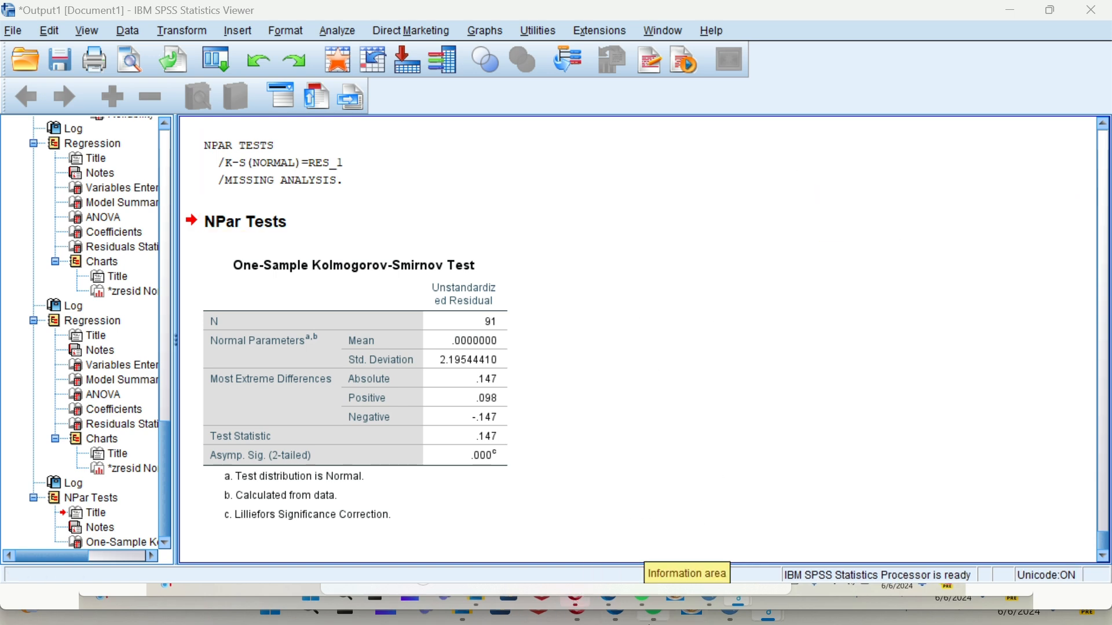
Switch to Edge to view the r and t table spreadsheet, and return to the SPSS output viewer
mouse_move(652, 623)
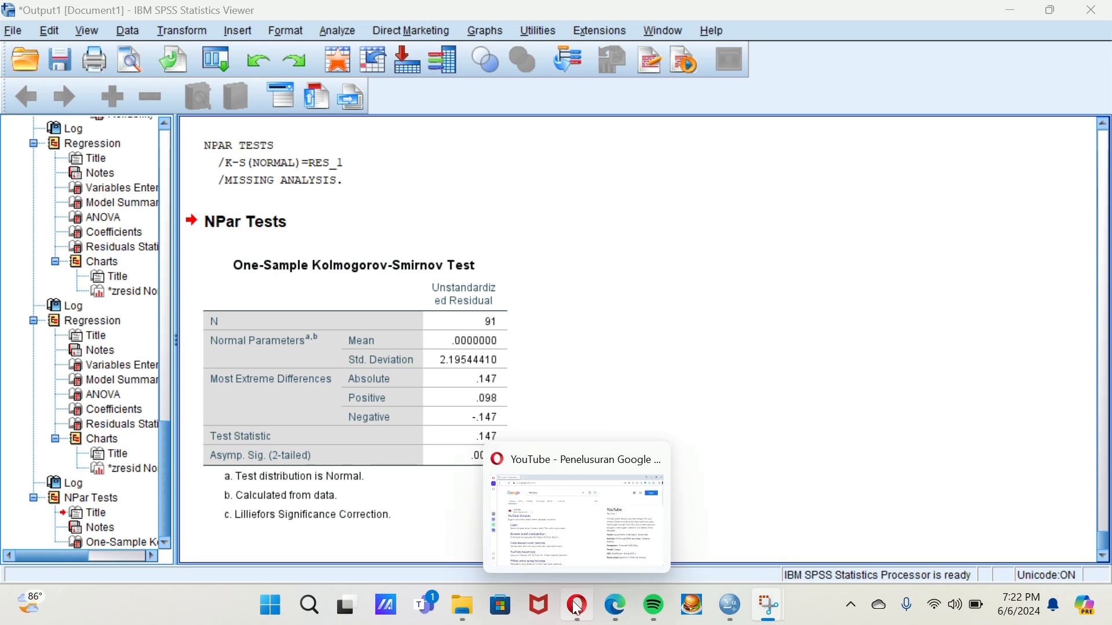
mouse_move(616, 604)
click(616, 554)
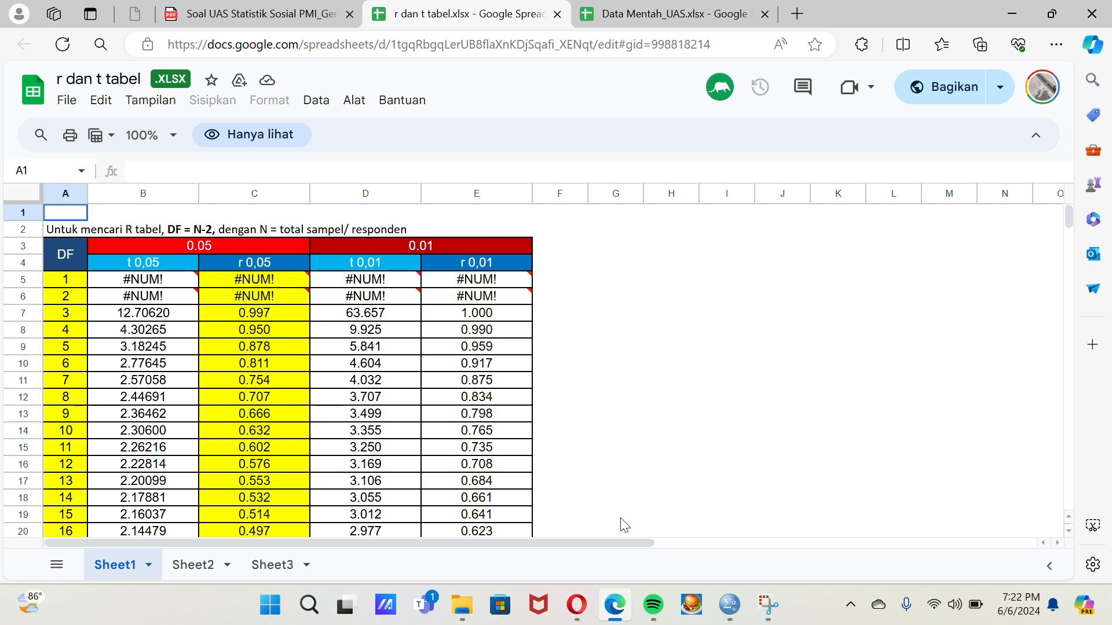
mouse_move(728, 611)
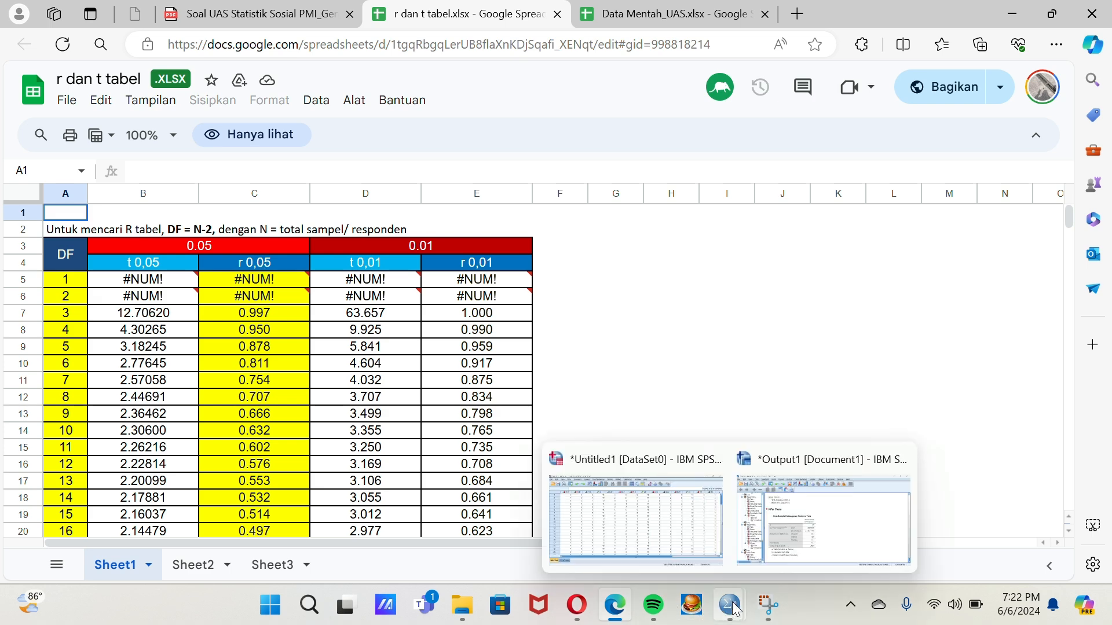
click(762, 533)
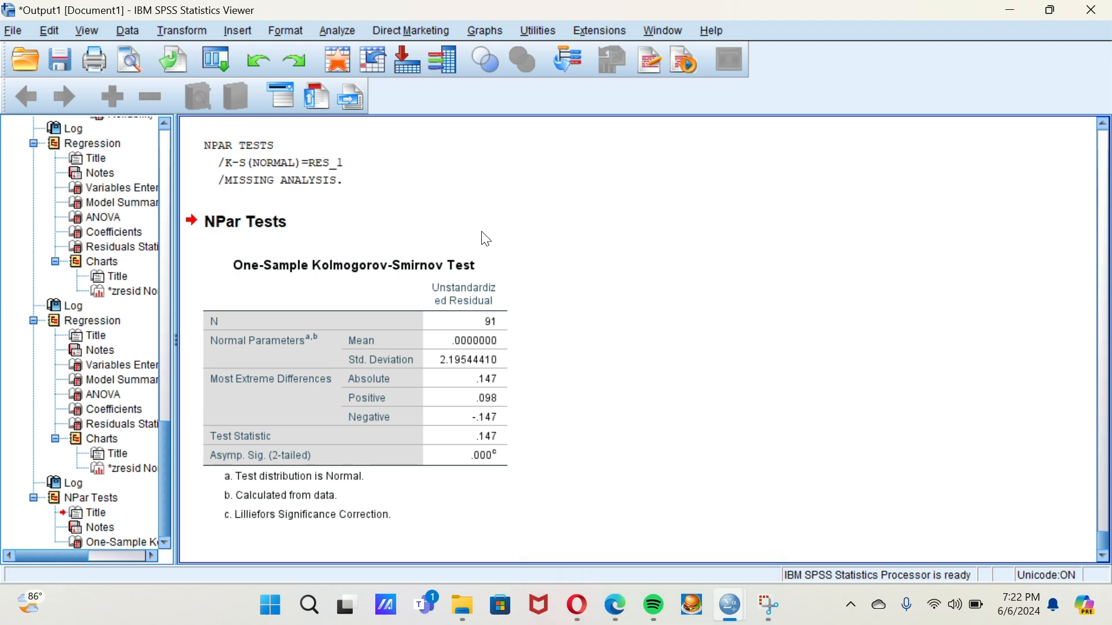
Examine the normal P-P plot of the regression residuals and the Kolmogorov-Smirnov test table in the output
scroll(502, 237, up, 5)
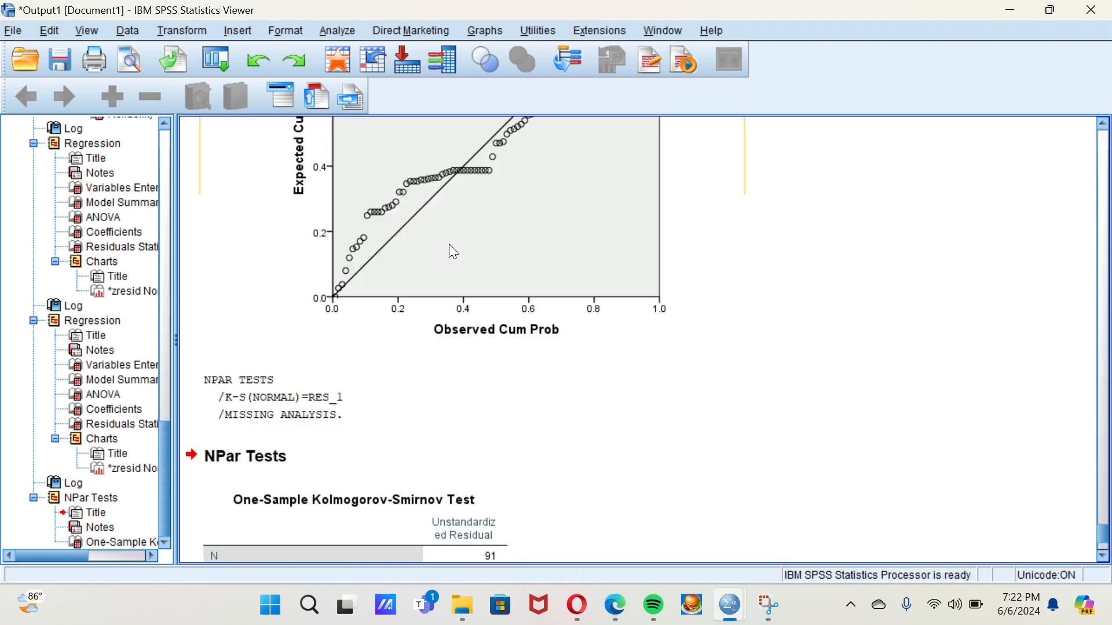
scroll(449, 248, down, 2)
scroll(453, 253, down, 3)
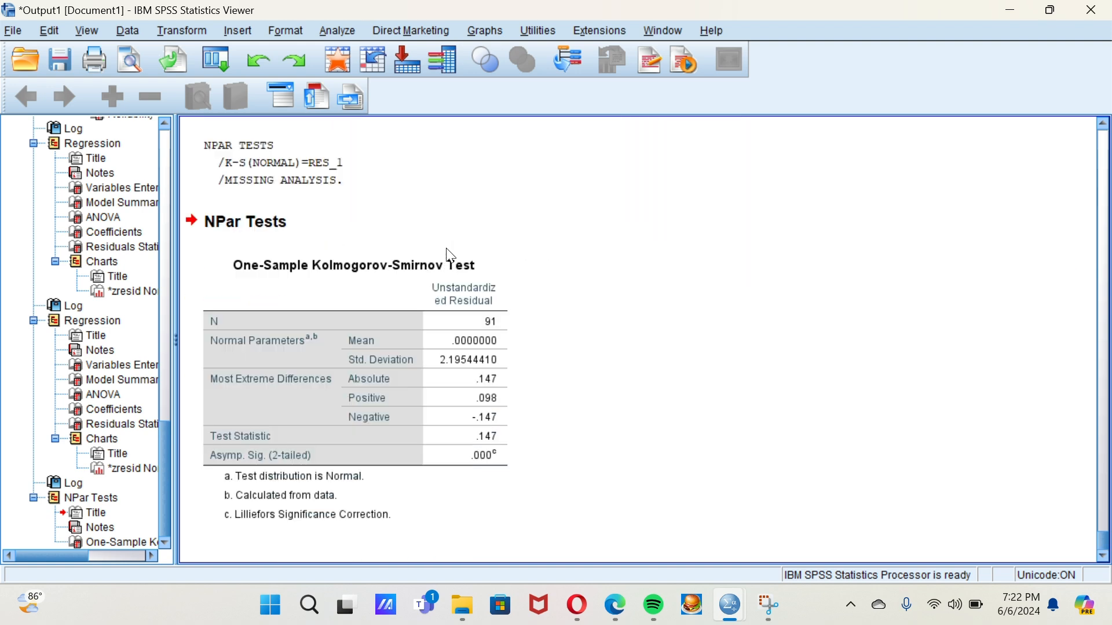
scroll(358, 311, up, 3)
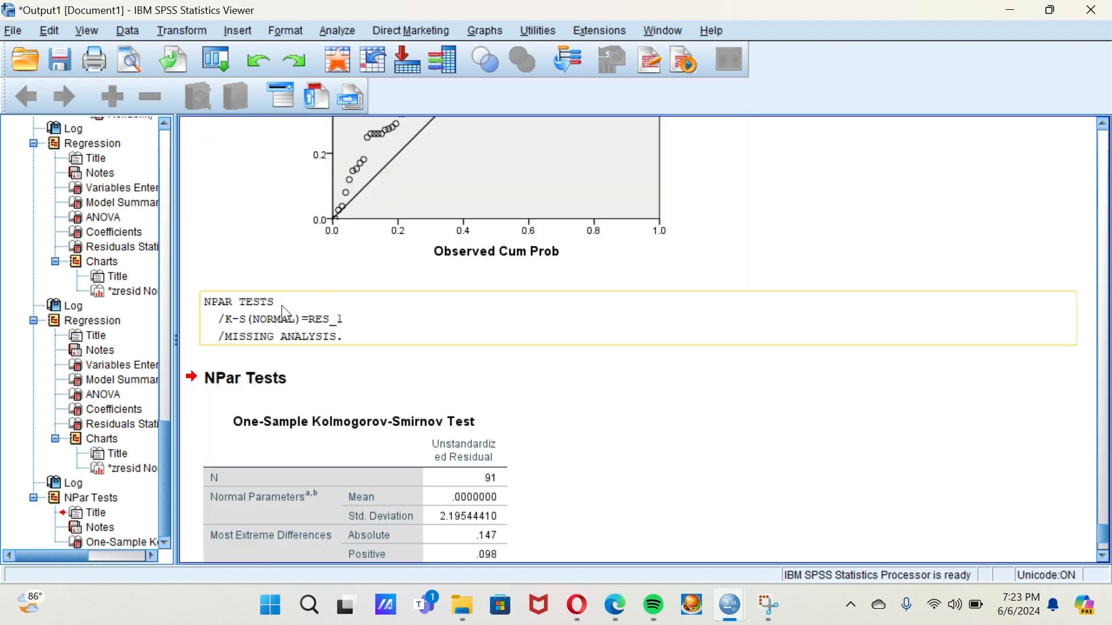
scroll(281, 304, up, 2)
scroll(440, 232, down, 3)
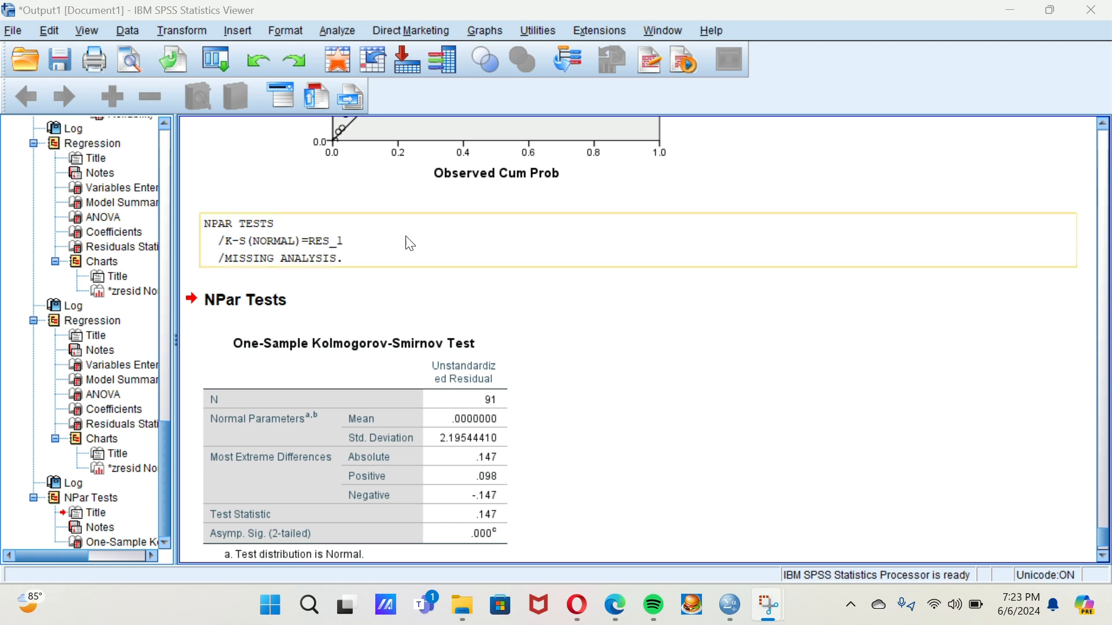
scroll(391, 359, up, 2)
scroll(389, 358, up, 6)
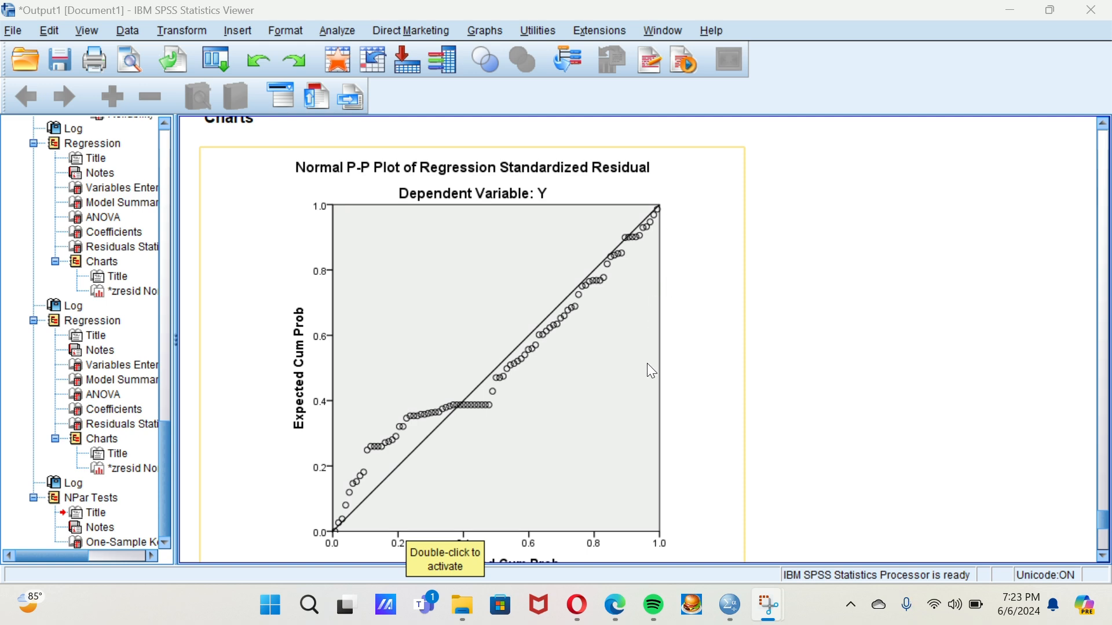
scroll(446, 457, up, 3)
scroll(449, 440, down, 7)
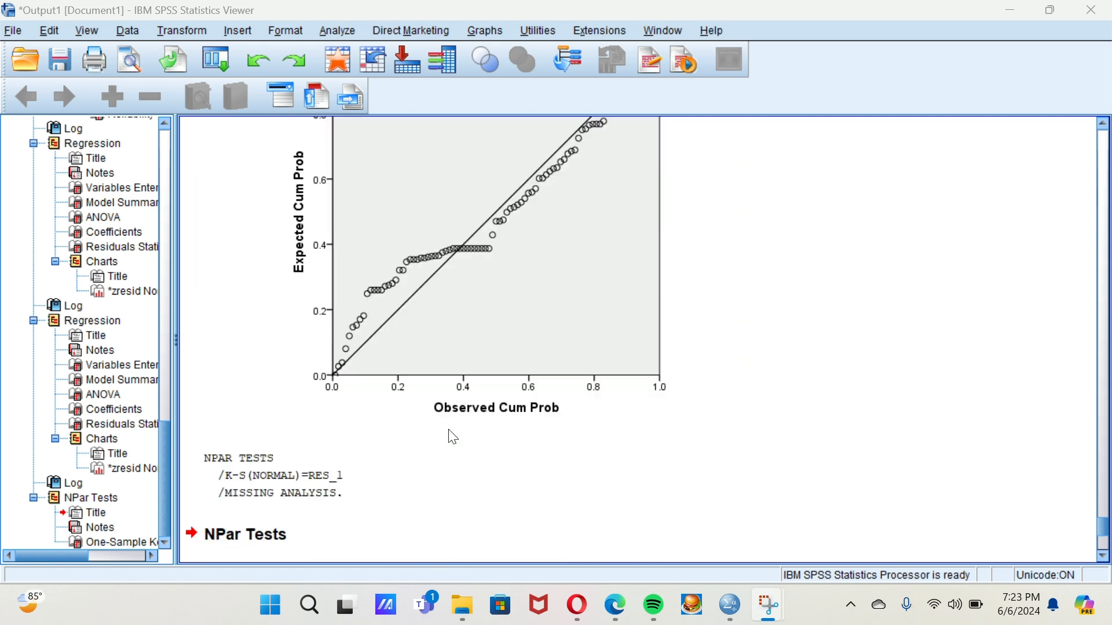
scroll(518, 292, up, 3)
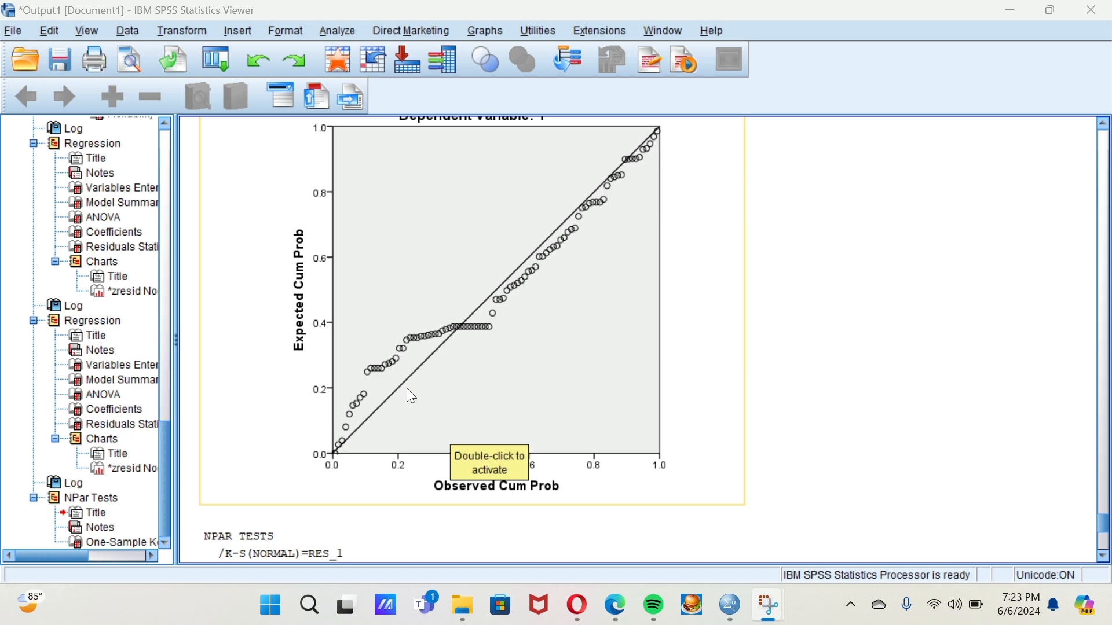
scroll(411, 396, up, 2)
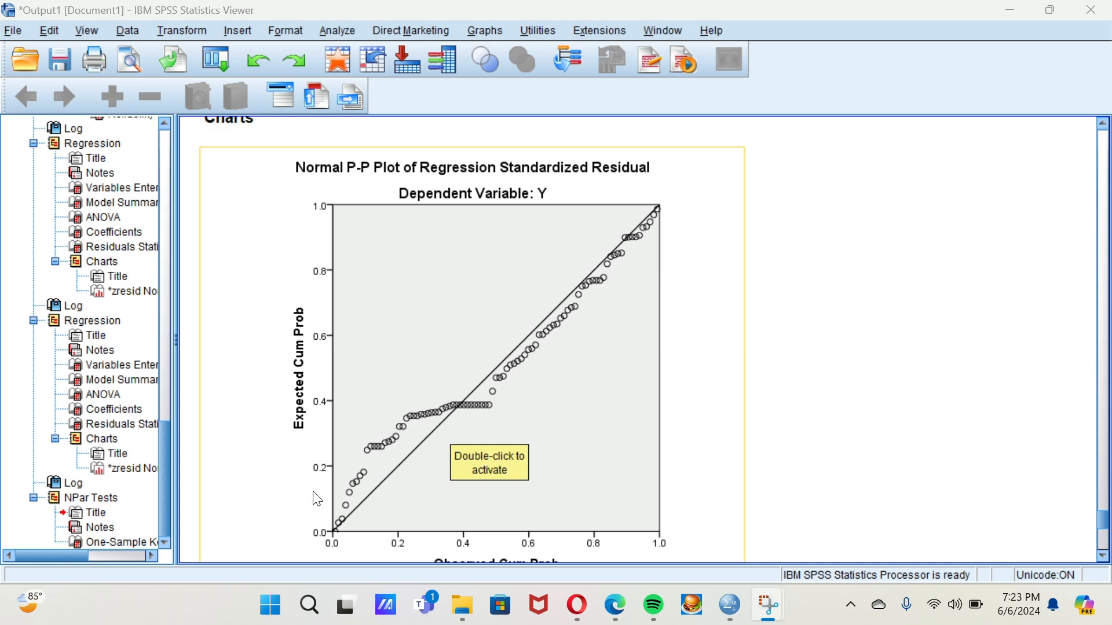
scroll(484, 153, down, 10)
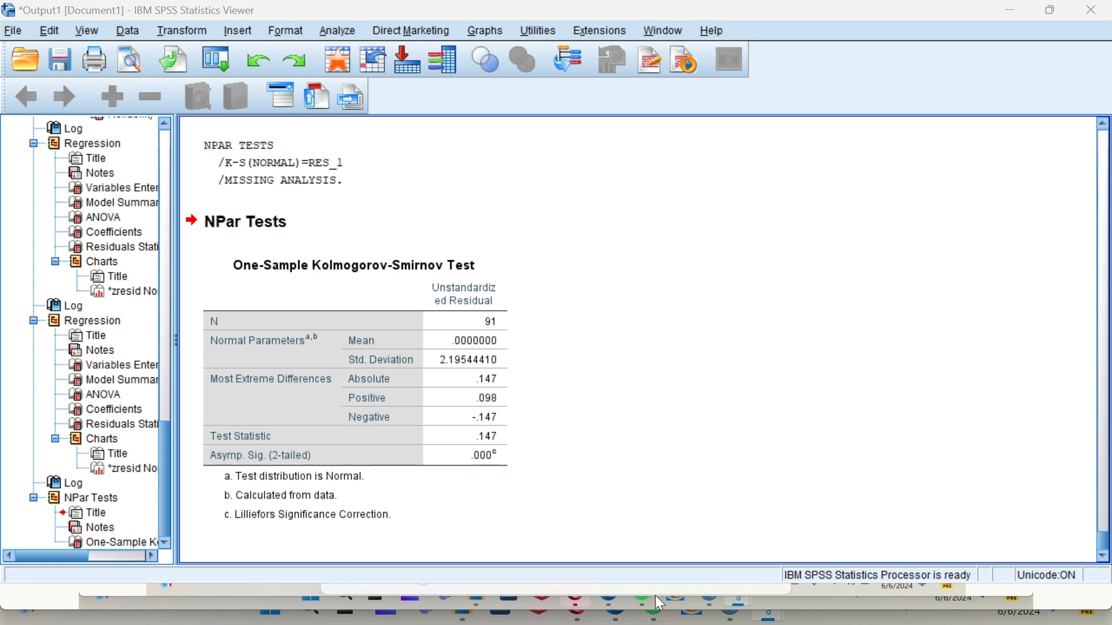
Check the required hypothesis tests in the exam PDF in Edge, and return to the SPSS output viewer
mouse_move(651, 620)
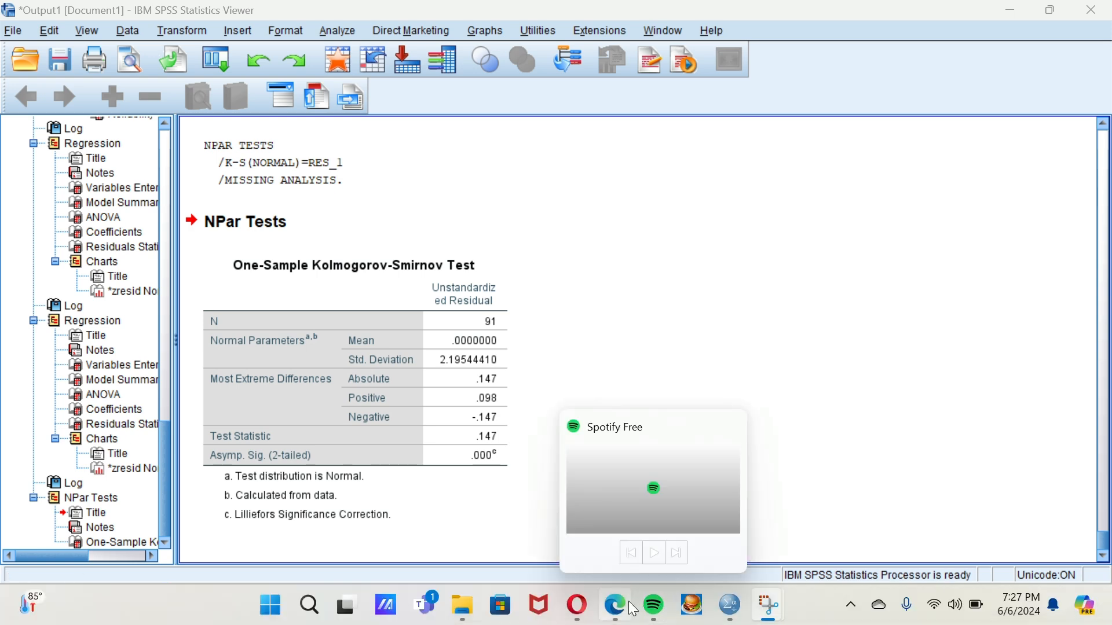
click(579, 510)
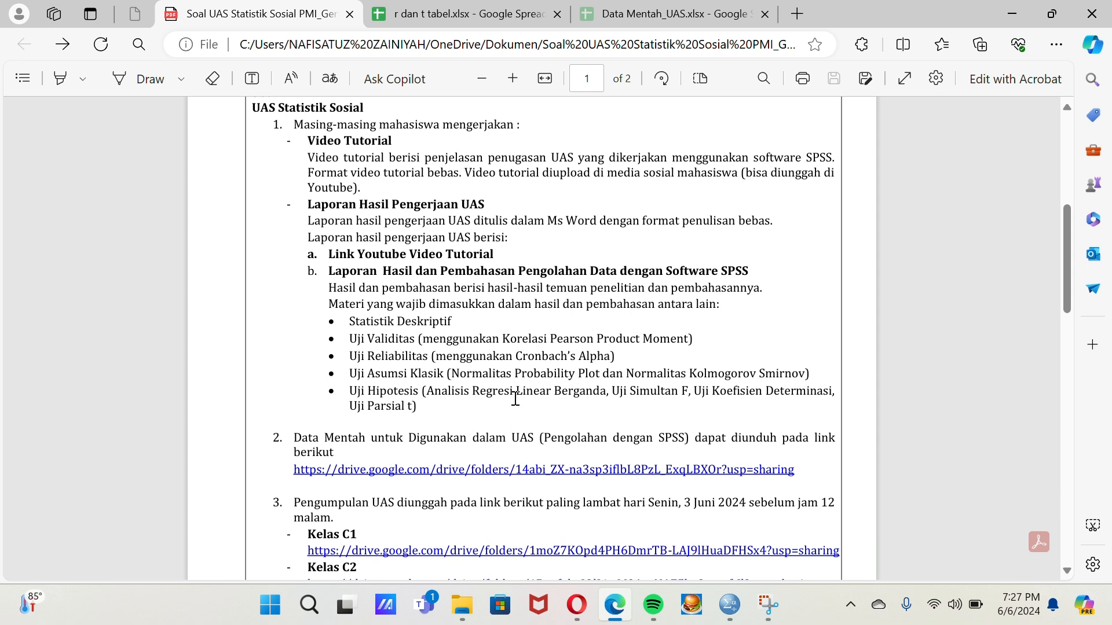
mouse_move(730, 607)
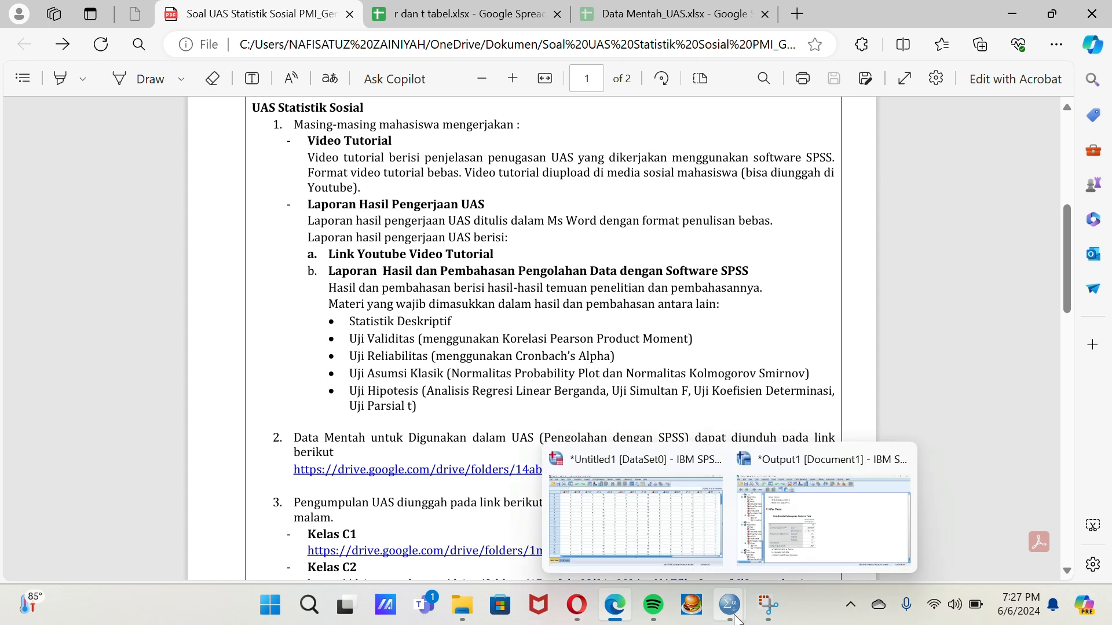
click(774, 544)
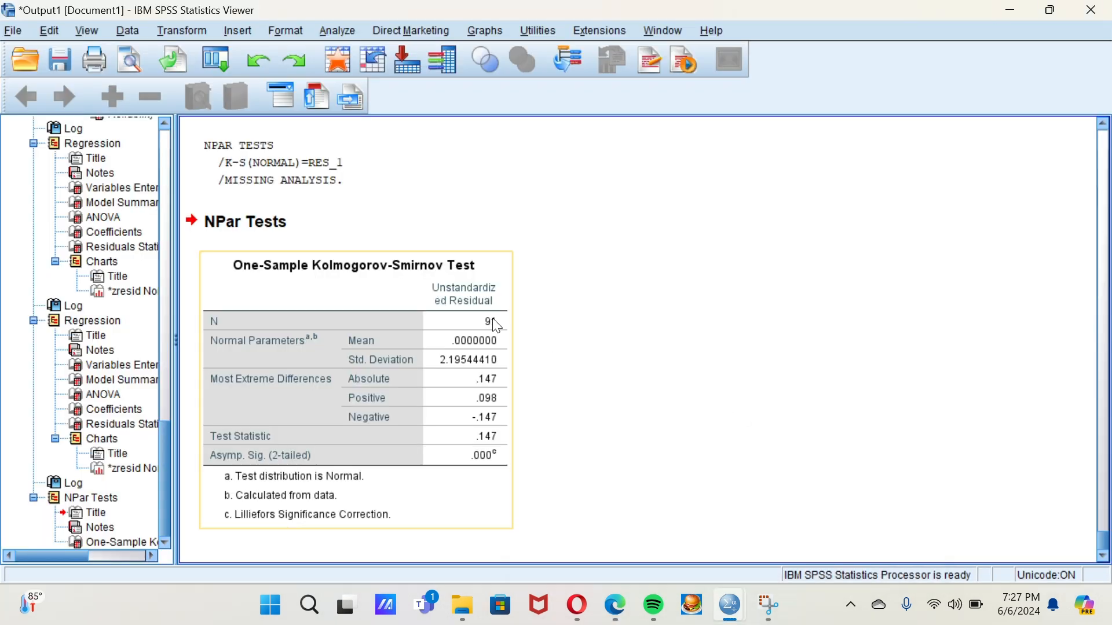
Examine the Coefficients table of the latest regression in the output for the multiple linear regression analysis
scroll(497, 321, up, 5)
scroll(341, 369, up, 10)
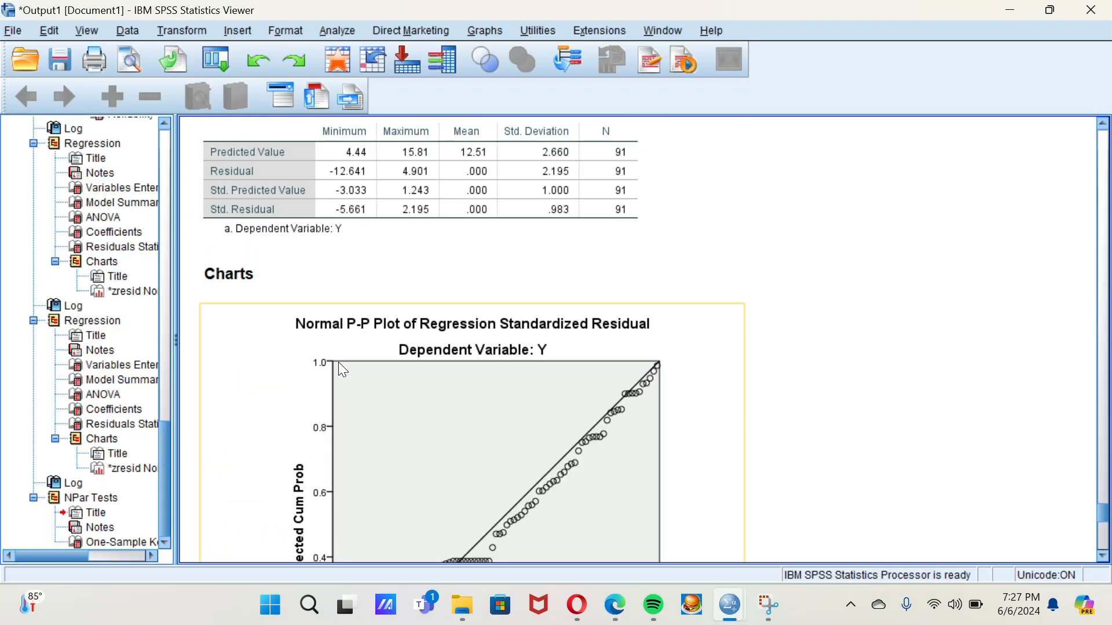
scroll(343, 370, up, 3)
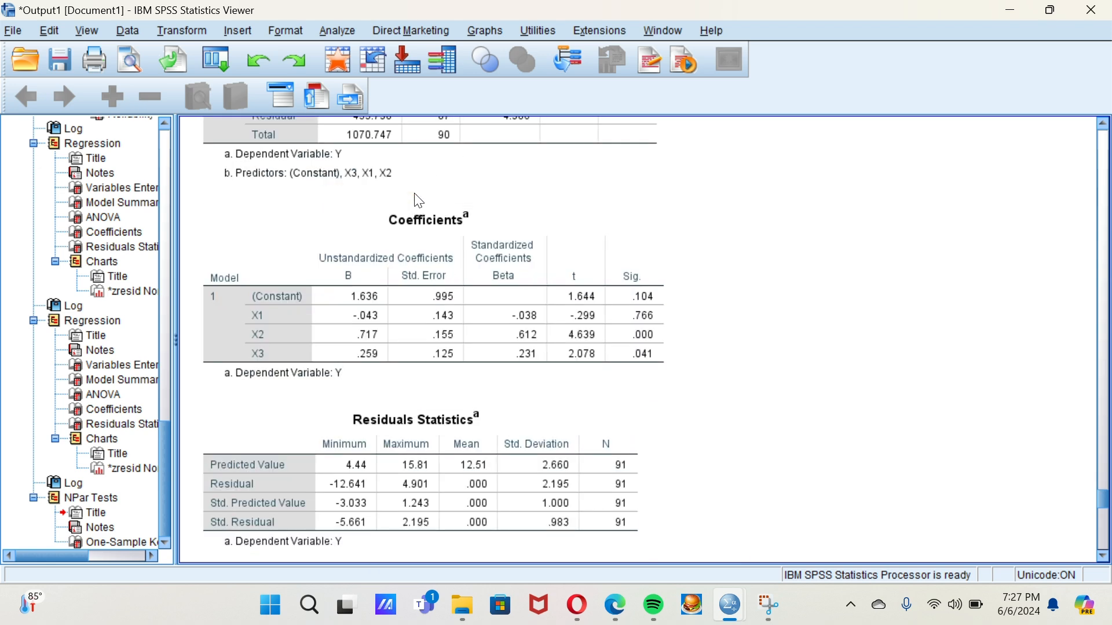
click(275, 313)
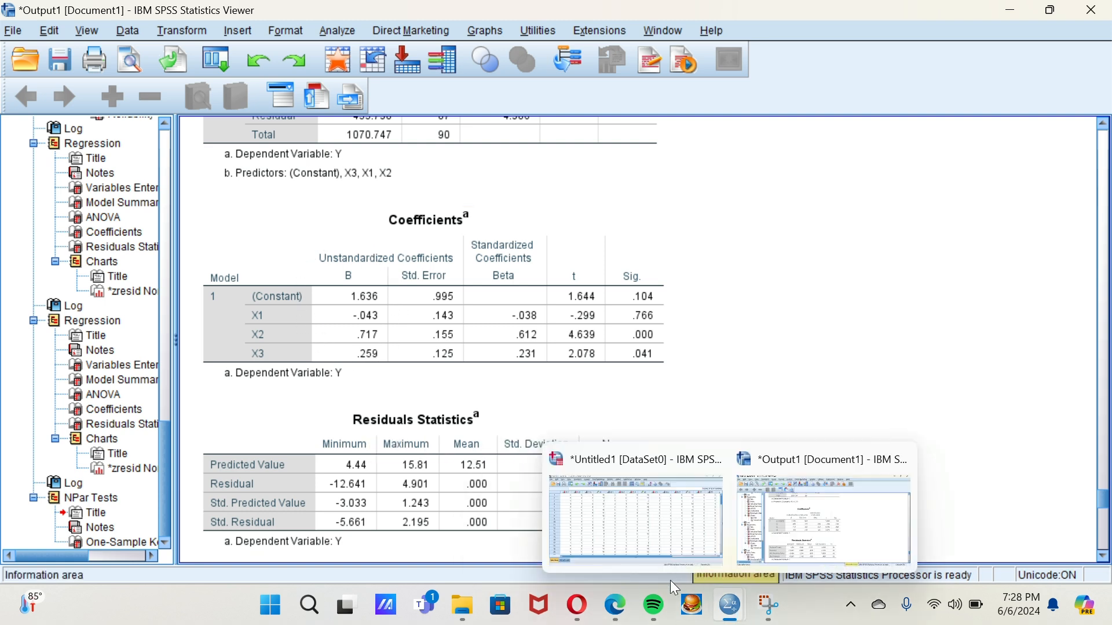
Switch to Edge to check the simultaneous F test requirement in the exam PDF, and examine the regression's ANOVA table in the SPSS output
click(616, 615)
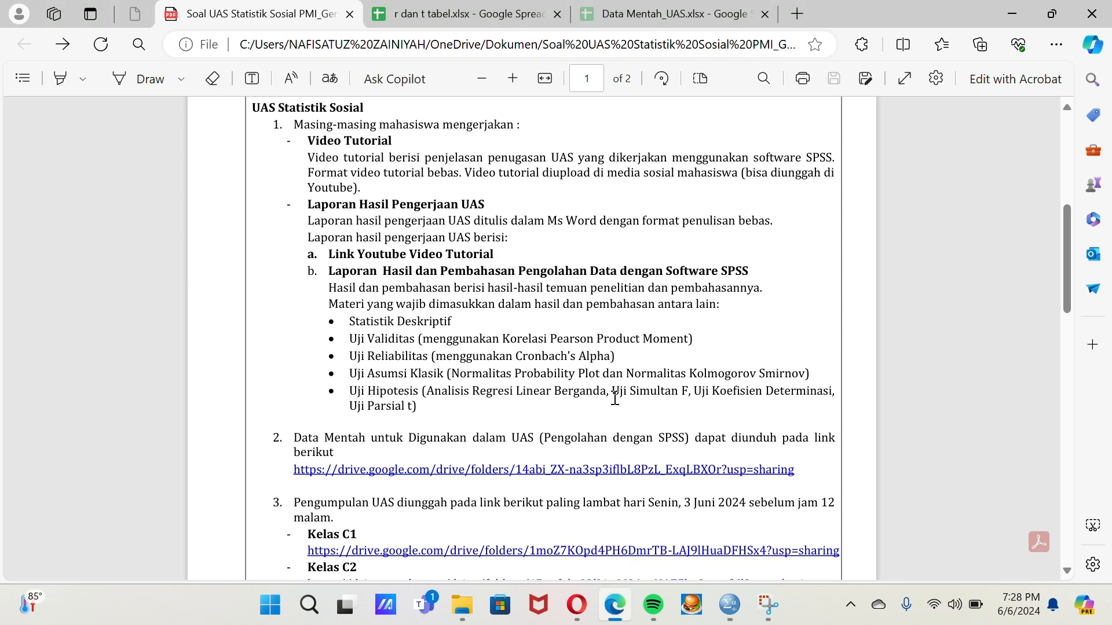
mouse_move(728, 605)
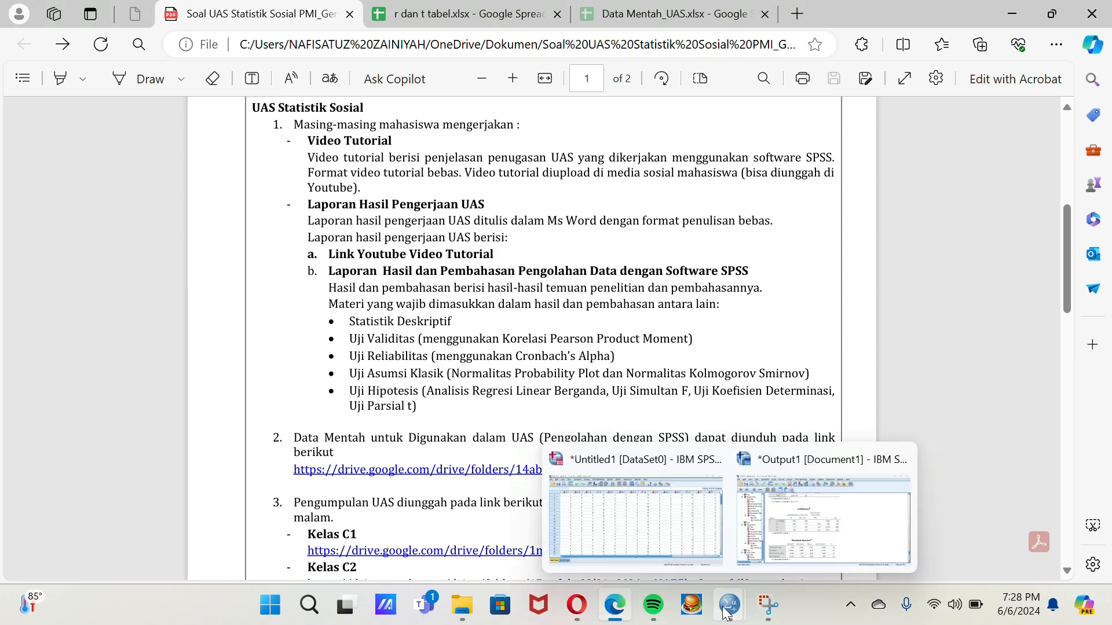
click(753, 547)
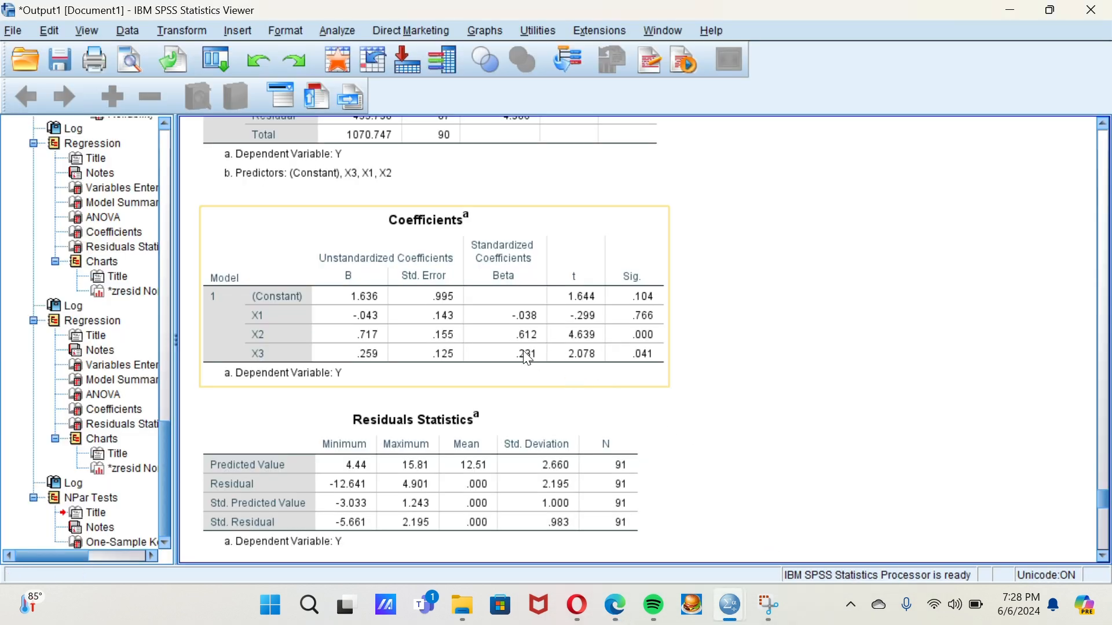
scroll(524, 354, up, 3)
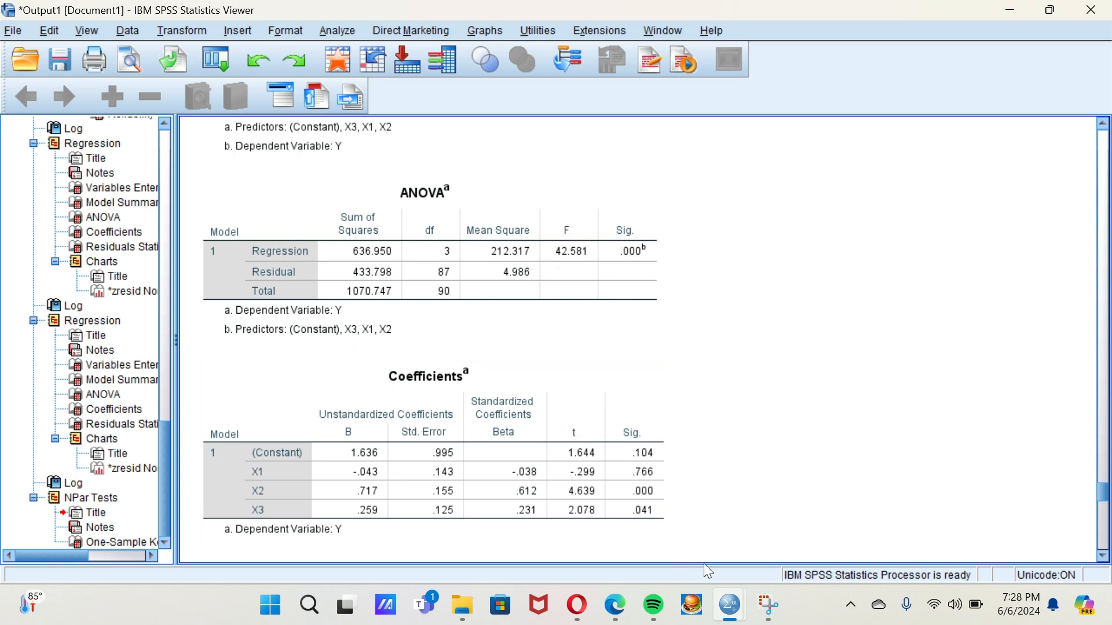
Check the coefficient of determination requirement in the exam PDF in Edge, and examine the regression's Model Summary table in the SPSS output
mouse_move(615, 606)
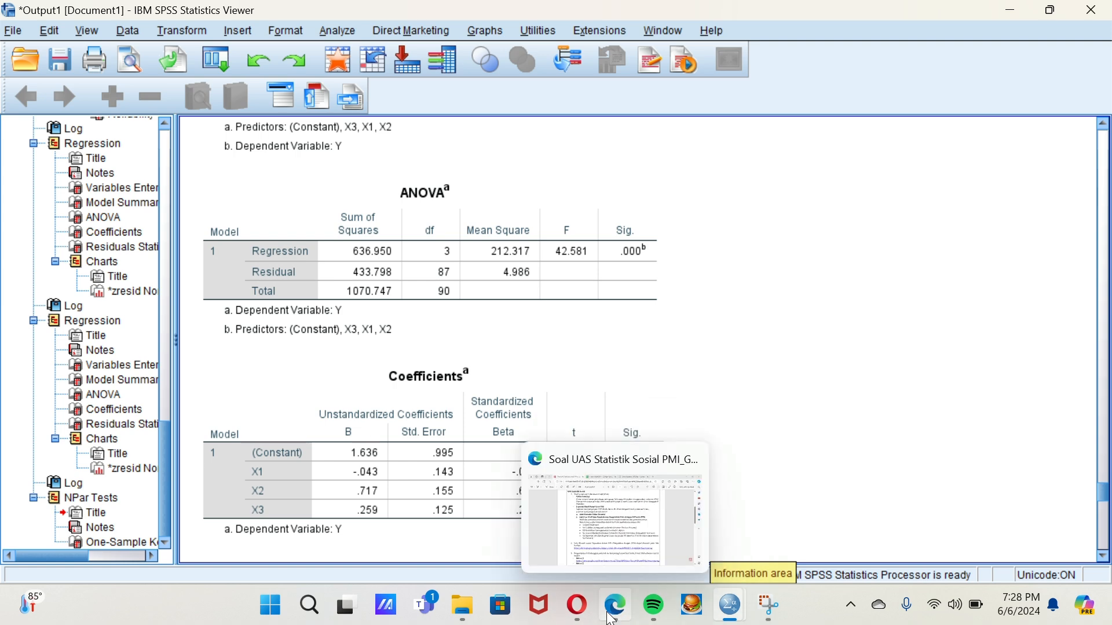
click(589, 526)
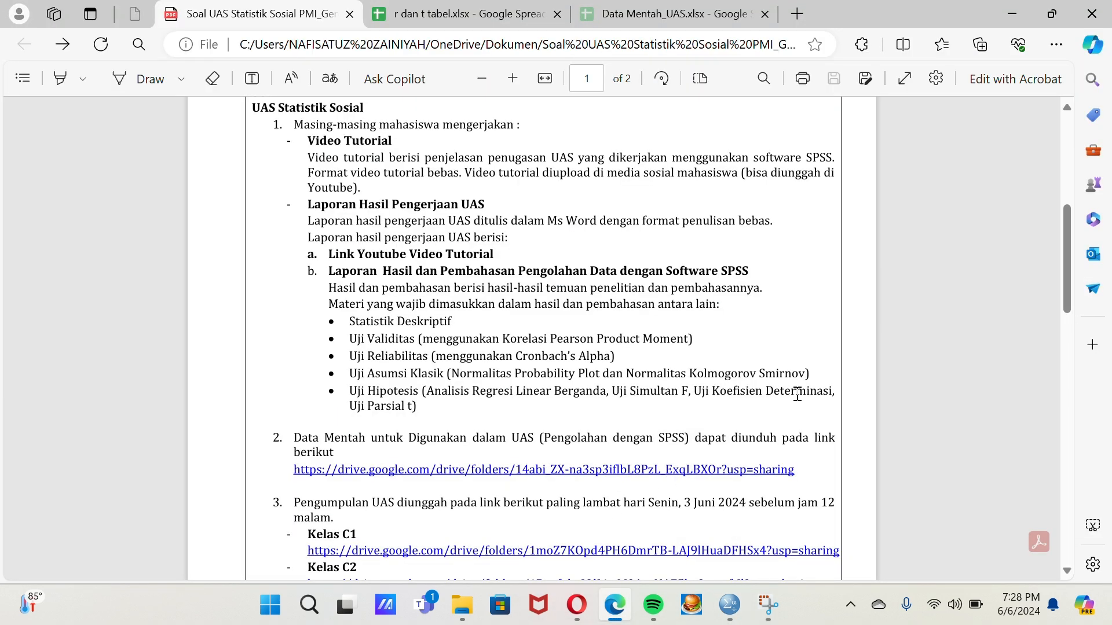
mouse_move(730, 605)
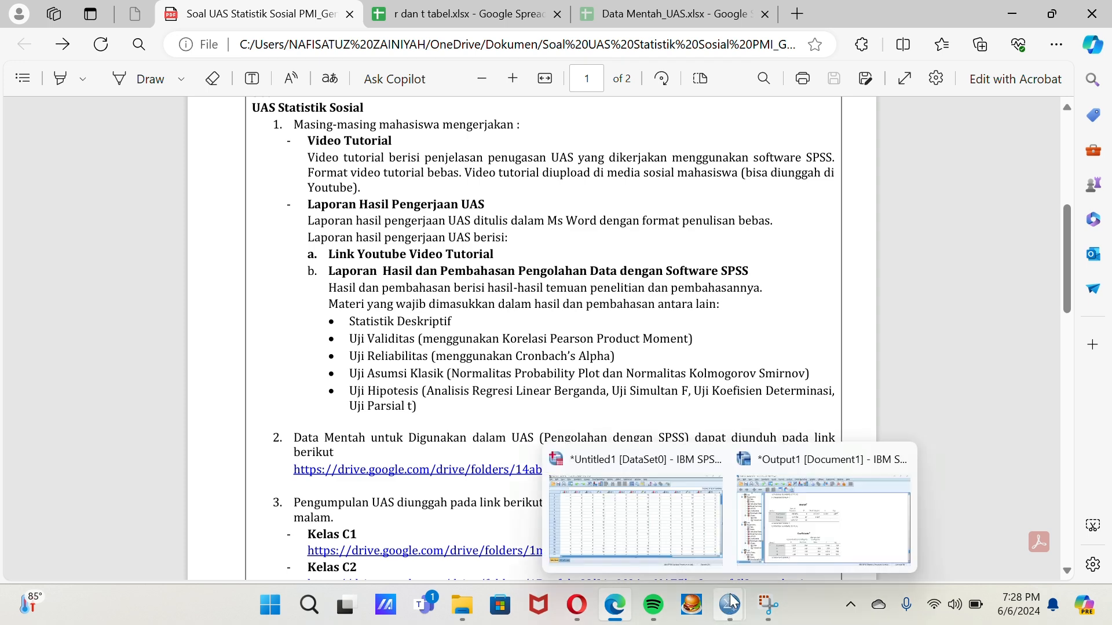
click(796, 527)
scroll(669, 433, up, 3)
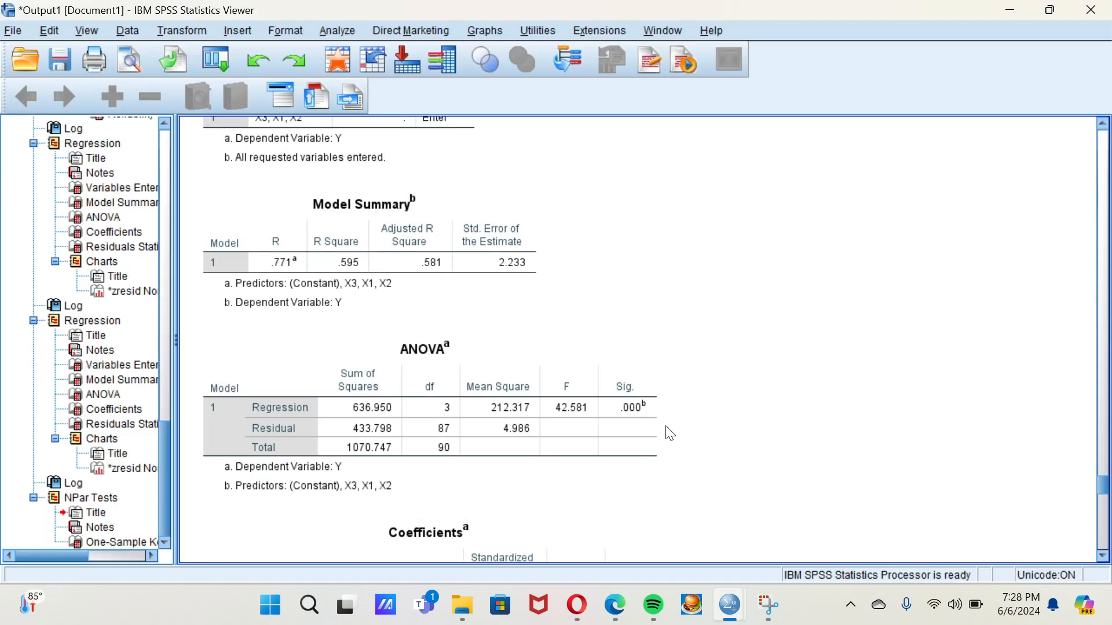
click(364, 217)
scroll(364, 217, up, 3)
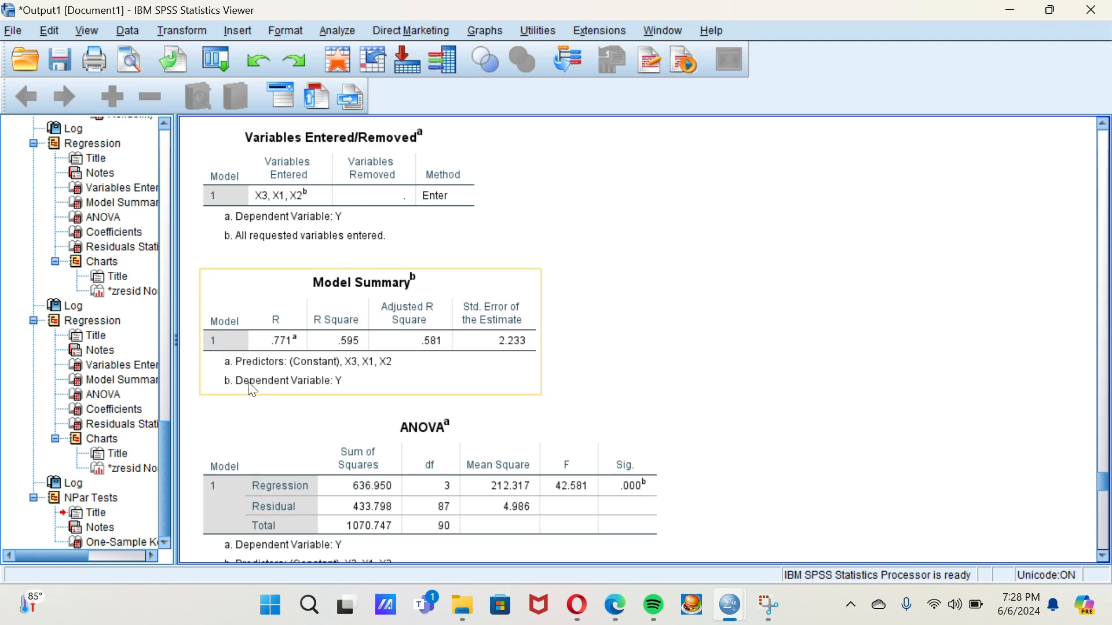
click(385, 249)
click(256, 363)
Check the partial t test requirement in the exam PDF in Edge, and examine the t and Sig. columns of the Coefficients table in SPSS
mouse_move(603, 589)
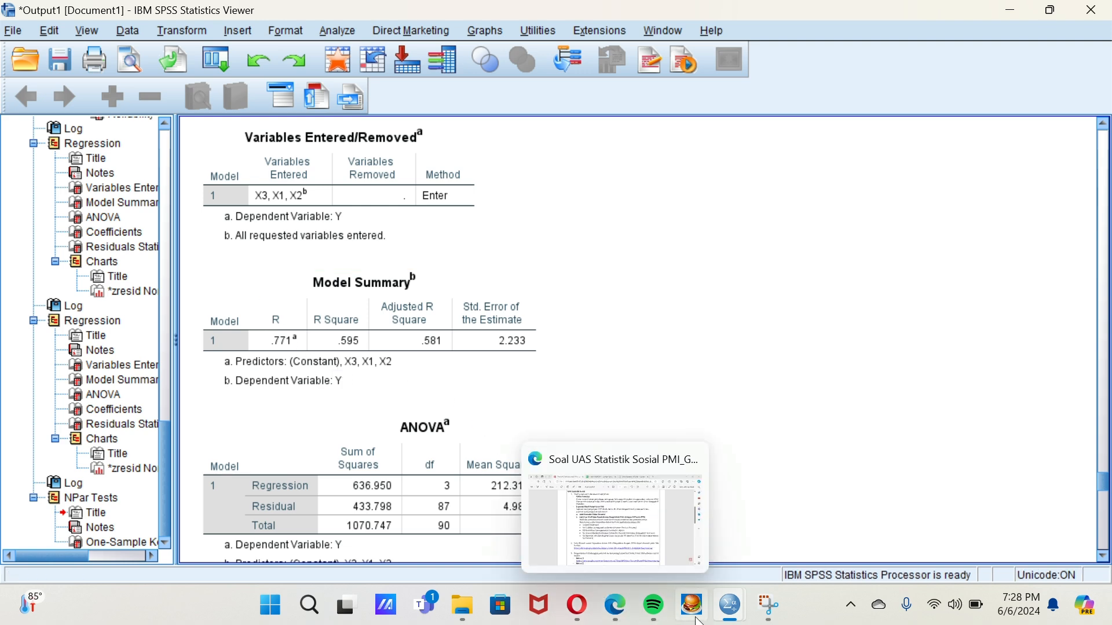
click(615, 552)
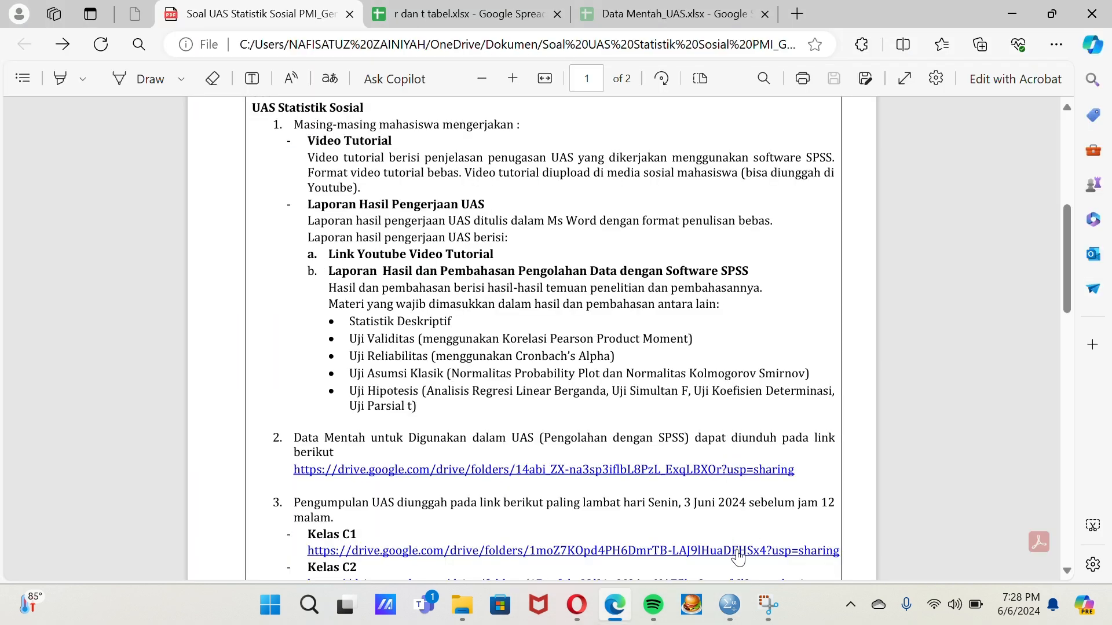
mouse_move(730, 605)
click(764, 511)
click(369, 282)
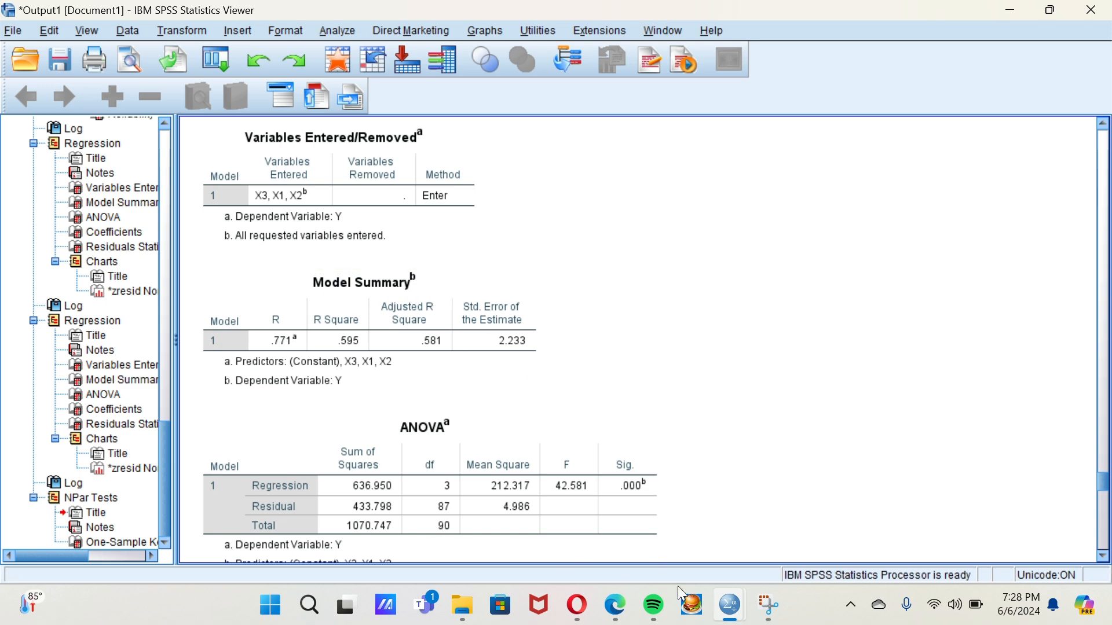
mouse_move(735, 611)
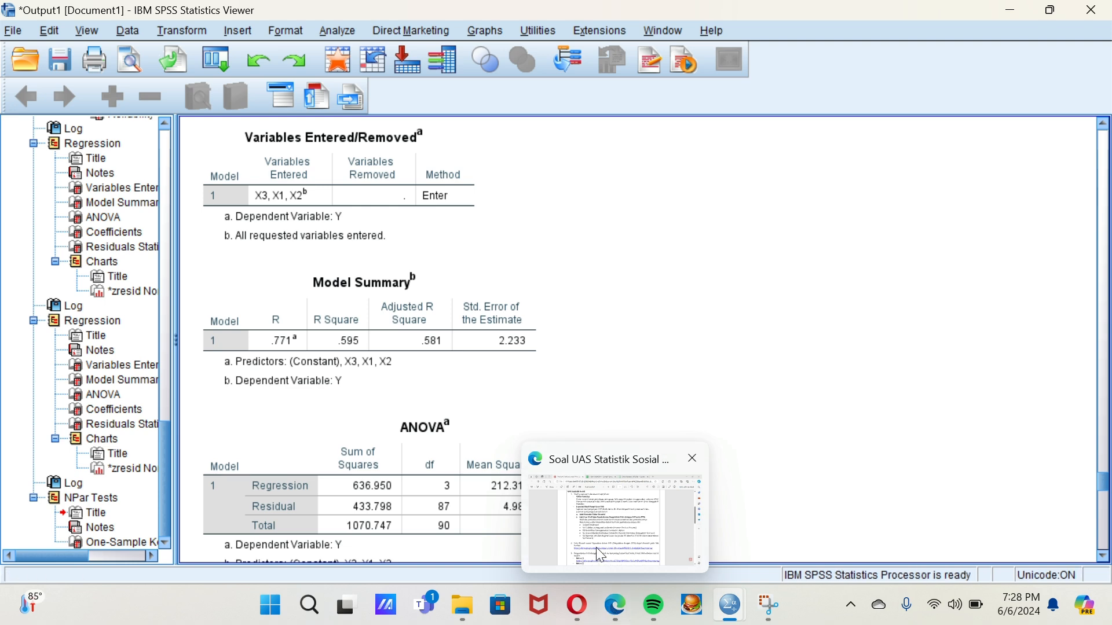
click(683, 464)
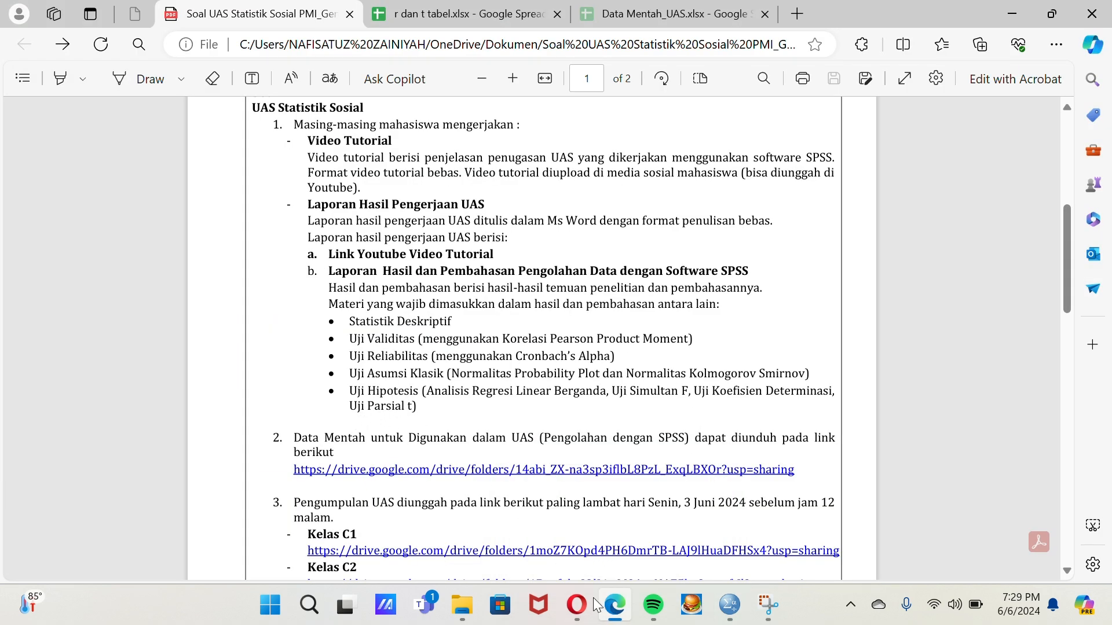
mouse_move(771, 617)
click(926, 498)
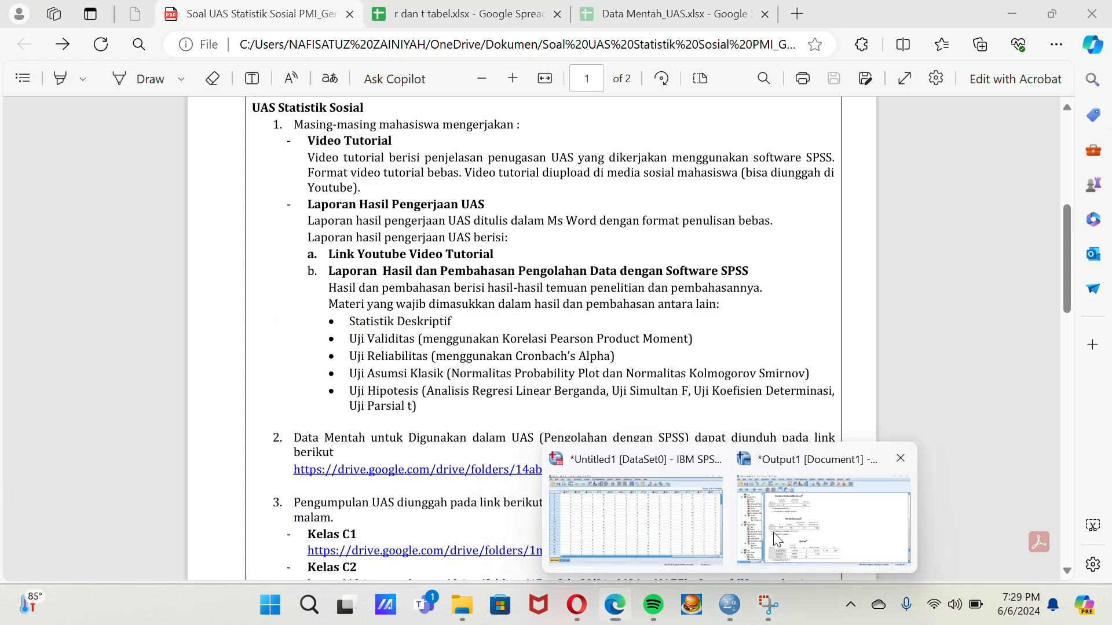
scroll(519, 291, down, 6)
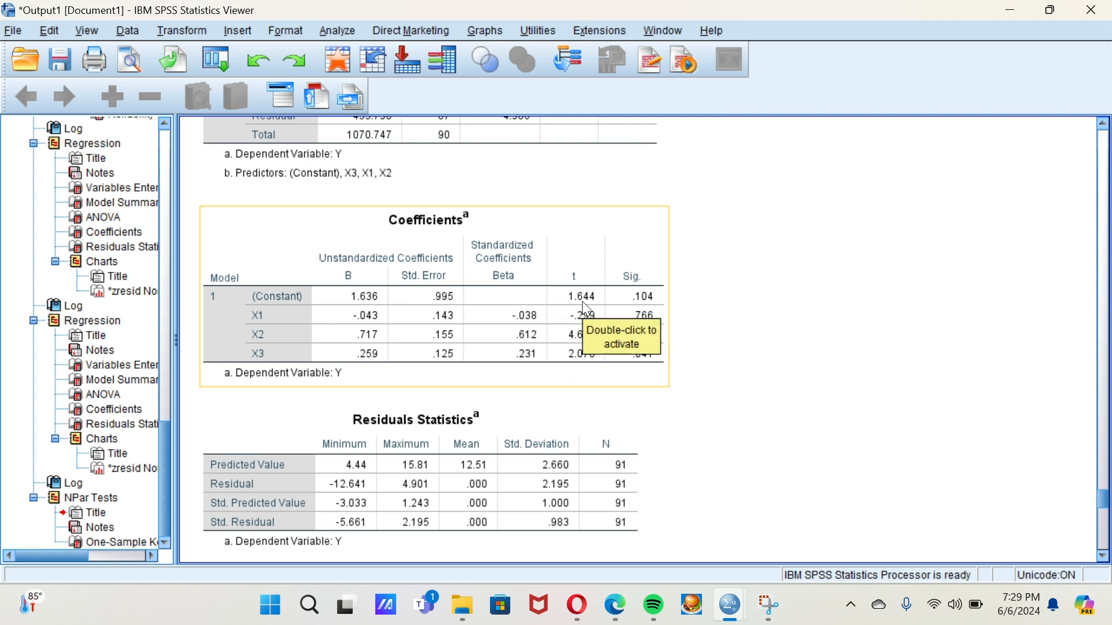
Review the regression, P-P plot, reliability and Kolmogorov-Smirnov results in the output, and switch to the Data Editor window
scroll(617, 315, down, 10)
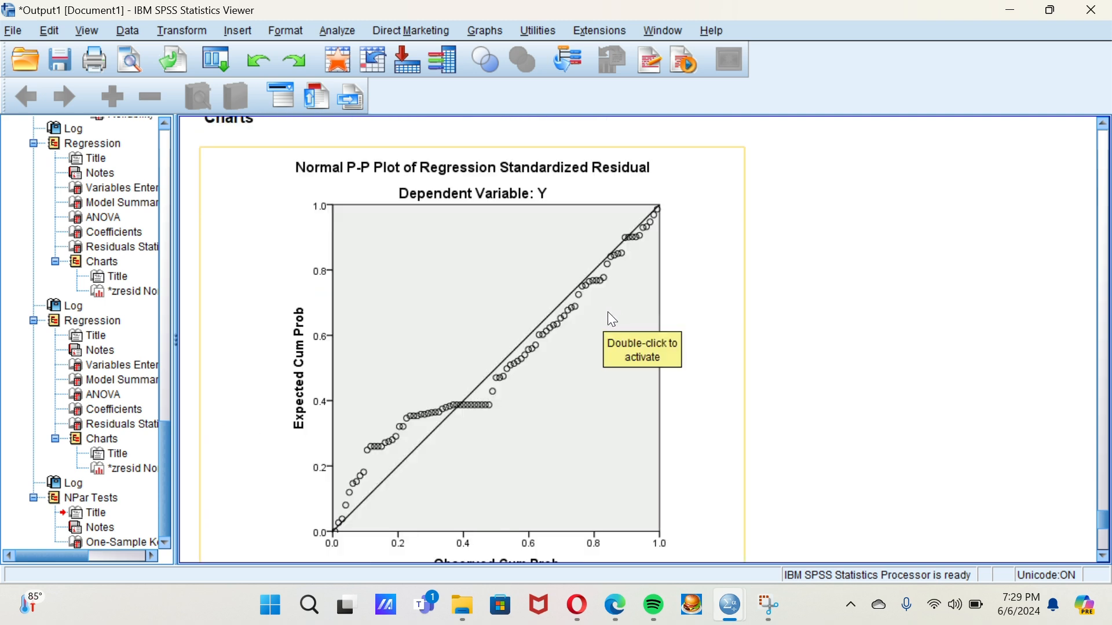
scroll(617, 323, up, 10)
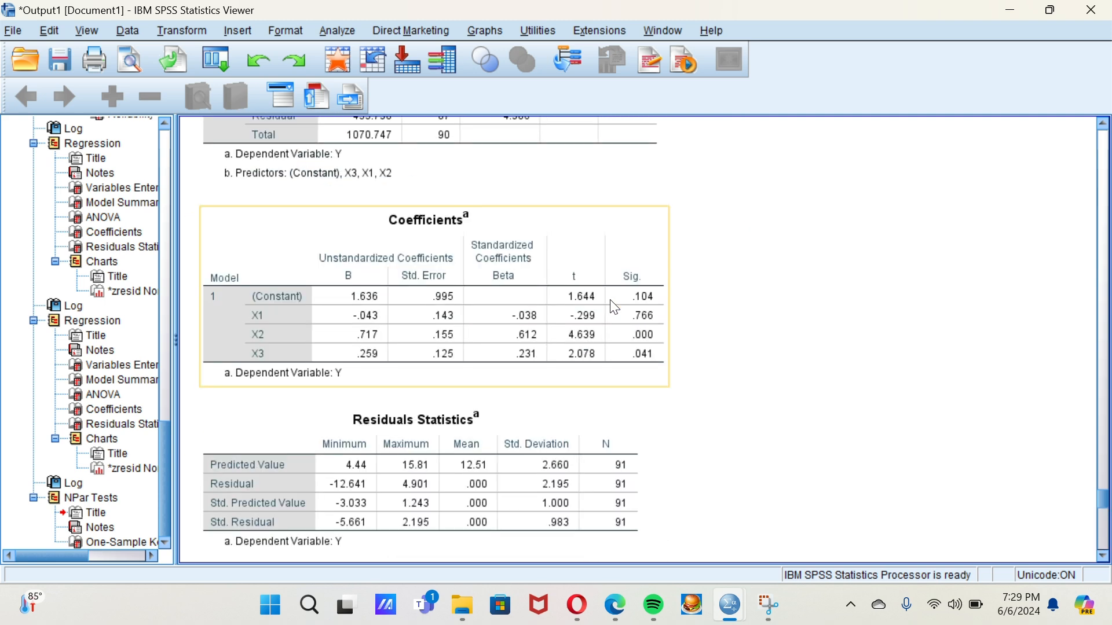
scroll(615, 308, down, 3)
scroll(601, 305, up, 8)
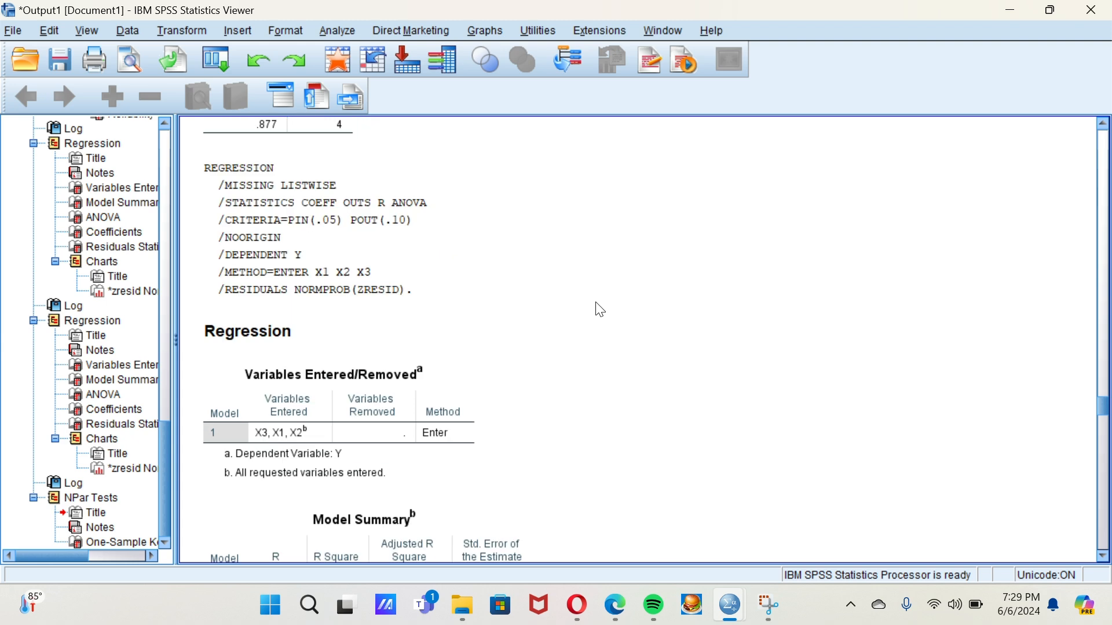
scroll(601, 310, up, 10)
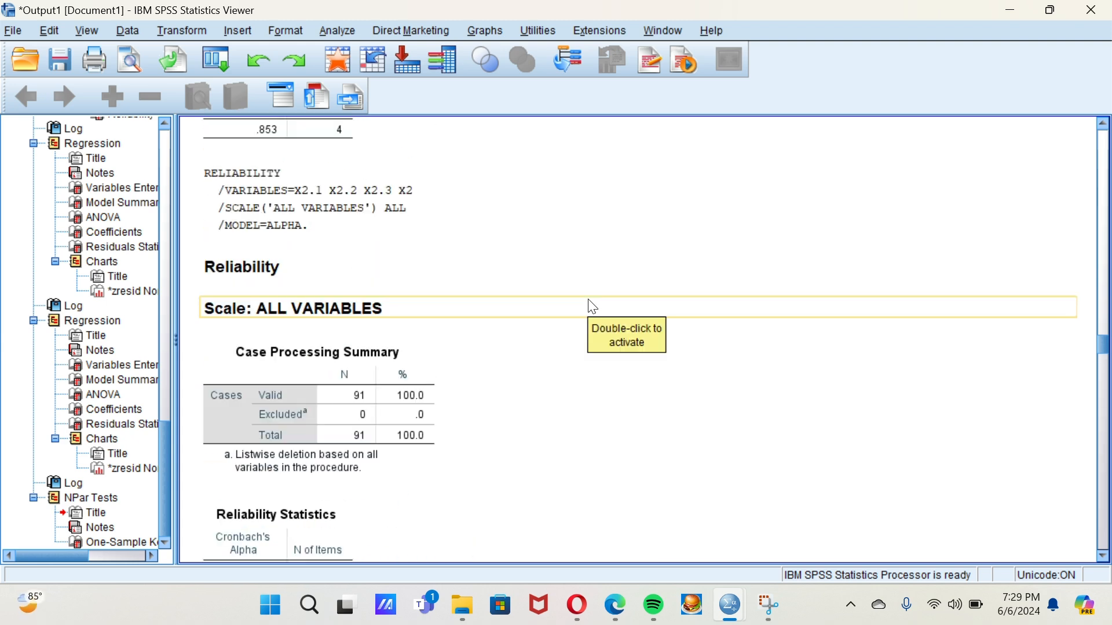
scroll(585, 333, down, 15)
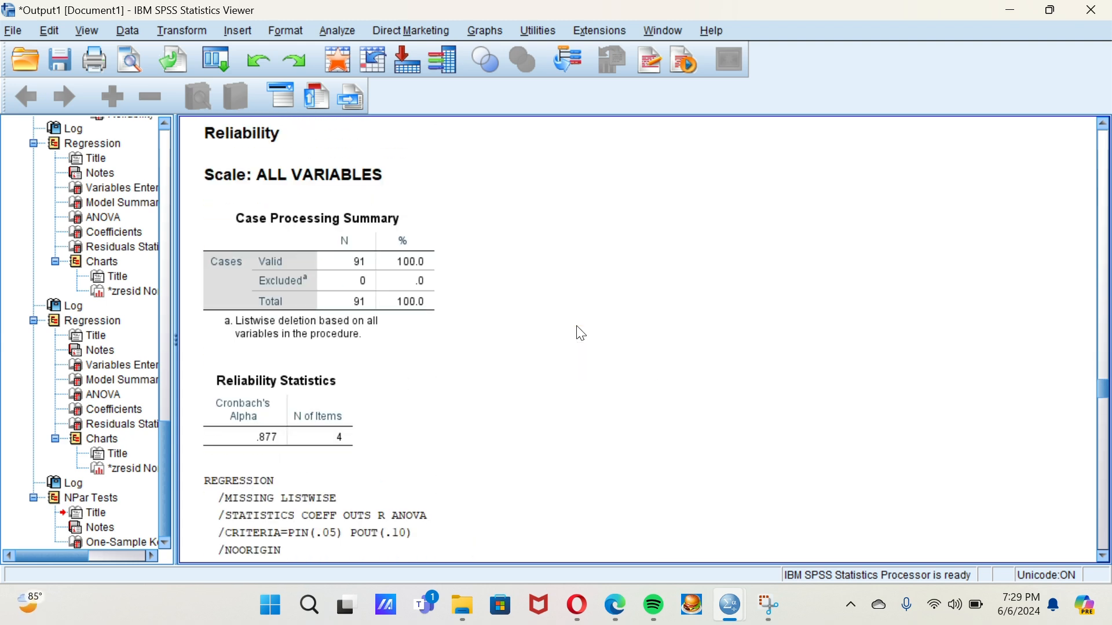
scroll(576, 336, down, 7)
scroll(570, 339, down, 15)
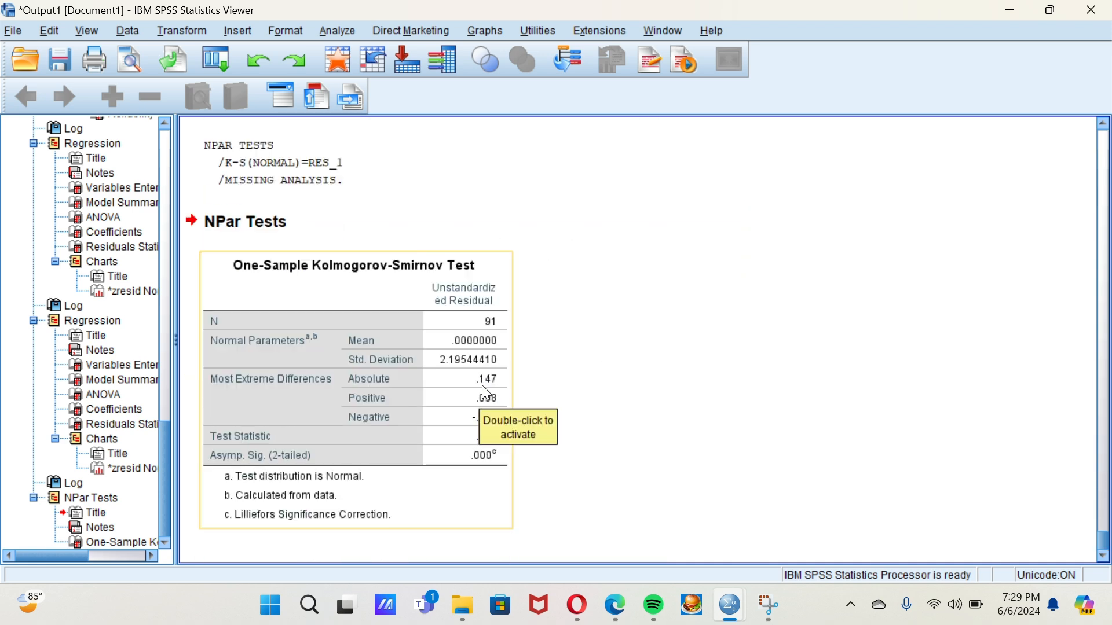
scroll(482, 385, up, 20)
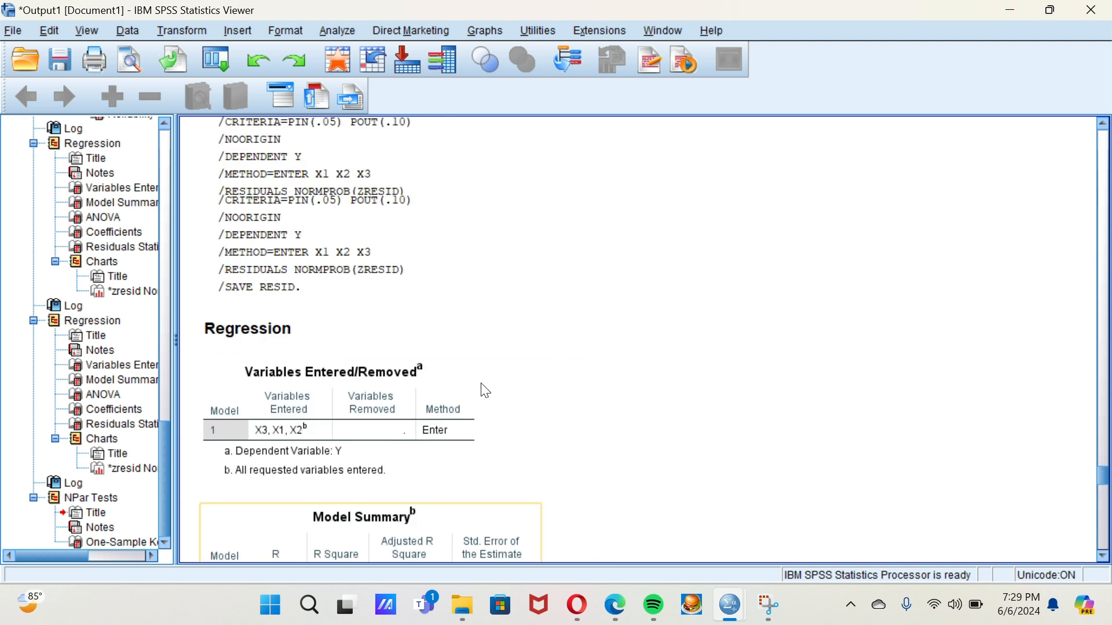
scroll(486, 391, down, 5)
scroll(485, 389, up, 15)
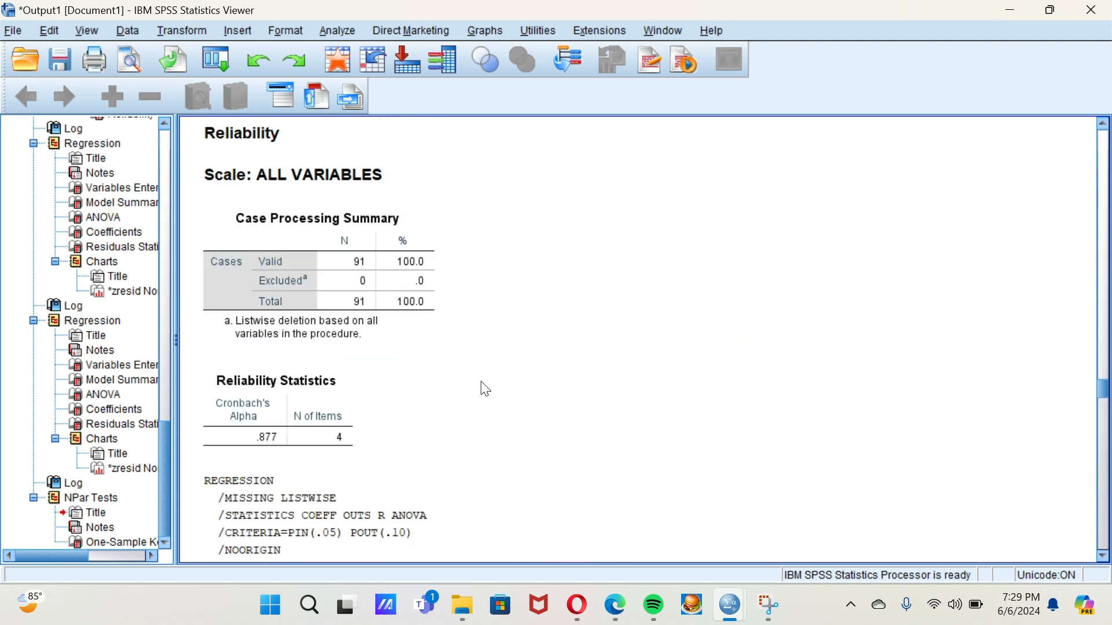
scroll(485, 389, up, 5)
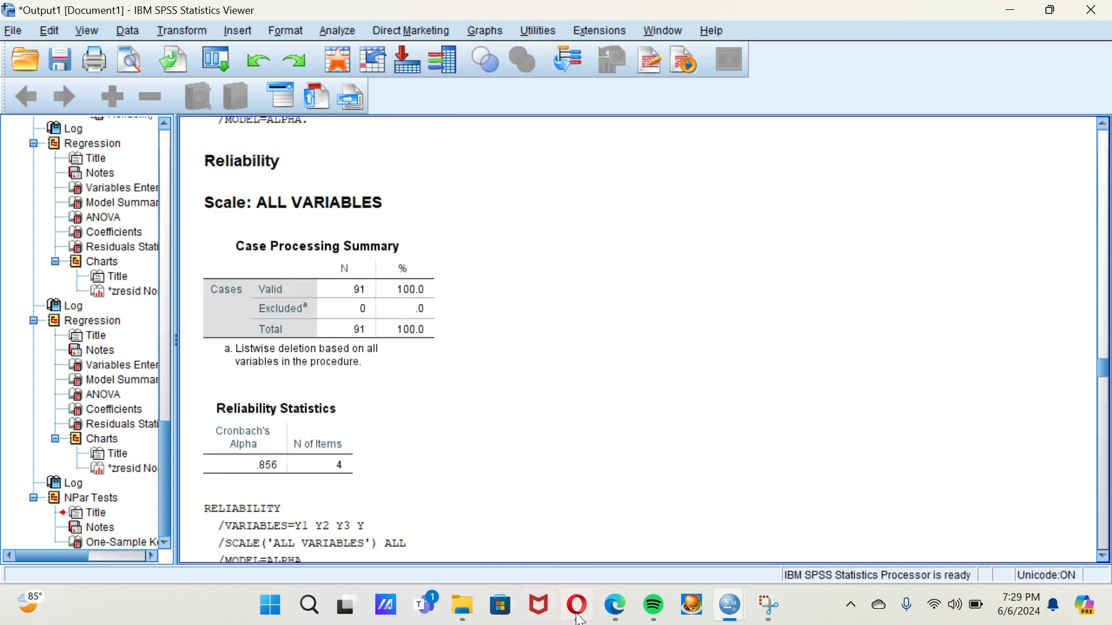
mouse_move(729, 607)
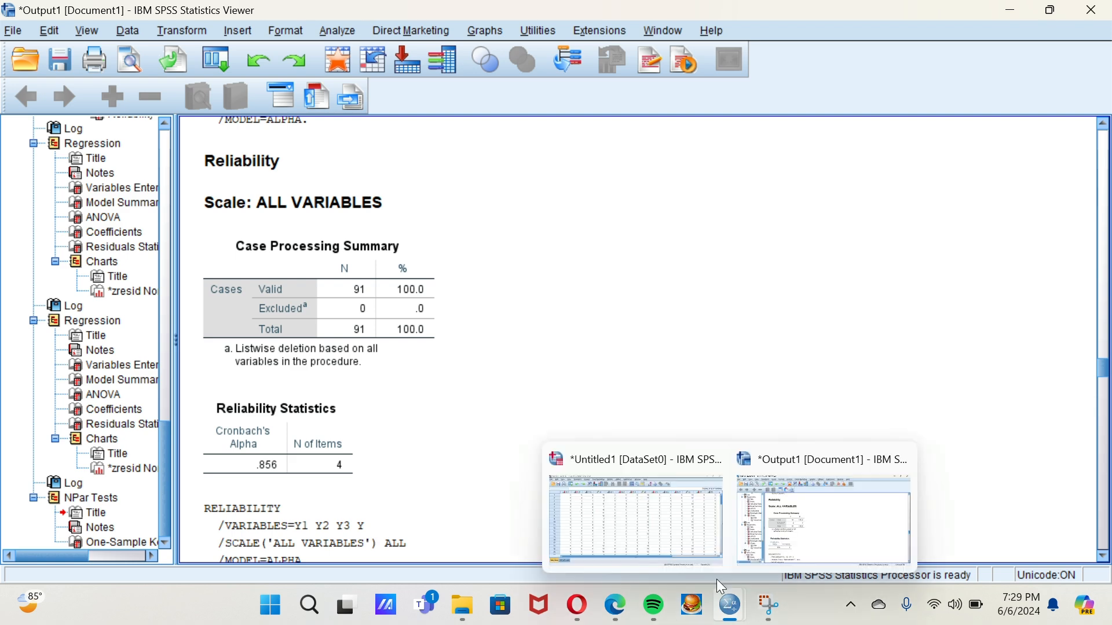
click(670, 518)
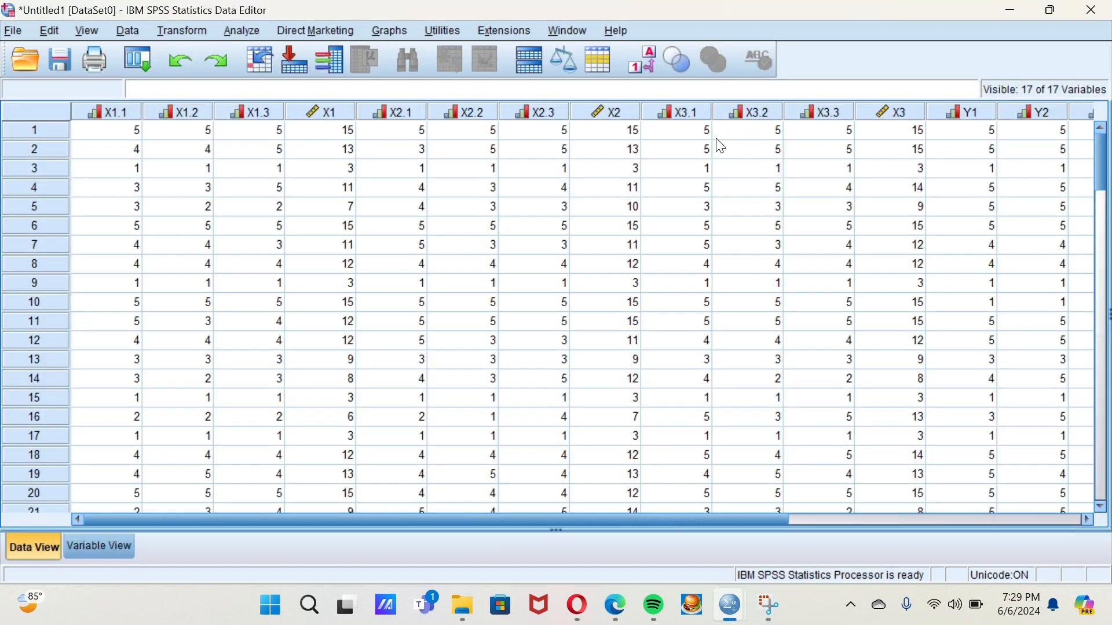